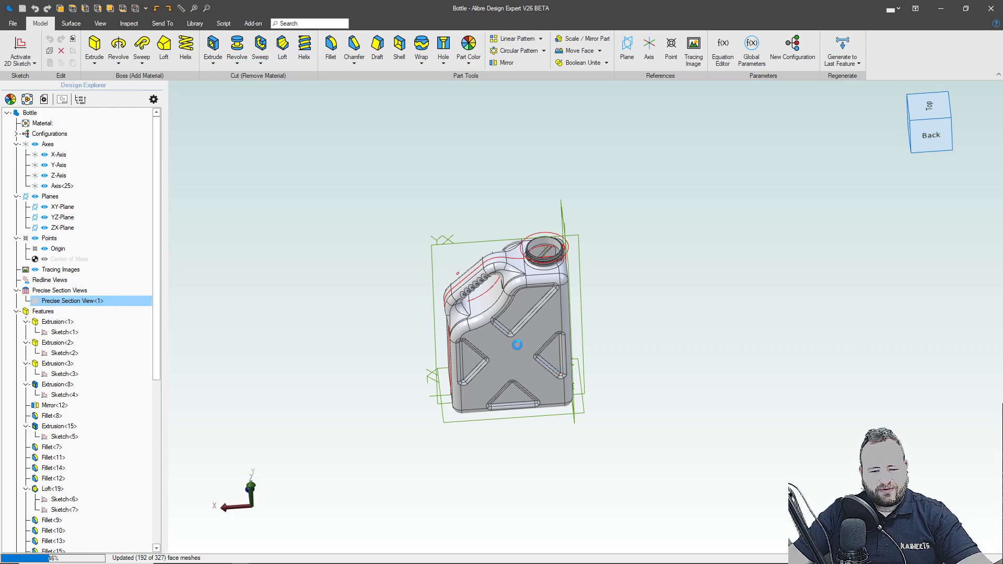
Examine the hollow interior and wall of the sectioned jerrycan-style bottle part, and minimize its window
mouse_move(527, 338)
middle_mouse_down()
mouse_move(514, 318)
mouse_move(491, 312)
mouse_move(525, 321)
middle_mouse_up()
scroll(525, 321, "up", 3)
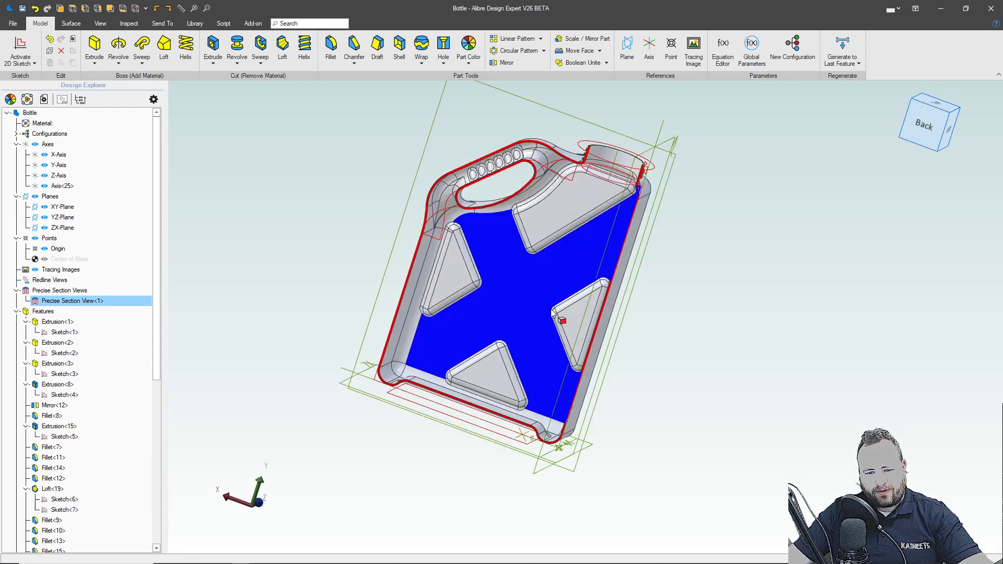
scroll(524, 321, "up", 3)
scroll(571, 324, "down", 2)
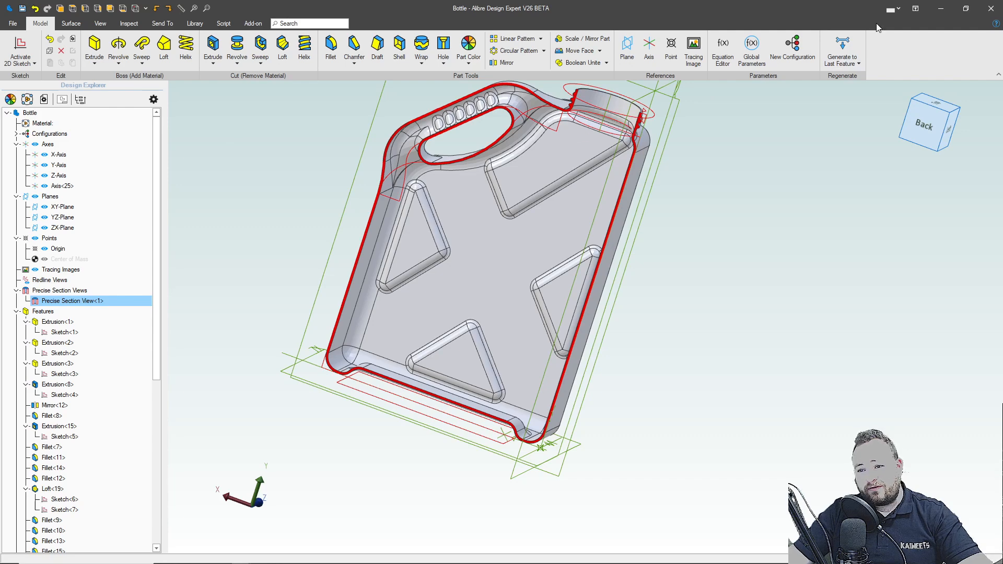
left_click(943, 10)
Examine the cap, threaded neck and handle of the sectioned bottle assembly, and close the assembly window
scroll(616, 156, "down", 5)
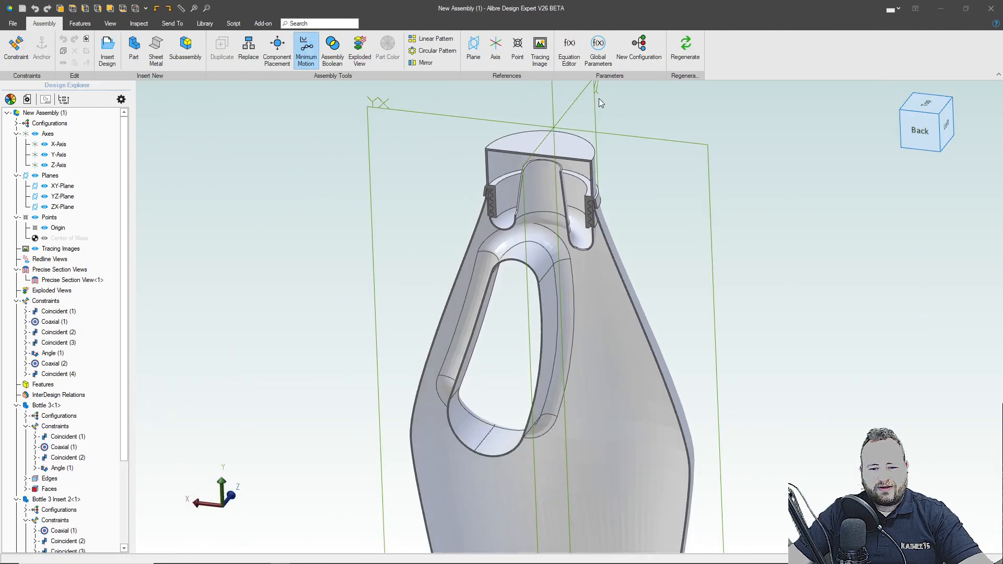
scroll(603, 224, "up", 3)
middle_click_drag(603, 224, 610, 413)
scroll(609, 413, "down", 3)
scroll(559, 173, "up", 6)
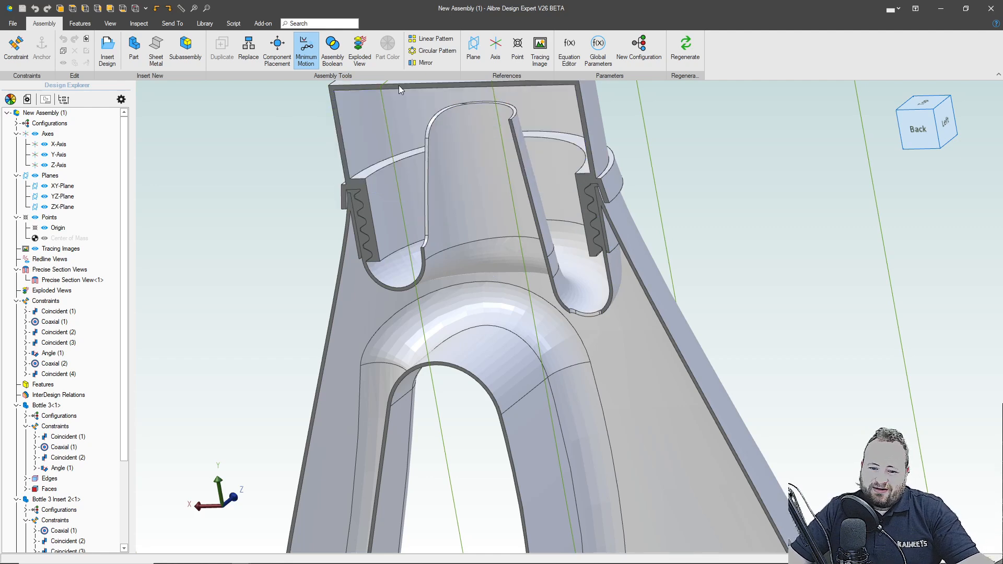
scroll(400, 118, "down", 4)
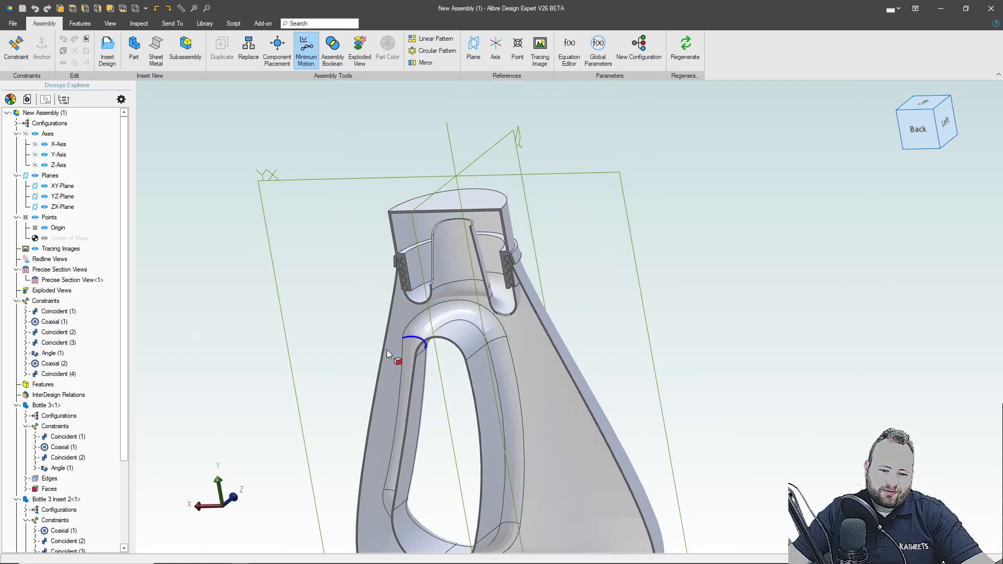
left_click(988, 12)
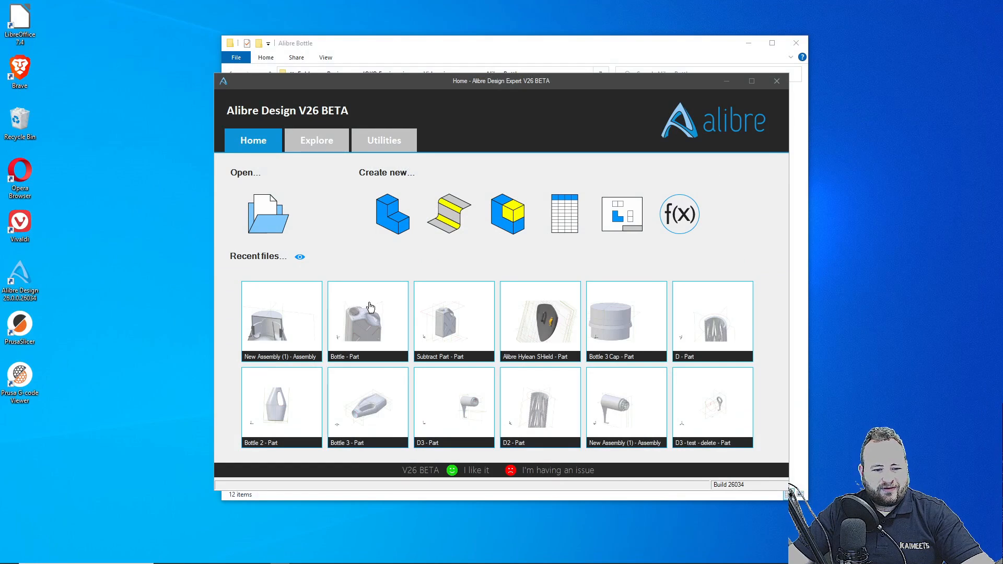
Create a new empty part
left_click(404, 222)
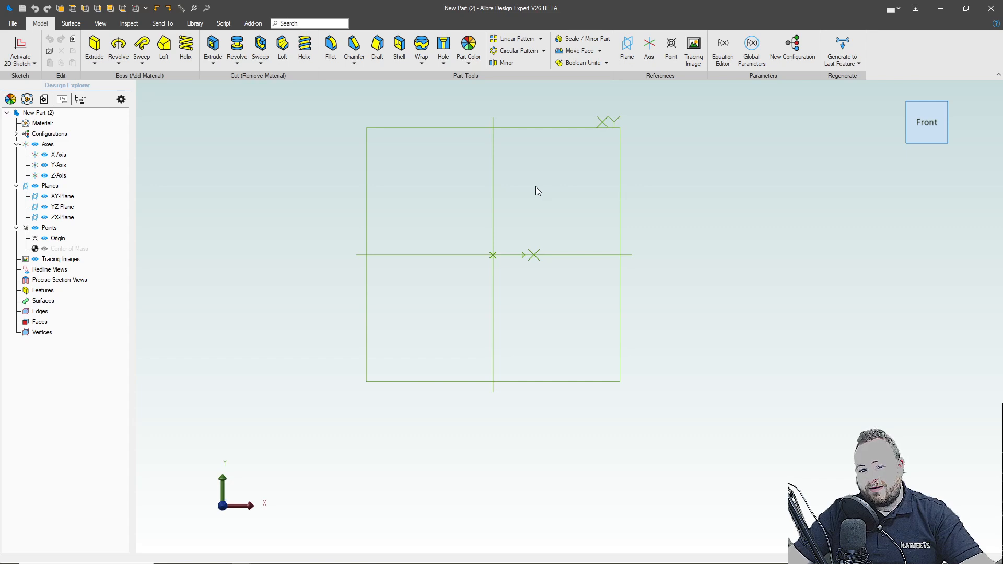
scroll(468, 192, "up", 3)
middle_click_drag(468, 193, 509, 231)
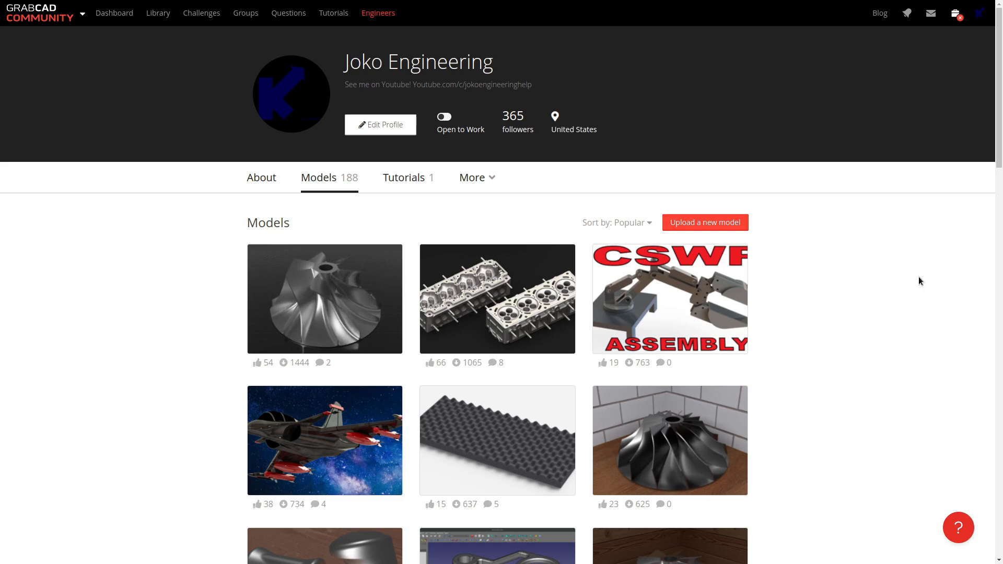
Switch to the Joko Engineering profile on GrabCAD and browse its published models
scroll(919, 277, "down", 3)
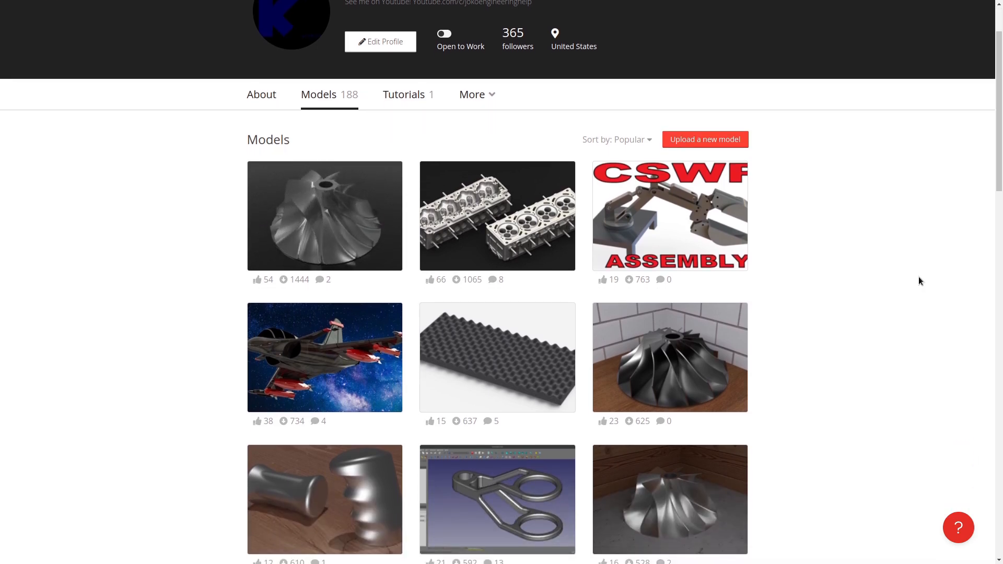
scroll(918, 277, "down", 2)
scroll(918, 277, "down", 4)
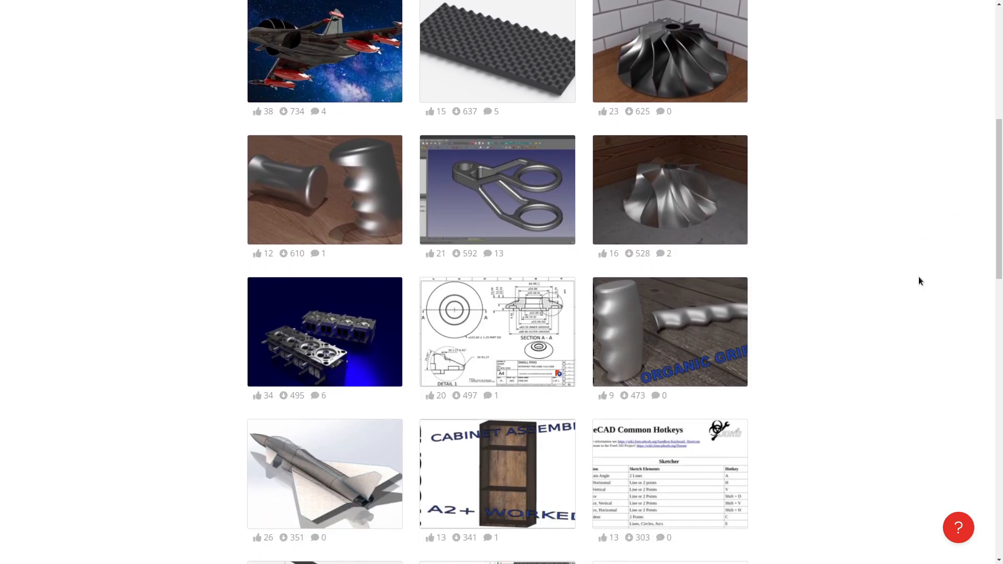
scroll(918, 280, "down", 7)
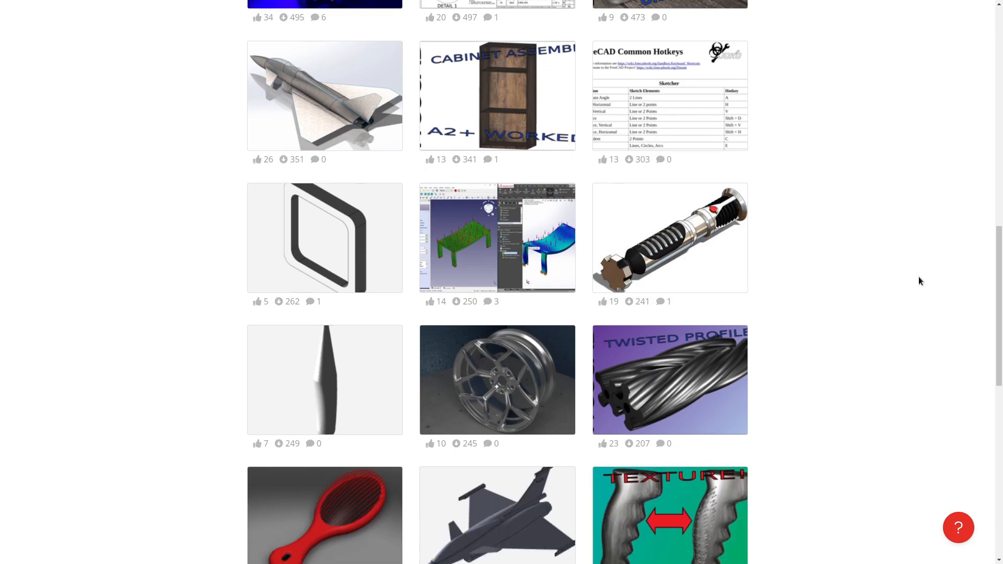
scroll(918, 281, "down", 6)
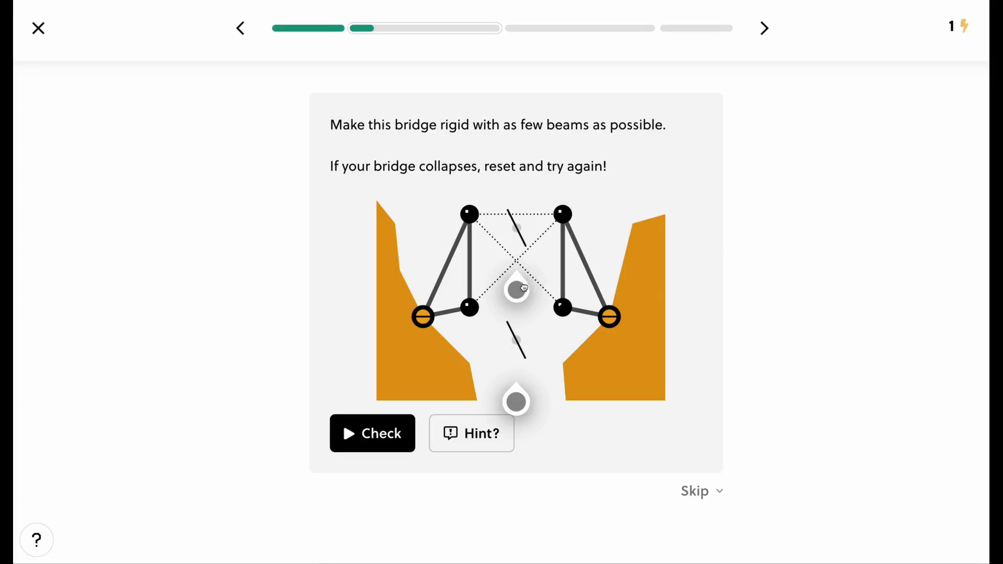
Try to make the bridge rigid with only the upper horizontal beam, check it, and reset the Brilliant puzzle
left_click_drag(524, 288, 523, 281)
left_click(392, 431)
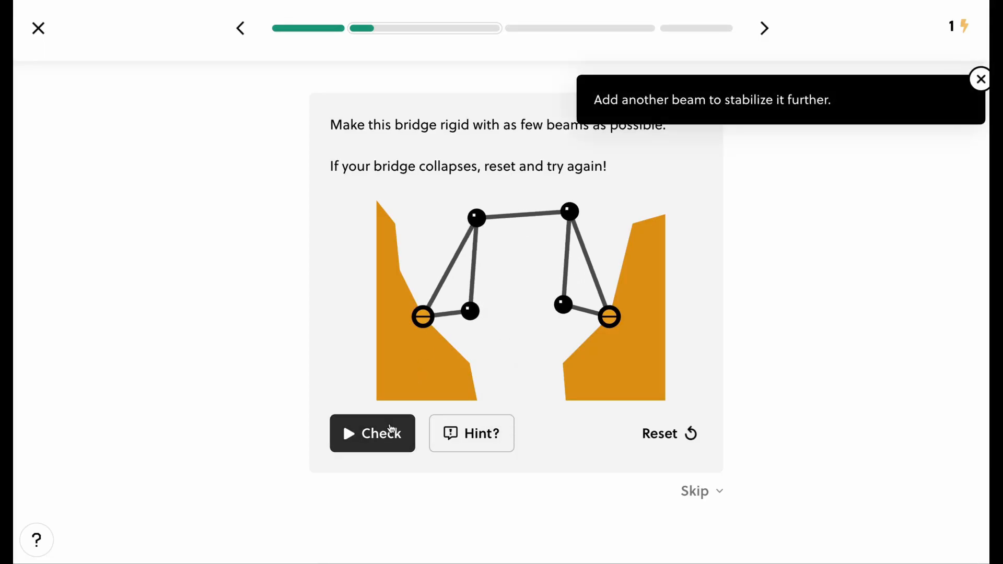
left_click(686, 439)
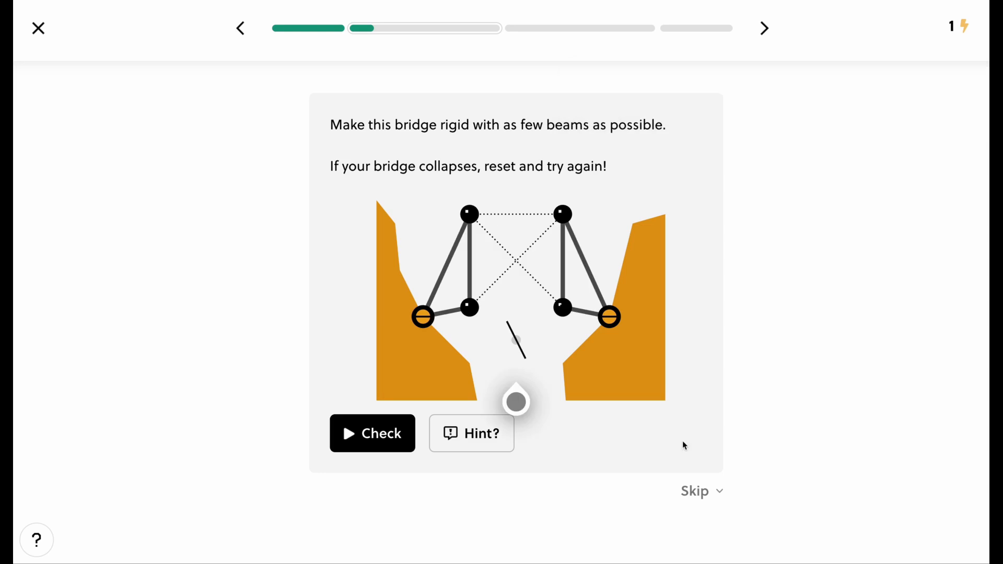
Brace the bridge with the upper horizontal beam and one diagonal beam, and check the answer
left_click_drag(532, 408, 557, 278)
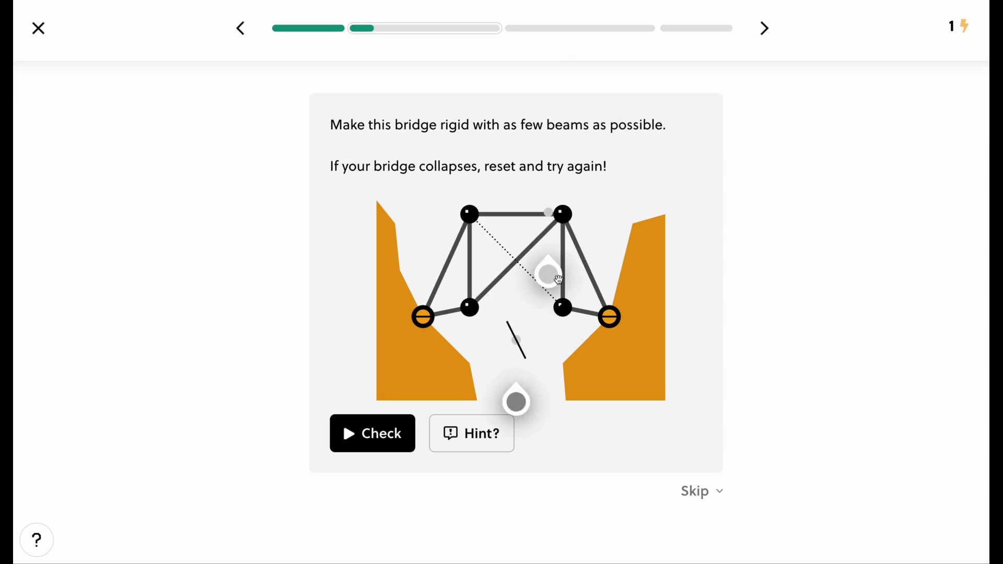
left_click(365, 421)
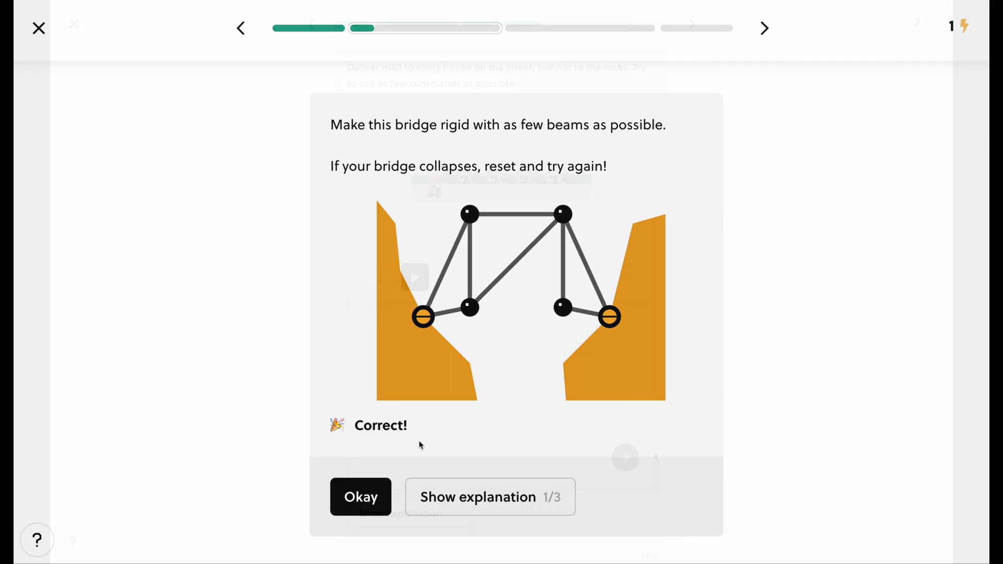
Add commands to the mail-delivery program and arrange them in its sequence
left_click(625, 457)
left_click_drag(505, 413, 403, 346)
left_click_drag(497, 359, 441, 340)
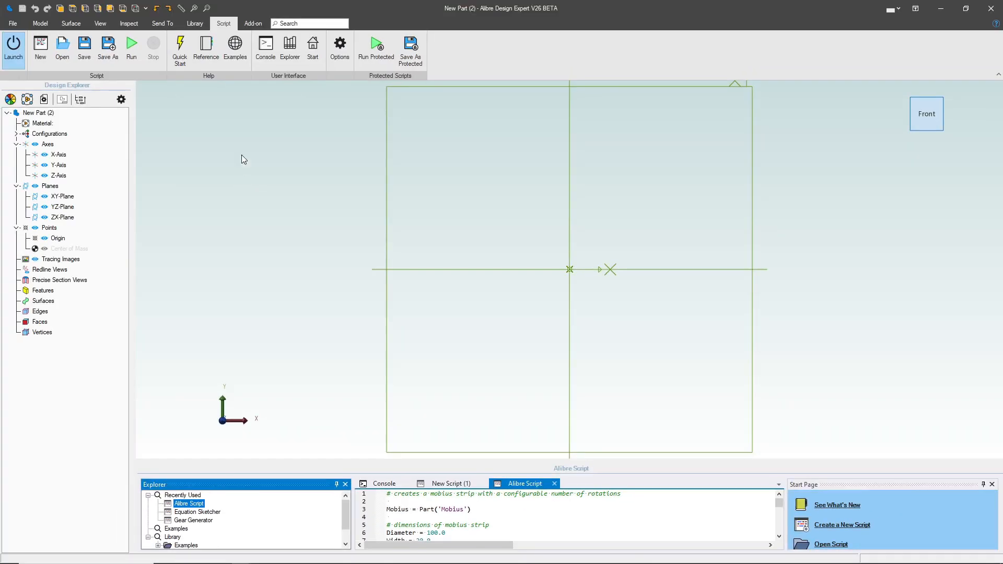
Switch to Alibre Design and run the open Alibre Script that creates a mobius strip
left_click(137, 52)
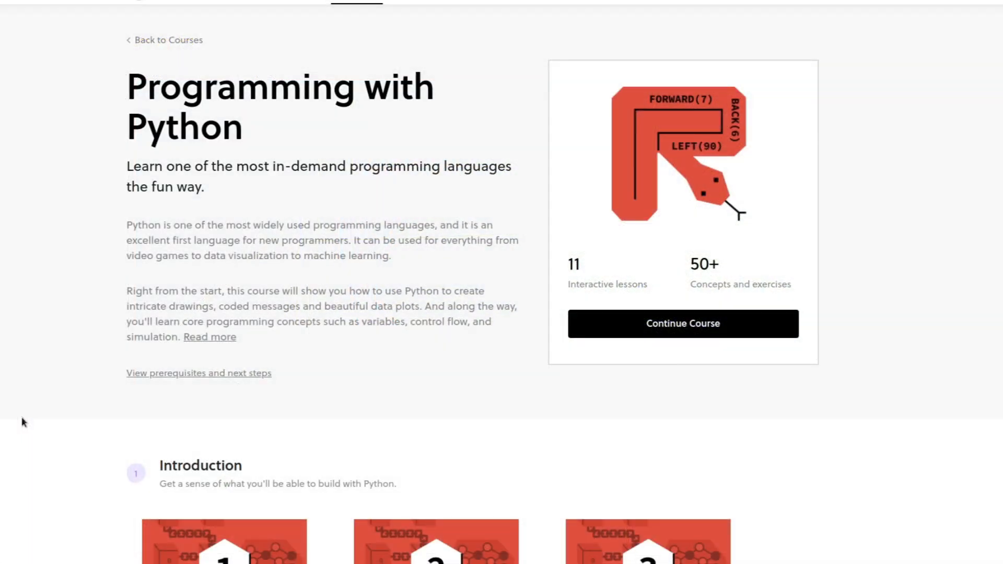
In the Programming with Python course on Brilliant, answer that the red turtle program draws a square
scroll(23, 422, "down", 6)
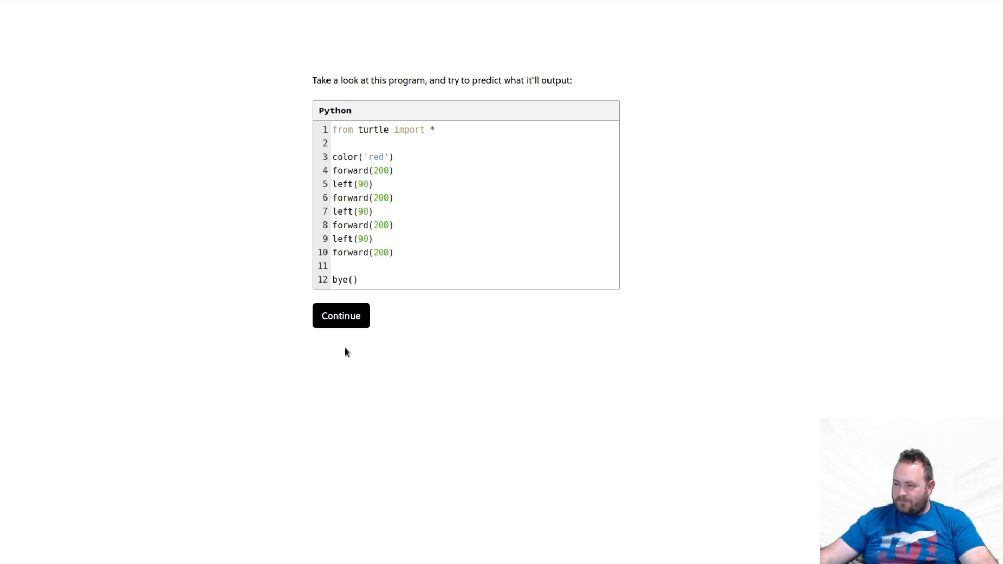
left_click(345, 316)
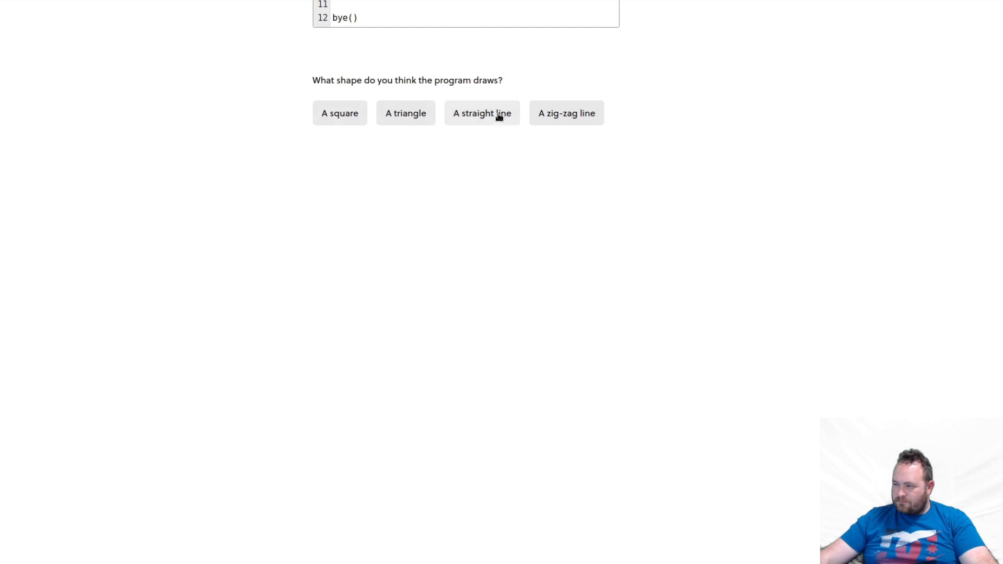
left_click(323, 121)
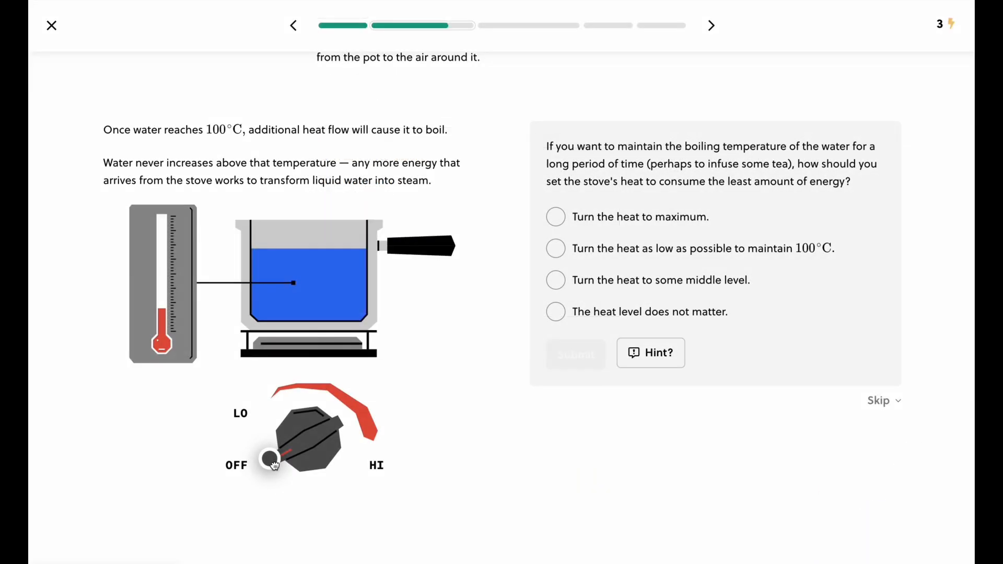
Raise the stove heat to boil the water, consult the hint, and submit "Turn the heat as low as possible to maintain 100°C"
left_click_drag(276, 464, 346, 413)
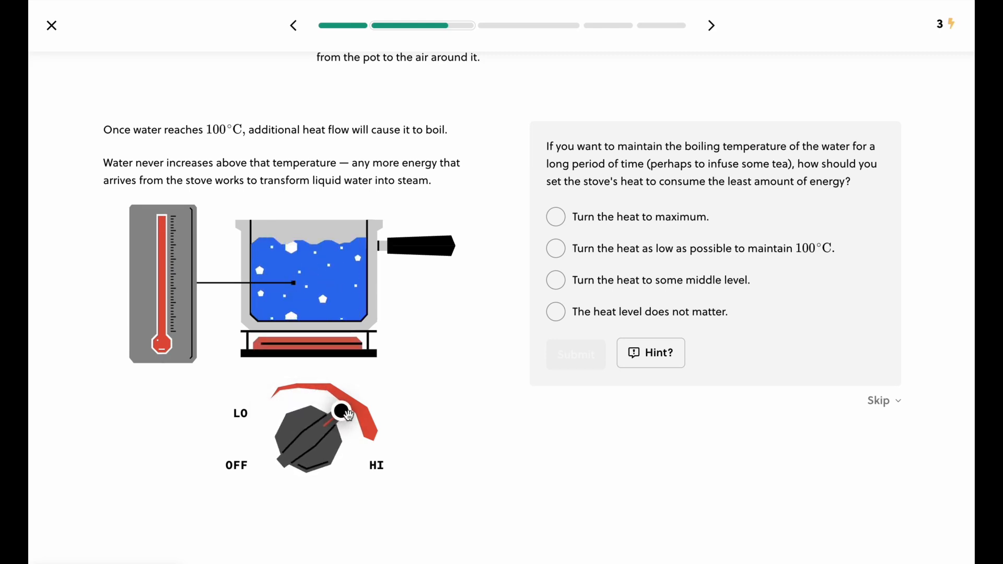
left_click(661, 355)
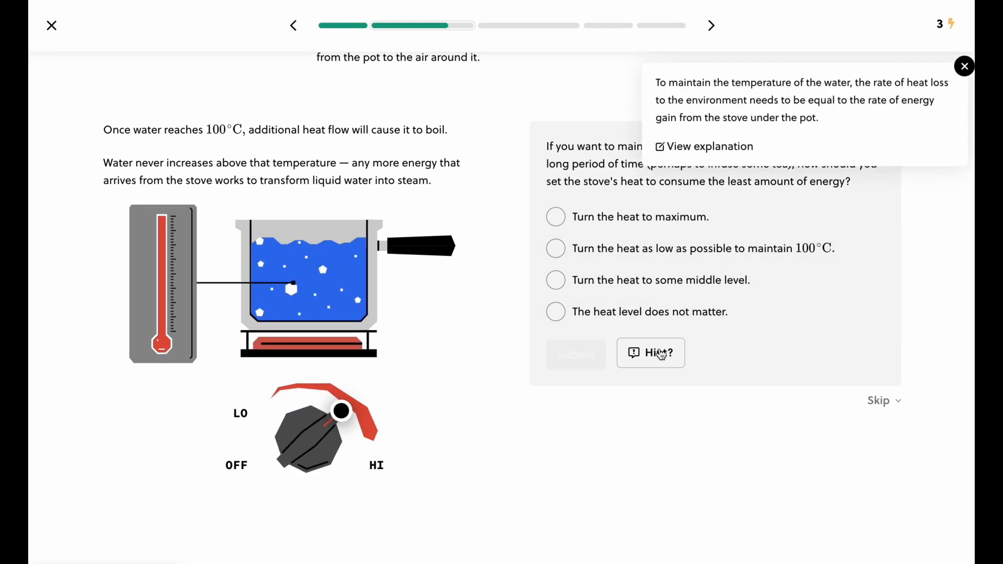
left_click(963, 67)
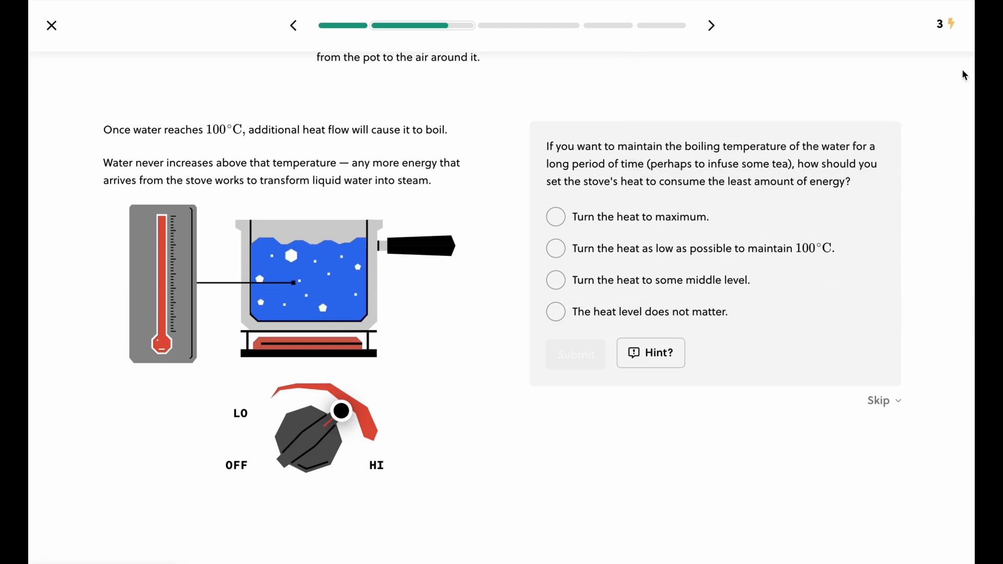
left_click(667, 249)
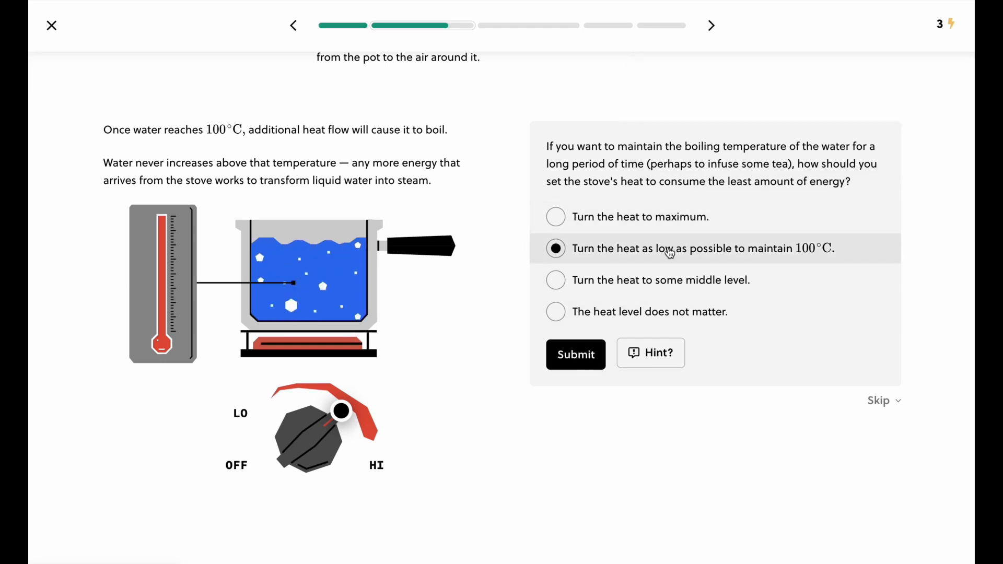
left_click(578, 355)
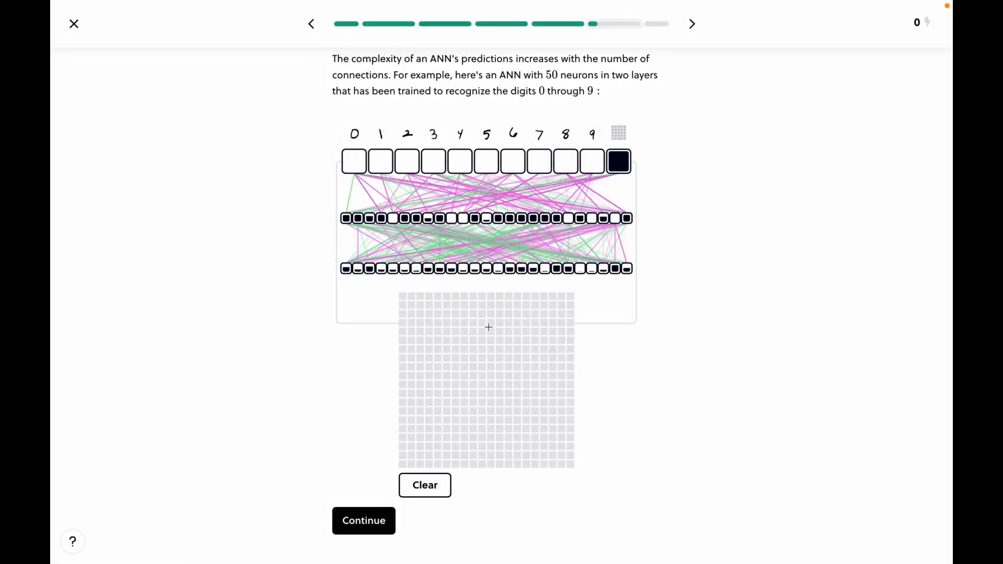
Draw a stroke on the input grid of the digit-recognition neural network
mouse_move(488, 325)
left_mouse_down()
mouse_move(462, 342)
mouse_move(467, 416)
mouse_move(537, 389)
mouse_move(509, 330)
mouse_move(488, 328)
left_mouse_up()
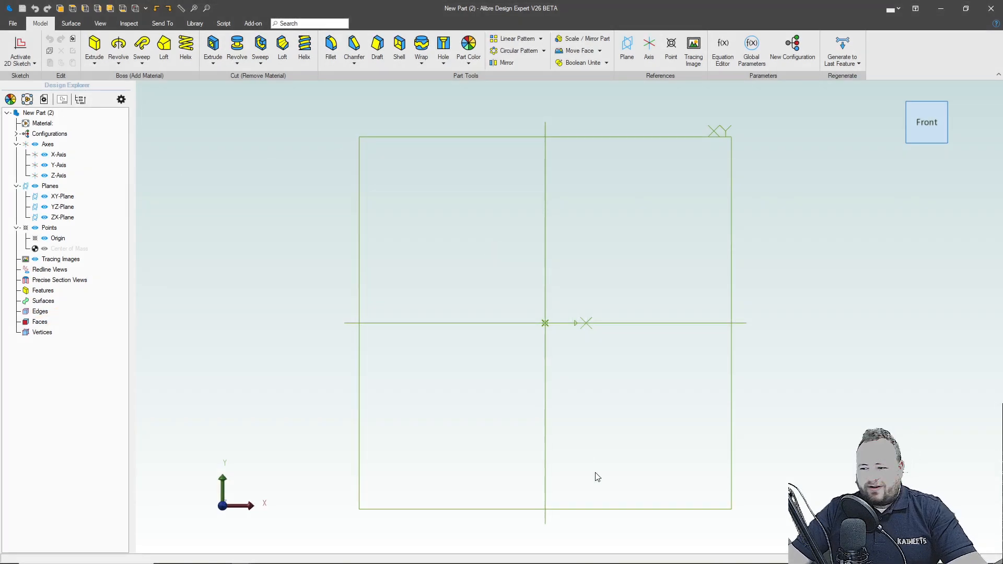
In Alibre Design, start a sketch on the XY-Plane and draw a vertical centre line to the origin, a horizontal base and a vertical side wall
left_click(29, 54)
left_click(580, 151)
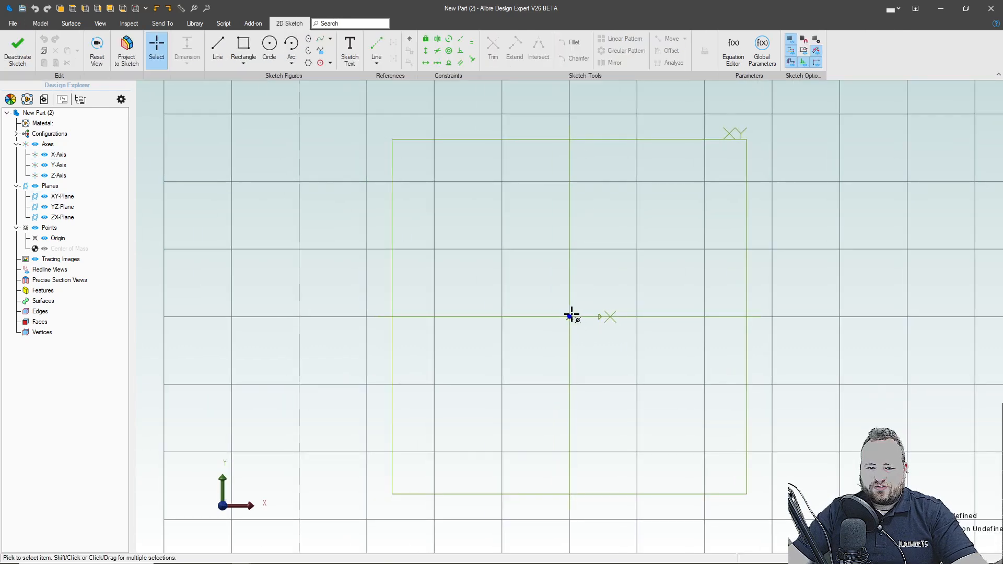
left_click(217, 50)
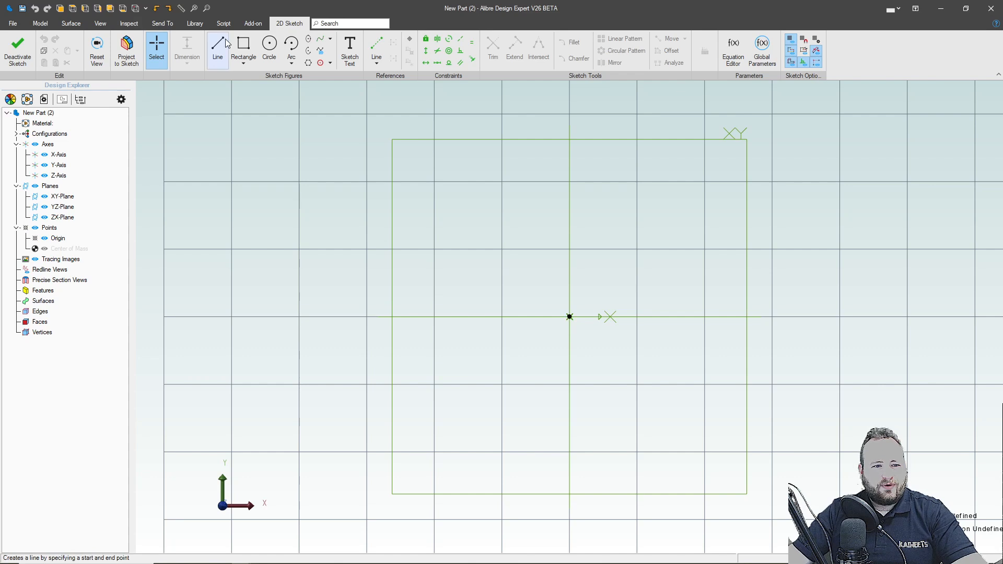
left_click(570, 91)
left_click(569, 316)
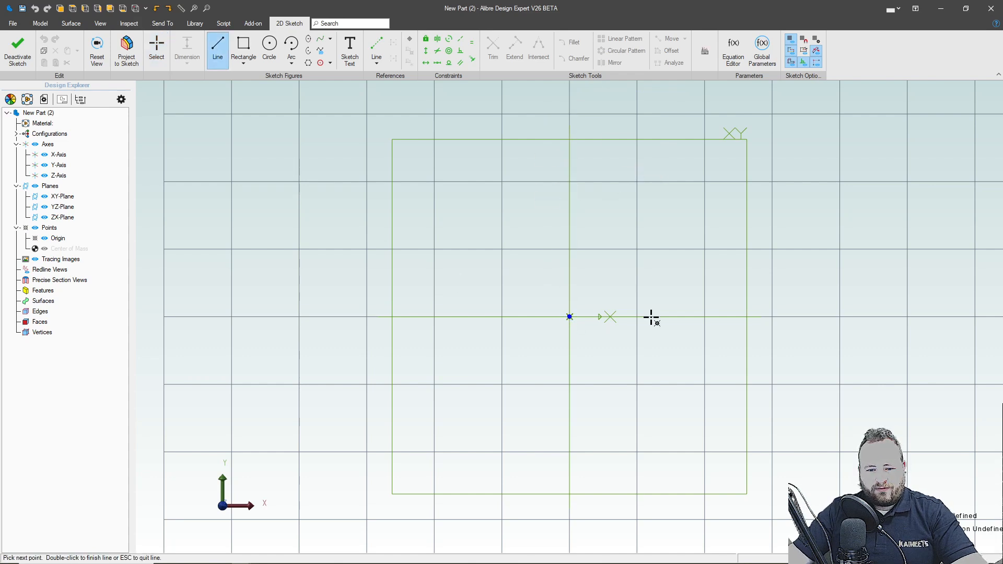
left_click(726, 316)
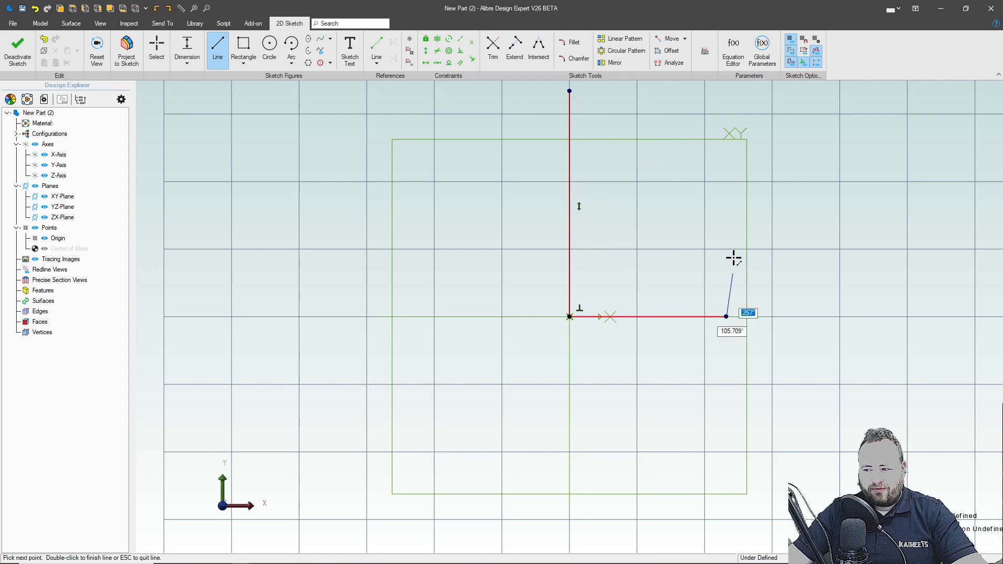
left_click(725, 181)
Draw three connected tangent arcs from the side wall's upper end to form the bottle's curved shoulder toward the centre line
left_click(291, 63)
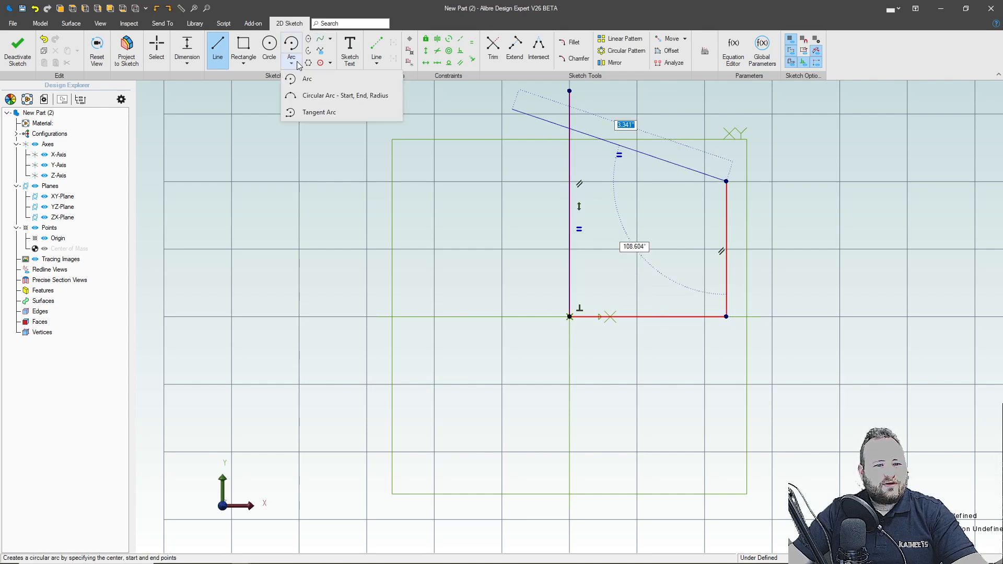
left_click(318, 112)
left_click(726, 181)
left_click(700, 141)
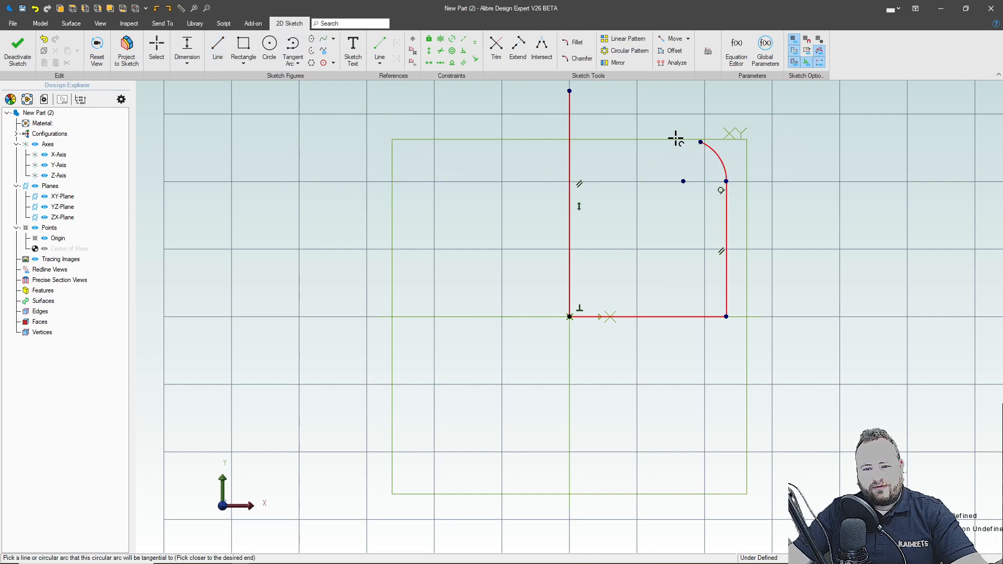
left_click(656, 101)
left_click(657, 101)
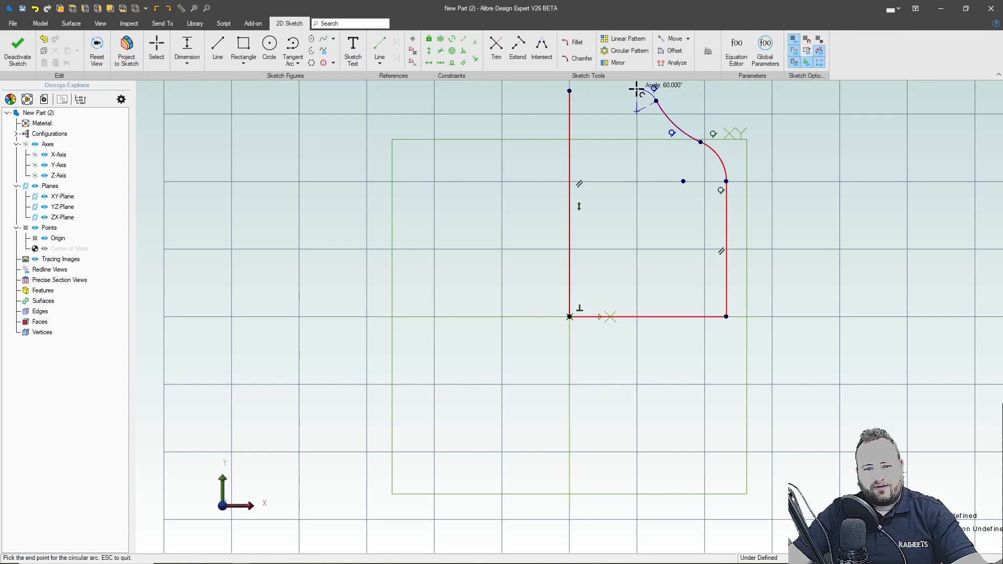
left_click(562, 83)
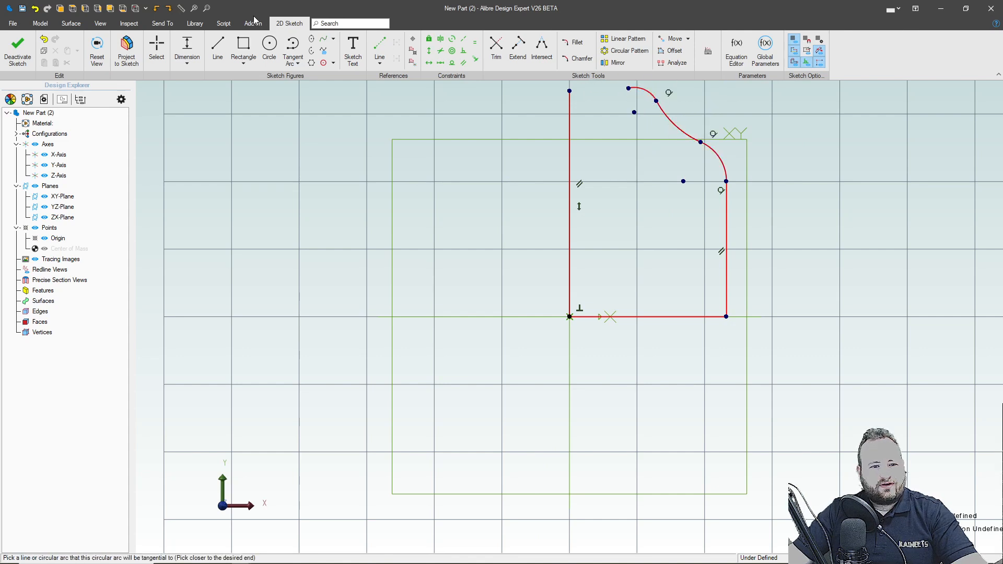
Close the top of the profile with a line from the shoulder arc's upper end to the centre line, and constrain it horizontal
left_click(219, 50)
left_click(629, 88)
left_click(569, 91)
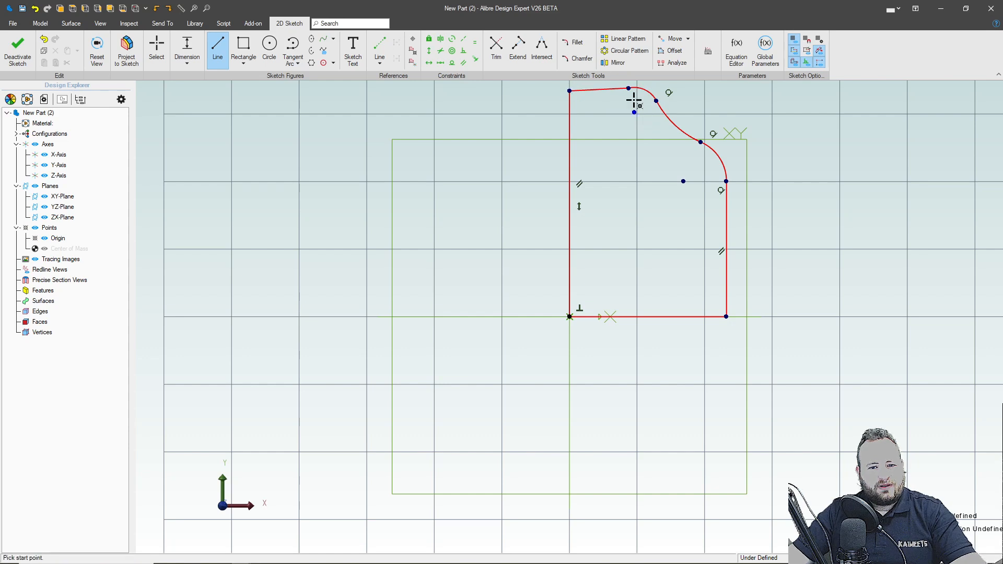
key("Escape")
left_click(429, 62)
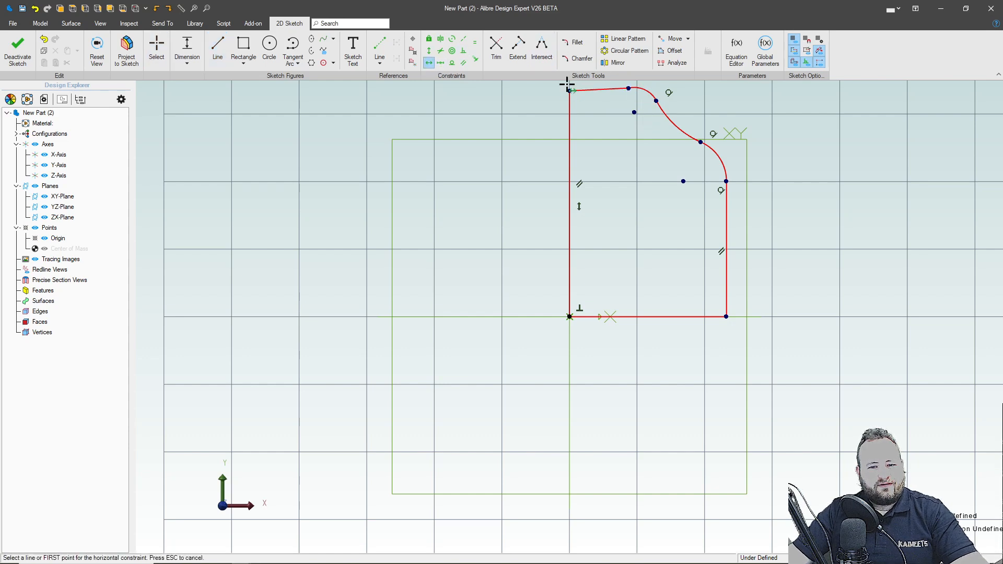
scroll(636, 83, "up", 5)
left_click(598, 99)
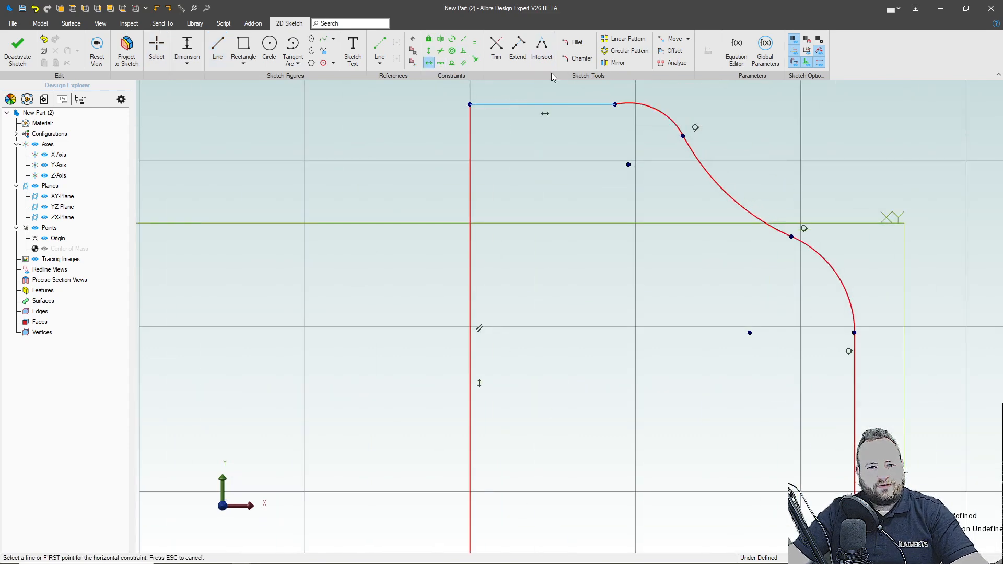
Align the upper arc's start vertically with its centre point and make the upper and lower shoulder arcs equal in radius
left_click(428, 50)
left_click(501, 303)
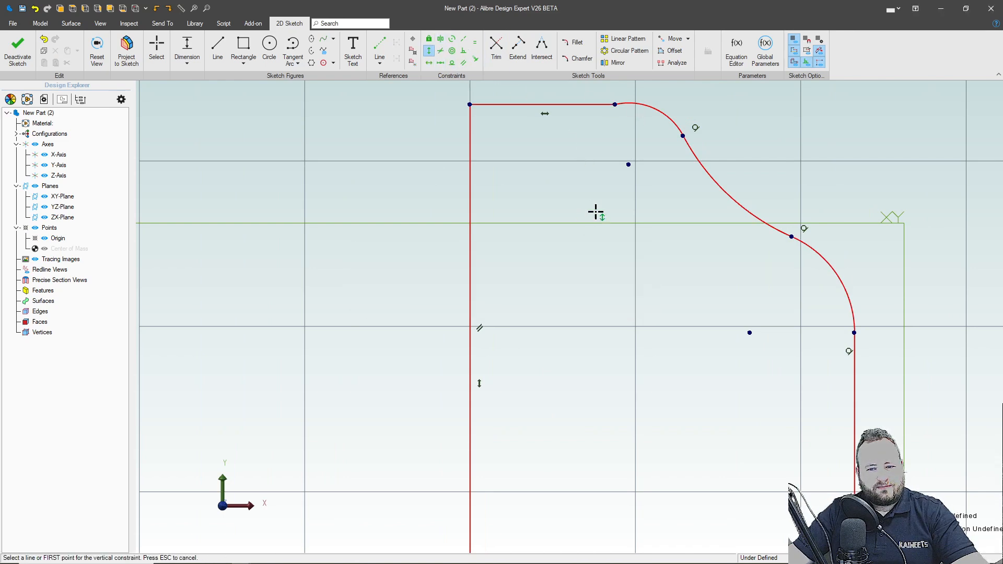
left_click(615, 105)
left_click(628, 164)
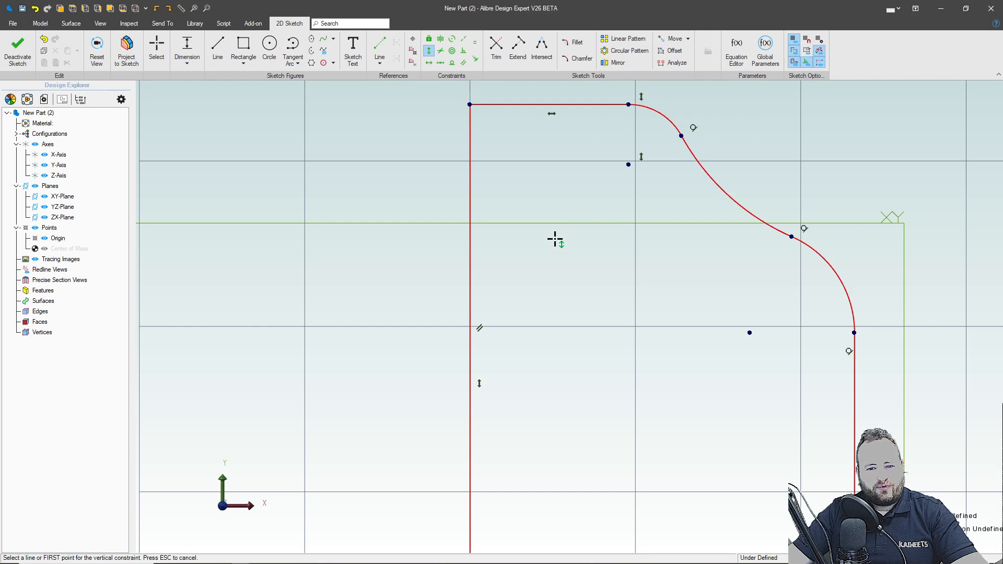
left_click(475, 41)
left_click(653, 112)
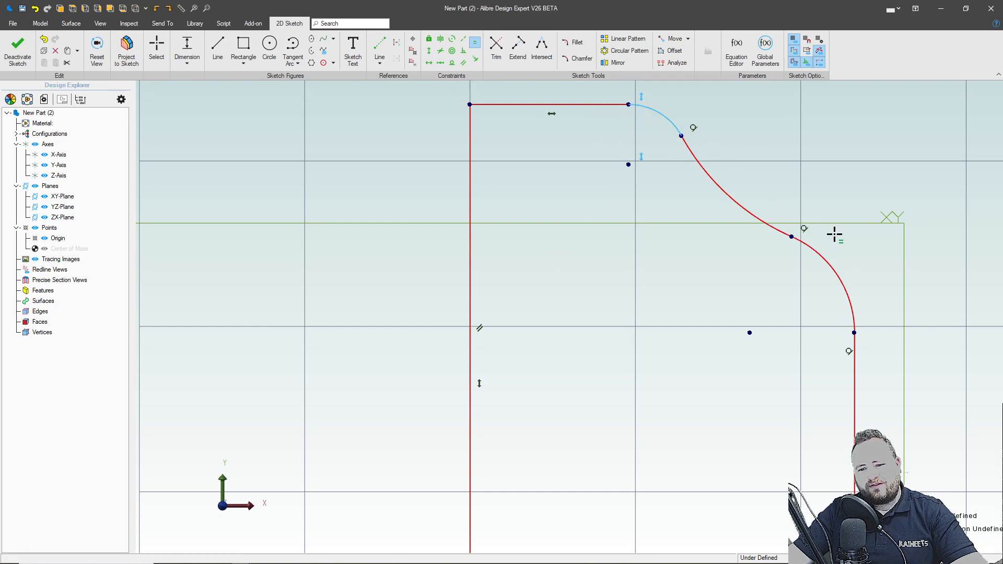
left_click(832, 269)
Dimension the lower shoulder arc with a radius of 2 inches
left_click(189, 48)
left_click(789, 274)
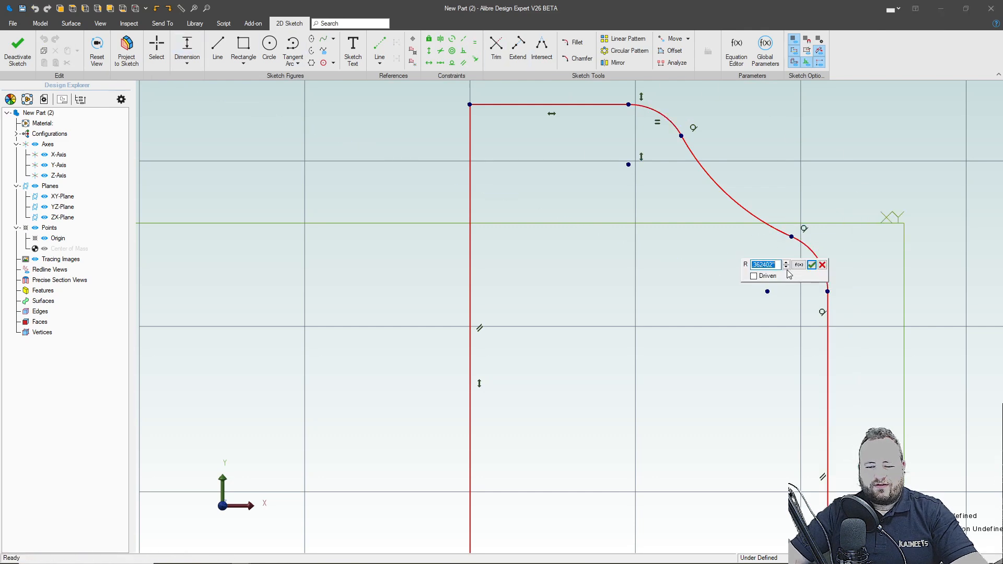
type("2")
key("Return")
scroll(631, 261, "down", 5)
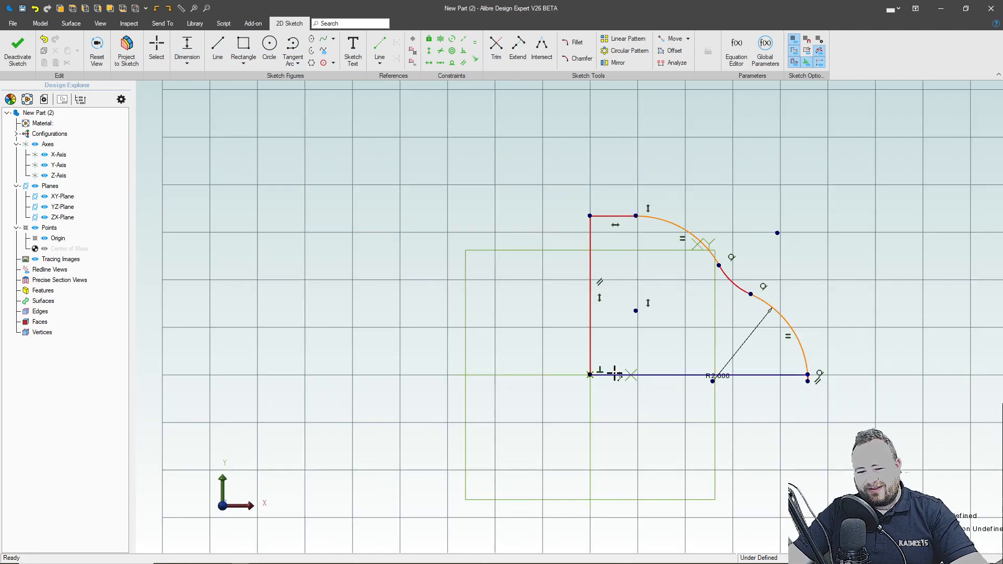
Dimension the profile's horizontal base at 10 inches and the vertical centre line at 14 inches
left_click(668, 379)
left_click(678, 425)
type("10")
key("Return")
scroll(554, 420, "down", 1)
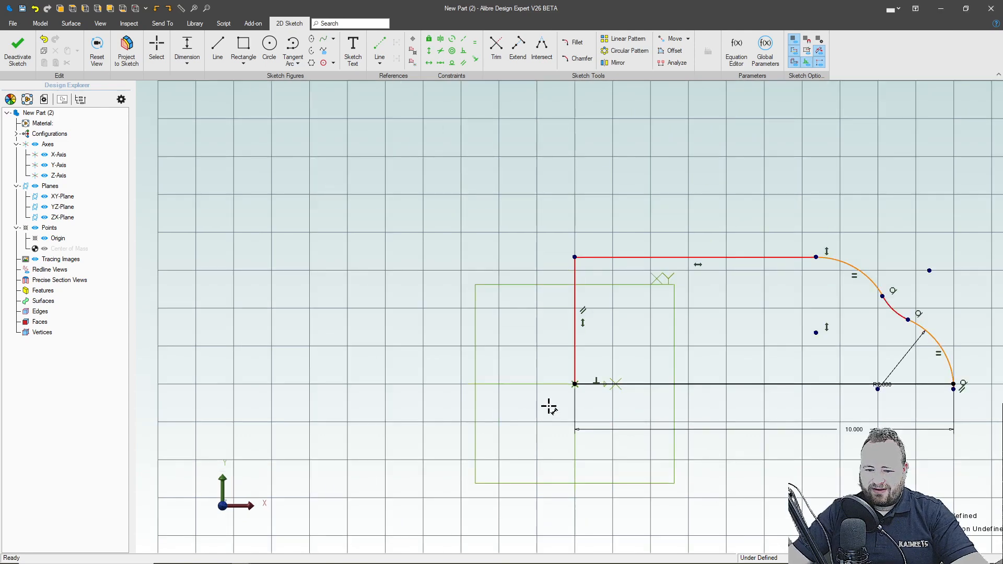
left_click(573, 323)
left_click(533, 324)
type("14")
key("Return")
Move the middle arc's centre point up outside the profile, just below the top line's level, to restore the smooth S-shaped shoulder
scroll(531, 320, "down", 3)
scroll(621, 217, "down", 2)
scroll(710, 120, "up", 4)
key("Escape")
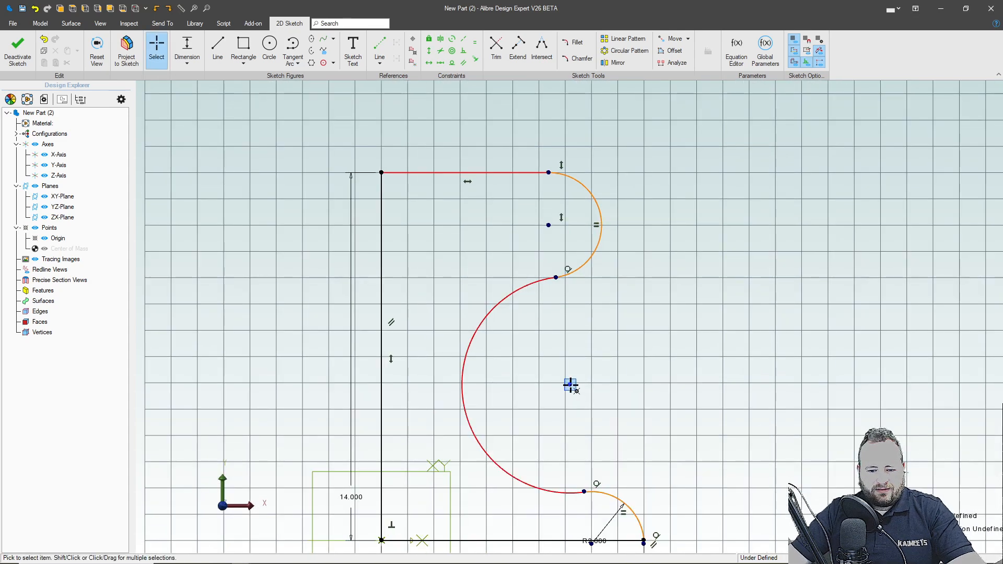
left_click_drag(585, 381, 652, 190)
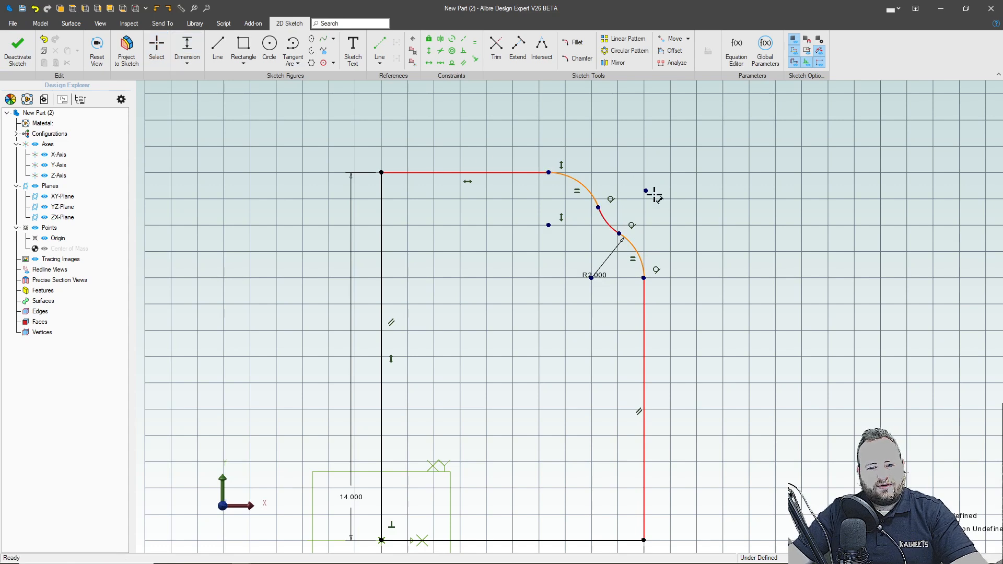
Locate the middle arc's centre 0.15 inch below and 9.65 inches horizontally from the upper end of the centre line
left_click(384, 172)
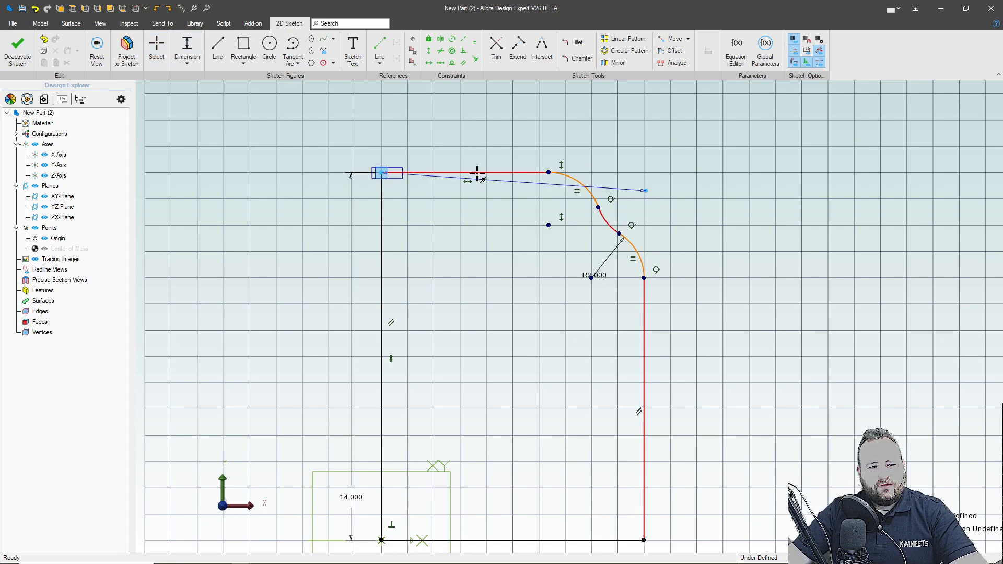
left_click(667, 181)
type(".15")
key("Return")
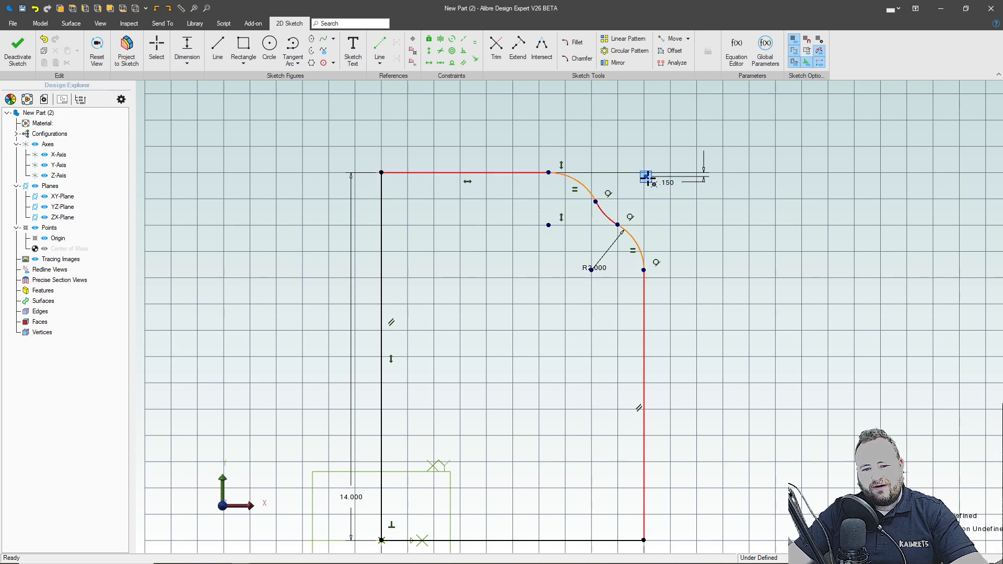
left_click(381, 173)
left_click(407, 133)
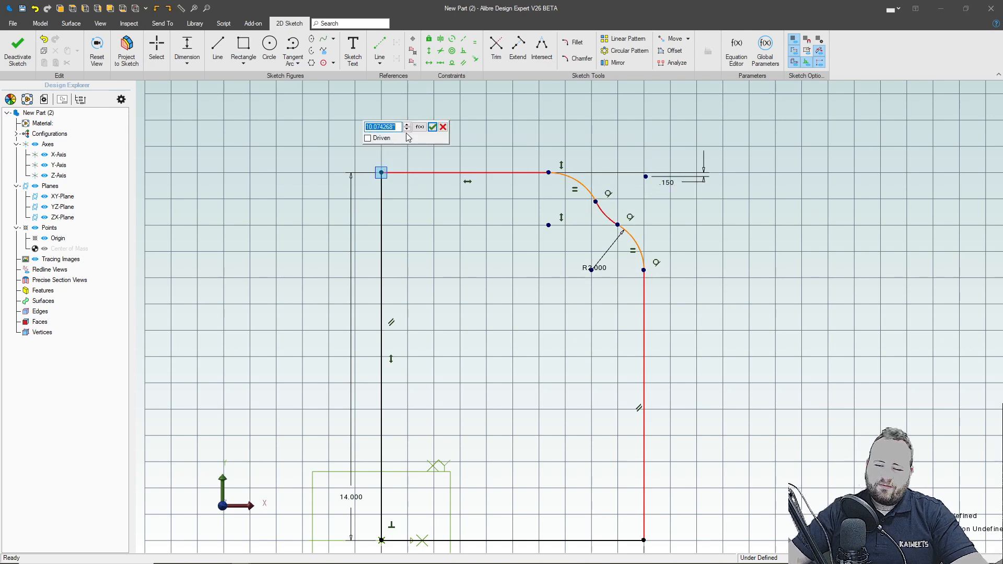
type("9.")
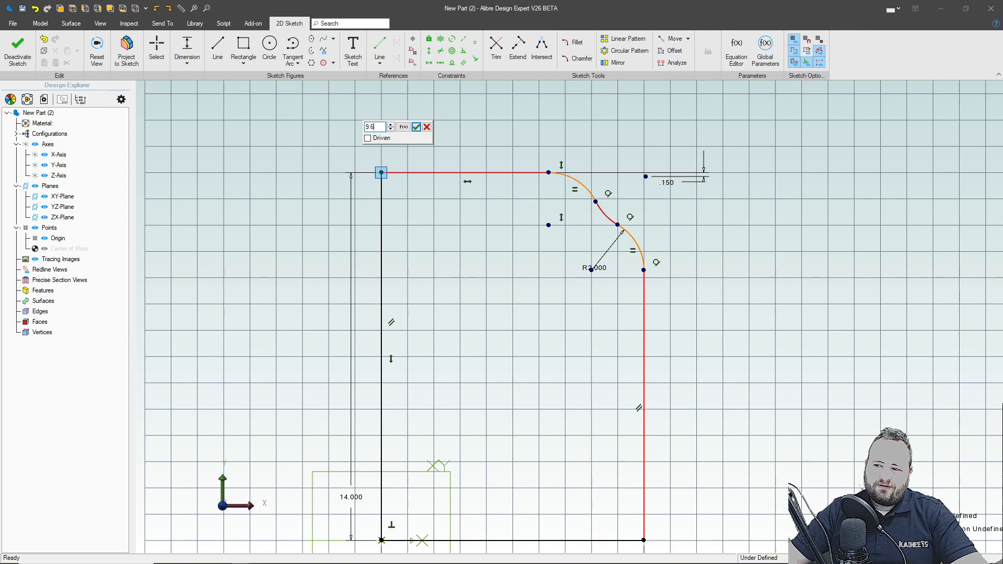
type("65")
key("Return")
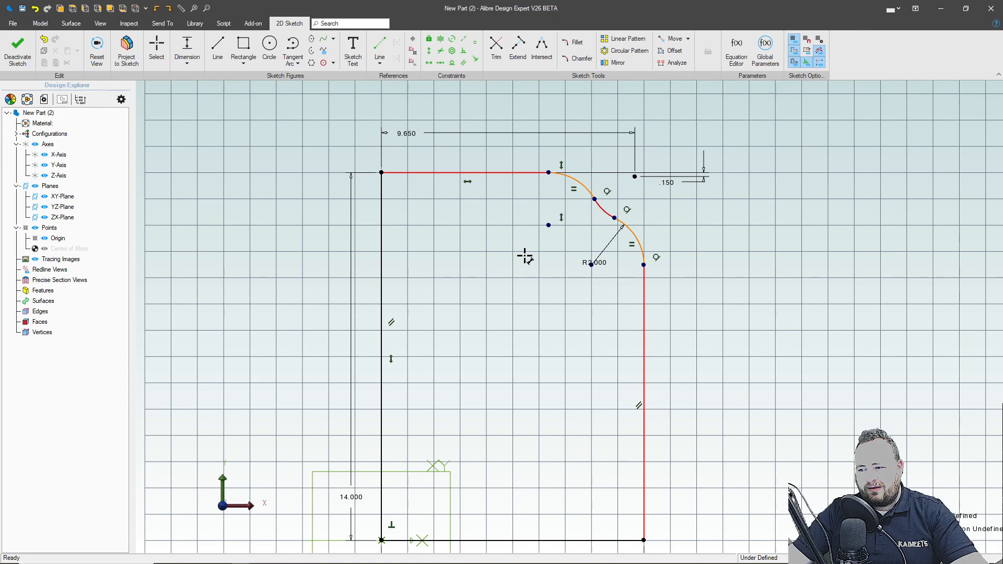
Dimension the horizontal top line of the profile at 3.5 inches
left_click(441, 178)
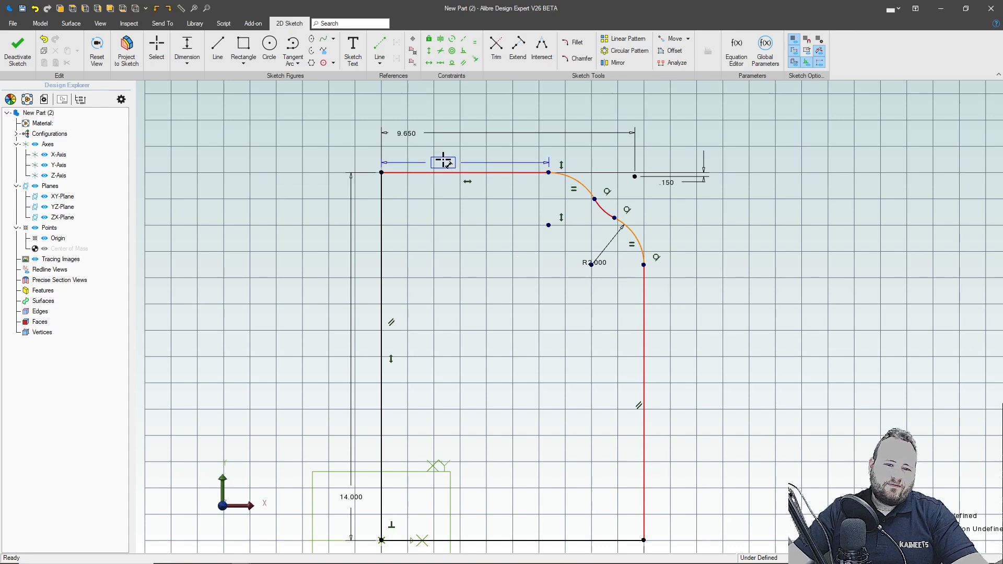
left_click(445, 156)
type("3.5")
key("Return")
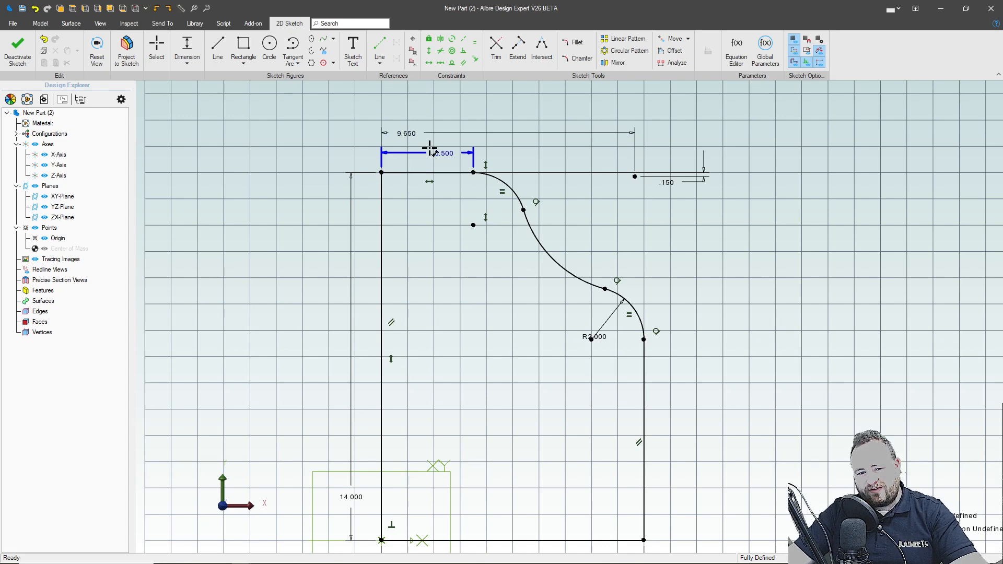
Finish the sketch and extrude the profile as a boss, Mid Plane type, with a depth of 5 inches
scroll(433, 150, "down", 2)
left_click(17, 49)
left_click(94, 46)
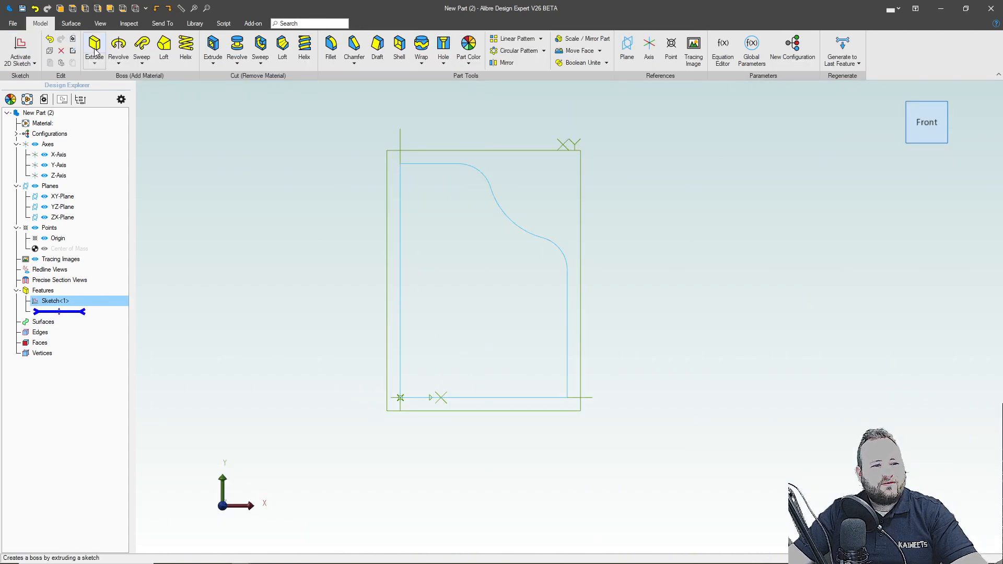
left_click(727, 34)
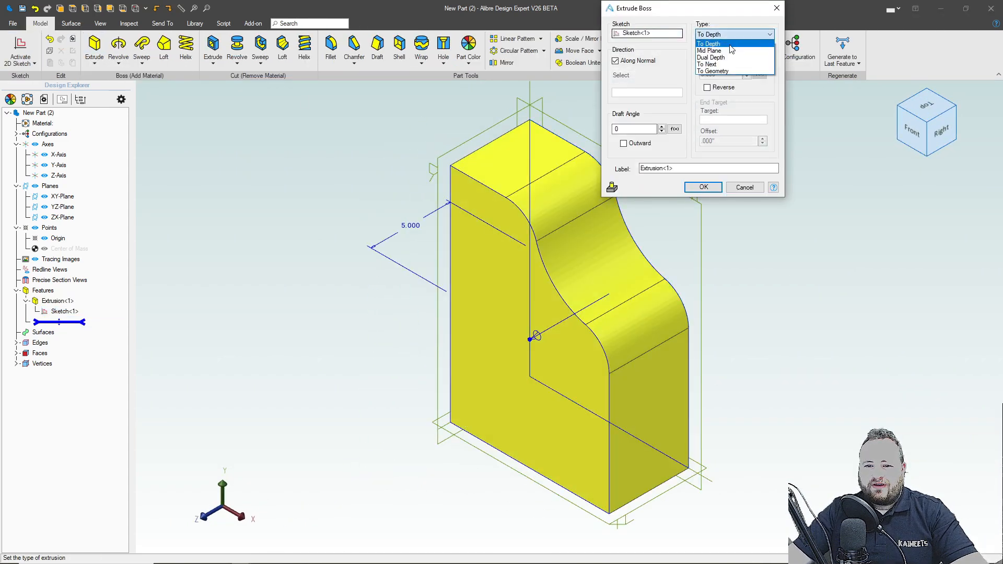
left_click(726, 48)
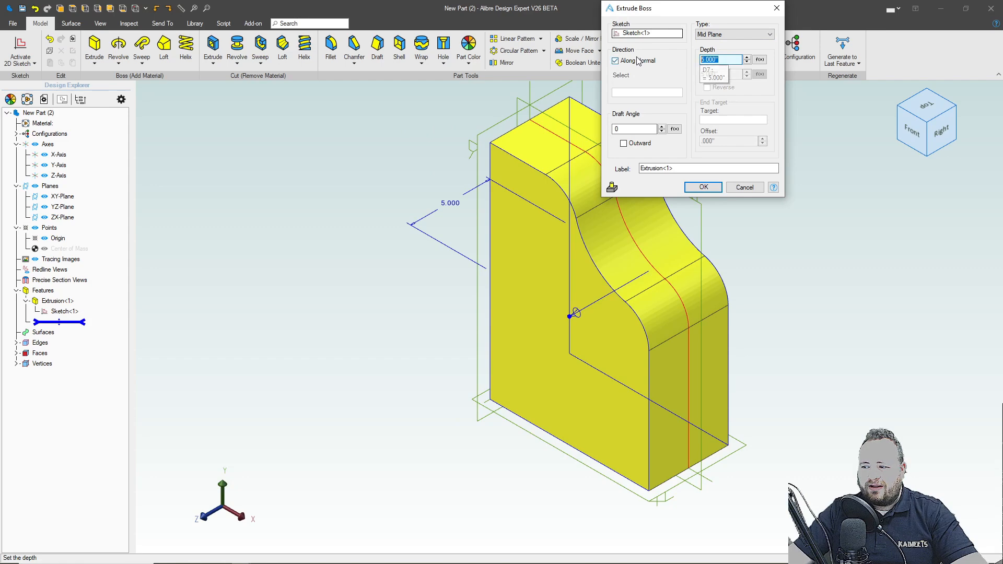
key("Return")
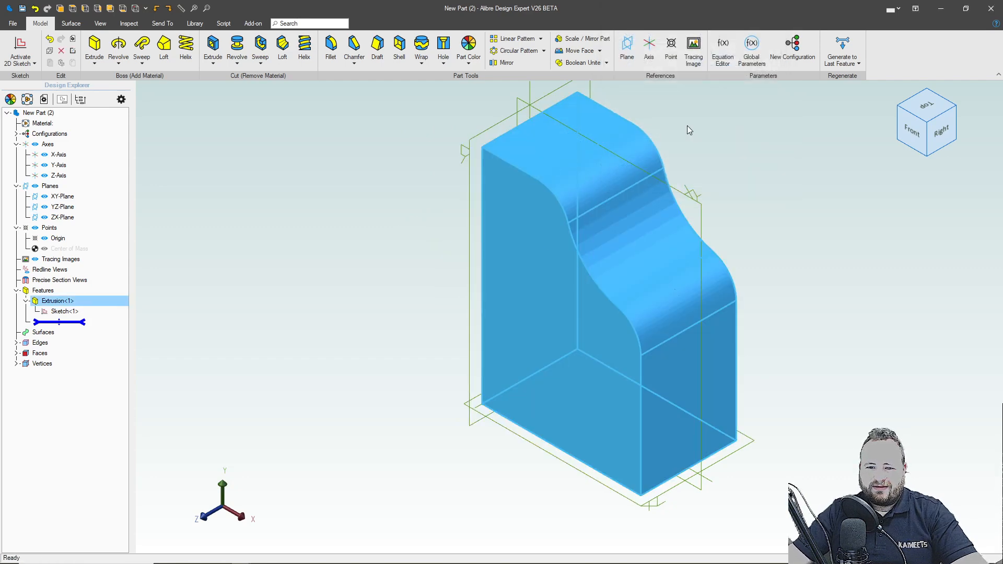
Start a sketch on the XY-Plane and project the body's profile face as reference figures, maintaining association to the source entity
left_click(693, 194)
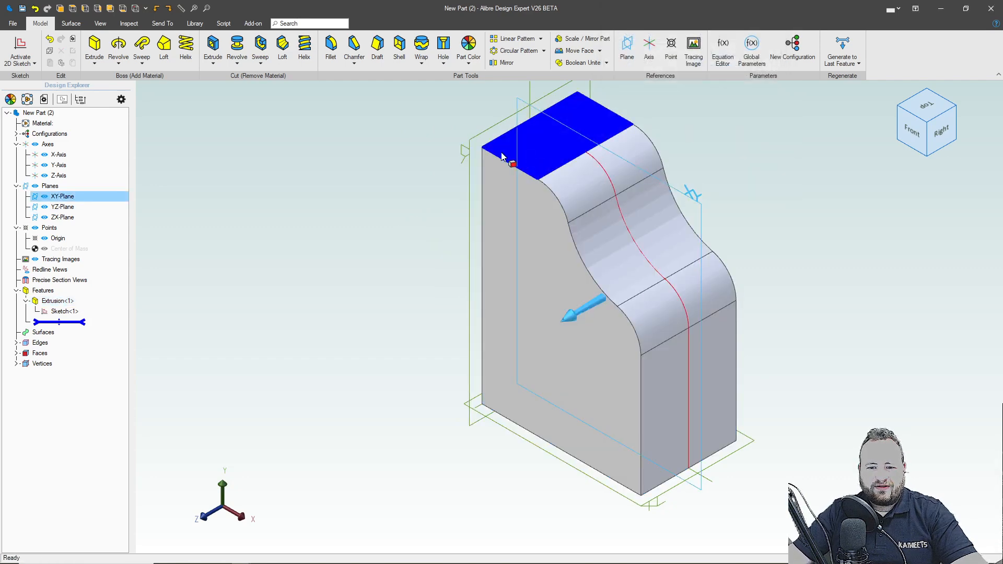
left_click(18, 46)
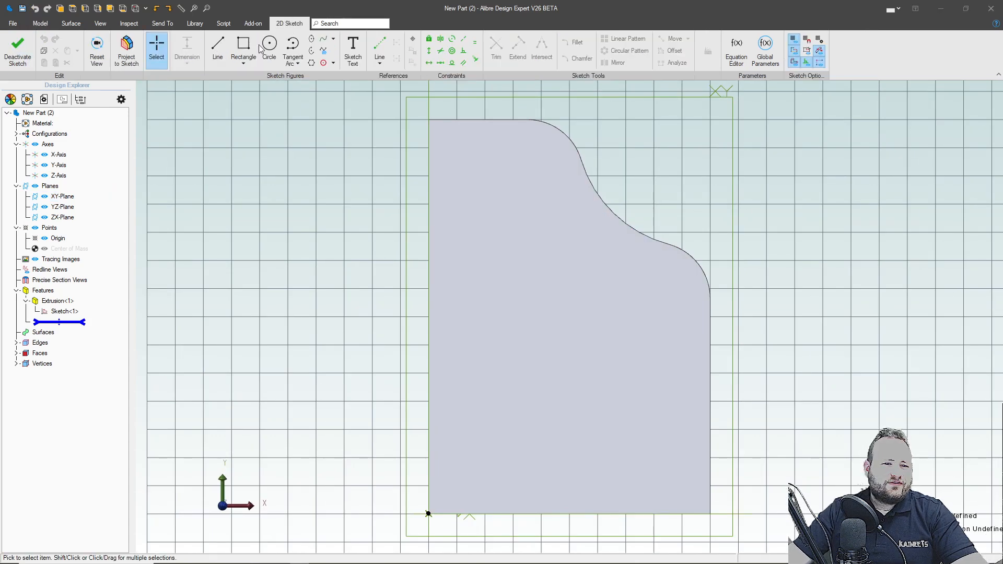
left_click(127, 51)
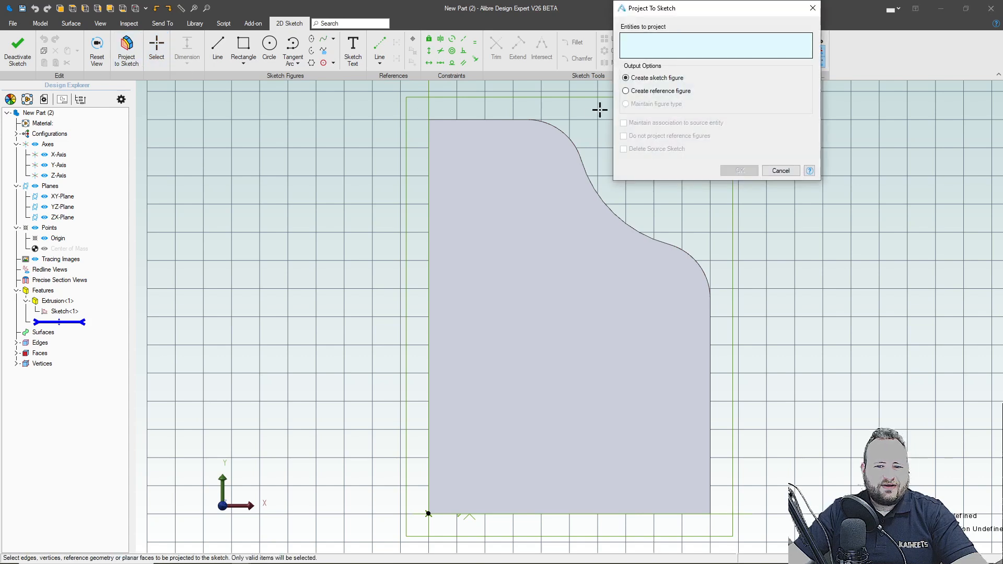
left_click(626, 91)
left_click(561, 131)
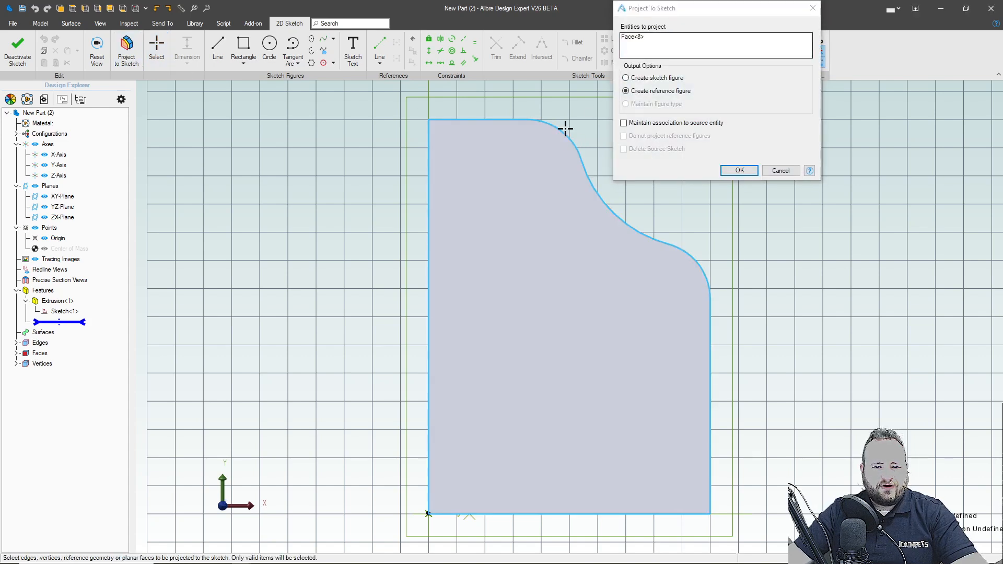
left_click(623, 123)
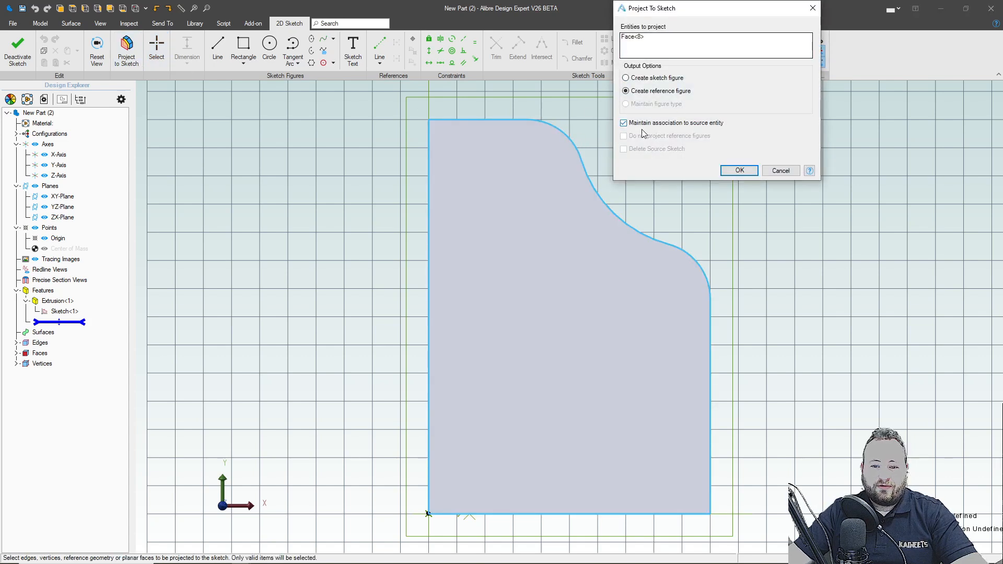
left_click(735, 172)
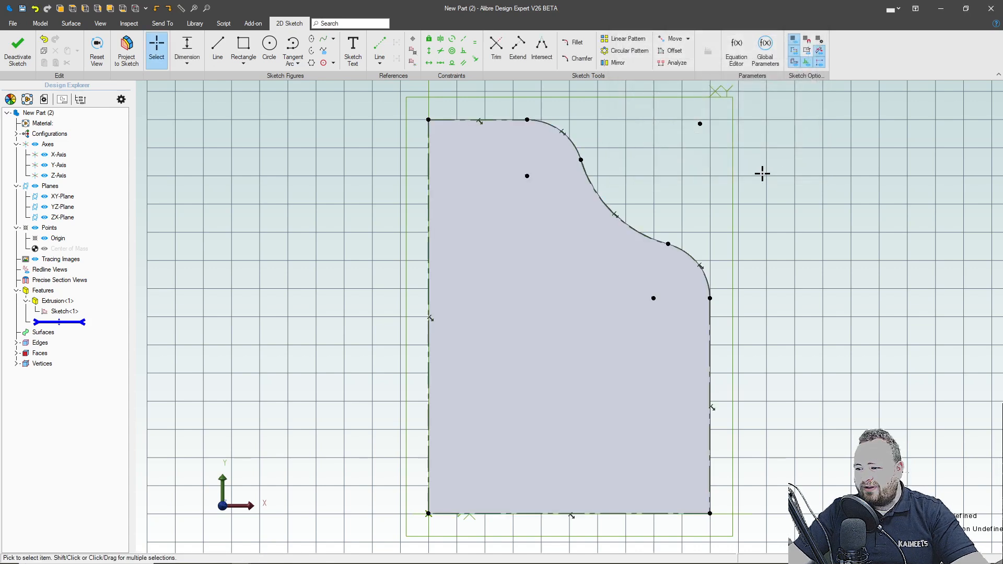
Draw a short vertical line down from the upper arc's start and a short horizontal line inward from the lower arc's end
key("l")
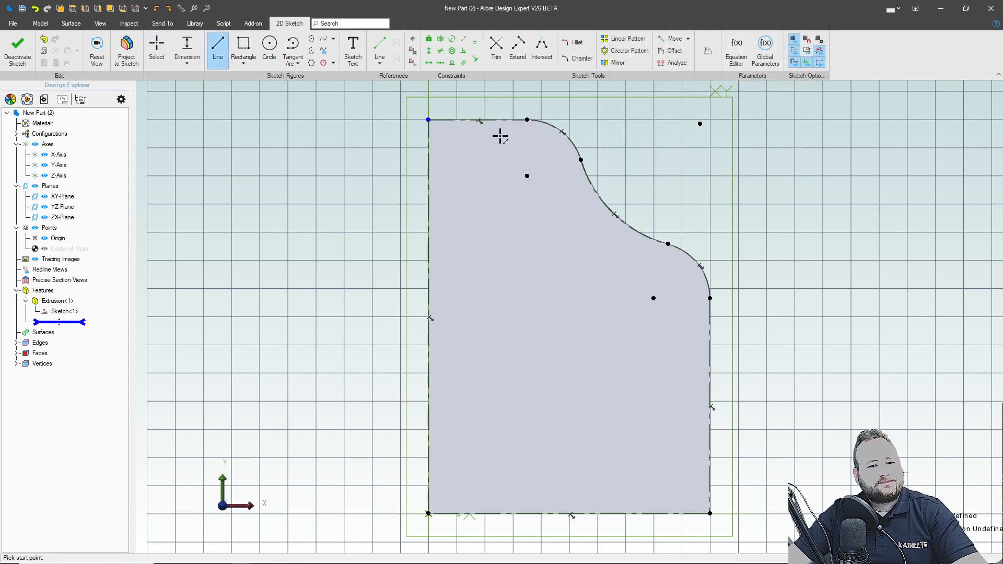
left_click(527, 120)
left_click(528, 150)
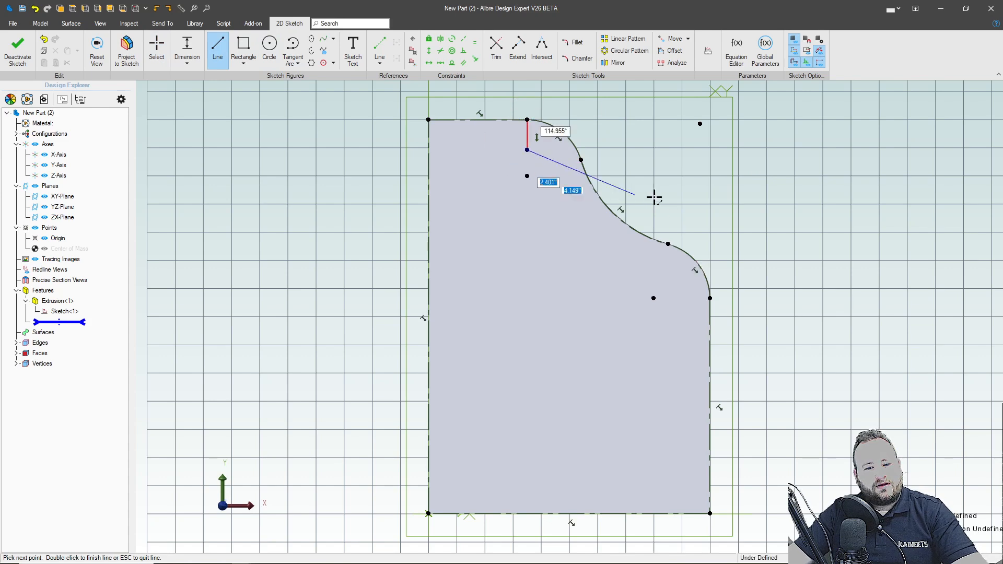
key("Escape")
left_click(710, 299)
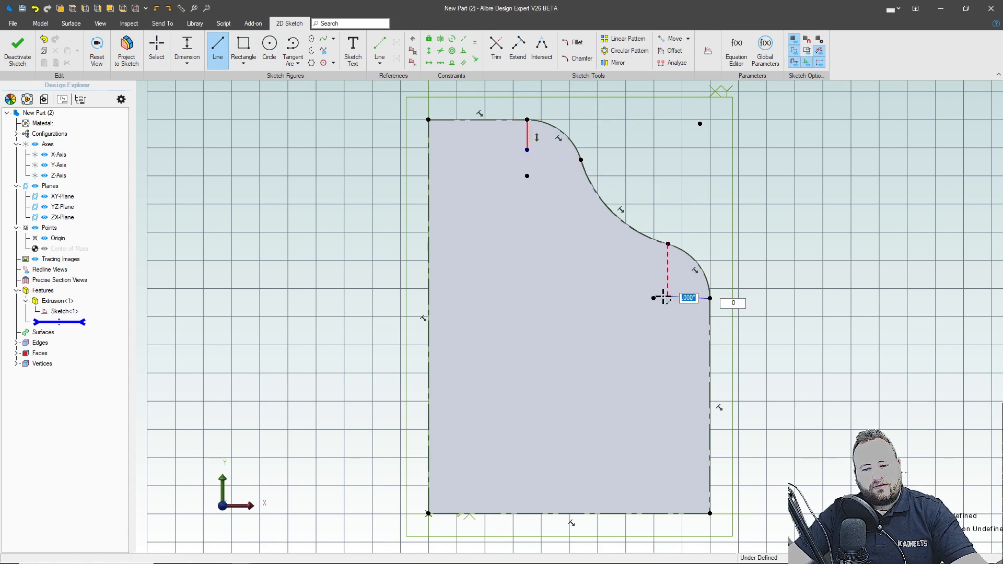
left_click(685, 300)
key("Escape")
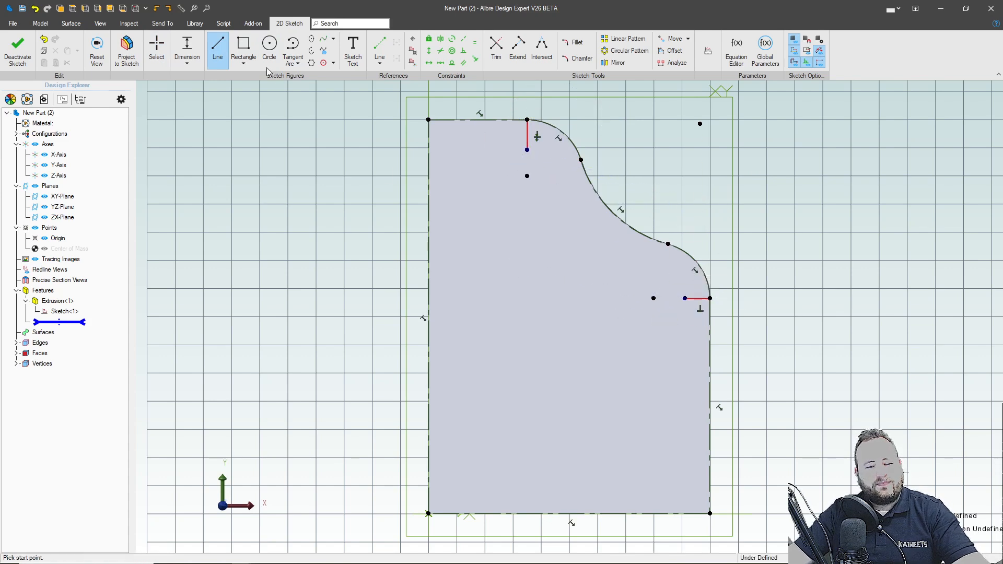
Constrain the two short lines at the ends of the shoulder curve to equal length
left_click(475, 42)
left_click(527, 134)
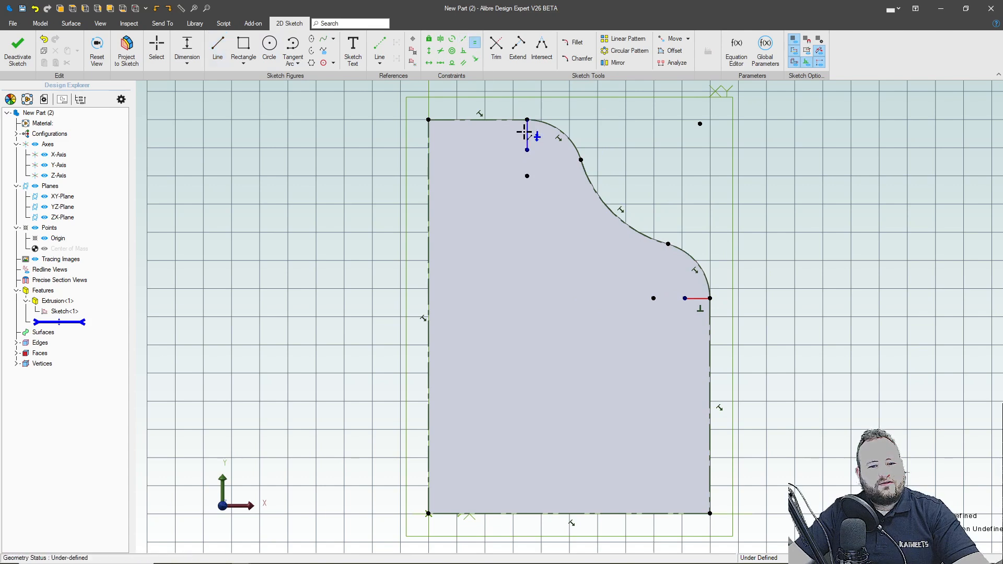
left_click(694, 298)
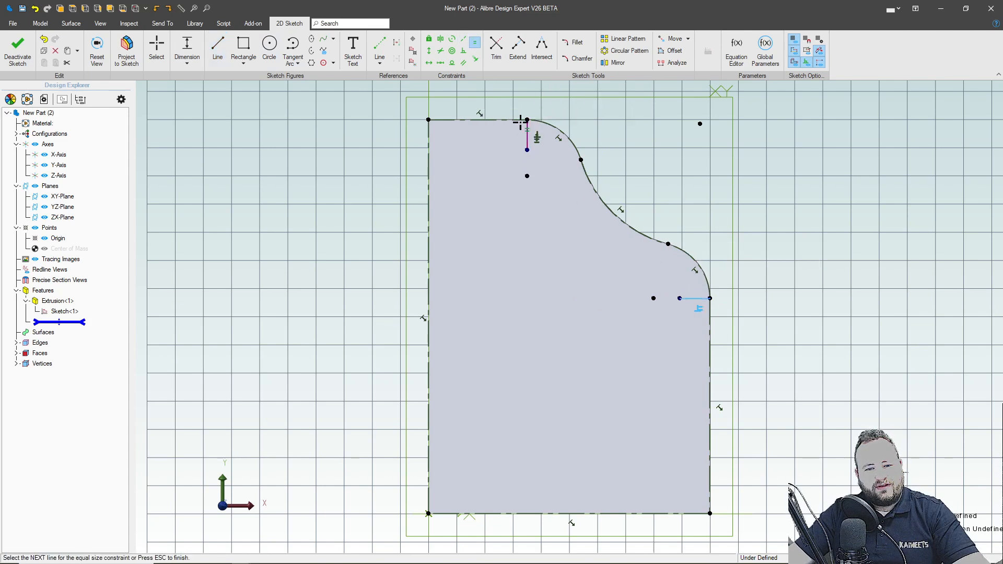
key("Escape")
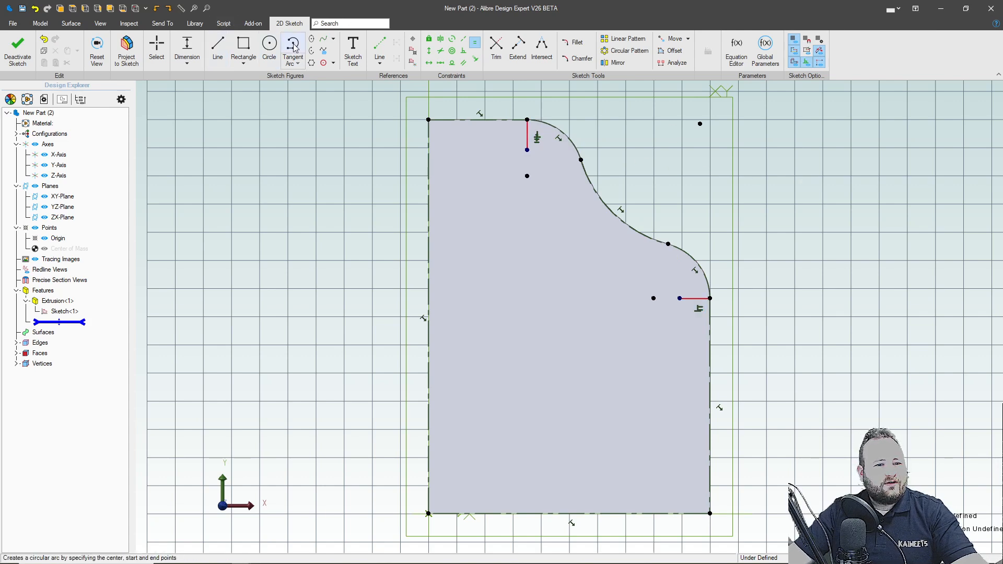
Draw a start-end-radius arc from the top of the short vertical line, rising outward above the shoulder curve
left_click(297, 64)
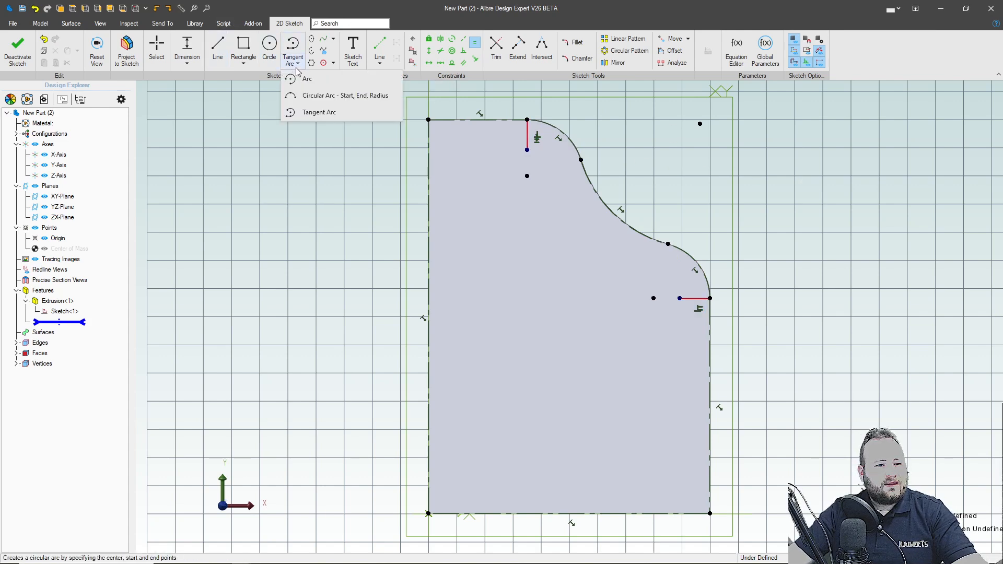
left_click(309, 98)
left_click(527, 119)
left_click(615, 99)
left_click(582, 105)
key("Escape")
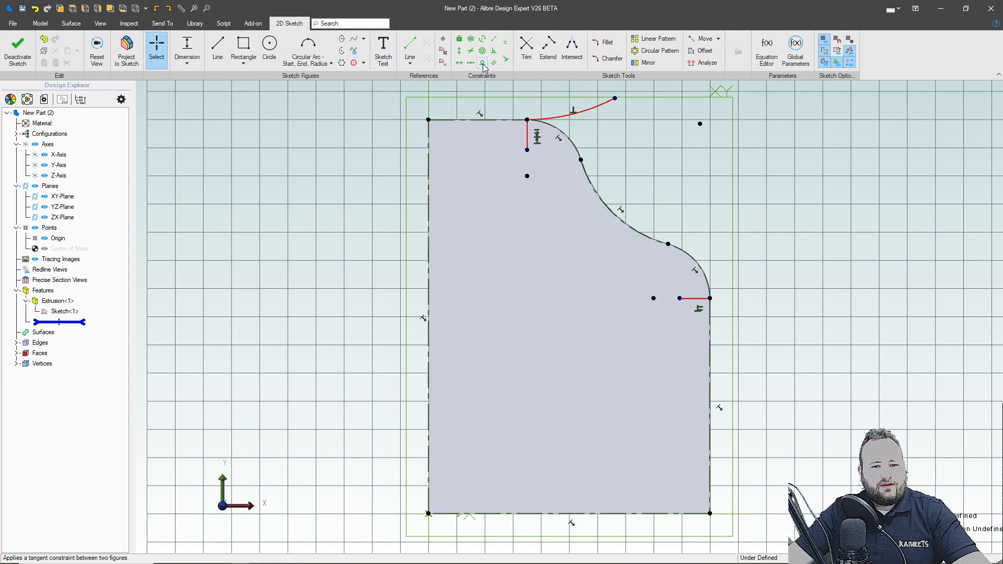
Try to apply a tangent constraint between the new arc and the shoulder's upper arc
left_click(569, 134)
left_click(568, 133)
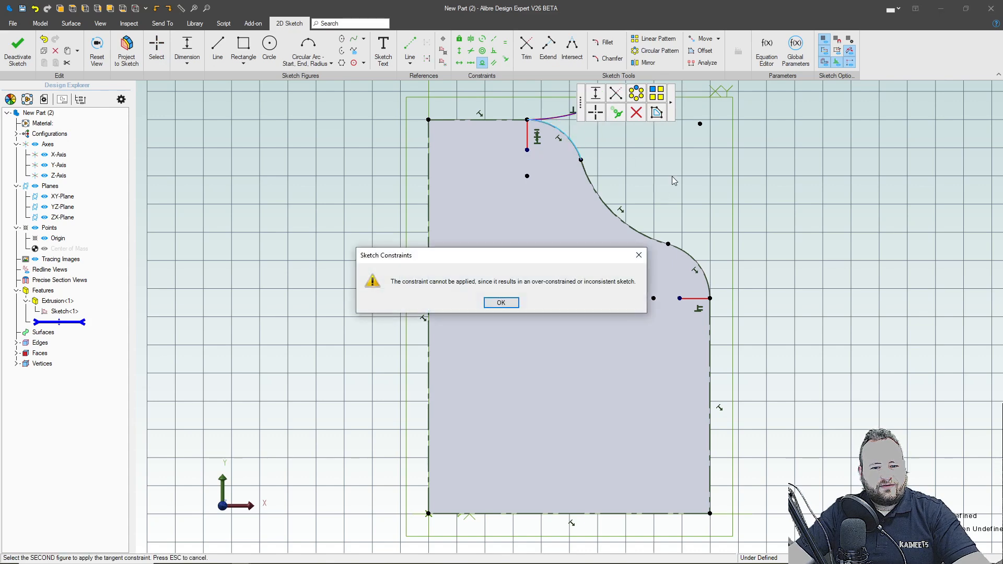
left_click(499, 304)
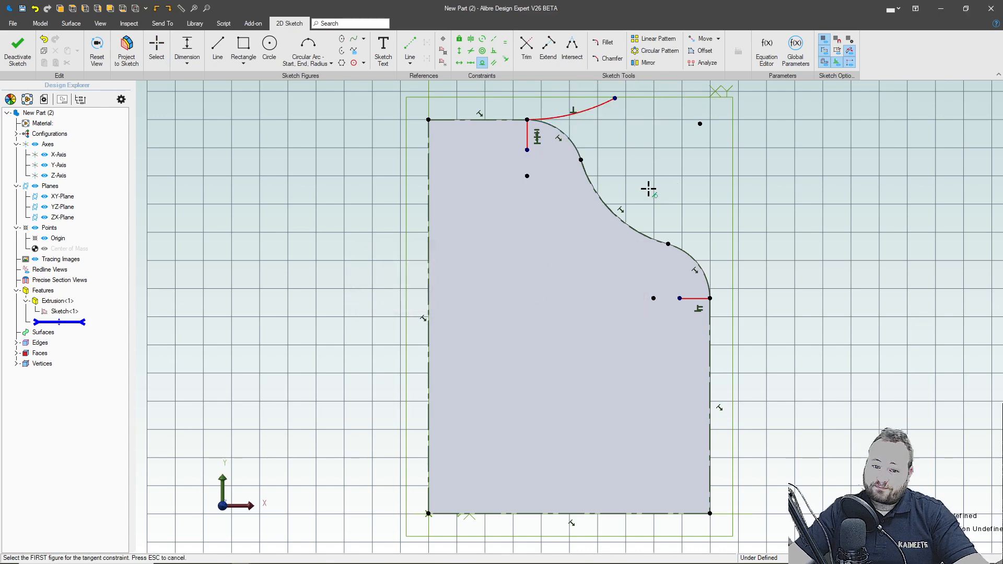
key("Escape")
Lower the new arc's outer end and draw a tangent arc from it that curves down over the shoulder
scroll(615, 147, "down", 3)
mouse_move(614, 112)
left_mouse_down()
mouse_move(606, 118)
mouse_move(617, 76)
mouse_move(611, 124)
left_mouse_up()
left_click(306, 64)
left_click(324, 112)
left_click(612, 123)
left_click(640, 150)
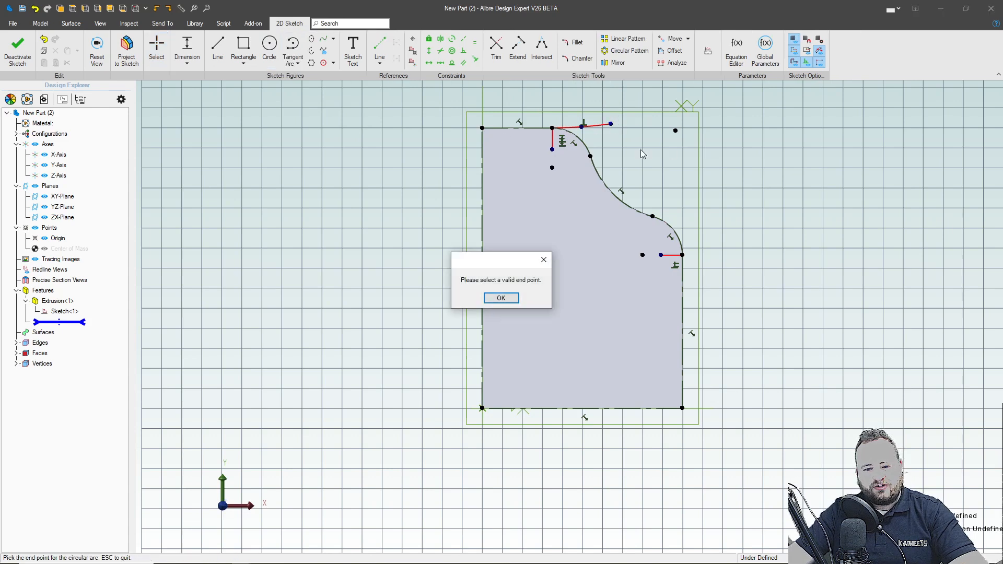
left_click(501, 299)
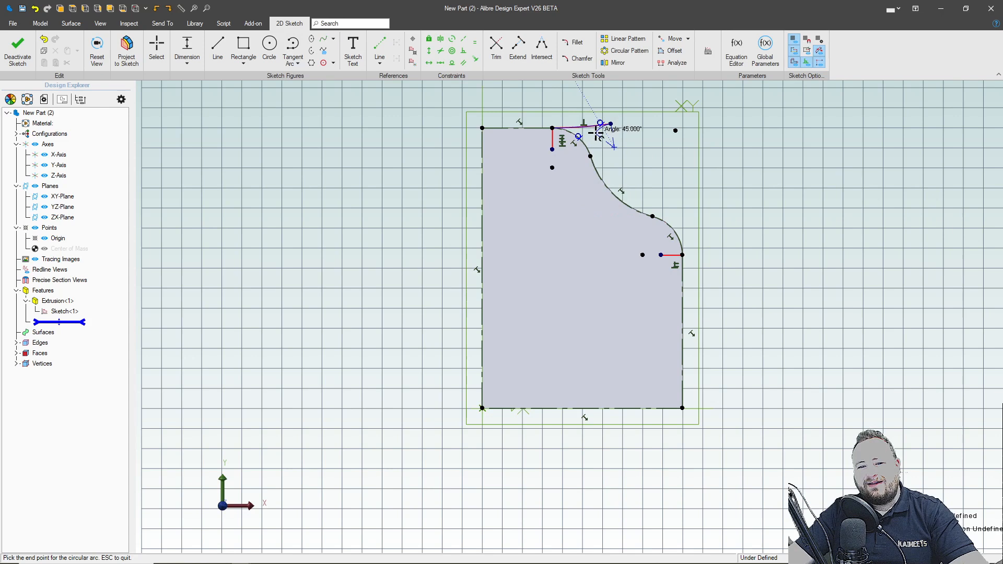
left_click(642, 137)
Draw a line sloping down from the curved arc's end, make it tangent to that arc, and shorten it
left_click(217, 48)
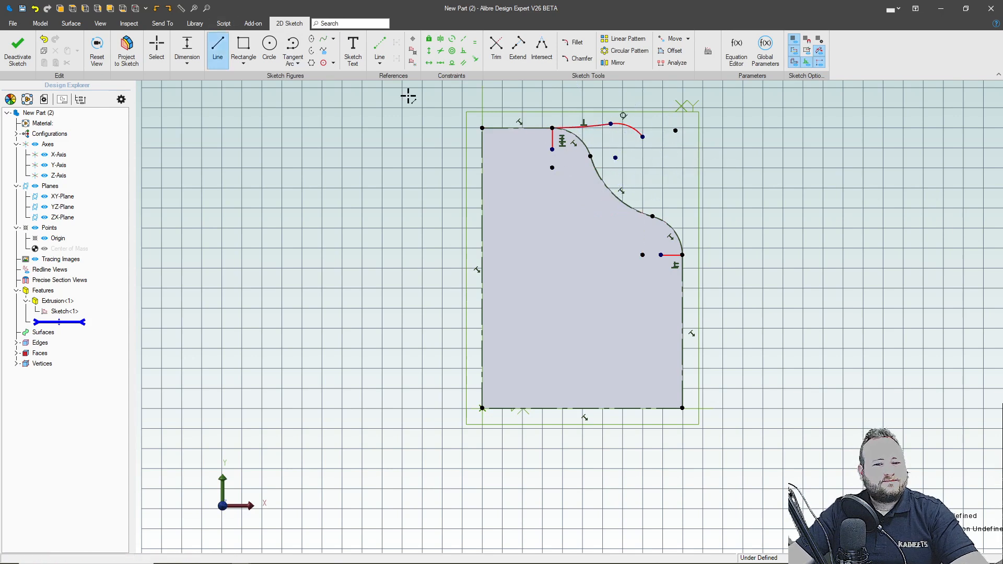
left_click(642, 136)
left_click(720, 204)
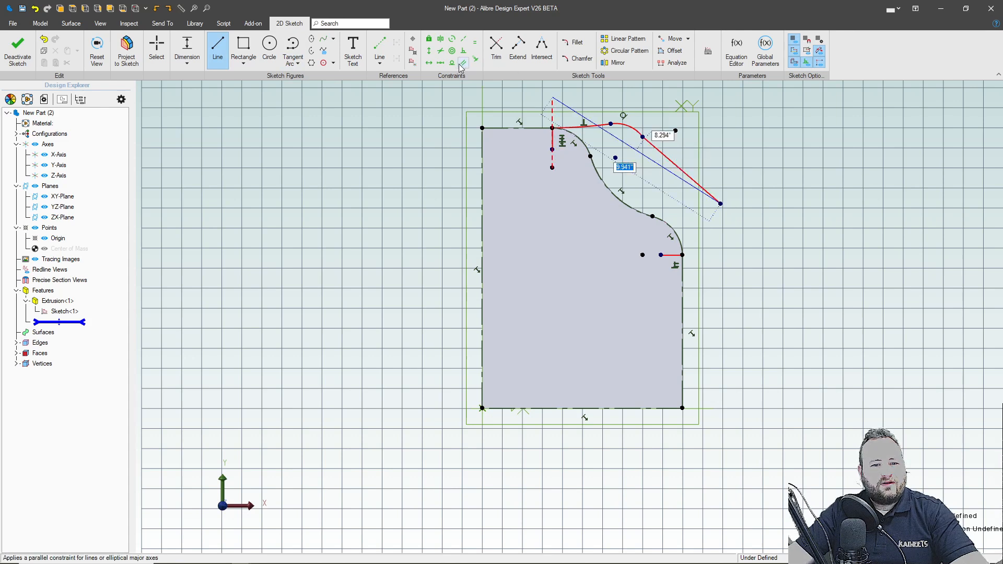
key("Escape")
left_click(654, 143)
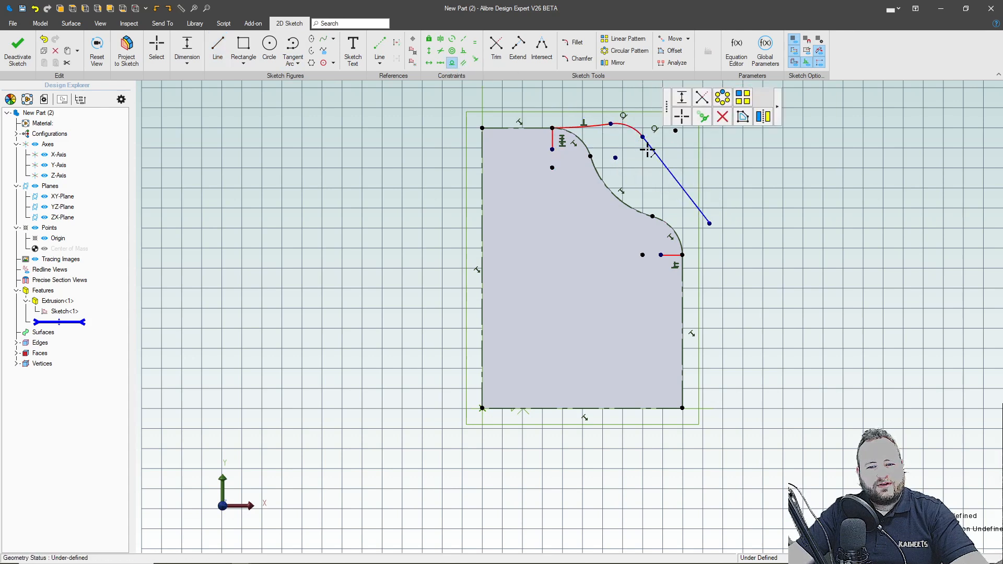
key("Escape")
left_click_drag(709, 224, 671, 178)
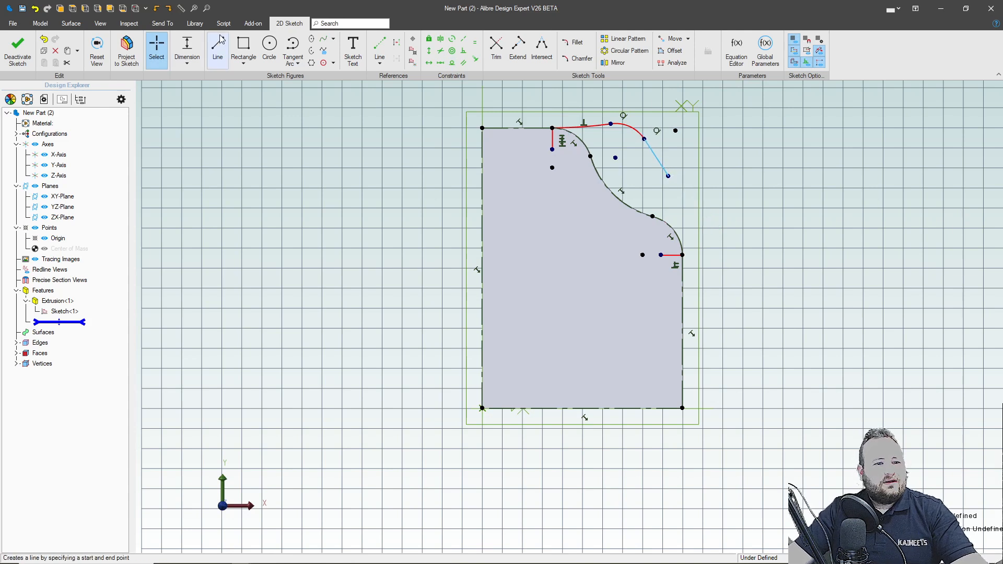
Dimension the radius of the arc starting at the vertical line as 5 inches
key("Escape")
left_click(575, 125)
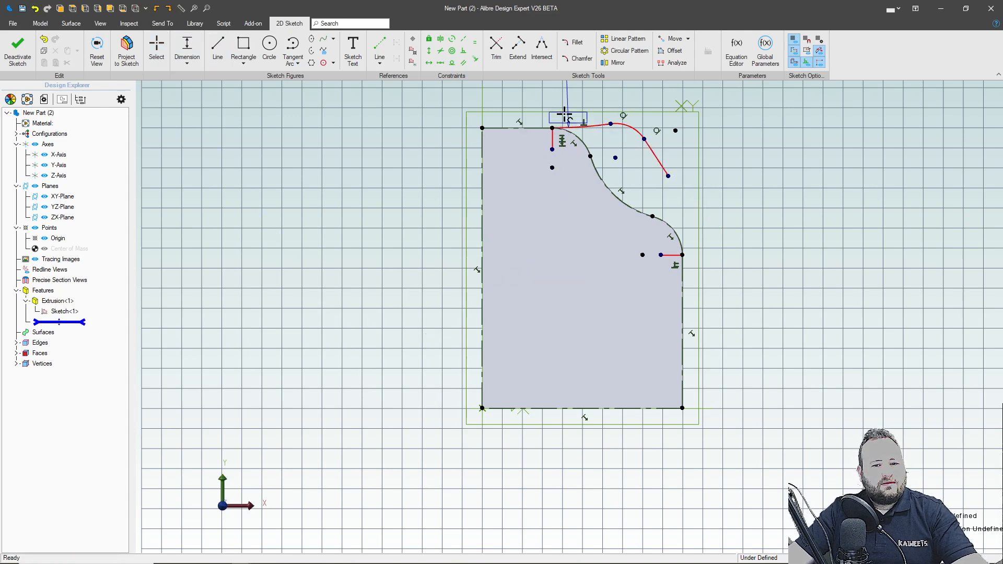
left_click(570, 112)
key("Return")
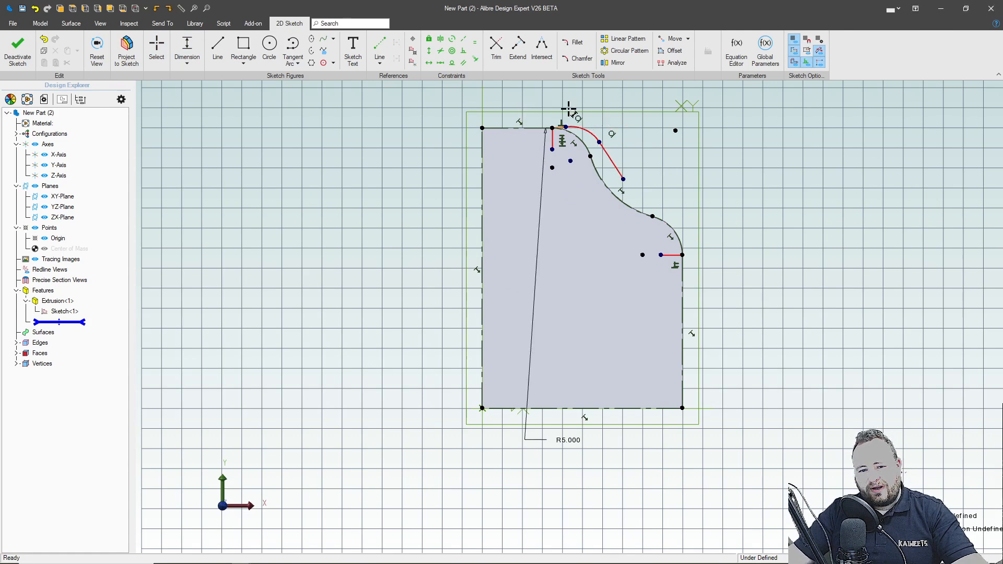
scroll(561, 137, "up", 5)
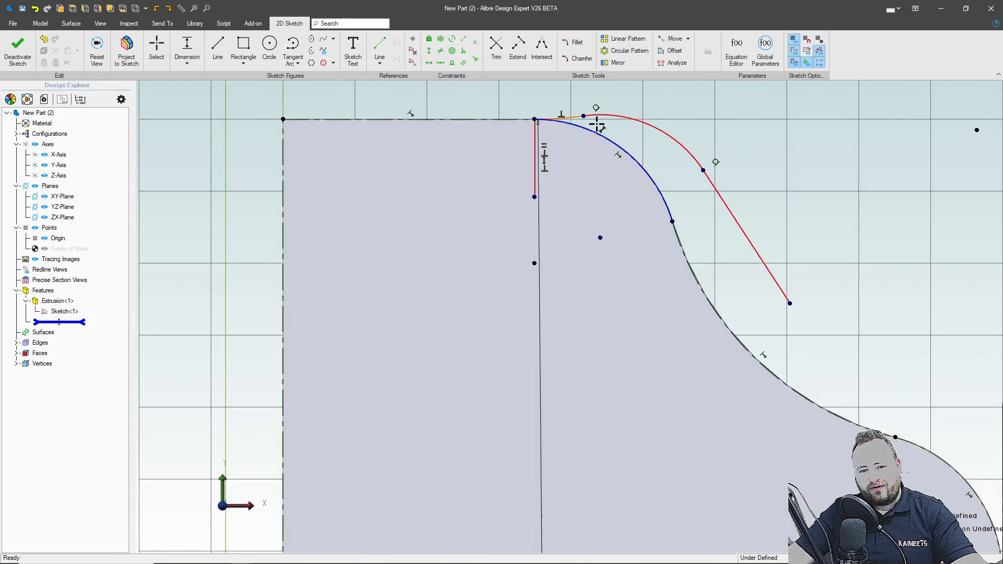
scroll(608, 104, "down", 5)
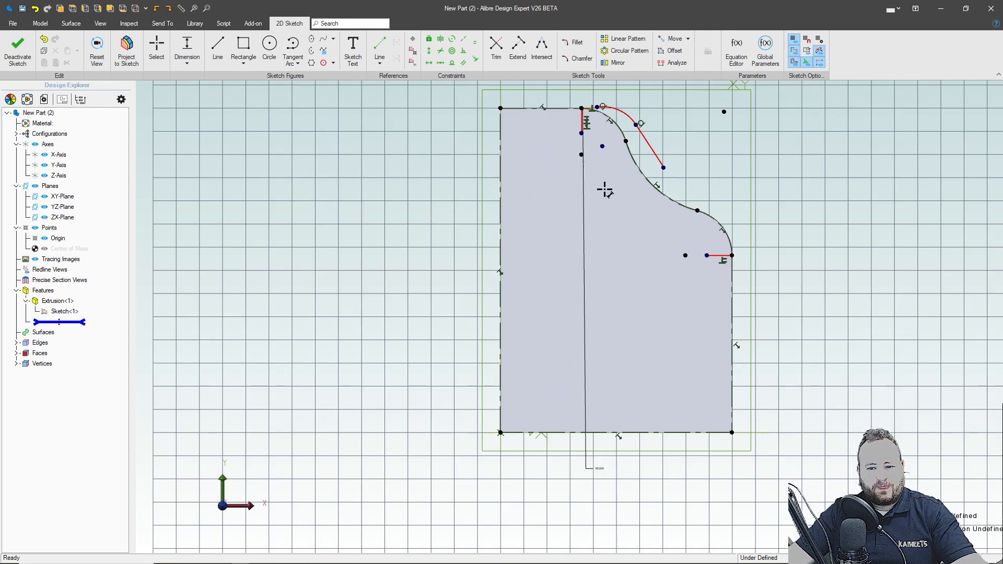
Reposition the sloped line's lower end and the upper corner arc so that both sit outside the shoulder curve
key("Escape")
left_click_drag(663, 167, 742, 195)
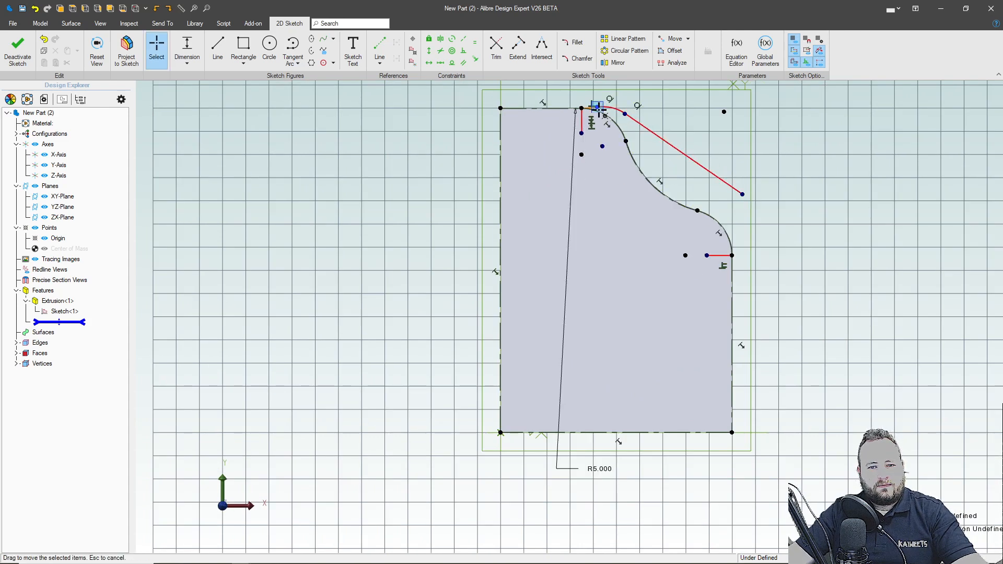
left_click_drag(609, 109, 628, 109)
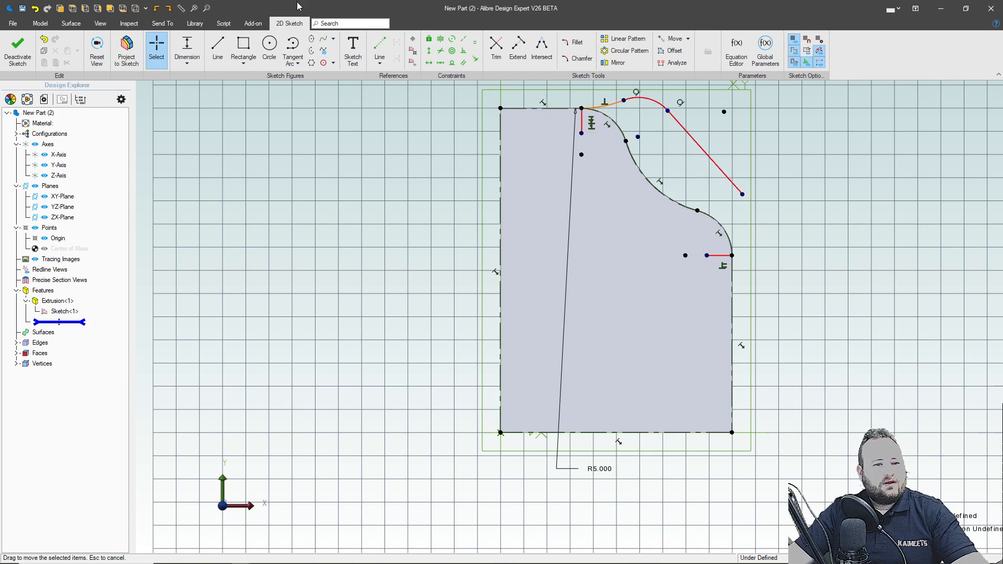
Draw two successive tangent arcs from the sloped line's lower end to the outer end of the short horizontal line
left_click(293, 46)
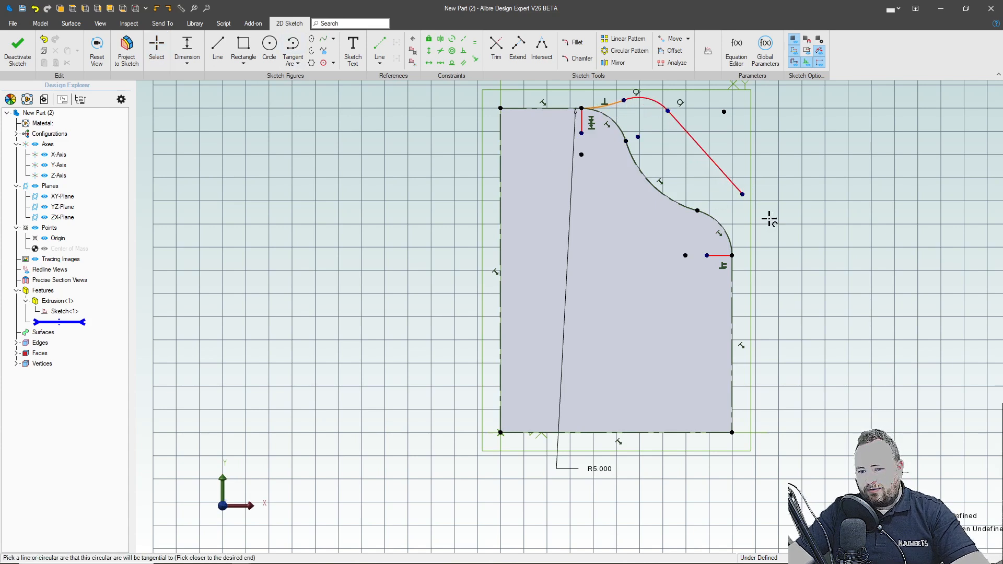
left_click(741, 194)
left_click(740, 229)
left_click(740, 228)
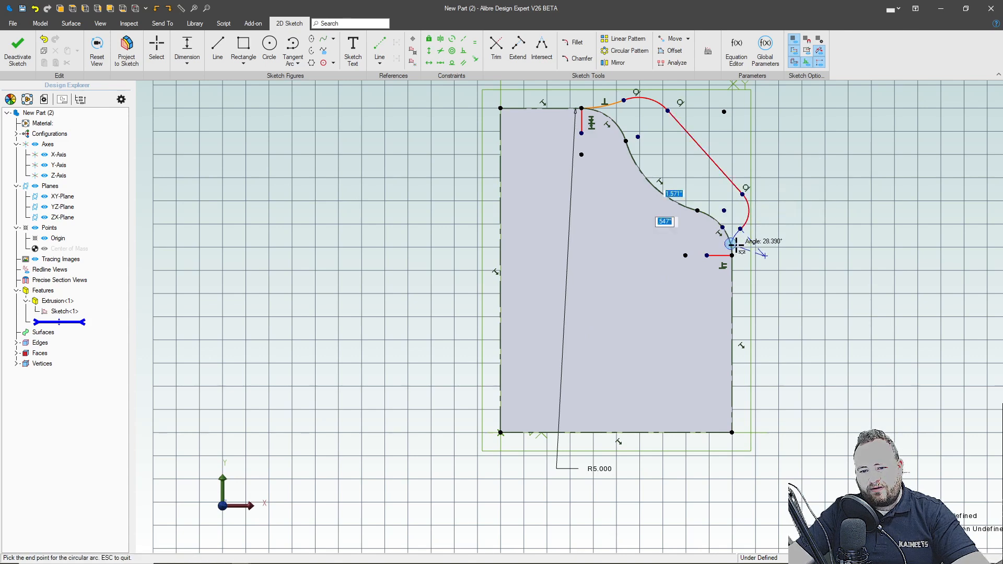
left_click(733, 256)
scroll(764, 197, "up", 2)
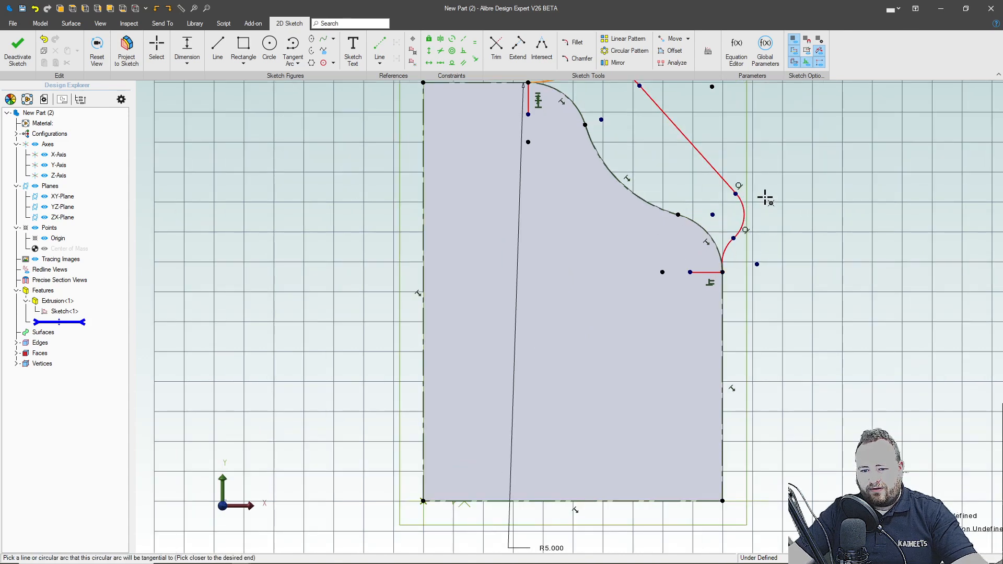
key("Escape")
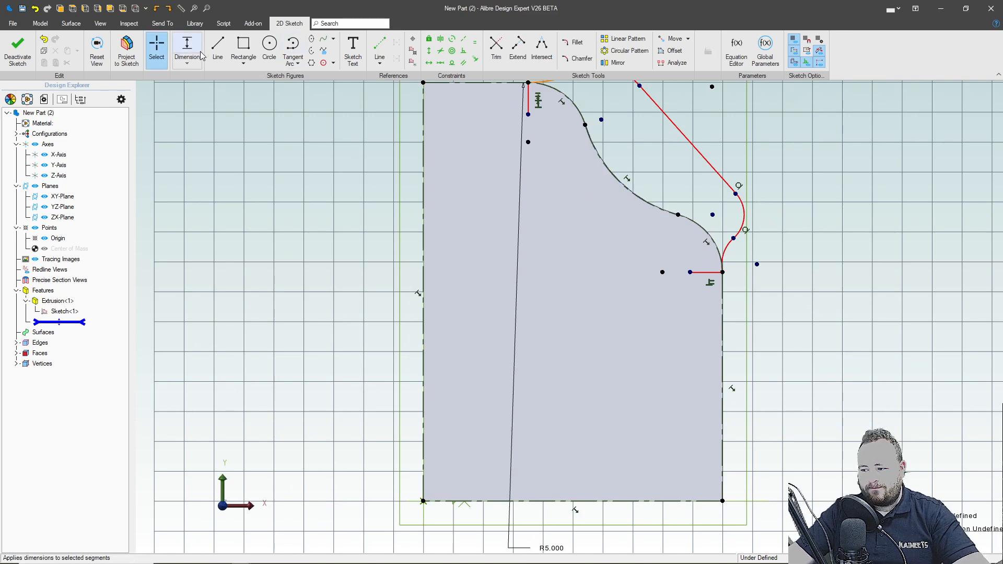
Constrain the two end arcs equal and the two corner arcs equal, and move the sloped line's upper end outward
scroll(490, 410, "down", 4)
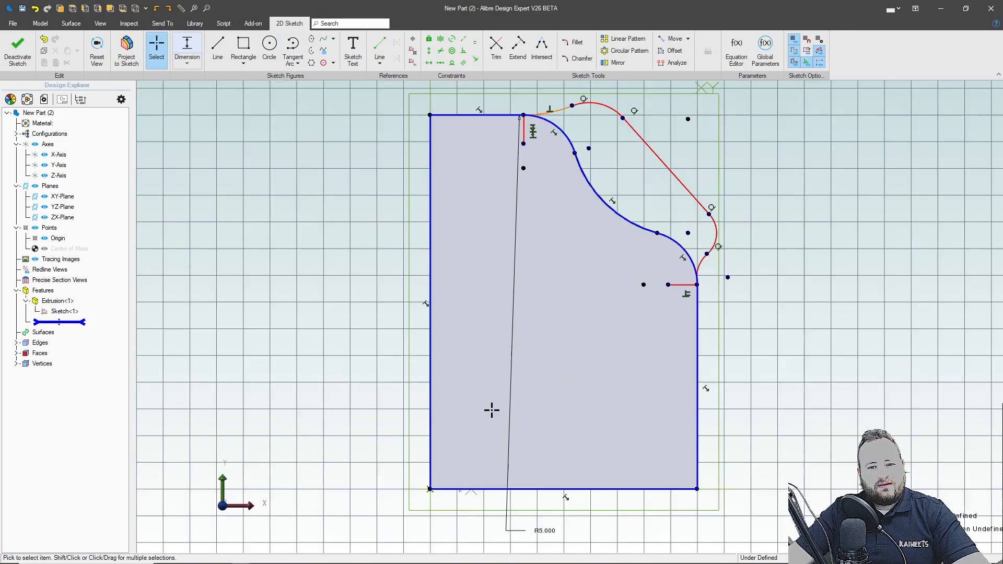
scroll(513, 235, "up", 3)
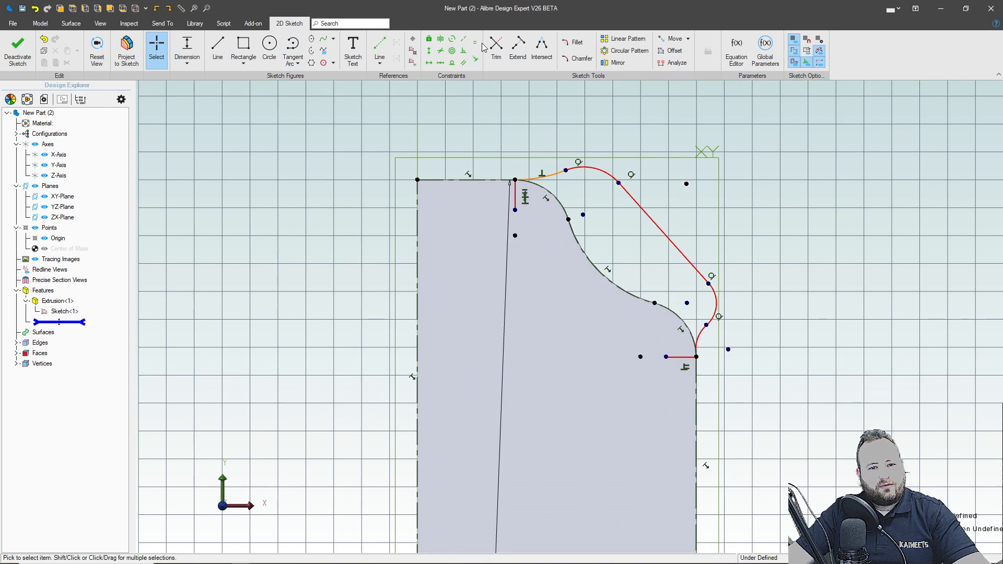
left_click(475, 42)
left_click(543, 175)
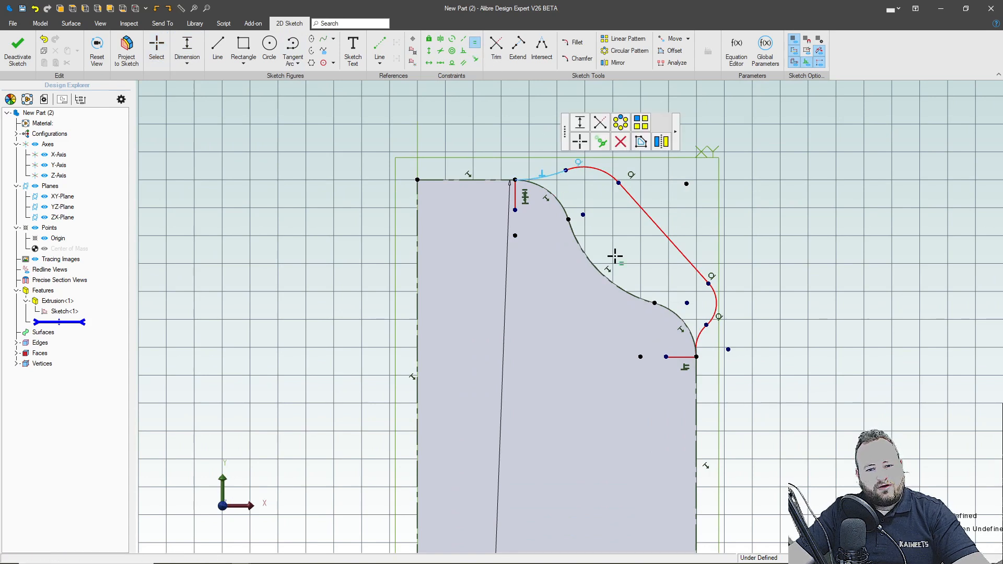
left_click(699, 332)
left_click(697, 317)
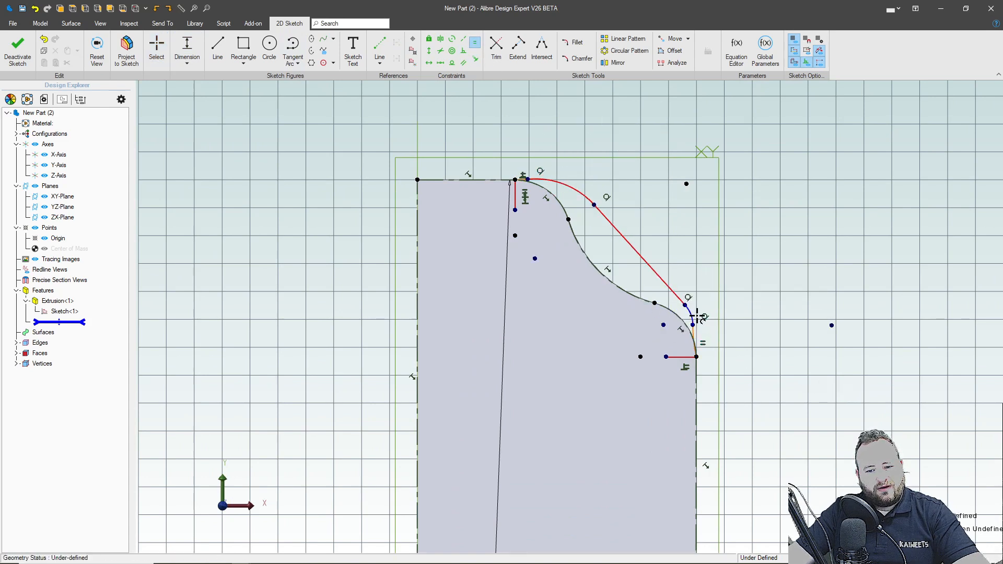
left_click(581, 192)
key("Escape")
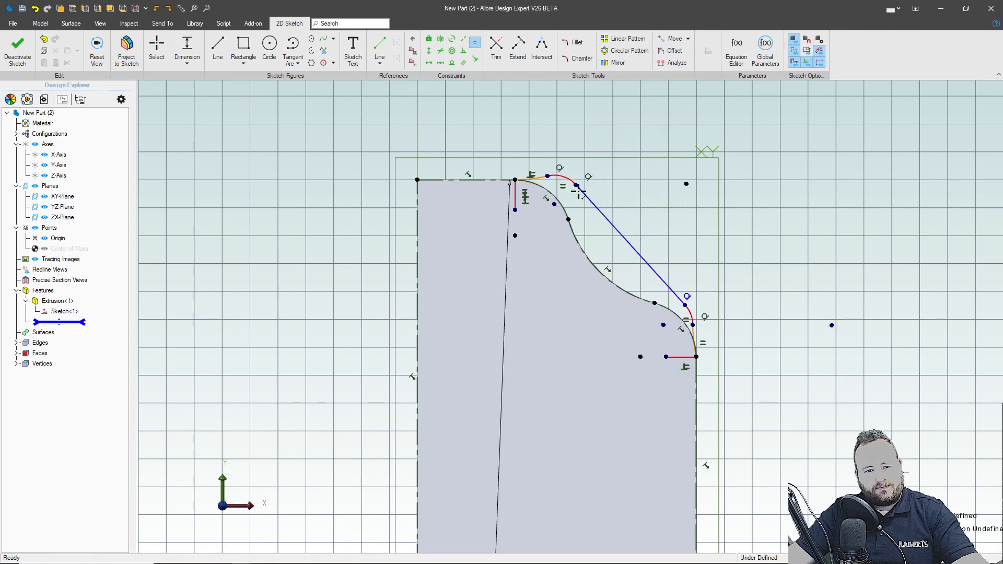
left_click_drag(576, 185, 598, 178)
Draw a centre-point arc from the vertical line's lower end, centred on the 5 inch arc's centre point
left_click(297, 63)
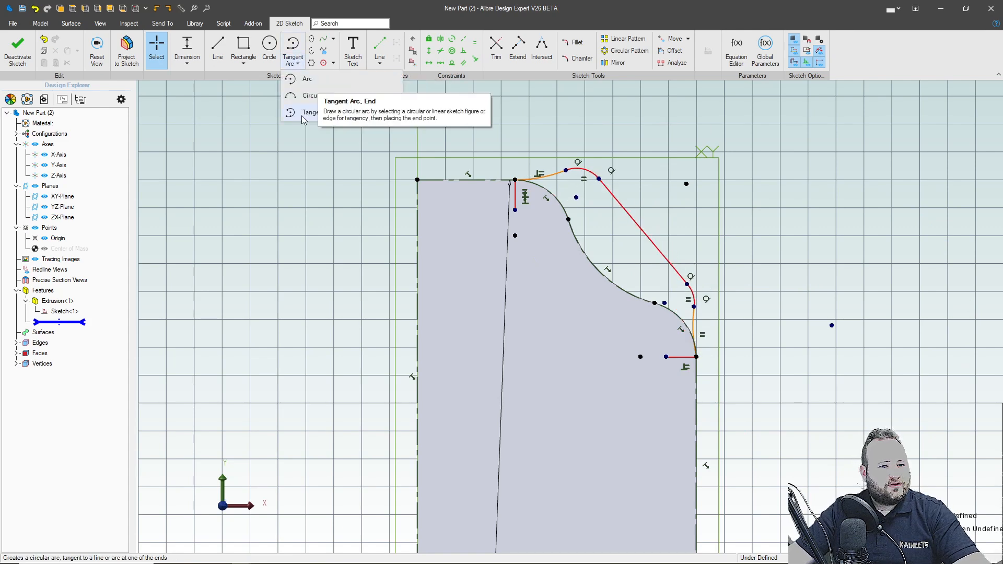
left_click(300, 79)
scroll(604, 396, "up", 3)
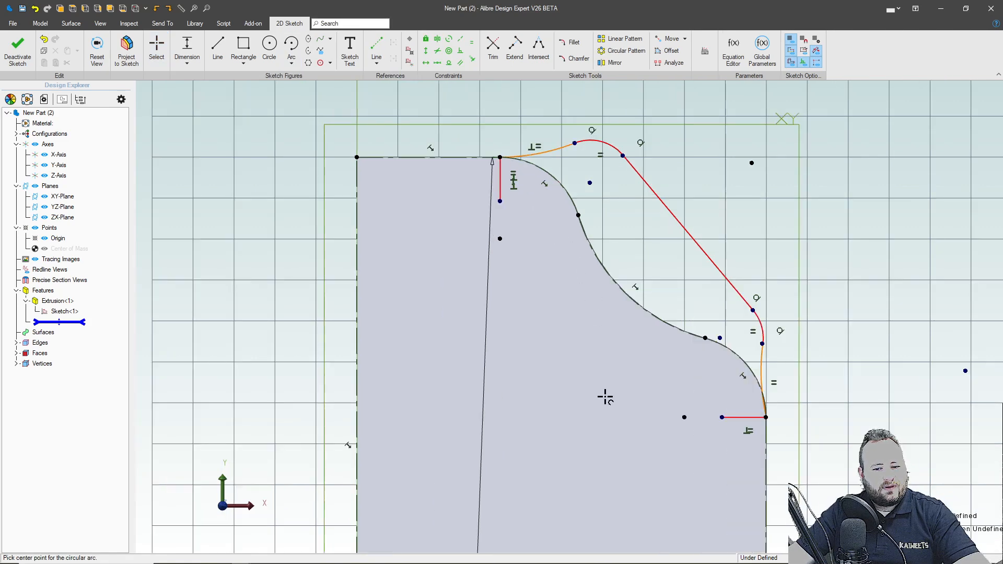
scroll(600, 394, "down", 2)
scroll(577, 289, "down", 2)
left_click(538, 125)
left_click(539, 258)
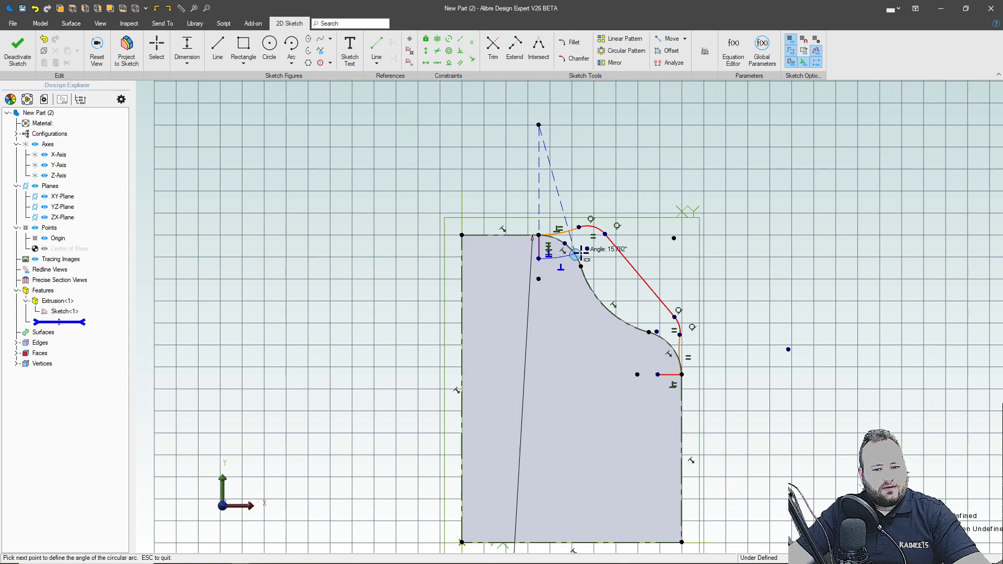
scroll(576, 255, "up", 1)
scroll(576, 254, "up", 3)
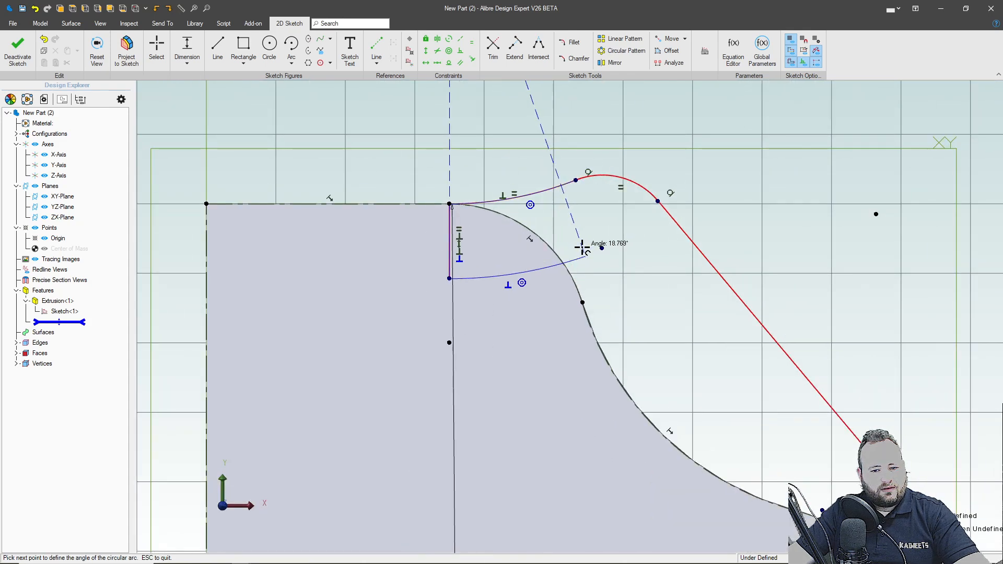
left_click(580, 246)
scroll(617, 286, "down", 1)
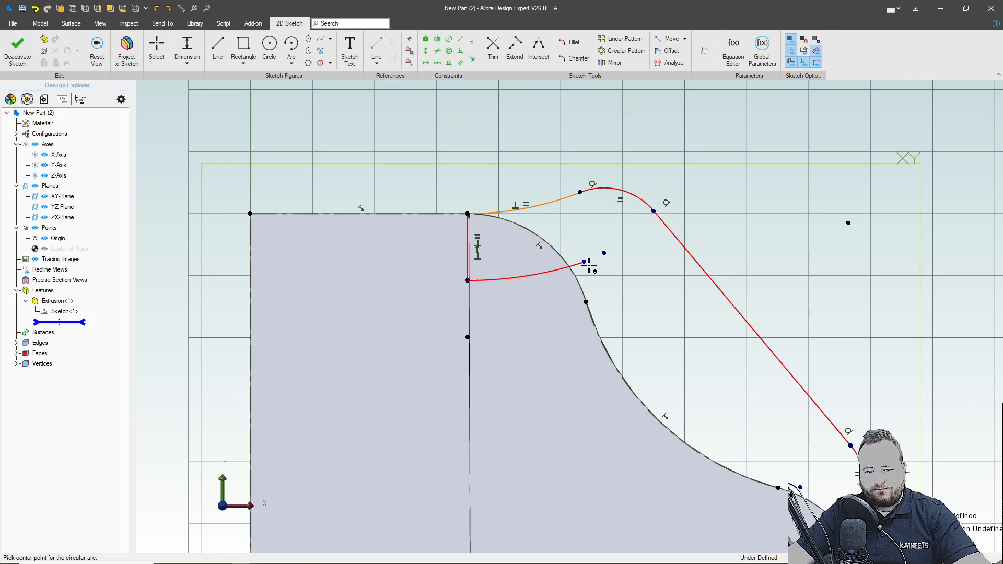
Move the upper corner arc's centre down and draw a smaller arc about it from the inner arc's free end
left_click_drag(601, 252, 605, 297)
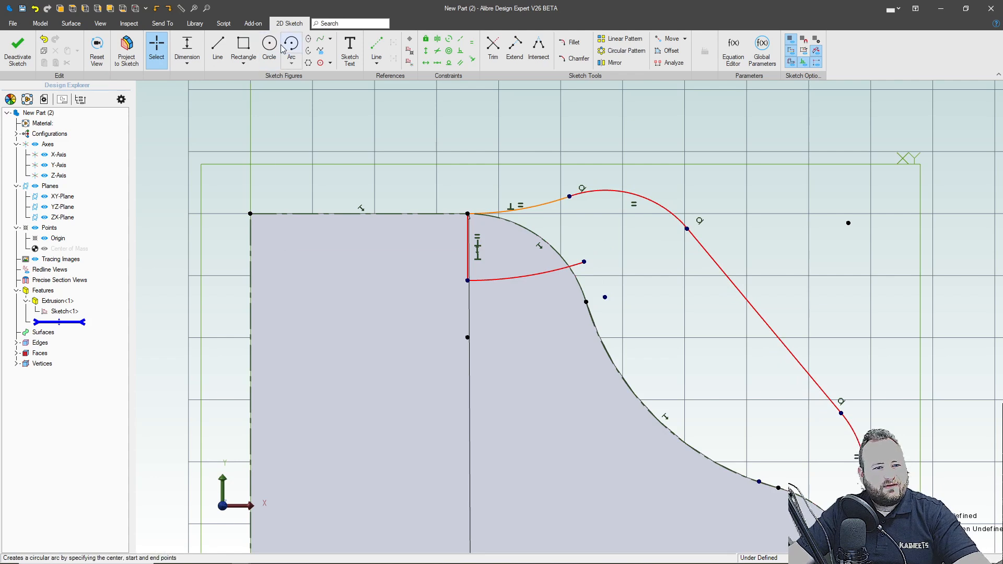
left_click(604, 297)
left_click(583, 261)
left_click(673, 291)
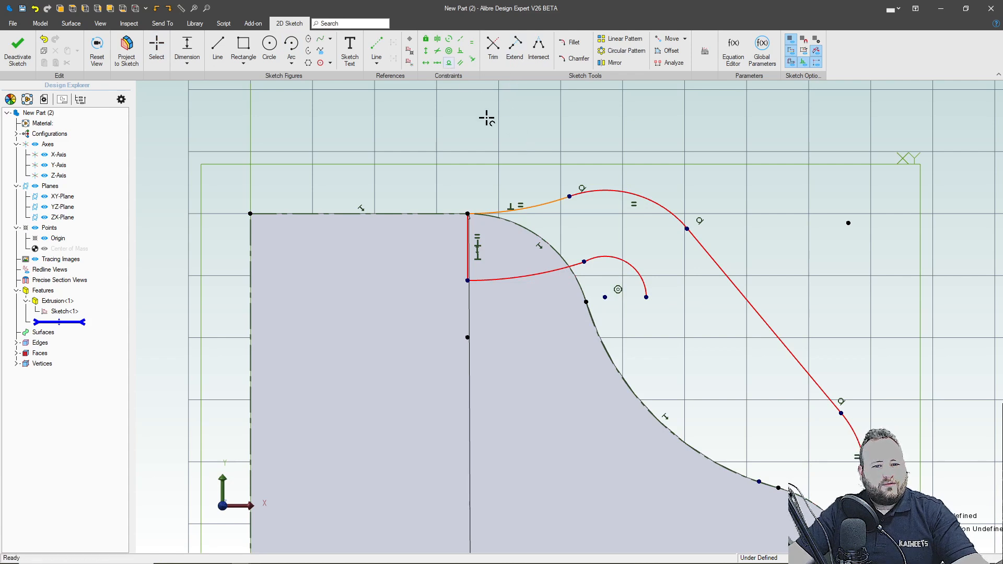
Make the two inner arcs tangent to each other
left_click(593, 258)
left_click(604, 256)
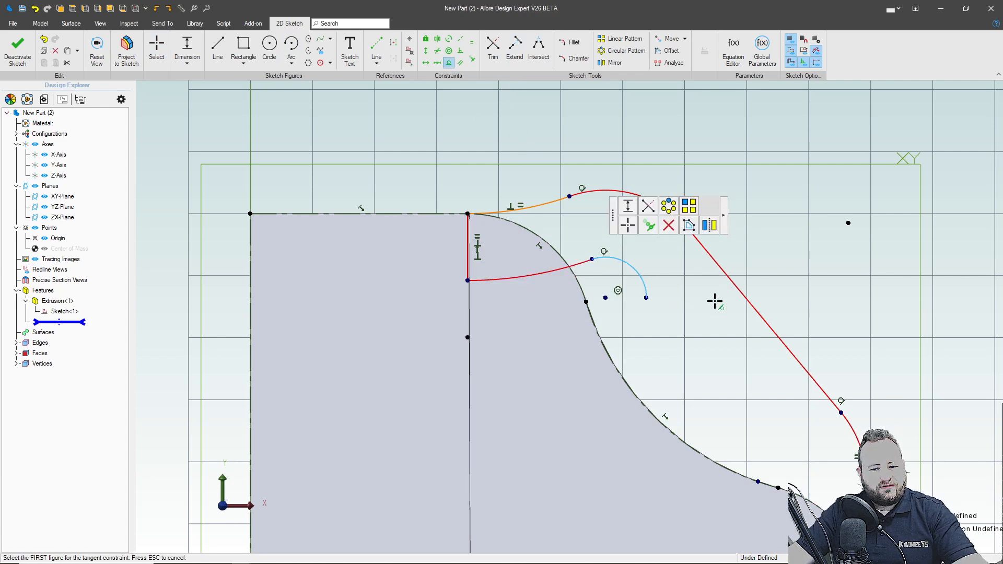
left_click(714, 300)
Draw a line about 3 inches long from the upper inner corner arc's free end, parallel to the outer sloped line
scroll(648, 257, "down", 5)
left_click(217, 48)
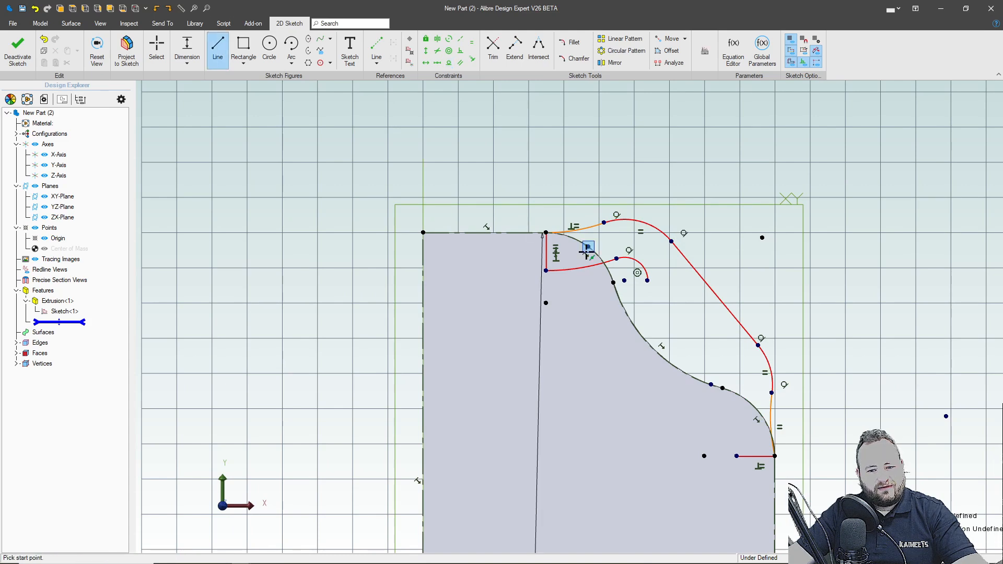
left_click(653, 292)
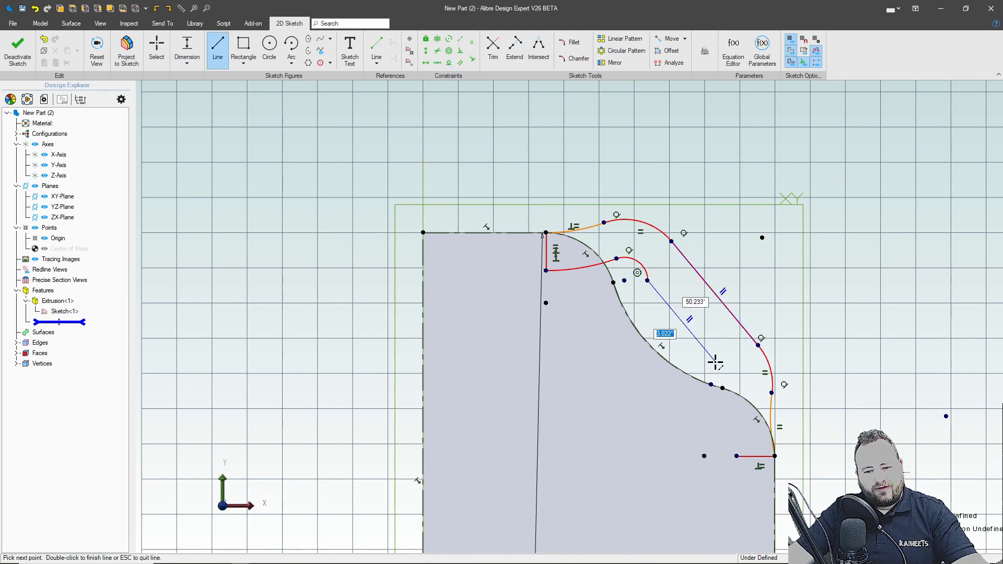
left_click(715, 361)
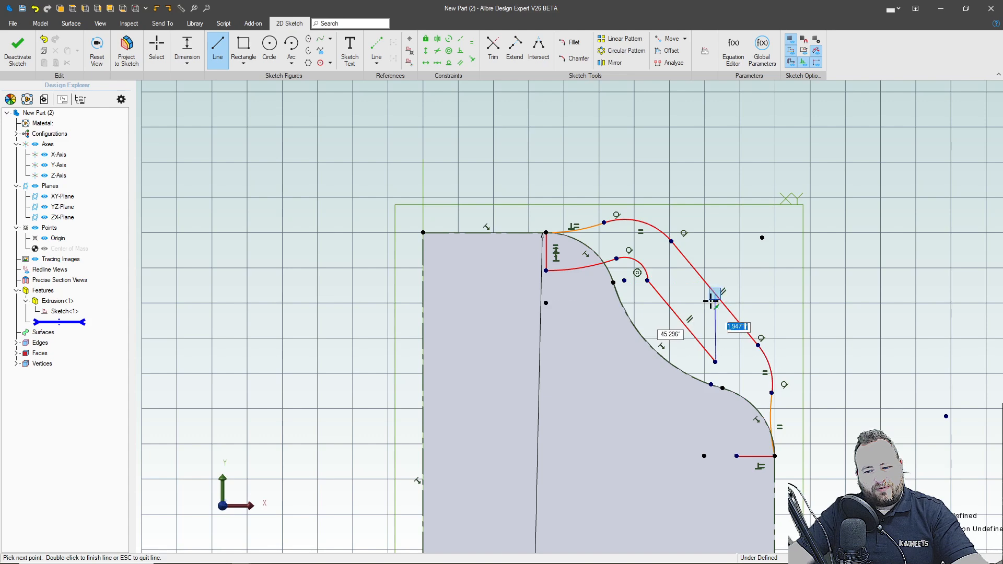
key("Escape")
Make the inner sloped line tangent to the upper inner corner arc
left_click(449, 62)
left_click(683, 321)
scroll(659, 330, "down", 2)
scroll(778, 423, "up", 2)
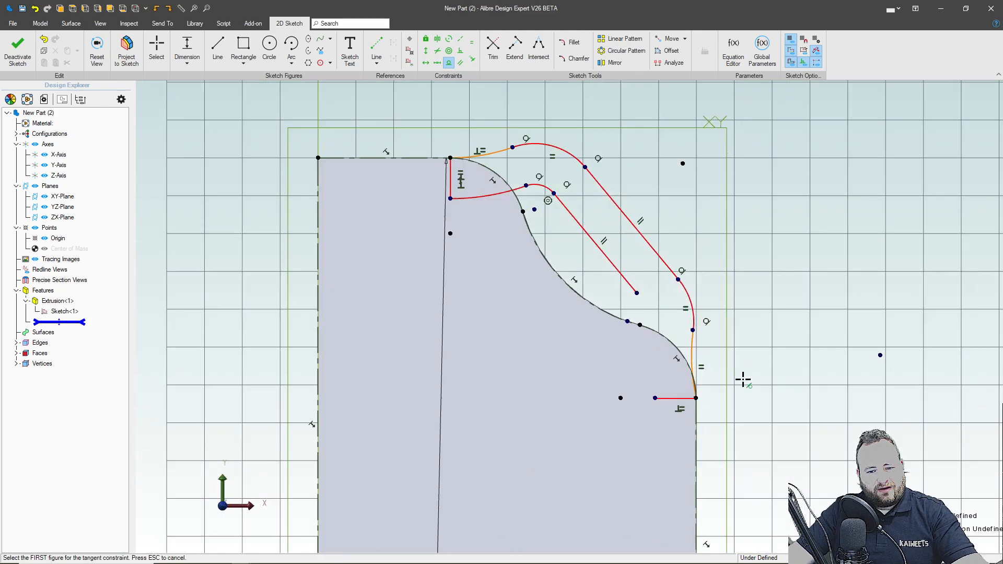
Draw a centre-point arc upward from the short horizontal line's inner end, centred on the outer lower end arc's centre point
scroll(576, 180, "up", 3)
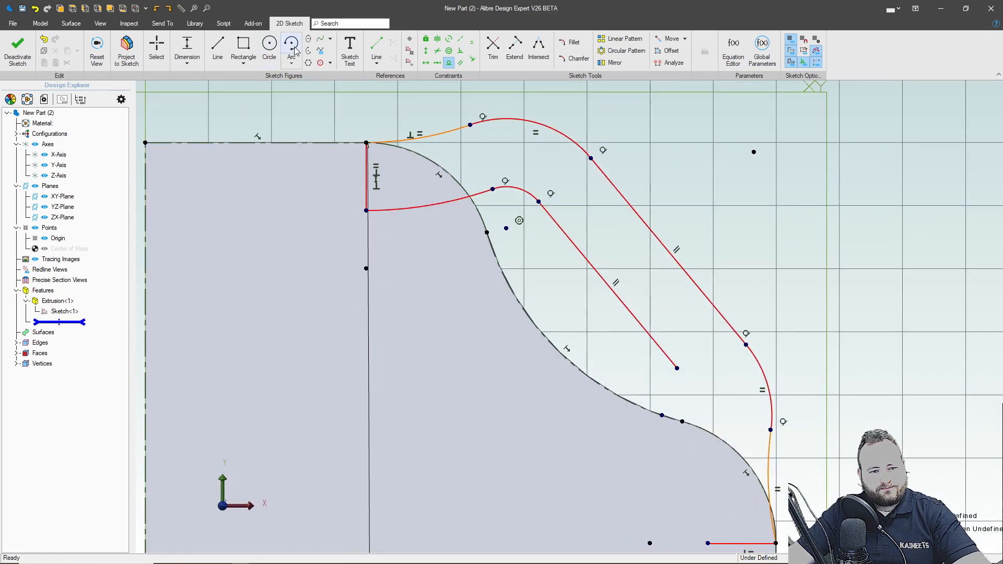
left_click(295, 51)
scroll(591, 107, "down", 4)
scroll(721, 354, "up", 2)
scroll(657, 262, "up", 2)
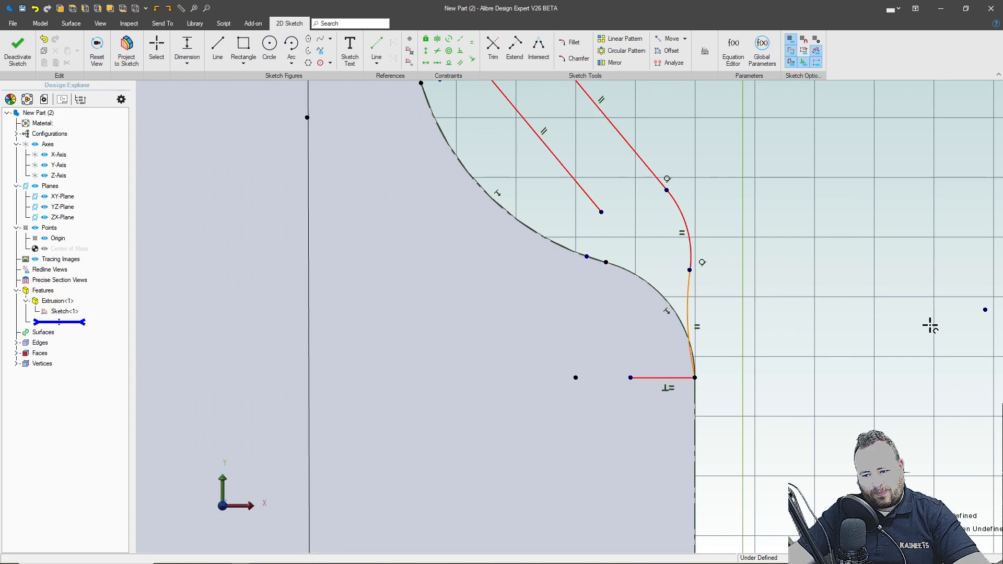
left_click(985, 309)
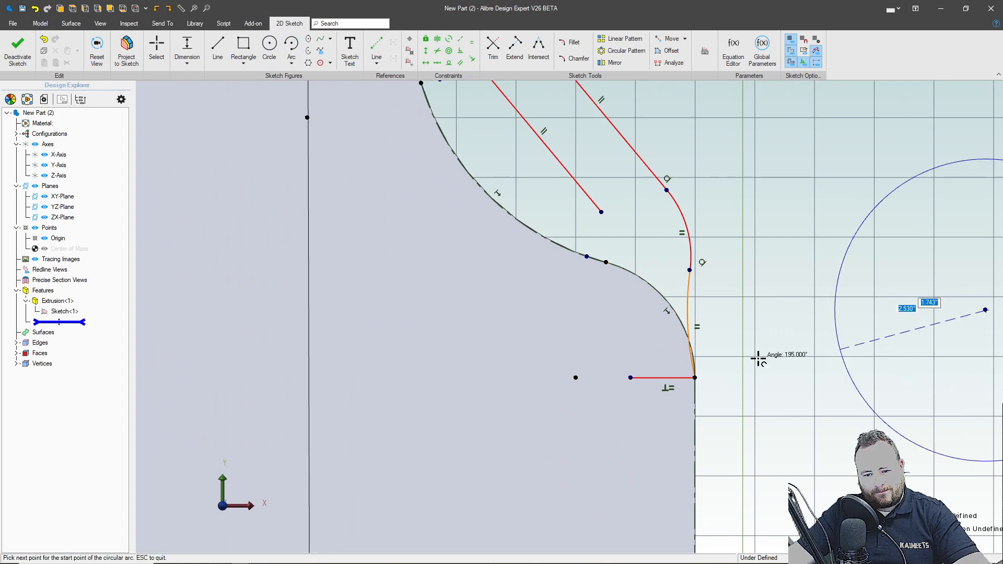
left_click(630, 378)
left_click(626, 262)
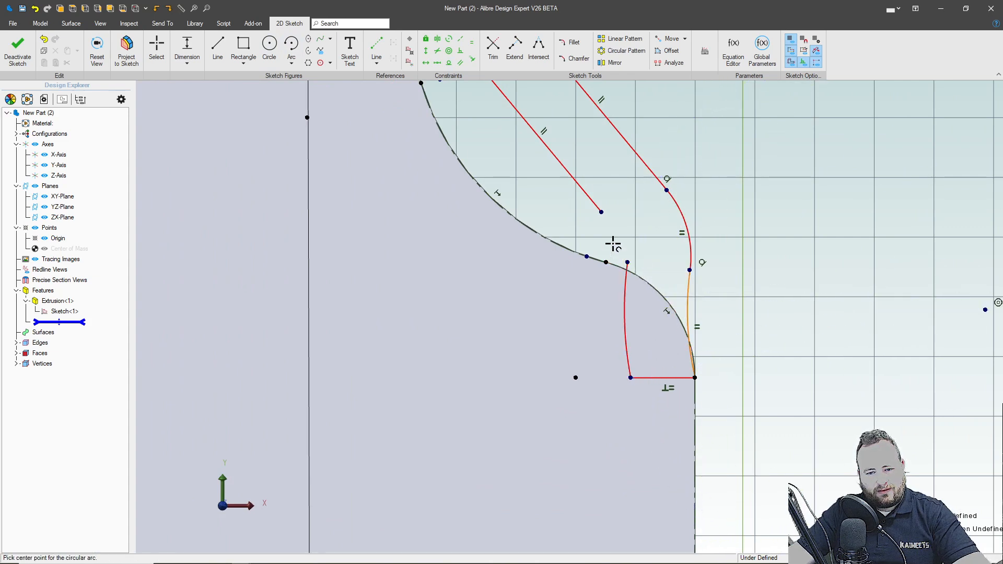
Draw a small centre-point corner arc from the lower inner arc's free end to the inner sloped line's lower end
left_click(587, 256)
left_click(627, 262)
left_click(602, 213)
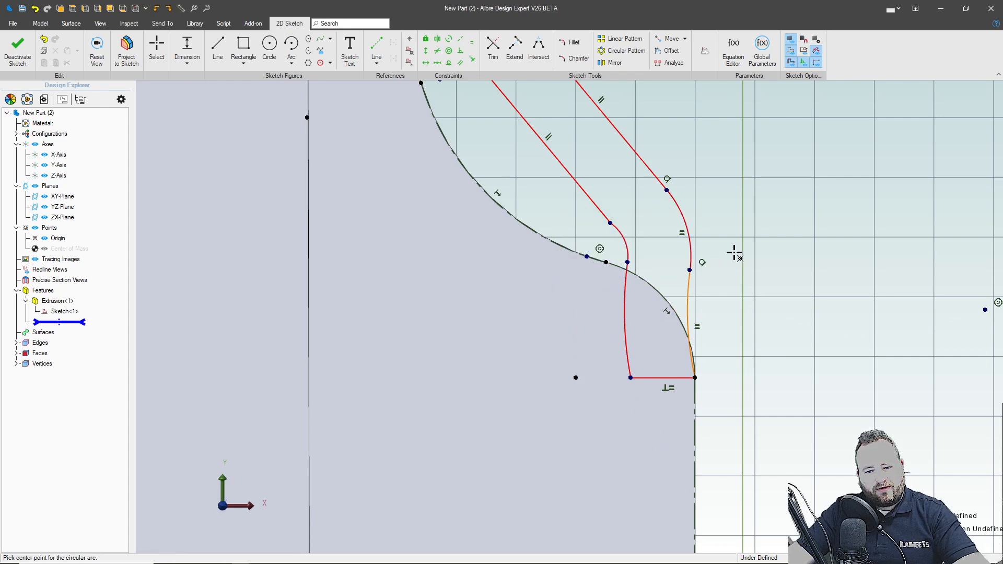
key("Escape")
Try to make the inner sloped line tangent to the lower inner corner arc
left_click(448, 63)
left_click(567, 172)
left_click(623, 236)
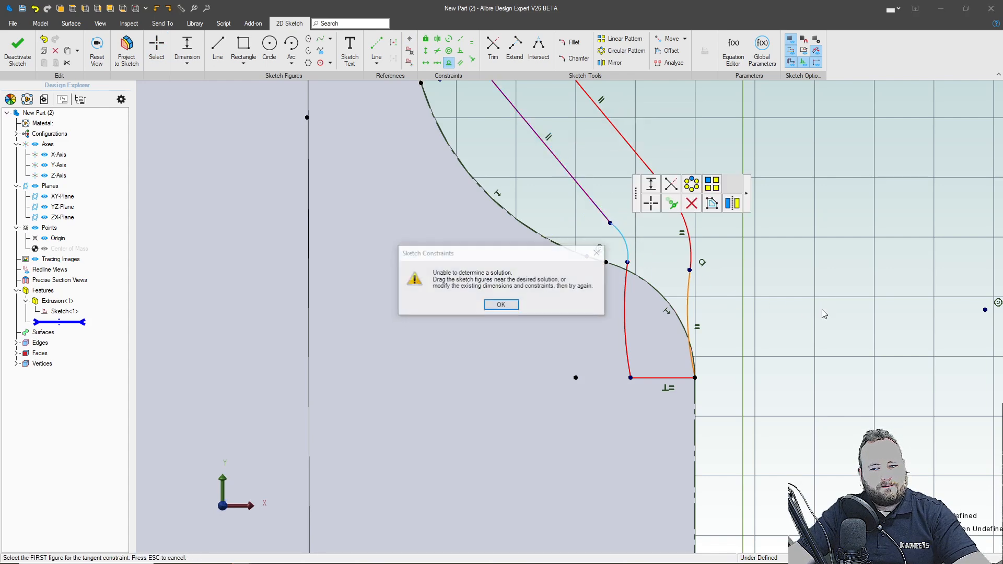
left_click(496, 302)
scroll(752, 300, "down", 3)
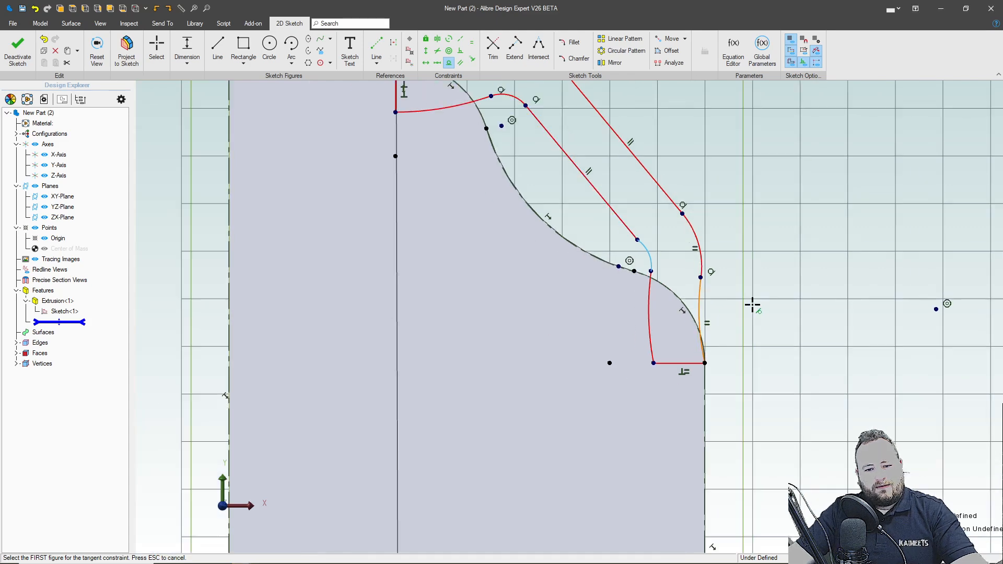
key("Escape")
Move the lower end arcs' shared centre point down and constrain it horizontal with the shoulder's outer lower corner
scroll(752, 300, "down", 2)
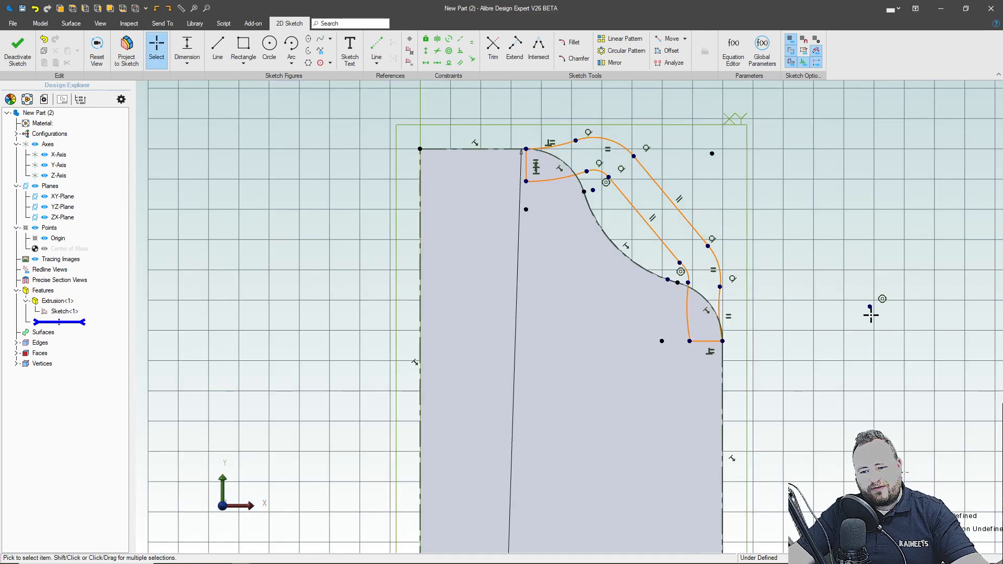
left_click_drag(871, 309, 884, 358)
left_click_drag(855, 335, 820, 303)
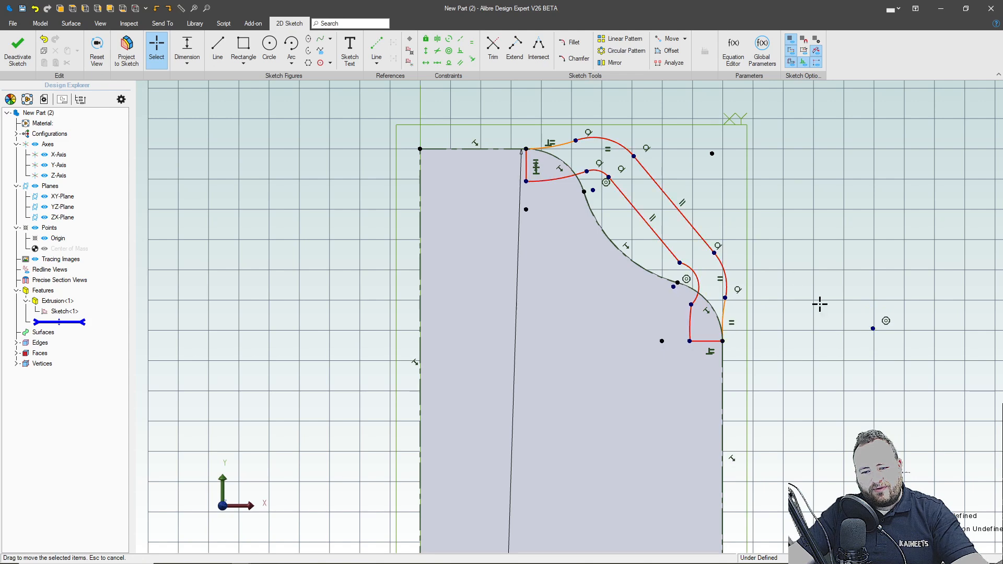
left_click(425, 62)
left_click(873, 328)
left_click(722, 341)
scroll(694, 292, "up", 3)
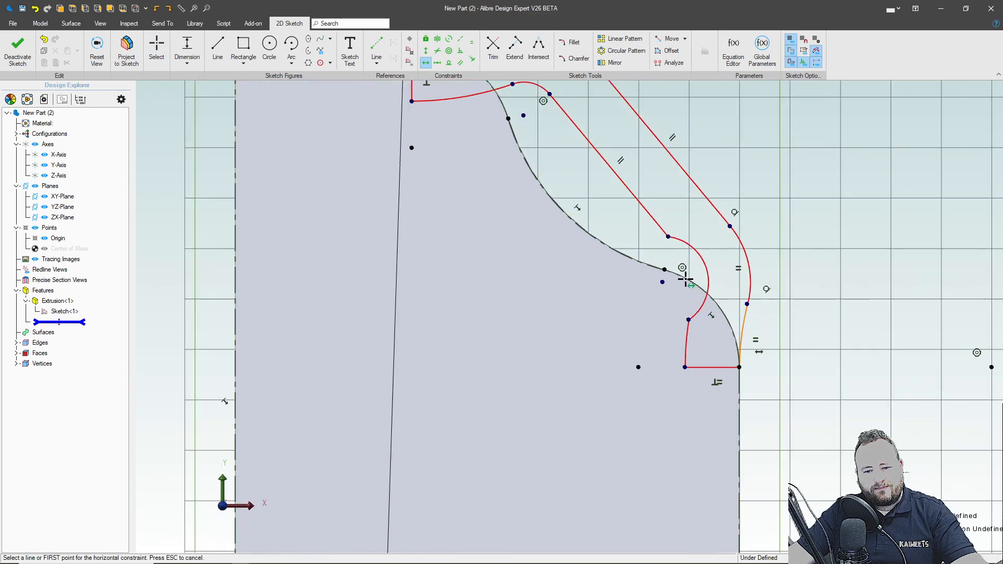
Tighten the bulging lower inner corner arc and delete it
key("Escape")
mouse_move(703, 276)
left_mouse_down()
mouse_move(683, 277)
mouse_move(692, 264)
mouse_move(674, 251)
mouse_move(664, 259)
mouse_move(670, 251)
left_mouse_up()
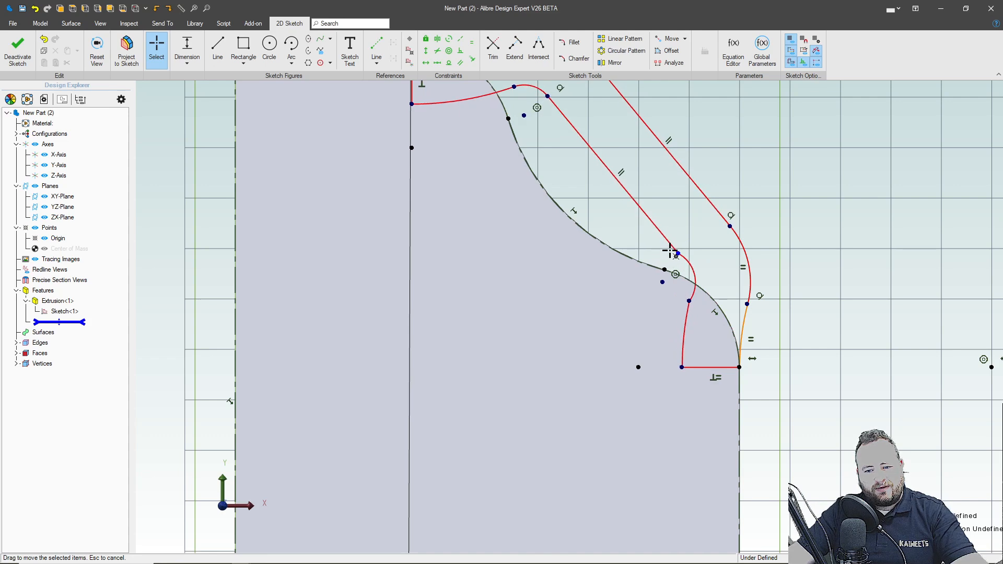
left_click(689, 258)
key("Delete")
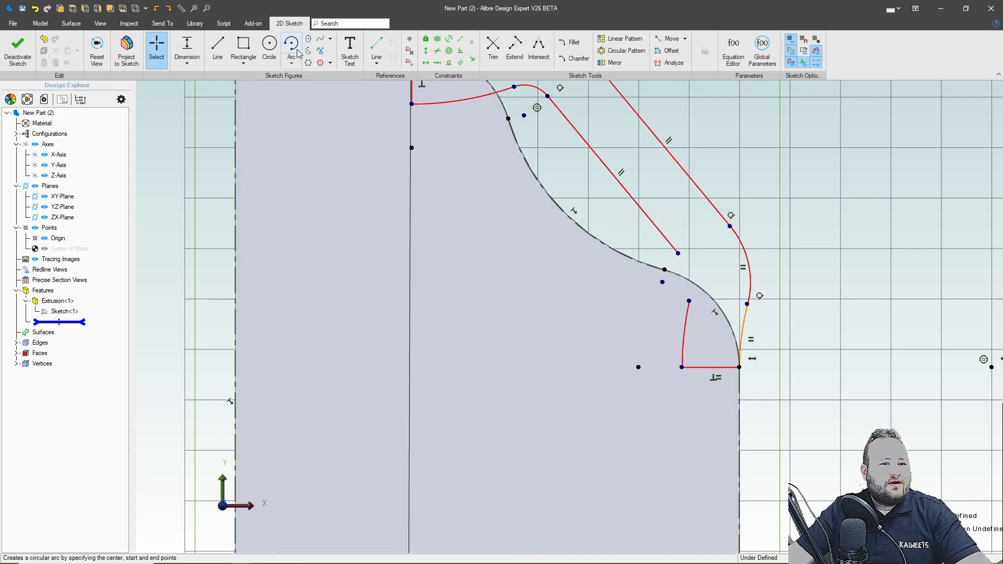
Draw a start-end-radius arc from the inner sloped line's lower end to the lower inner end arc's free end
left_click(295, 60)
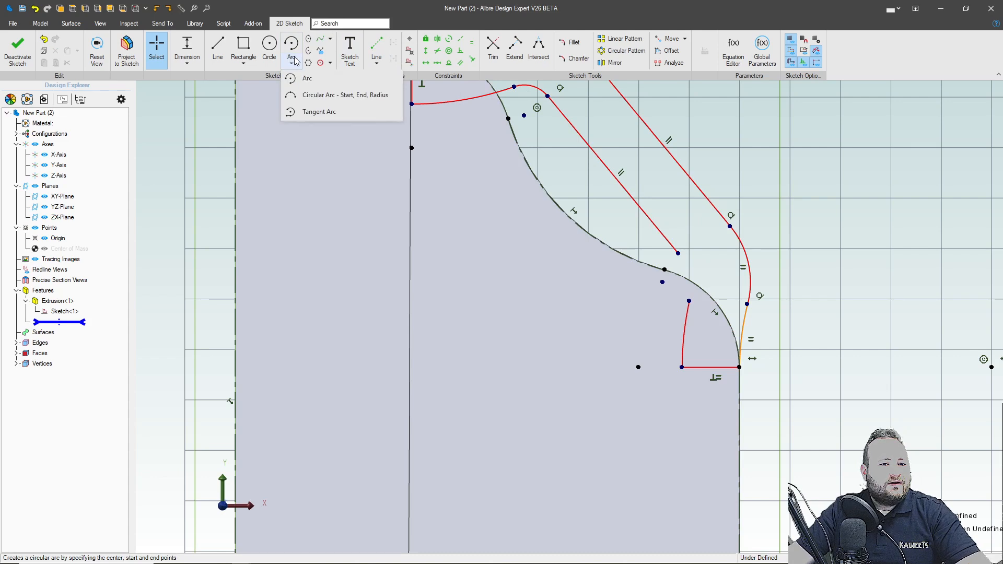
left_click(312, 95)
left_click(678, 254)
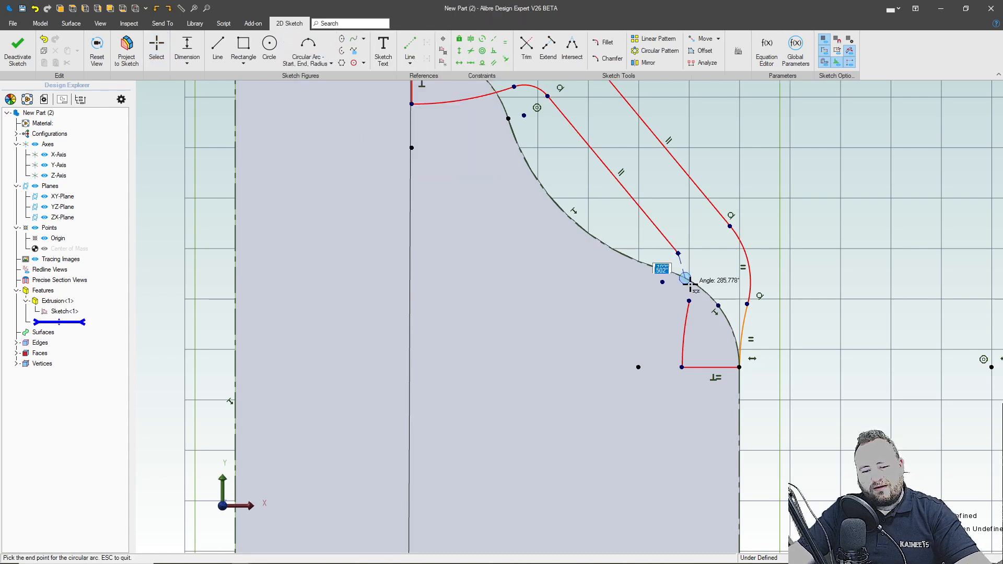
left_click(689, 301)
left_click(695, 280)
key("Escape")
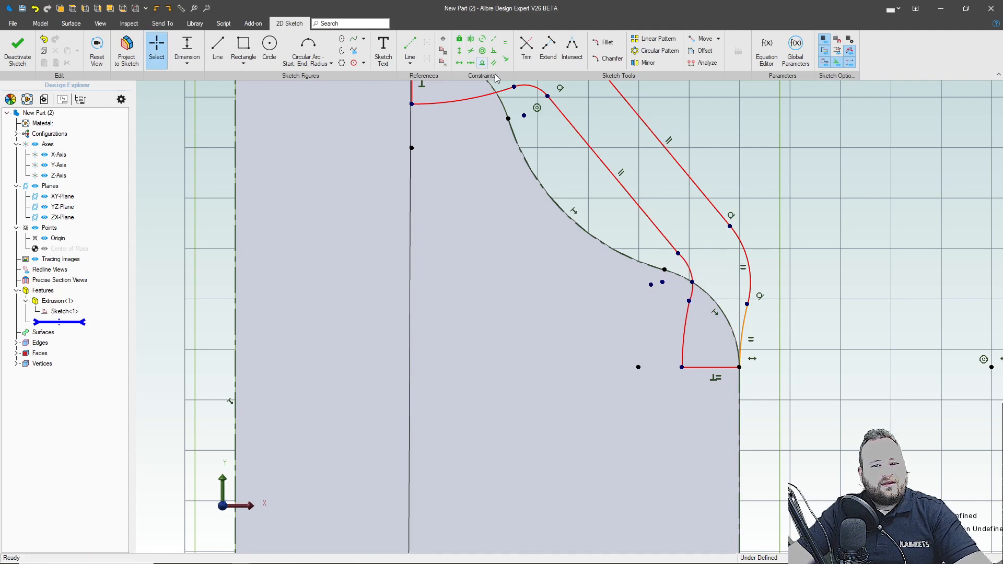
Make the lower inner corner arc tangent to both the lower inner end arc and the inner sloped line
left_click(689, 316)
left_click(688, 315)
left_click(692, 293)
left_click(692, 291)
left_click(688, 315)
left_click(665, 236)
left_click(685, 260)
Constrain the lower inner corner arc concentric with the lower outer corner arc
left_click(482, 50)
left_click(689, 269)
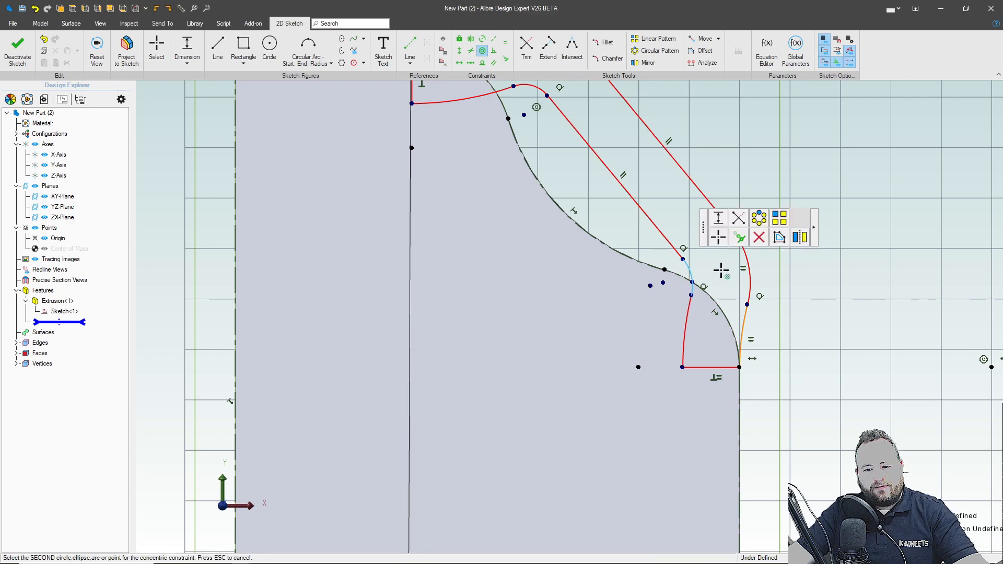
left_click(748, 271)
key("Escape")
scroll(807, 301, "down", 3)
scroll(600, 68, "up", 2)
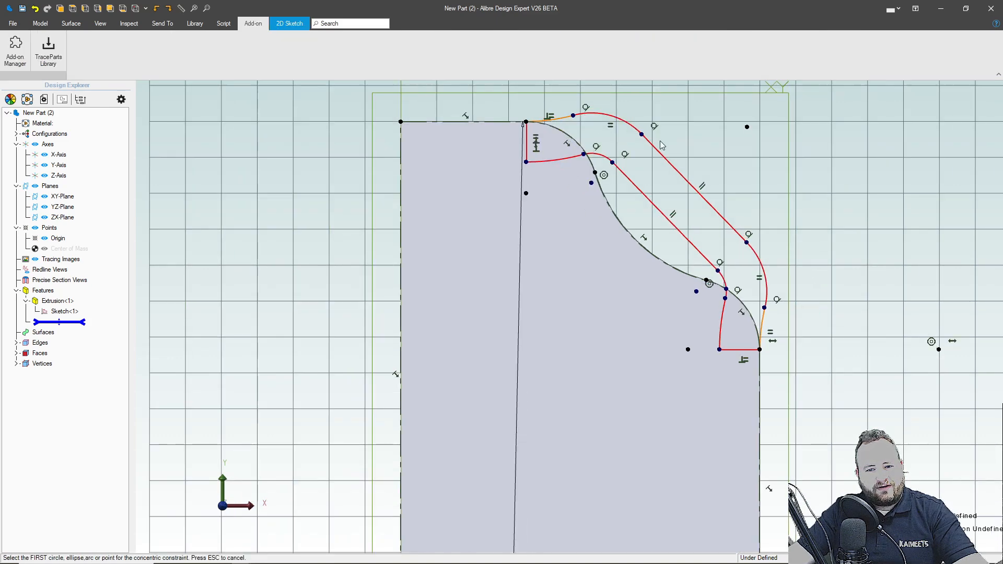
scroll(601, 102, "up", 3)
scroll(235, 42, "down", 2)
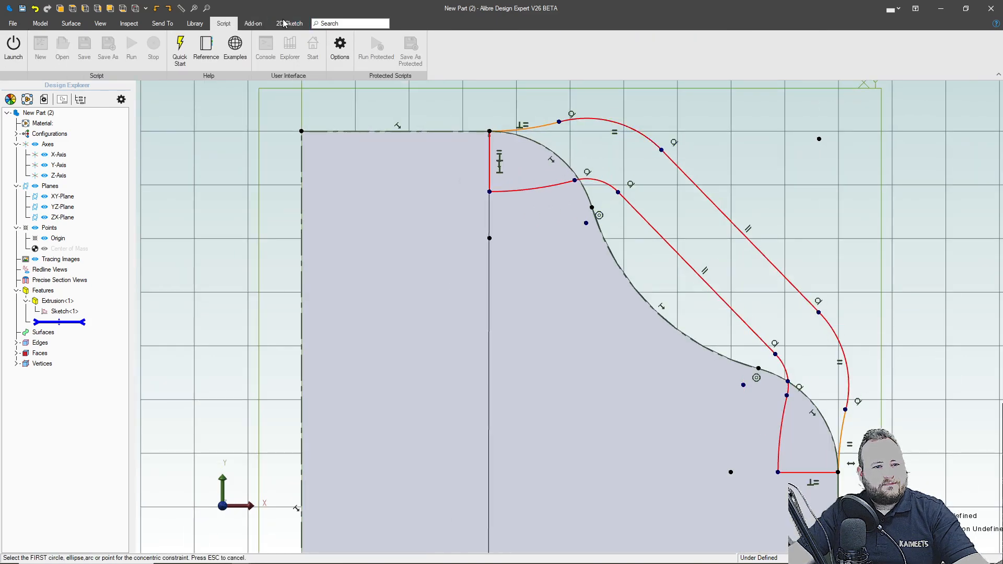
Move the inner sloped line to enlarge the band's corner arcs
key("Escape")
mouse_move(630, 203)
left_mouse_down()
mouse_move(656, 210)
mouse_move(647, 205)
left_mouse_up()
scroll(418, 86, "down", 2)
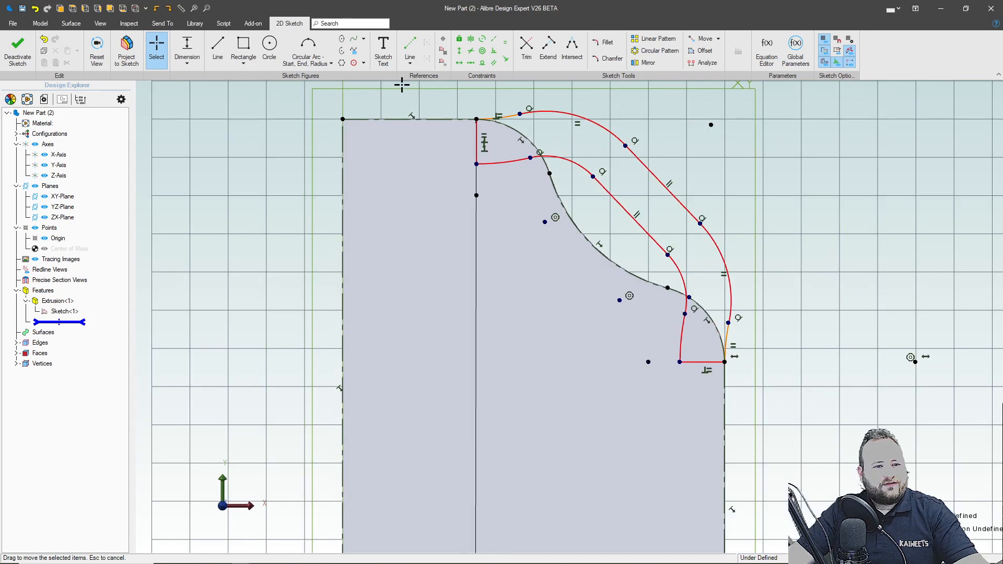
Dimension the vertical distance from the lower inner end arc's upper end to the shoulder's outer lower corner as 1.625 inches
scroll(372, 85, "down", 1)
left_click(189, 50)
left_click(655, 277)
left_click(687, 332)
left_click(755, 322)
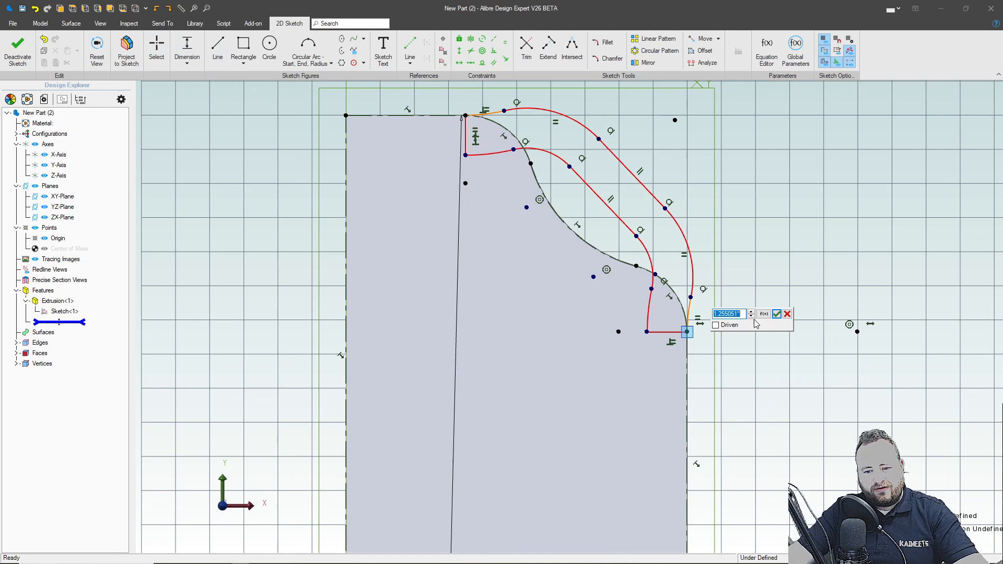
type("1.625")
key("Return")
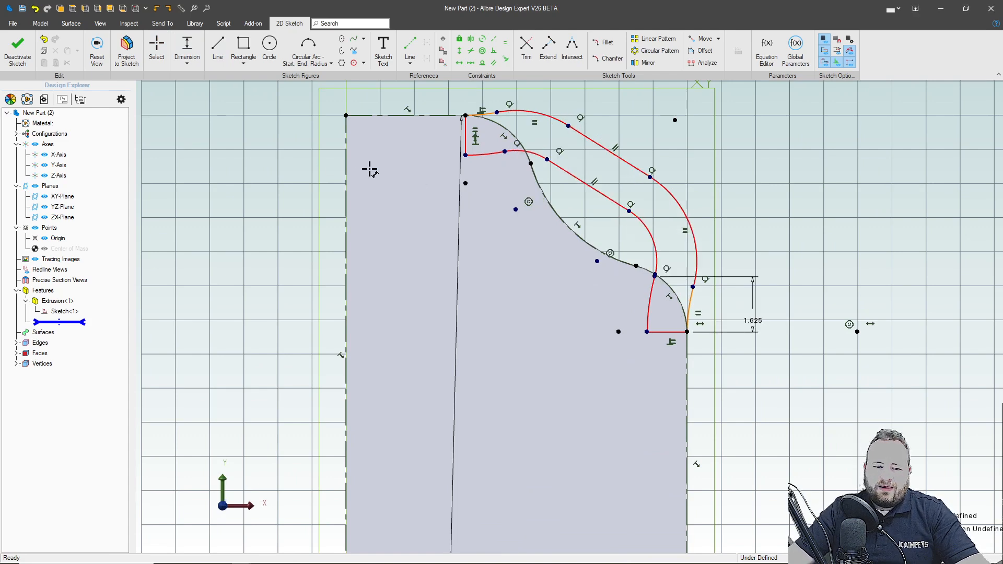
Dimension the horizontal distance from the short vertical line's lower end to the upper inner arc's far end as 1.75 inches
scroll(369, 170, "up", 2)
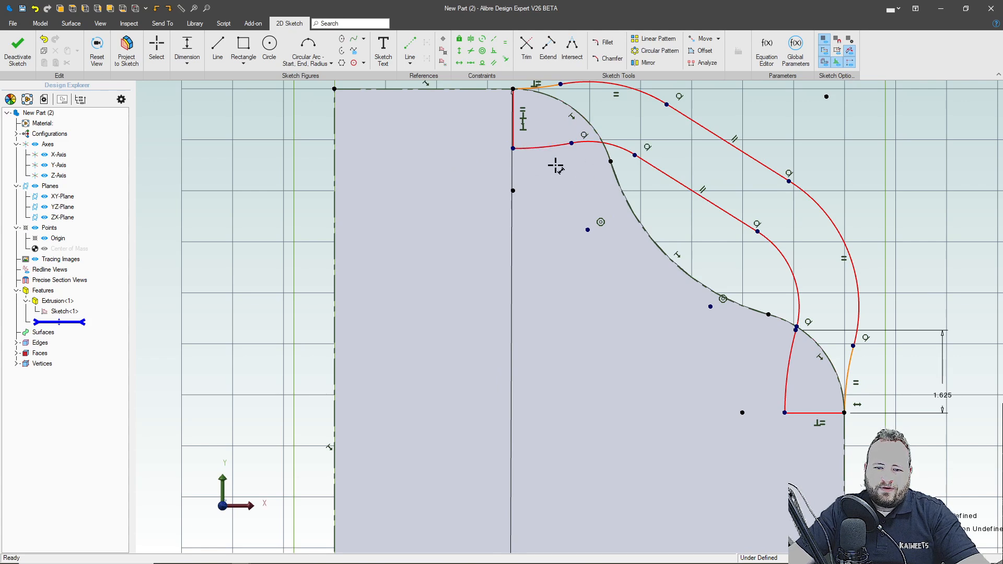
left_click(512, 149)
left_click(573, 145)
left_click(543, 179)
type("1.75")
key("Return")
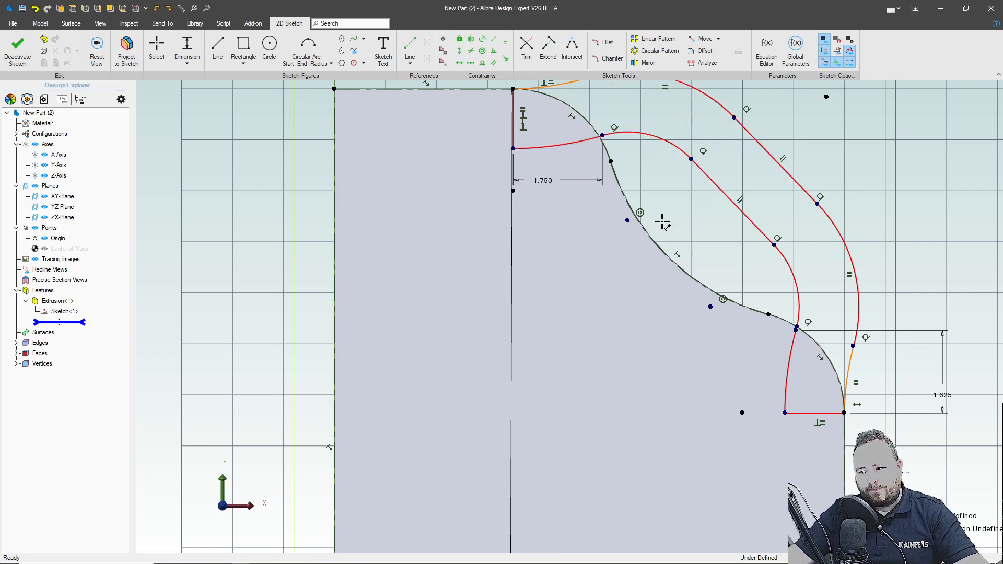
Pull the upper outer corner arc's end inward to test how the band can still move
scroll(662, 223, "down", 2)
scroll(757, 144, "down", 1)
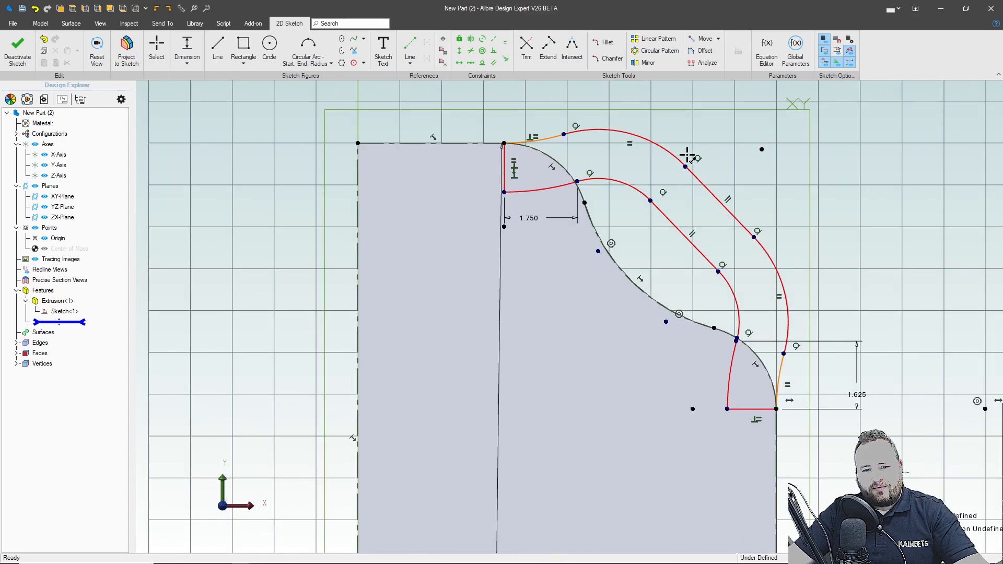
key("Escape")
left_click_drag(685, 166, 644, 186)
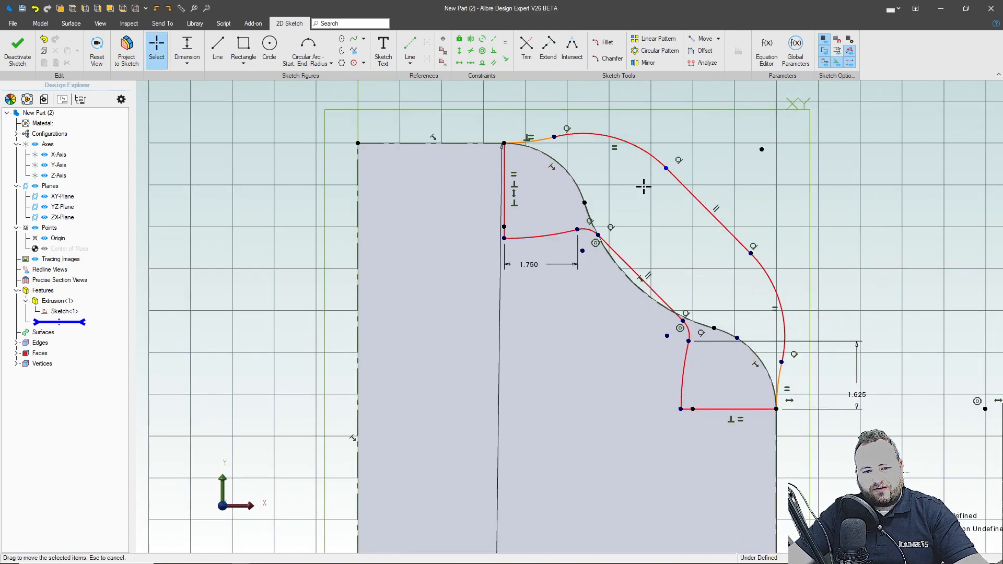
Dimension the short vertical line at the band's upper end as 1 inch
left_click(187, 48)
left_click(506, 188)
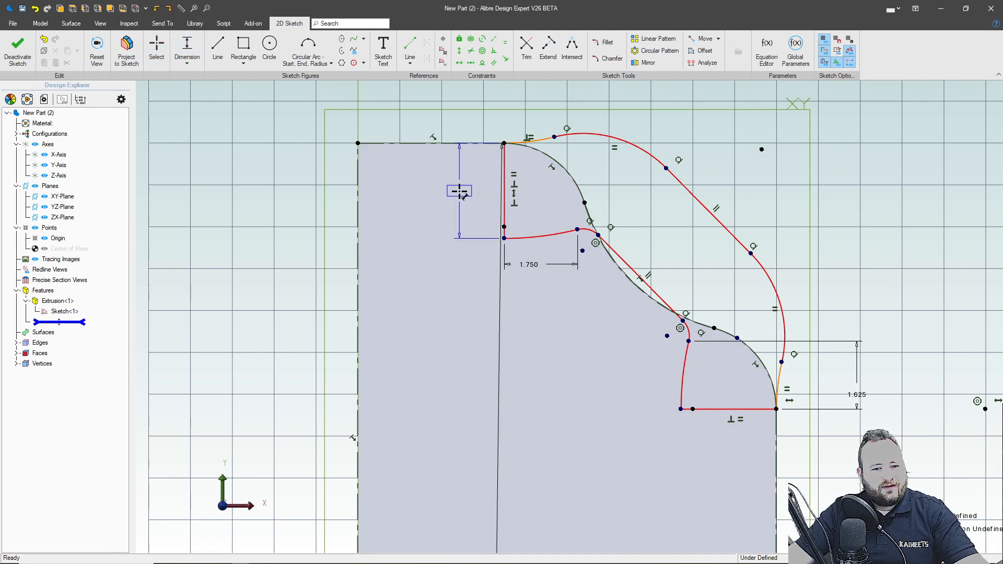
left_click(457, 191)
type("1")
key("Return")
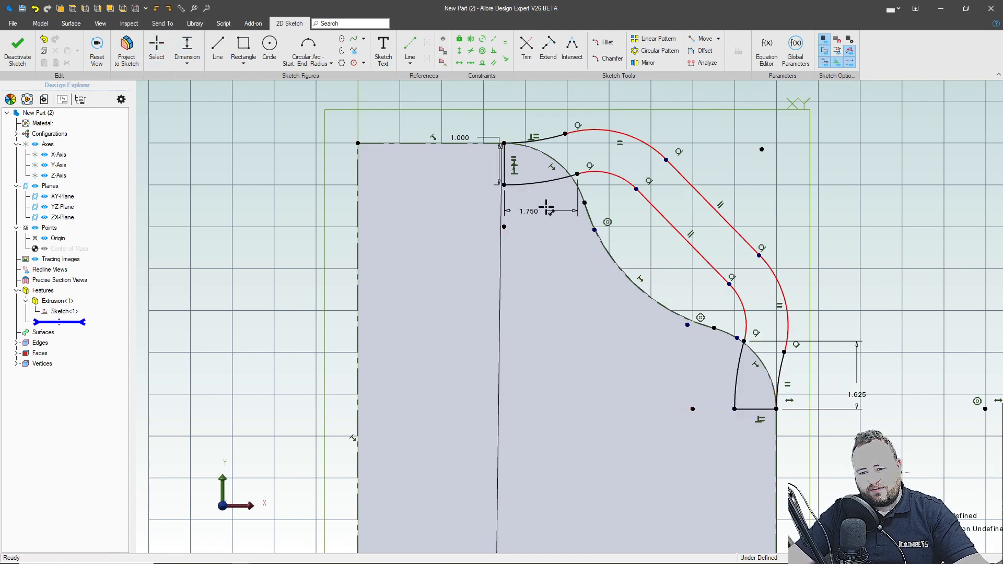
Move the outer sloped line's lower end to test the sketch's remaining freedom, and undo the move
key("Escape")
left_click_drag(759, 256, 744, 277)
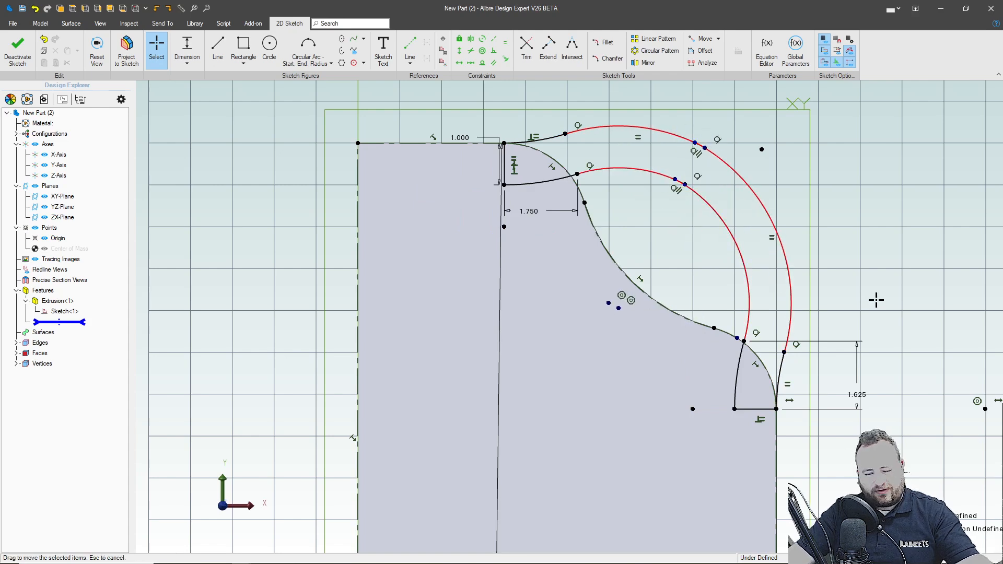
key("ctrl+z")
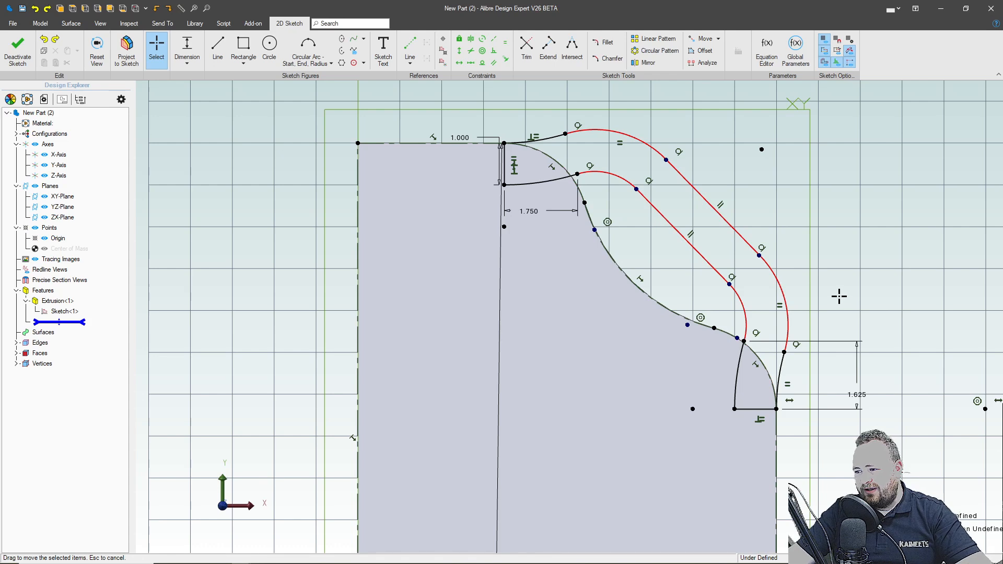
Dimension the upper inner corner arc's radius as 1 inch
left_click(186, 47)
left_click(626, 185)
left_click(604, 189)
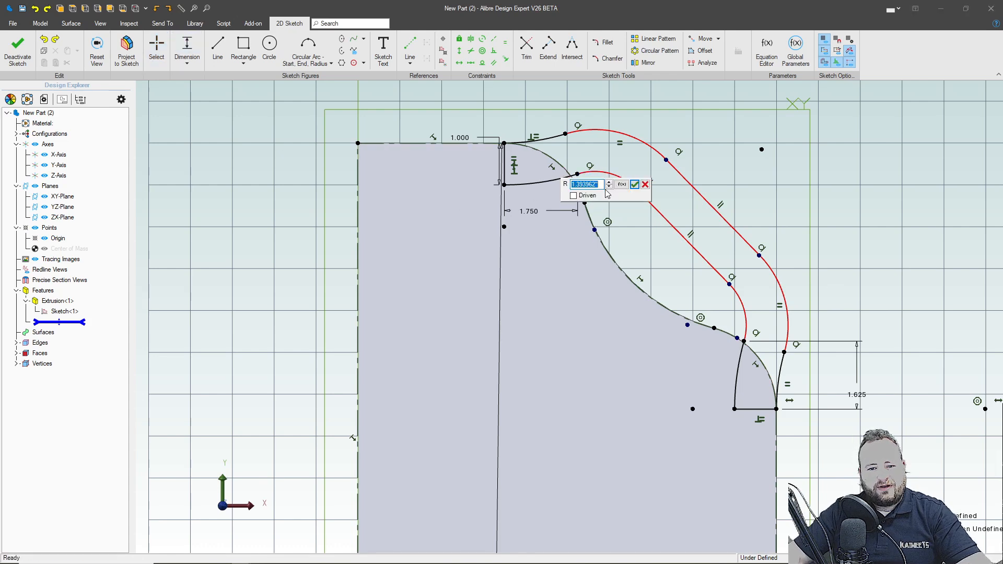
type("1")
key("Return")
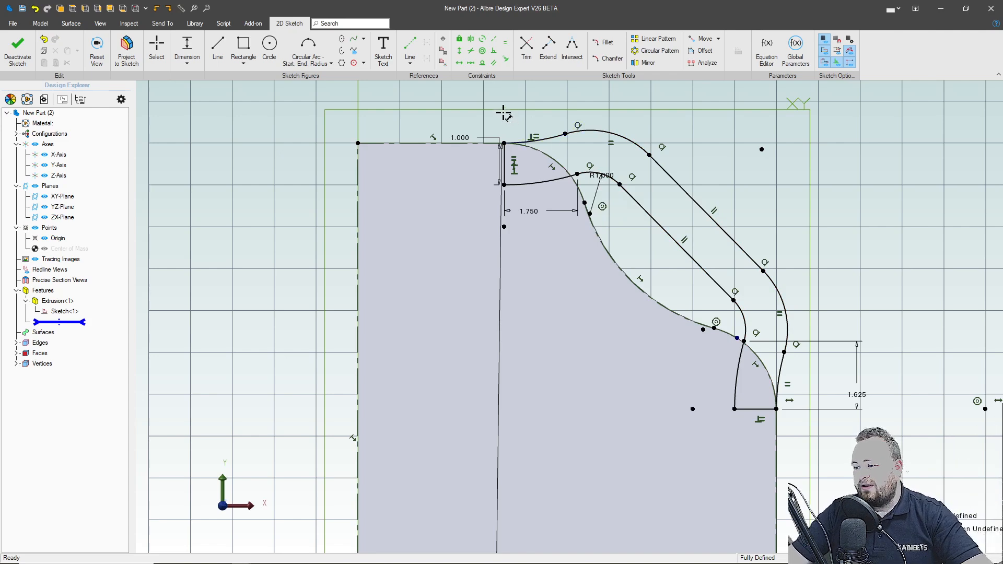
Finish the handle-band sketch and extrude it 2.25 inches, centred on the sketch plane
left_click(17, 49)
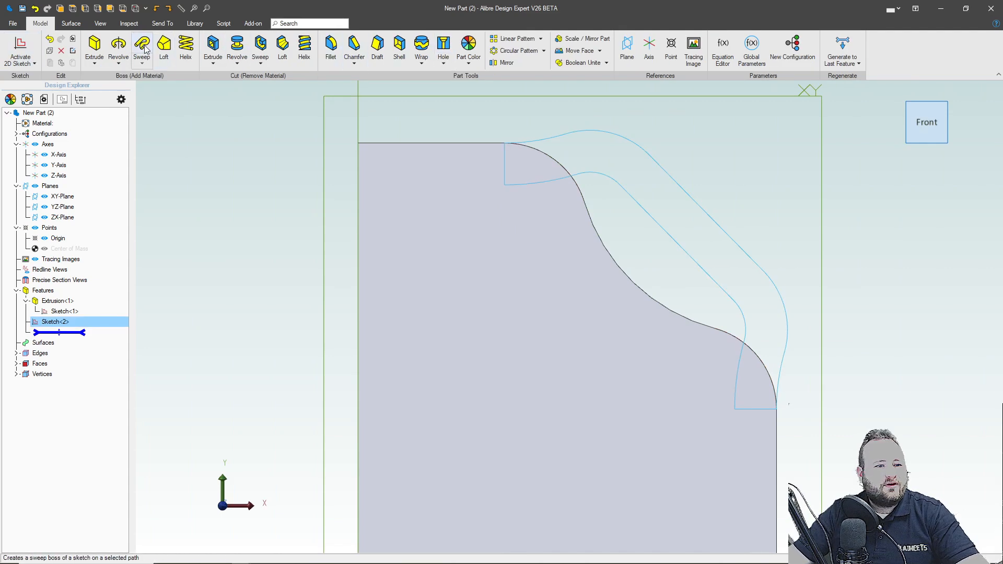
left_click(94, 46)
left_click(718, 34)
left_click(717, 46)
left_click(738, 60)
type("2.25")
key("Return")
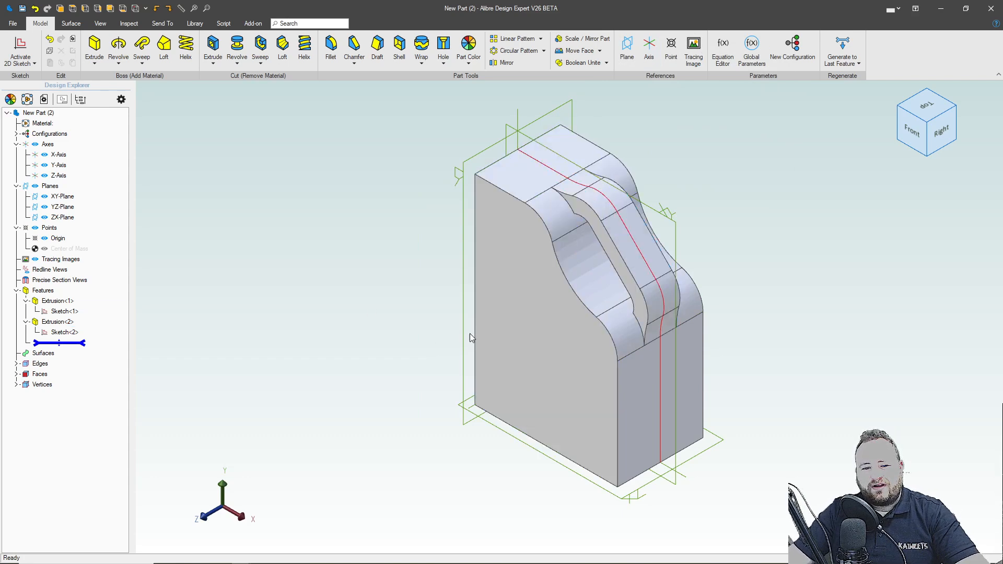
Start a sketch on the bottle's flat top face and draw a circle beside the handle
left_click(911, 131)
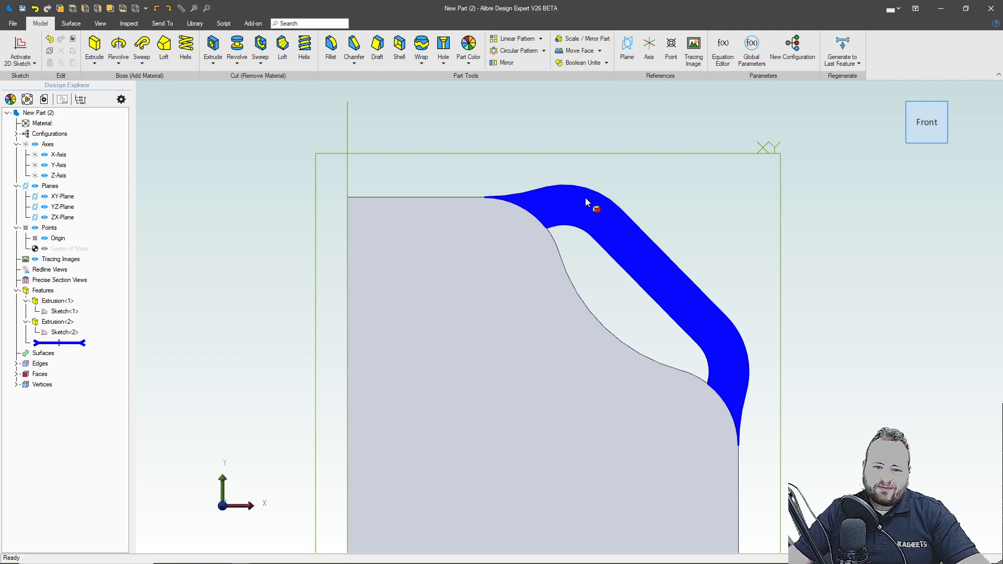
left_click(484, 158)
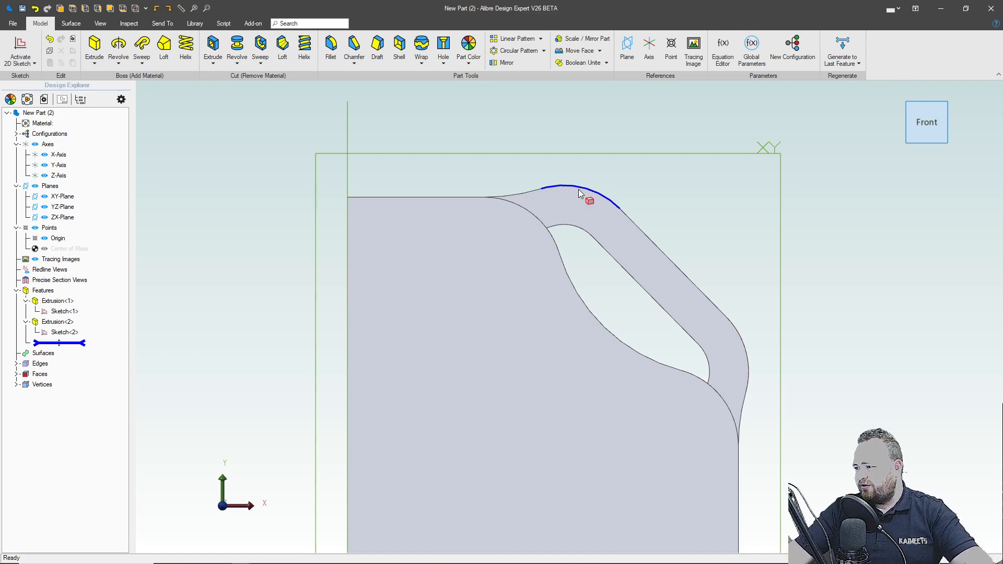
scroll(669, 171, "down", 3)
mouse_move(733, 262)
middle_mouse_down()
mouse_move(710, 276)
mouse_move(713, 261)
middle_mouse_up()
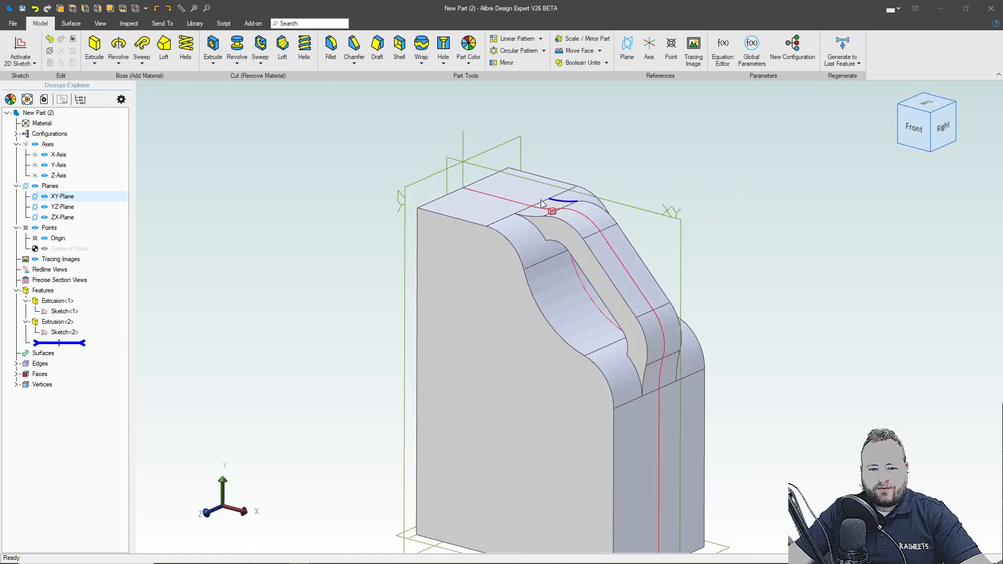
left_click(502, 206)
left_click(15, 46)
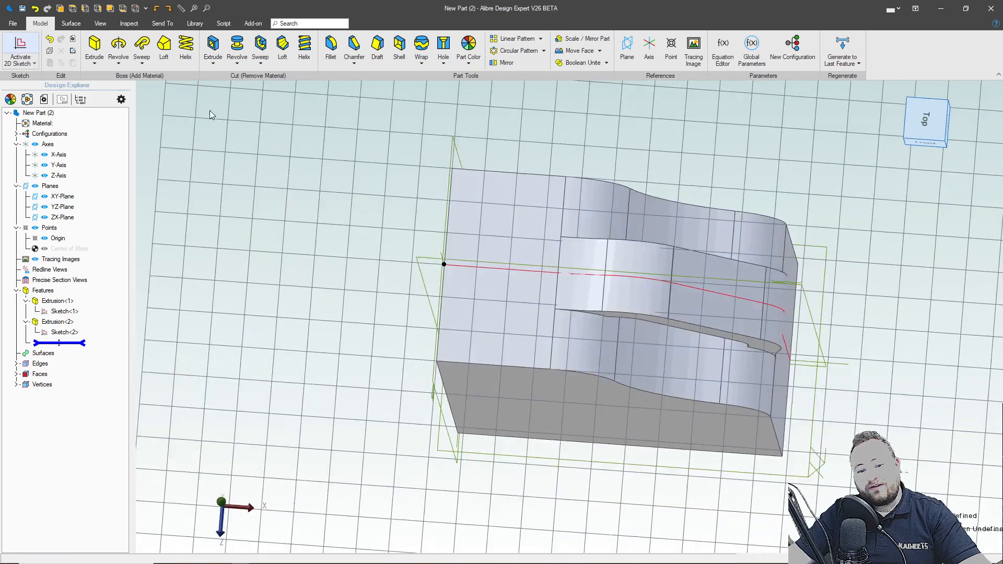
left_click(265, 46)
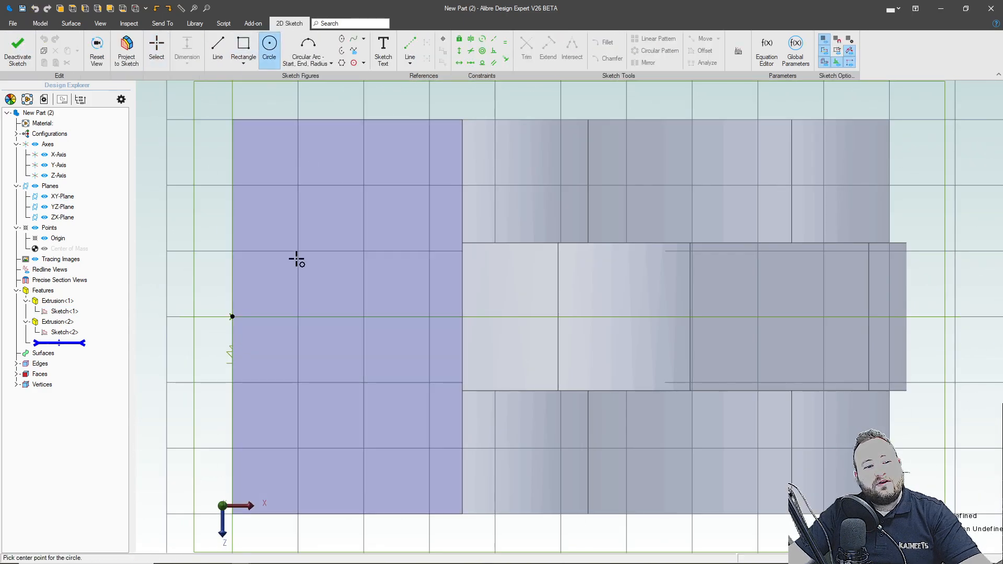
left_click(322, 317)
left_click(305, 246)
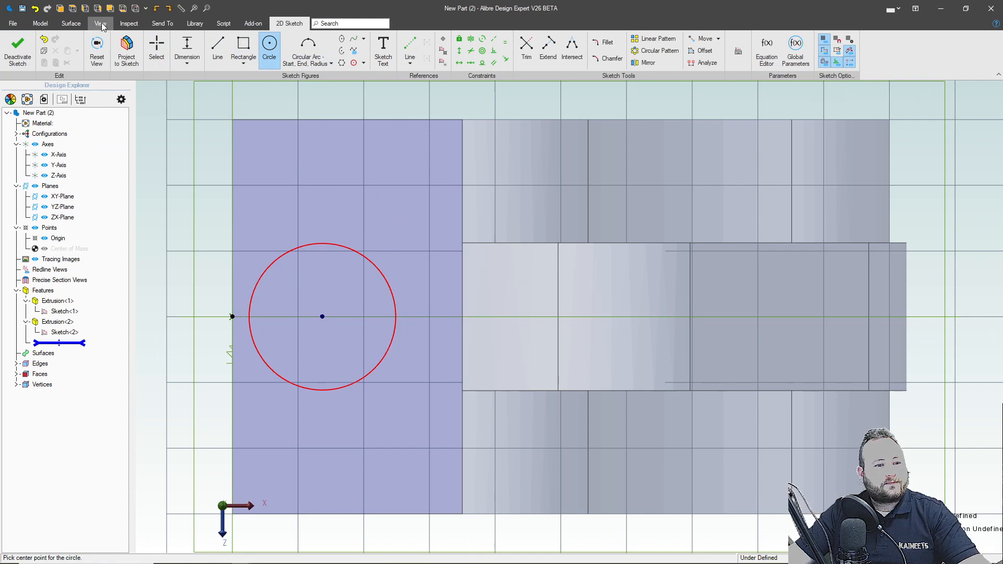
Constrain the circle's centre horizontally to the reference point on the top face's outer edge
left_click(458, 62)
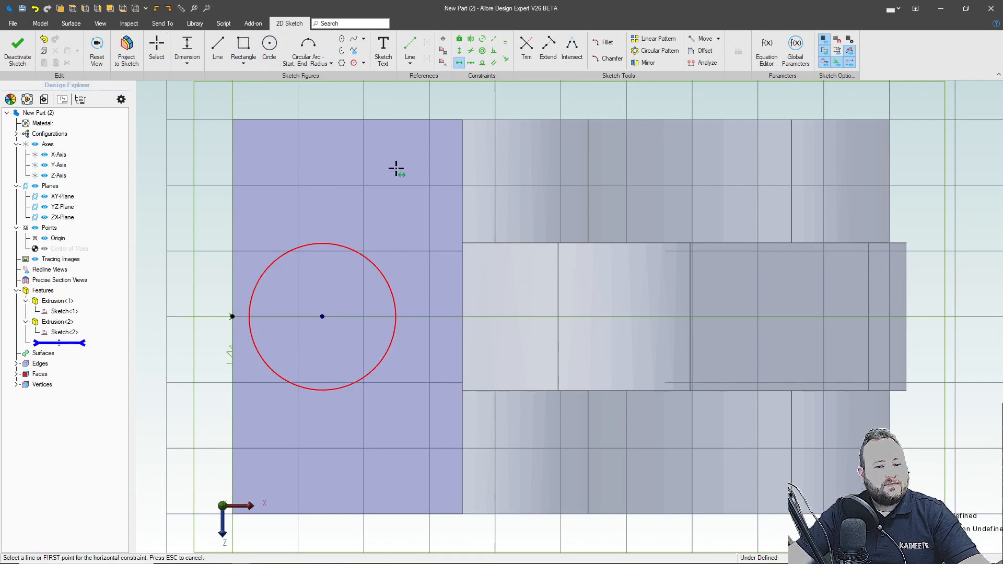
left_click(320, 315)
left_click(233, 316)
key("Escape")
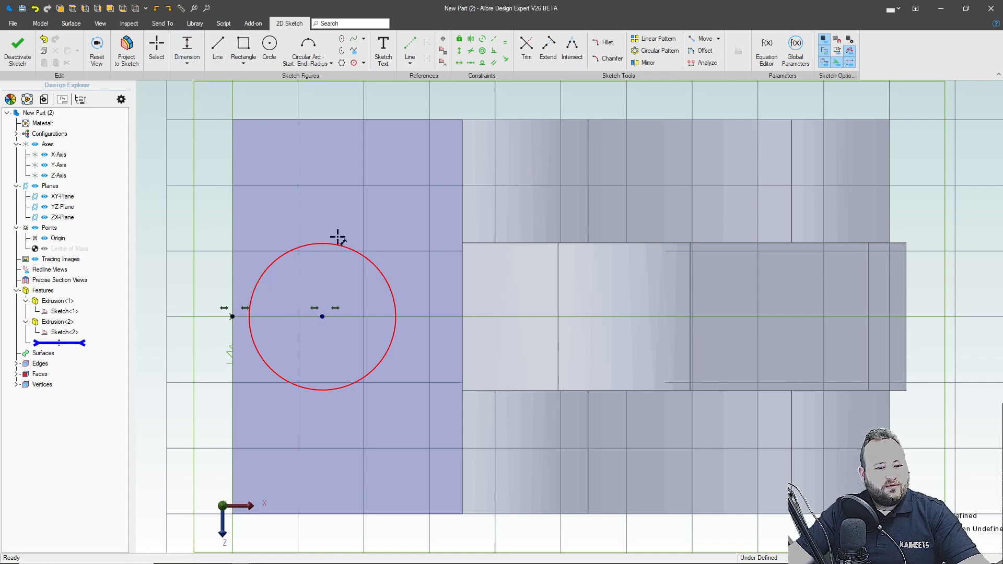
Dimension the circle's diameter as 3 inches and its centre 1.75 inches from the top face's outer edge
left_click(344, 245)
left_click(377, 202)
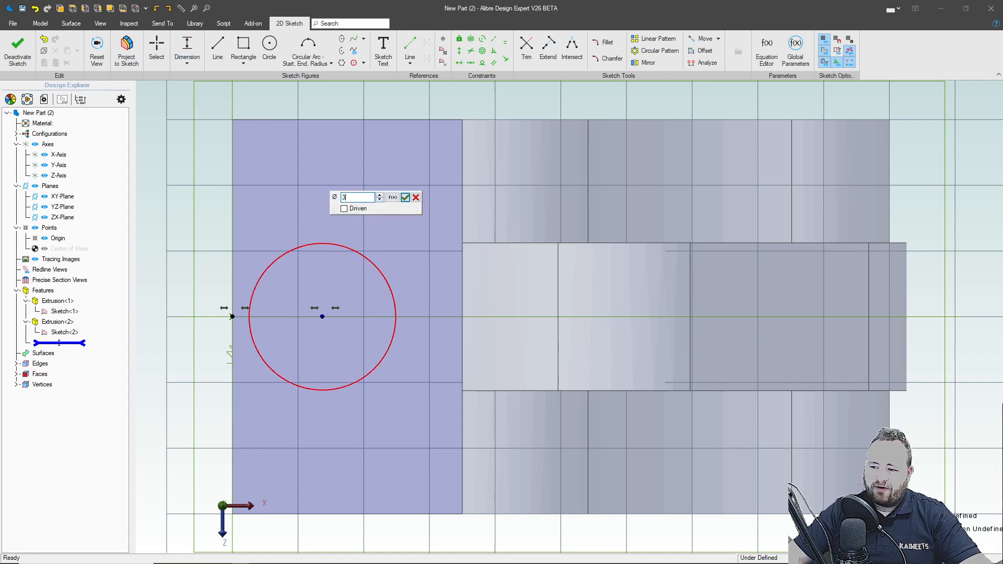
type("3")
key("Return")
left_click(232, 316)
left_click(275, 188)
type("1.75")
key("Return")
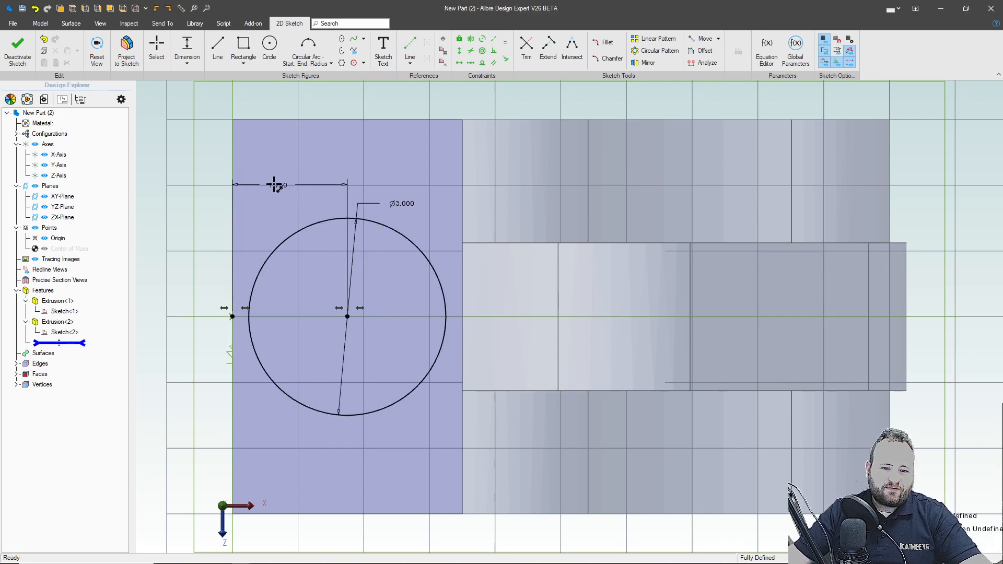
Finish the circle sketch and extrude it 1 inch as the bottle's neck
left_click(18, 43)
left_click(95, 45)
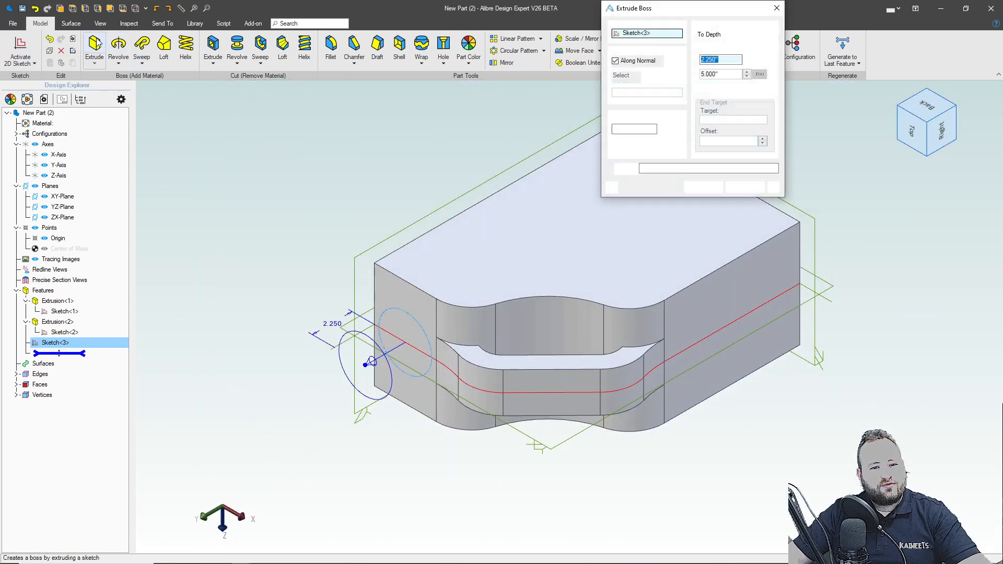
type("1")
key("Return")
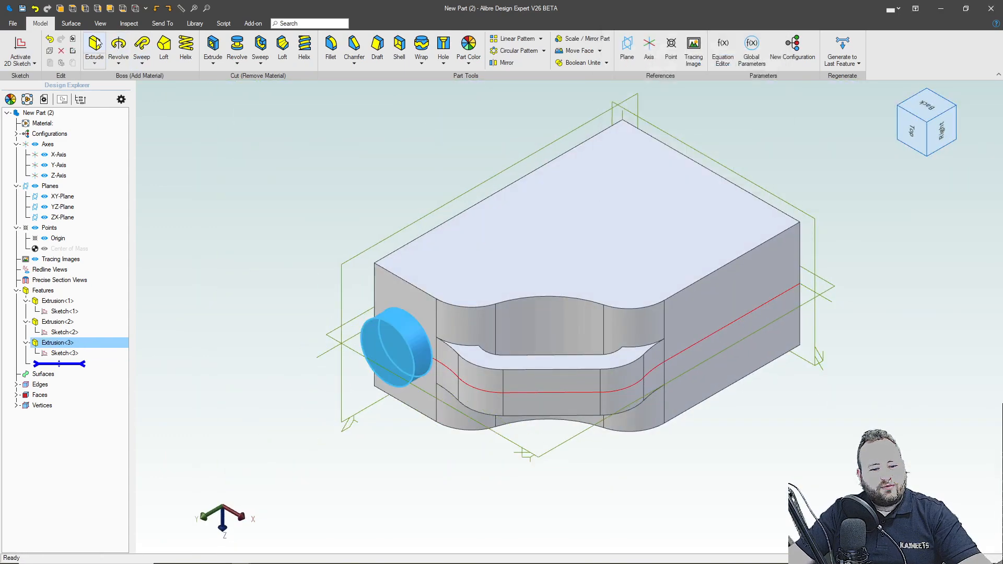
Start a sketch on the bottle's large front face and project the face outline as reference figures, maintaining association to the source
left_click(351, 274)
middle_click_drag(420, 382, 407, 358)
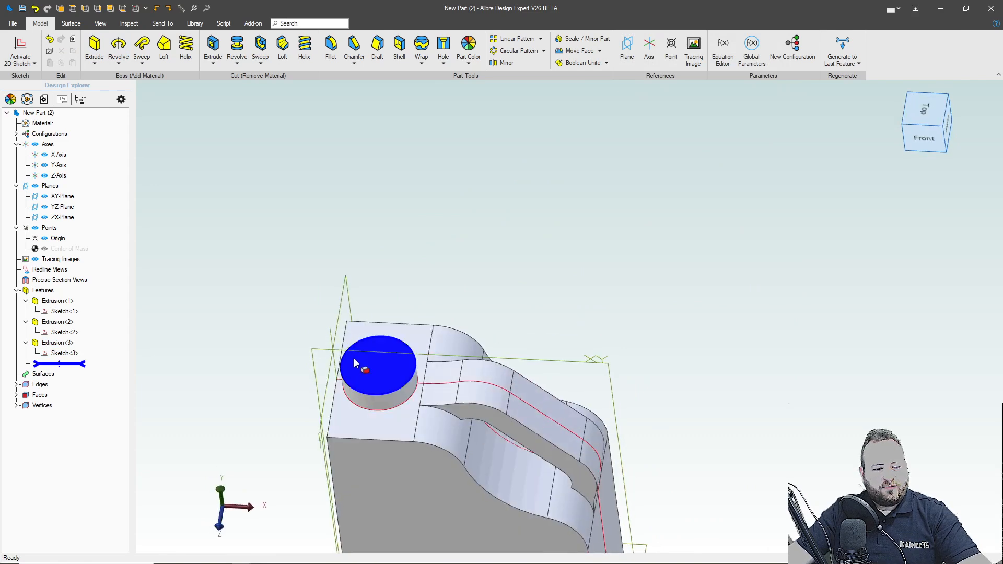
scroll(375, 374, "down", 5)
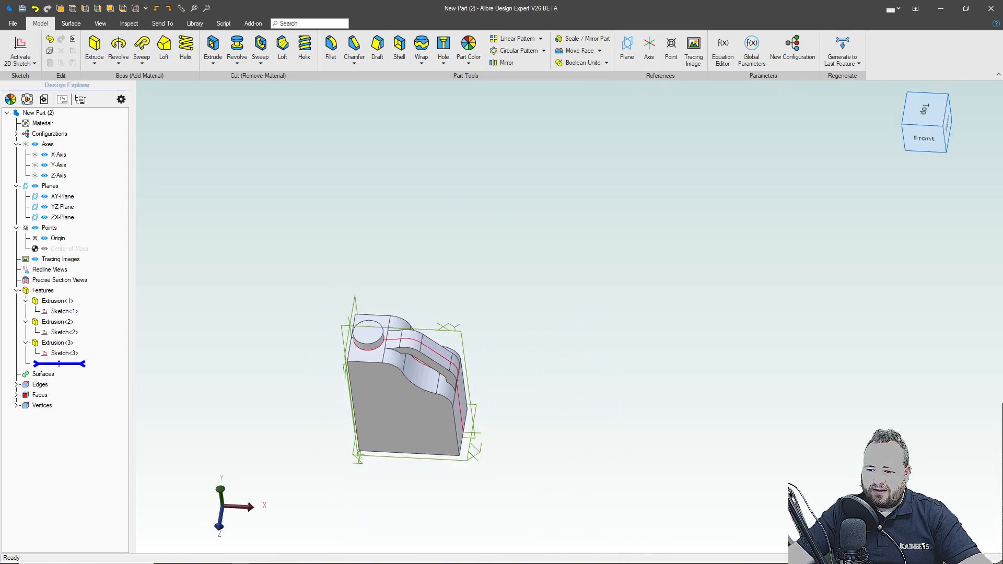
left_click(425, 432)
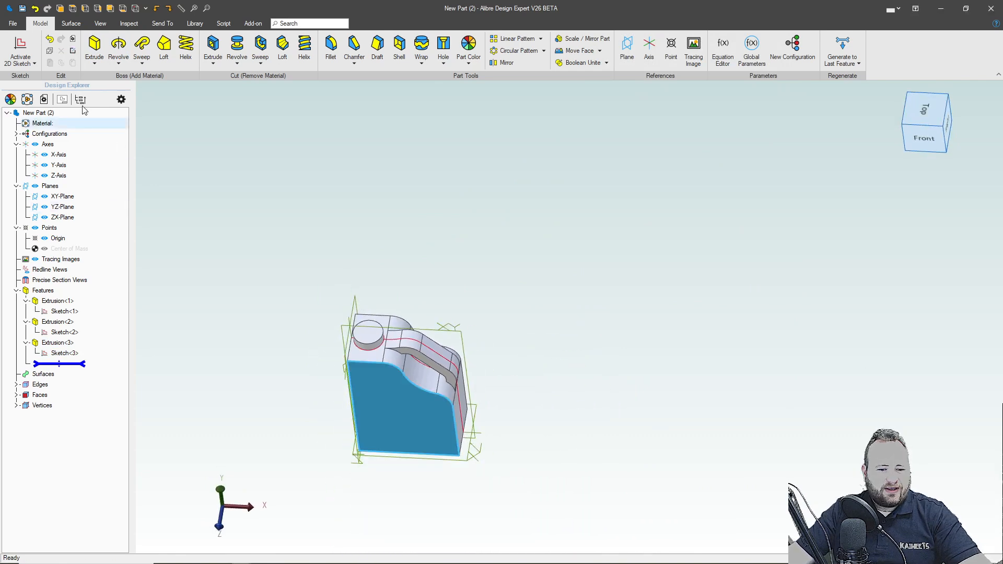
left_click(21, 53)
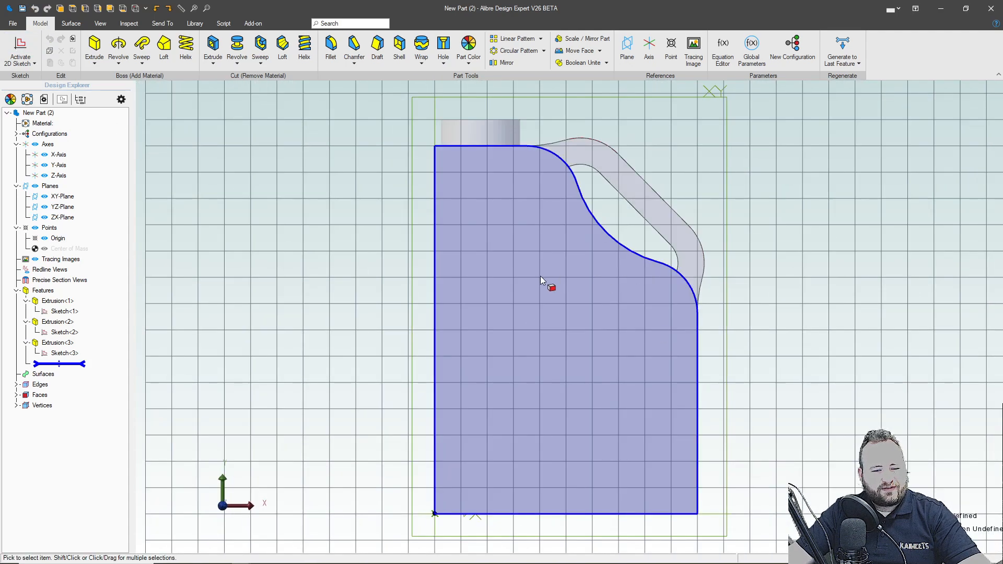
left_click(126, 51)
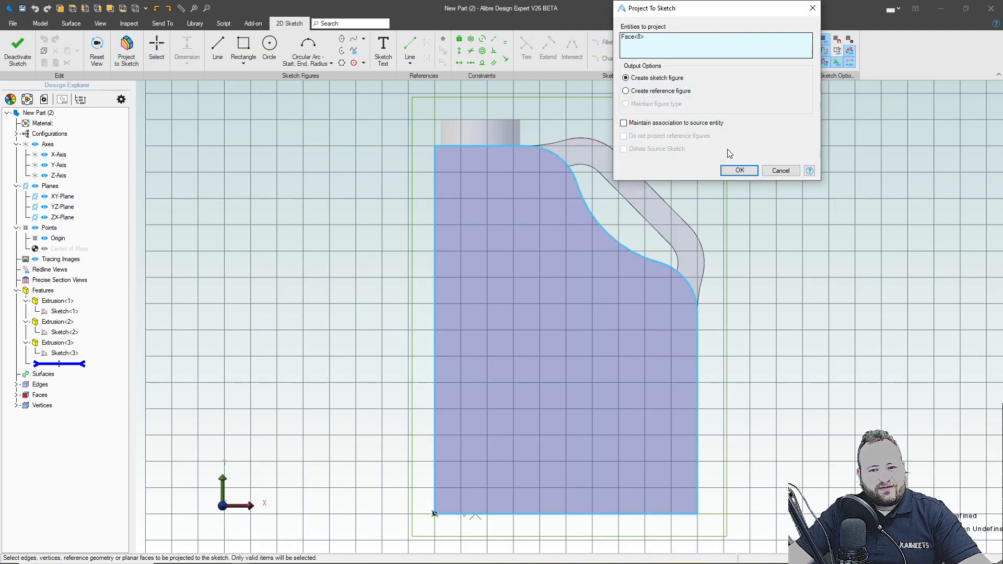
left_click(626, 91)
left_click(624, 123)
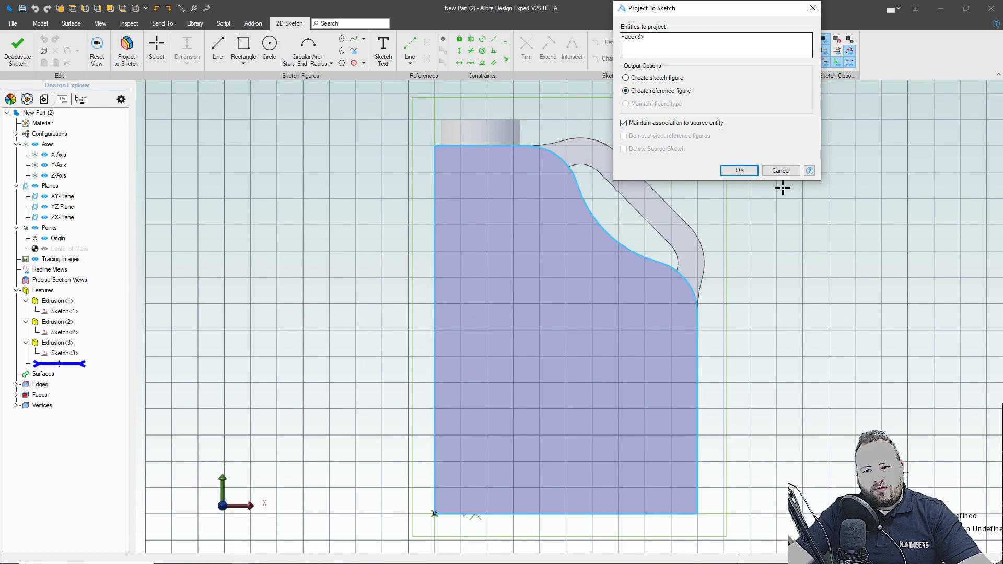
left_click(739, 170)
Offset the whole projected outline 0.700 inch inward with the Natural gap type
mouse_move(276, 113)
left_mouse_down()
mouse_move(786, 475)
mouse_move(824, 542)
left_mouse_up()
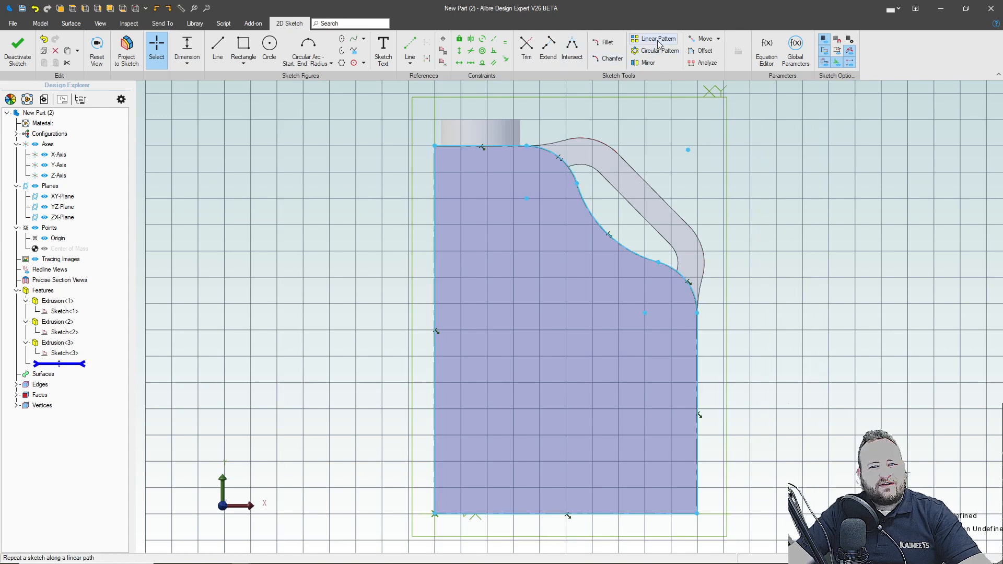
left_click(702, 51)
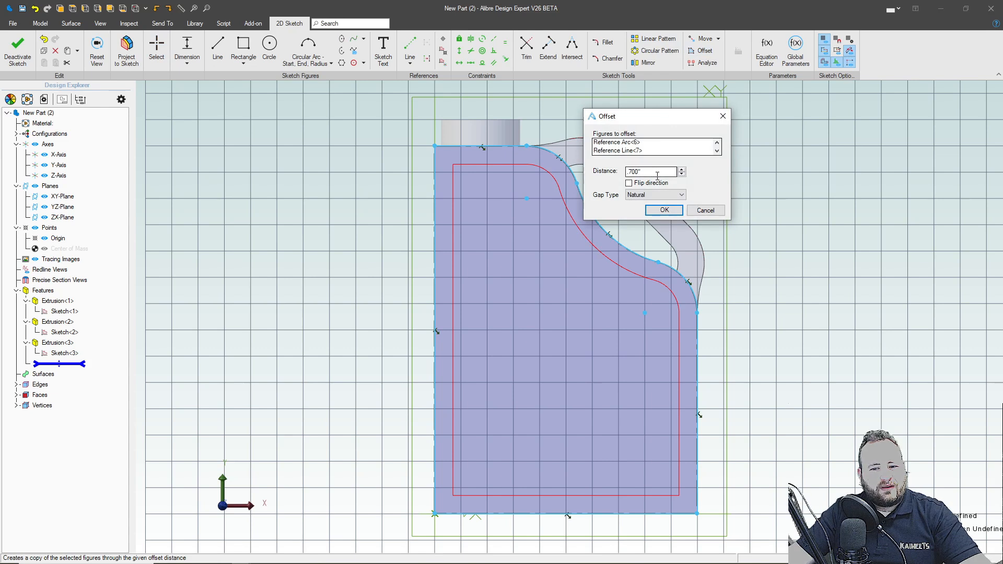
left_click(664, 211)
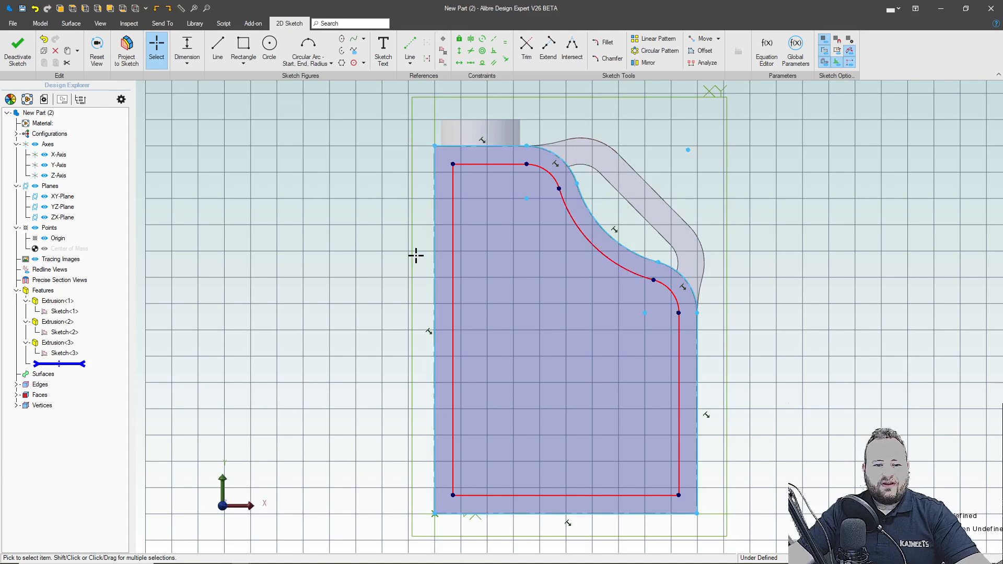
Dimension the gap between the offset profile and the projected outline as 0.700 inch along the long vertical side and the top edge
left_click(195, 53)
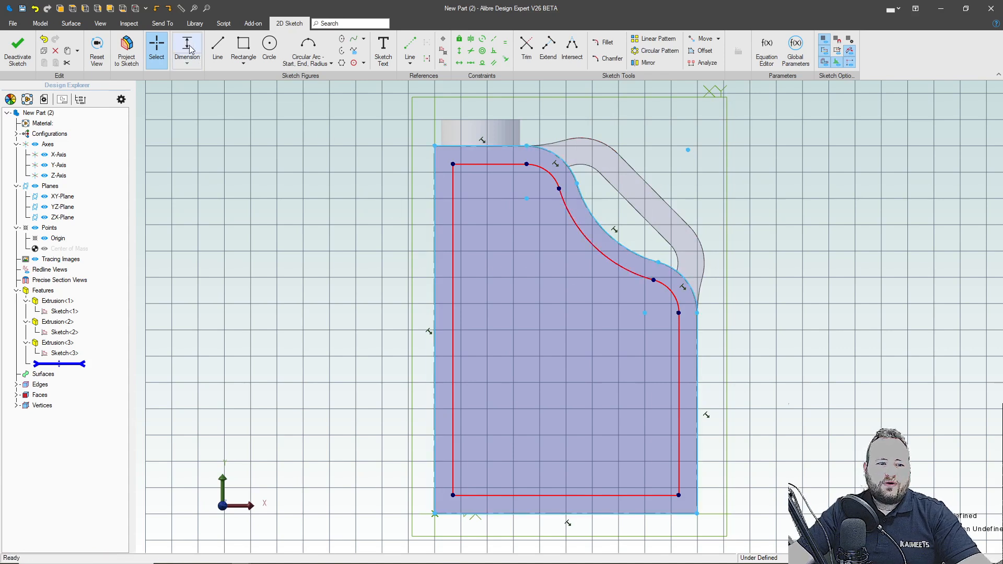
left_click(453, 215)
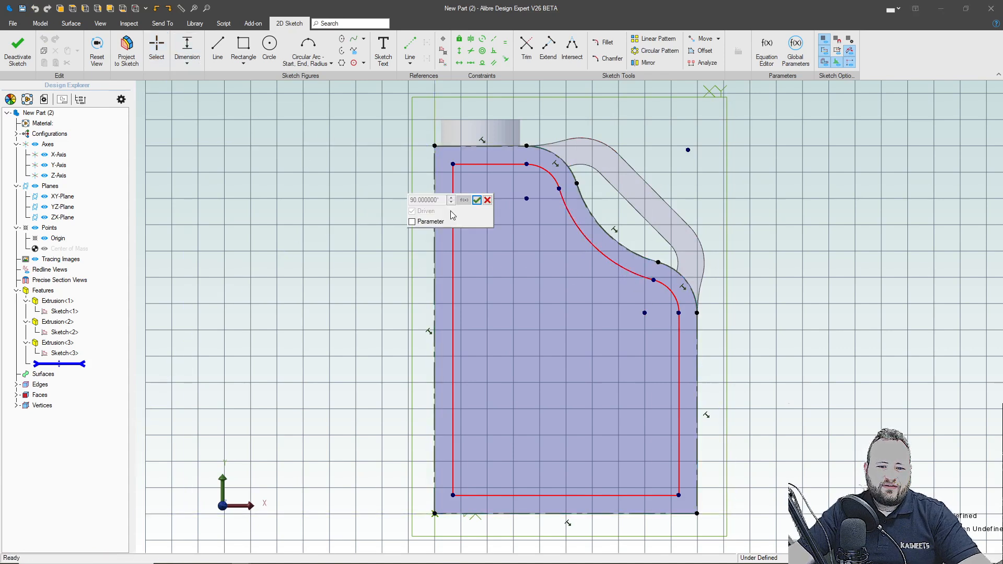
left_click(487, 200)
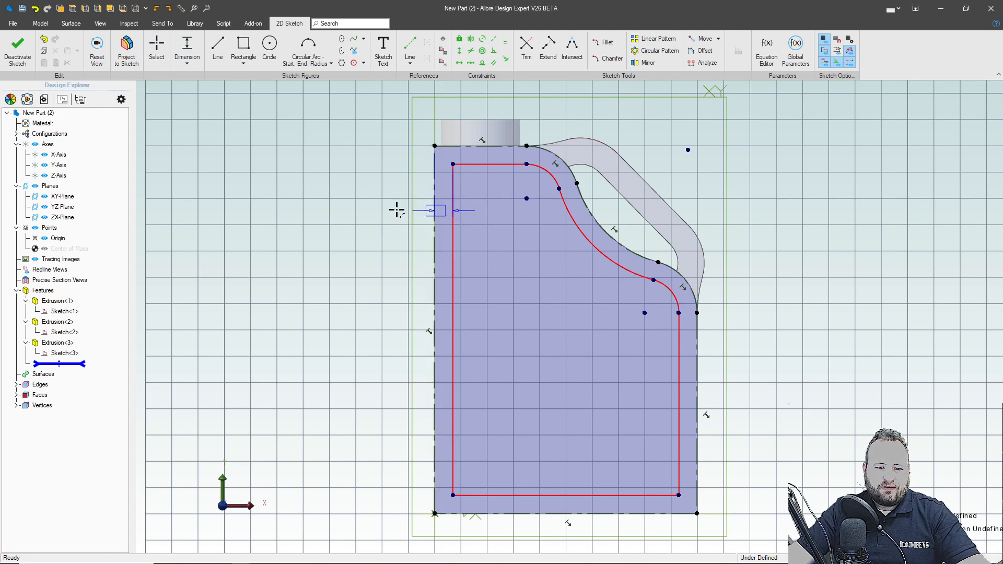
left_click(366, 209)
key("Escape")
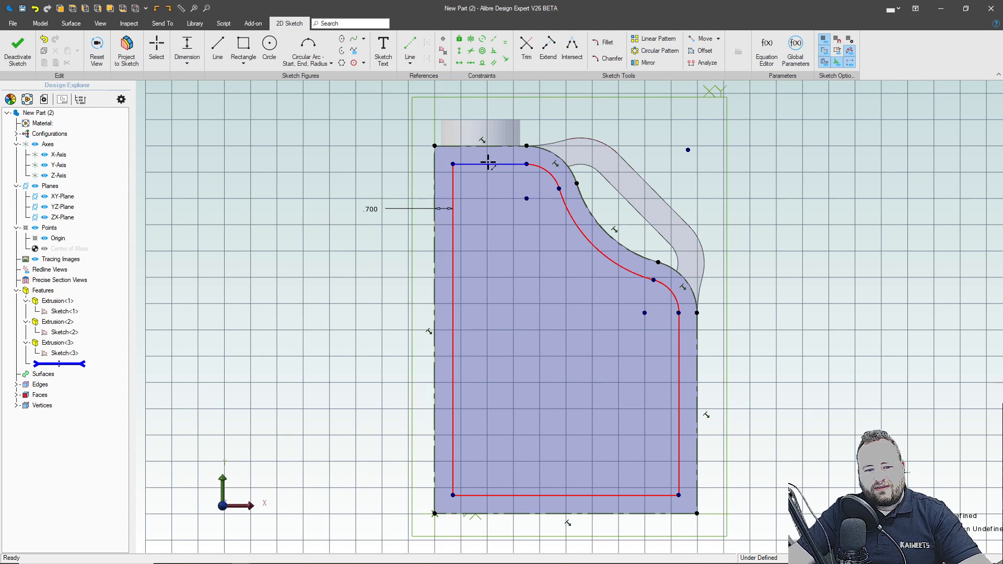
left_click(548, 120)
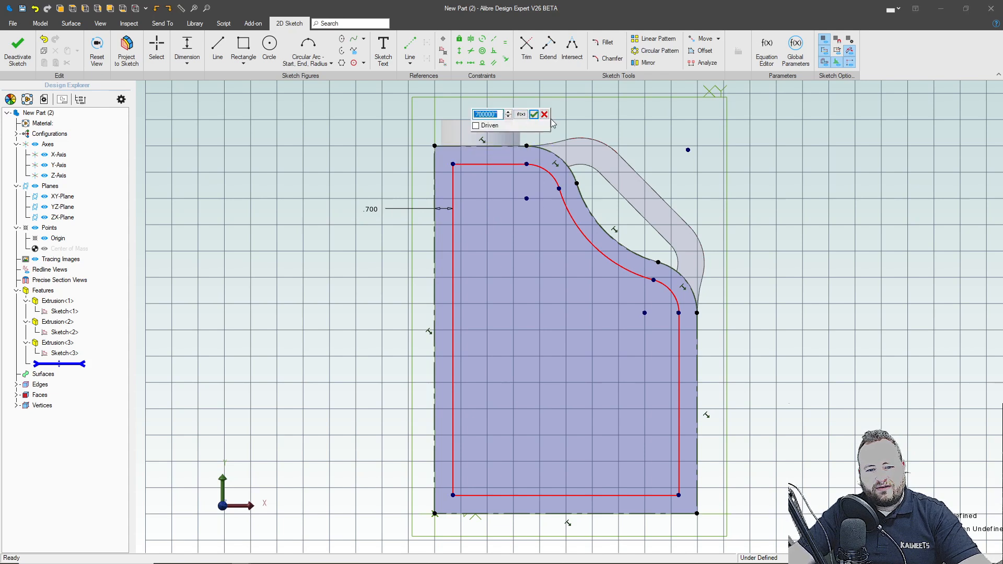
key("Return")
Dimension the gaps between the offset shoulder arcs and their projected reference arcs as 0.700 inch each
left_click(556, 180)
left_click(606, 150)
type(".1")
key("Return")
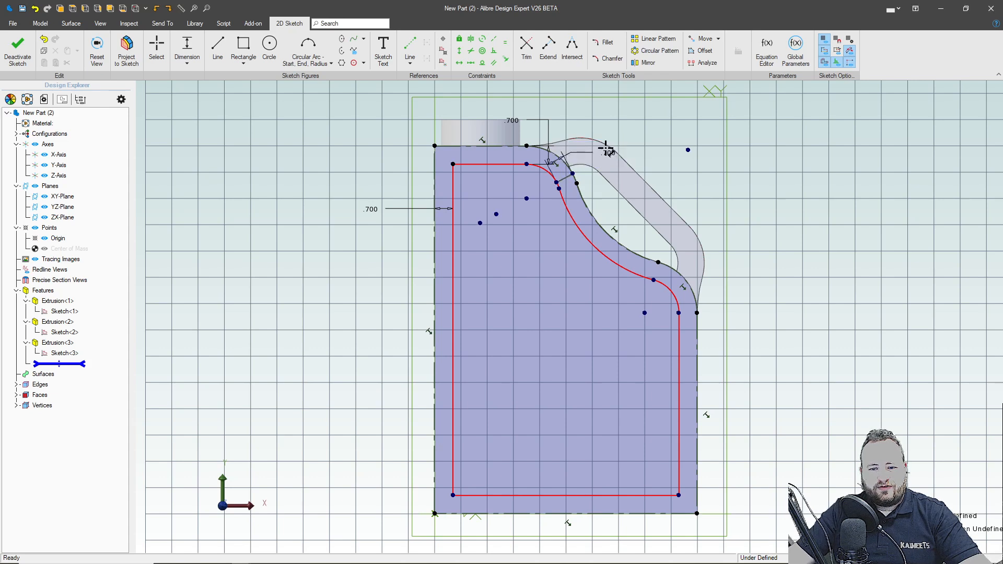
left_click(562, 213)
left_click(619, 204)
key("Return")
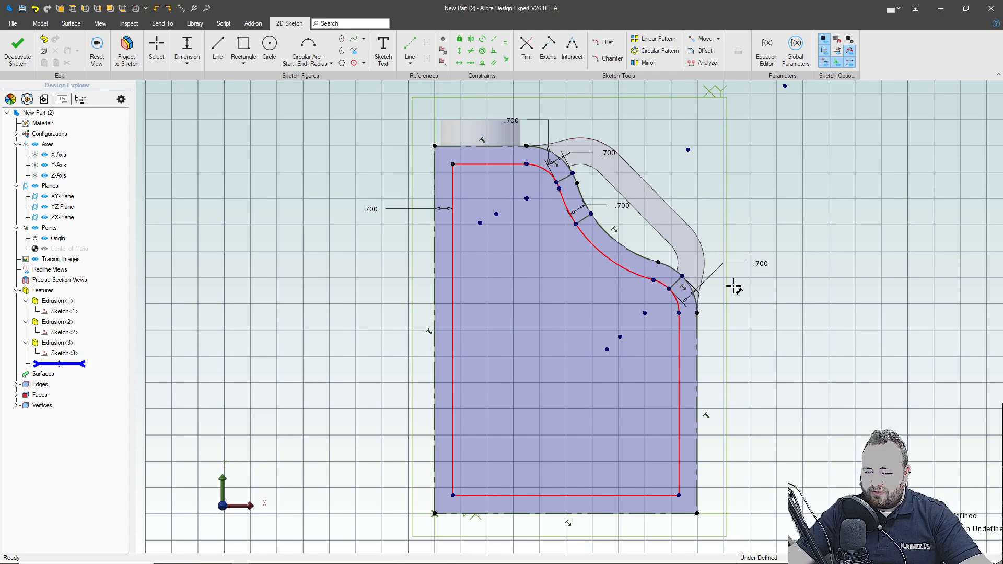
Dimension the gaps at the short vertical side below the handle and the bottom edge as 0.700 inch each
left_click(678, 351)
left_click(774, 352)
key("Return")
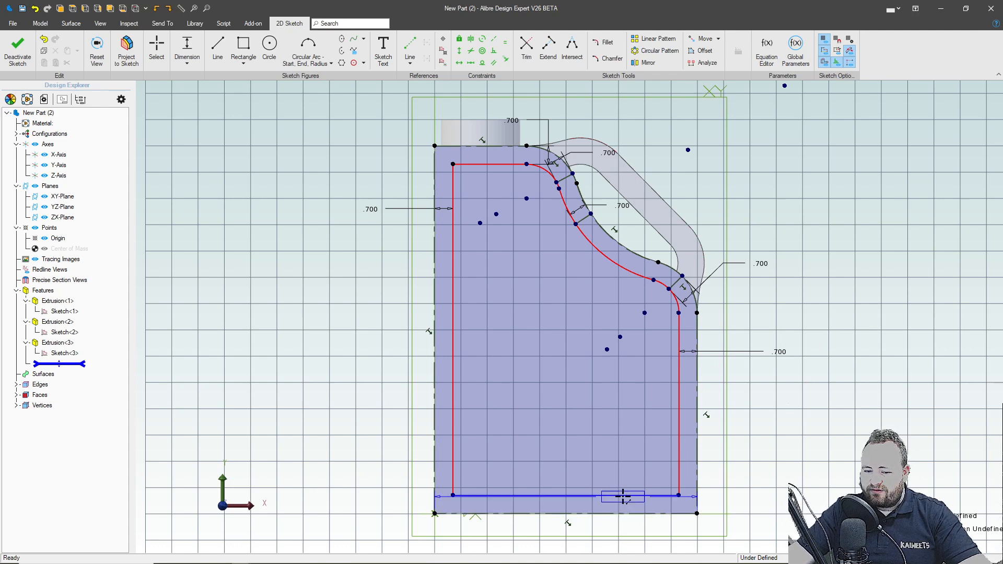
left_click(624, 530)
key("Return")
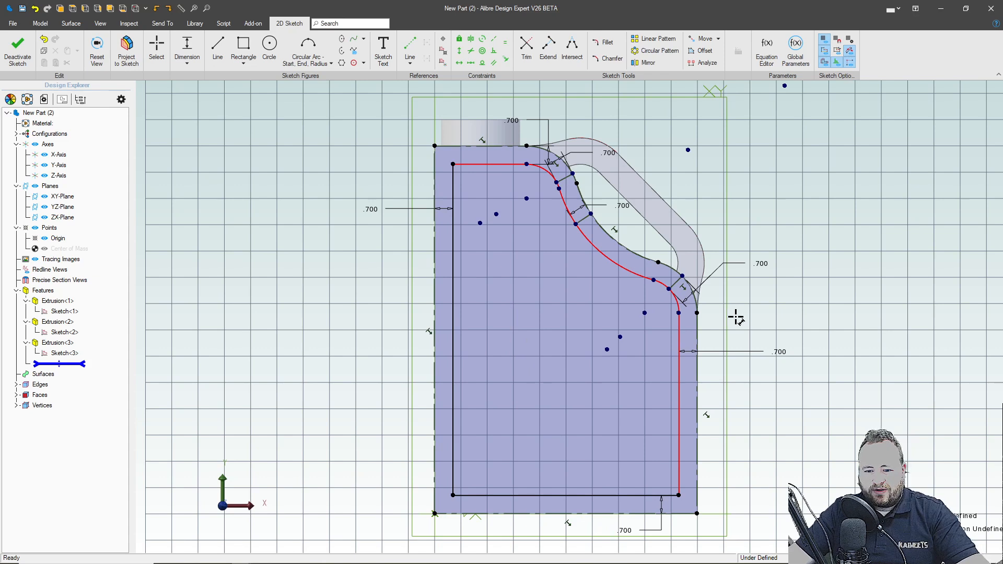
key("Escape")
Make the inset's small arc below the handle tangent to the short vertical side and to the long concave arc
left_click_drag(679, 313, 655, 326)
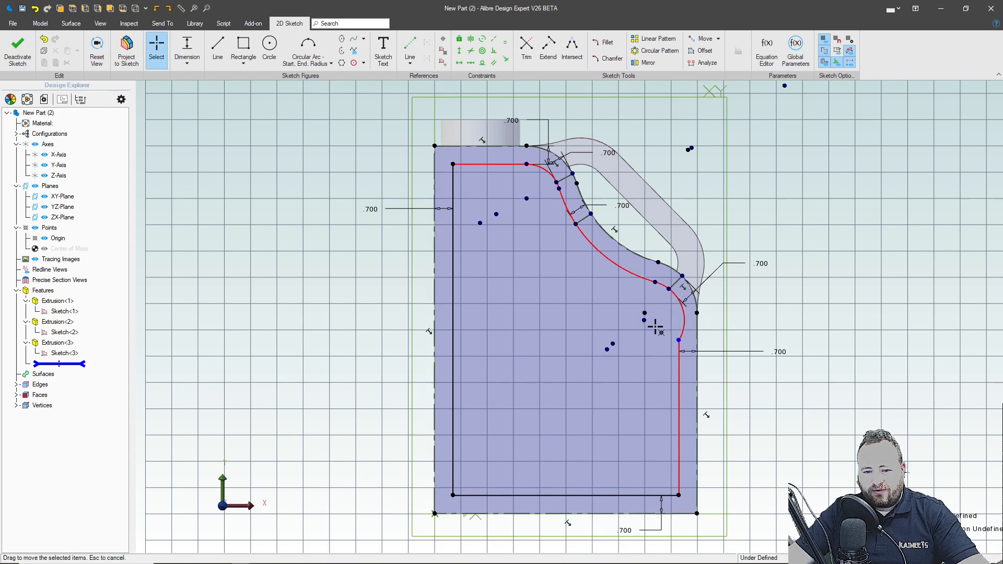
left_click(482, 64)
left_click(678, 329)
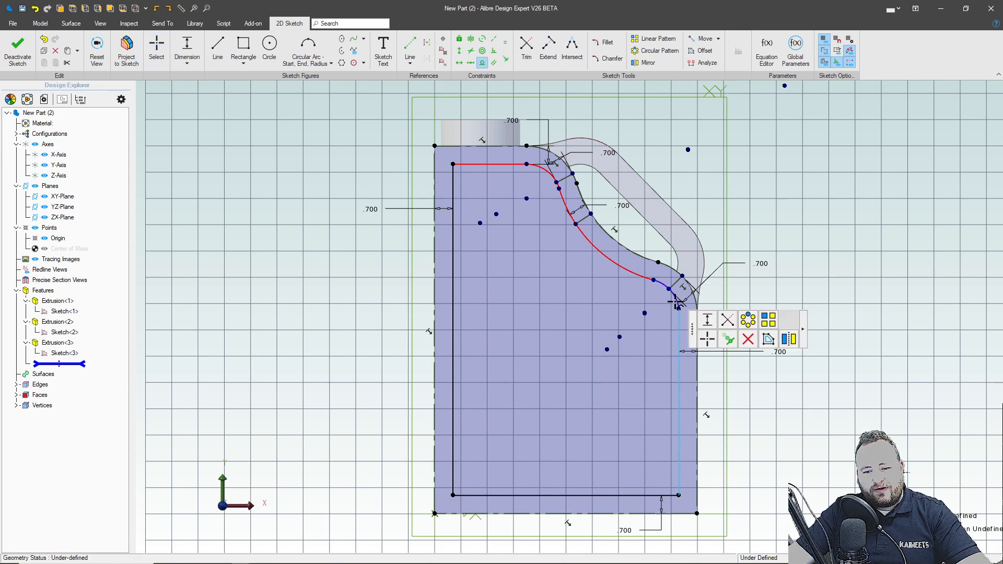
left_click(652, 286)
left_click(623, 274)
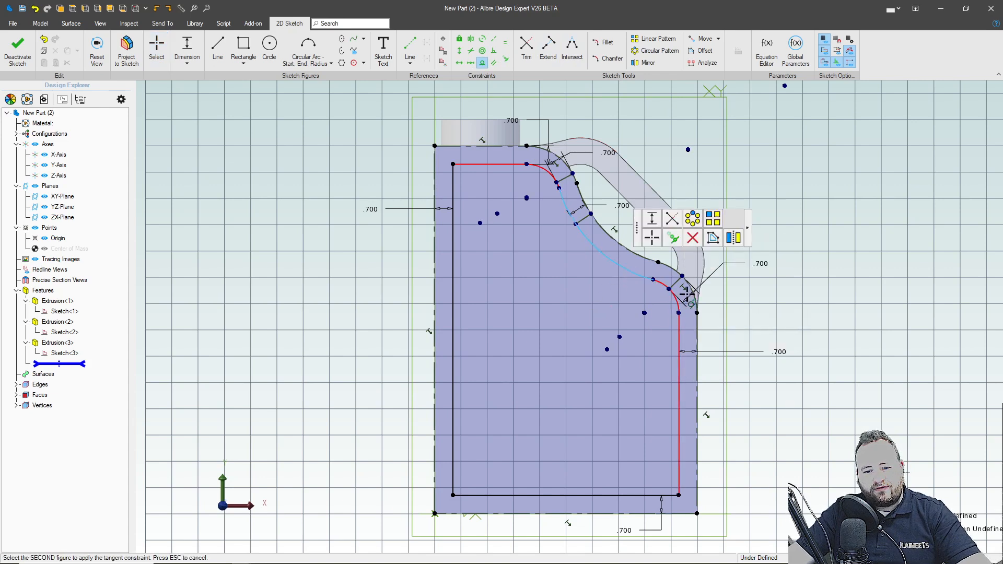
left_click(645, 280)
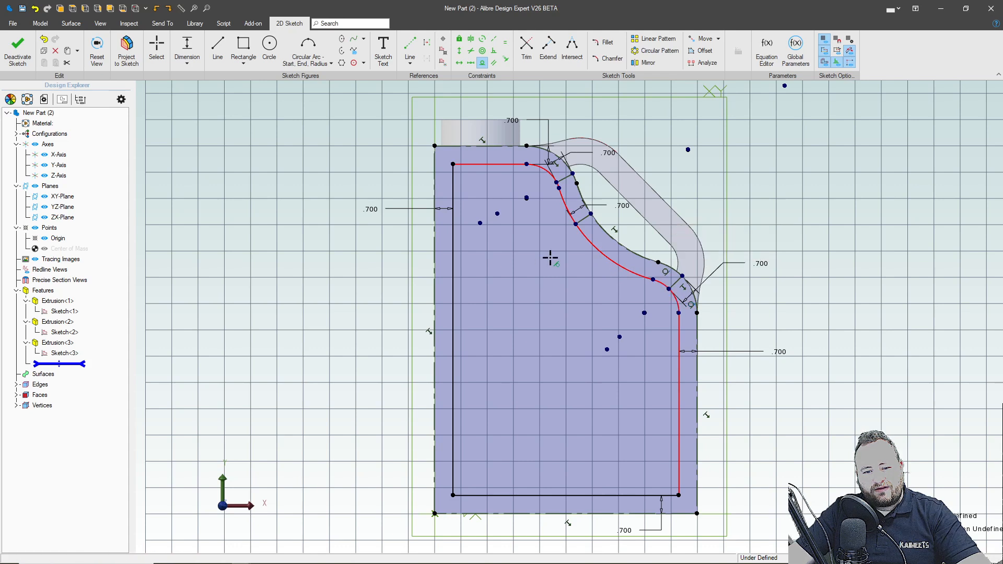
Make the inset's upper shoulder arc tangent to the concave arc and to the straight top edge
left_click(586, 239)
left_click(538, 170)
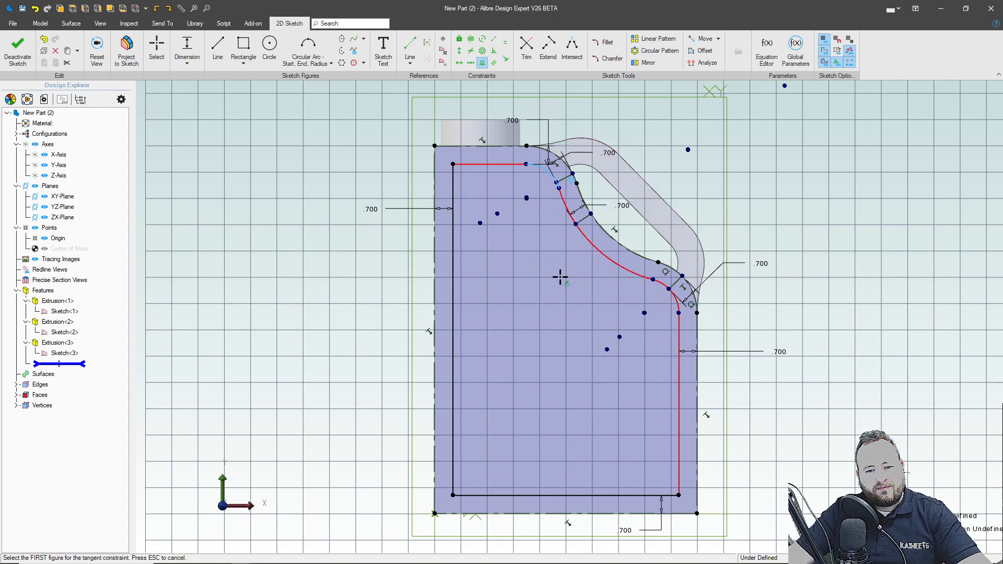
left_click(504, 164)
left_click(538, 167)
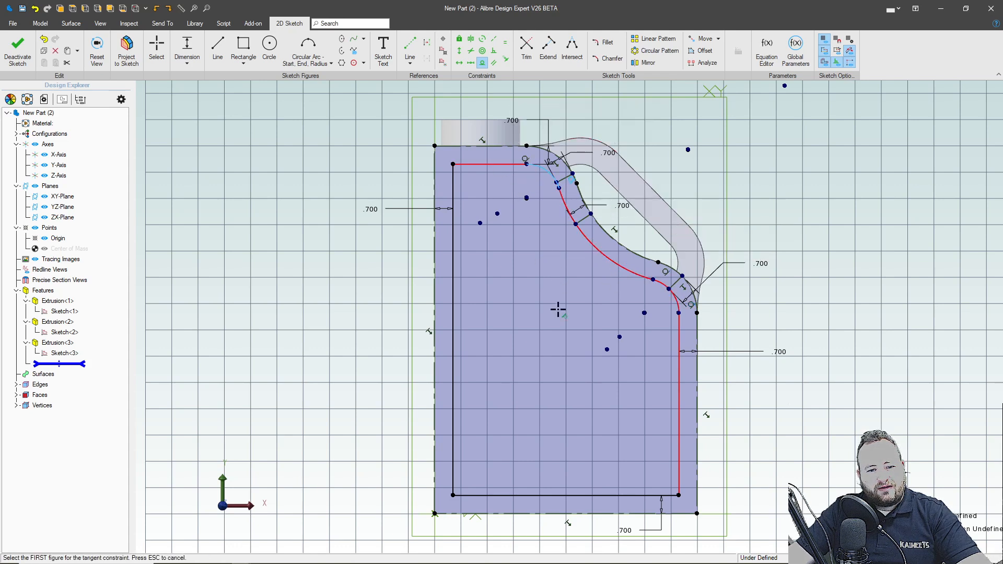
key("Escape")
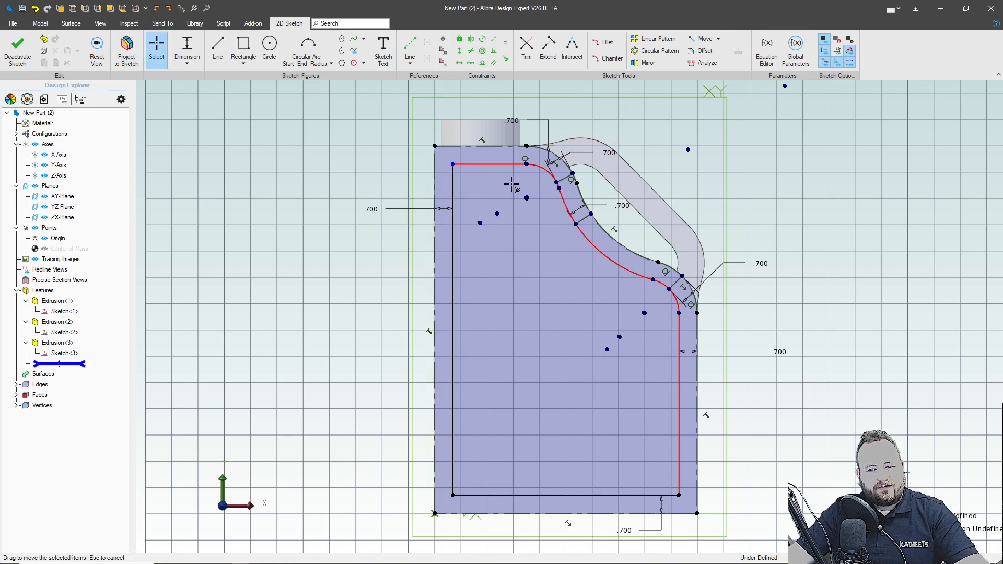
Make the inset's concave arc concentric with the projected concave arc of the bottle outline
left_click_drag(602, 204, 638, 274)
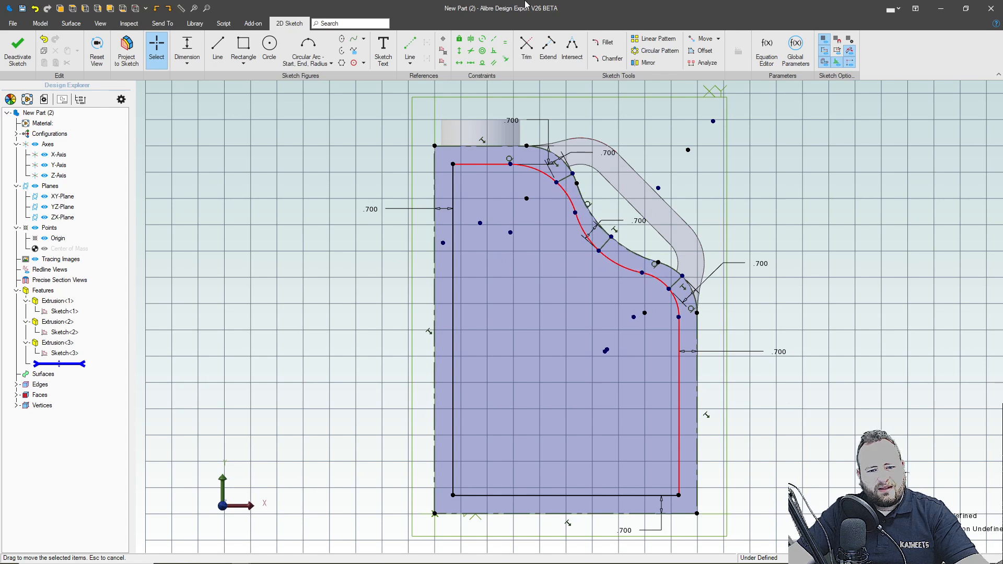
left_click(482, 50)
left_click(581, 237)
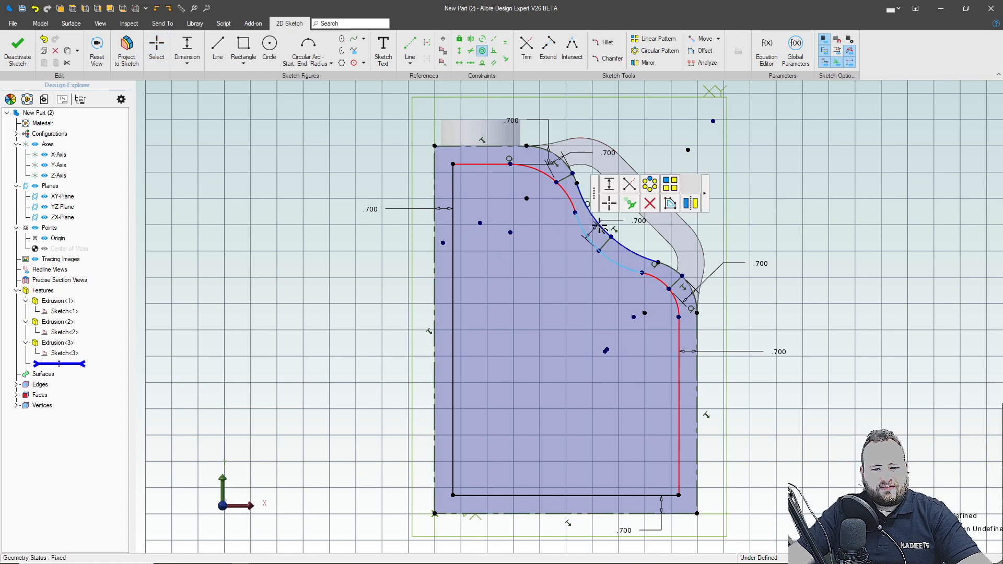
left_click(637, 257)
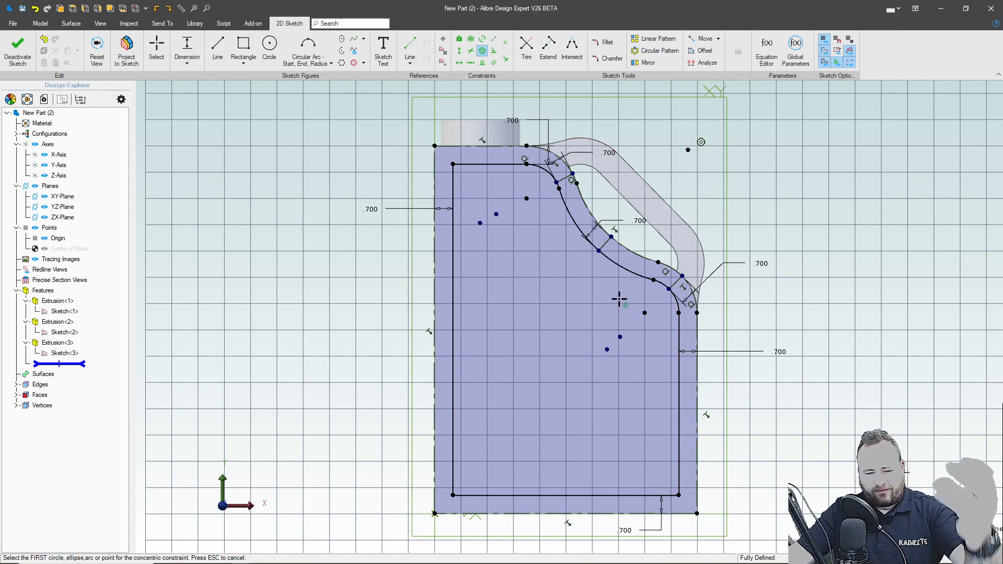
scroll(499, 233, "down", 2)
scroll(499, 233, "up", 2)
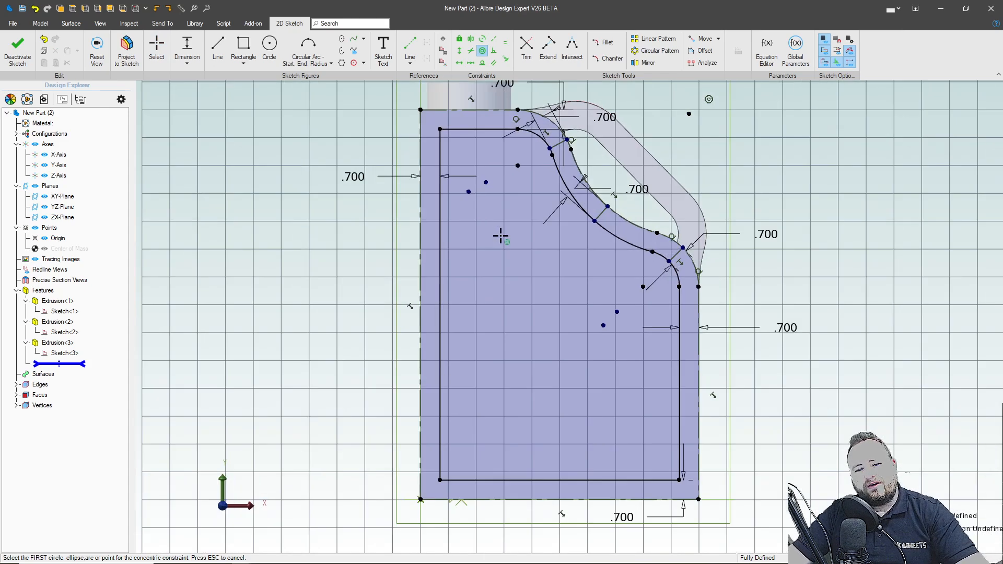
key("Escape")
Convert the whole inset profile and projected outline to reference figures
left_click(439, 129)
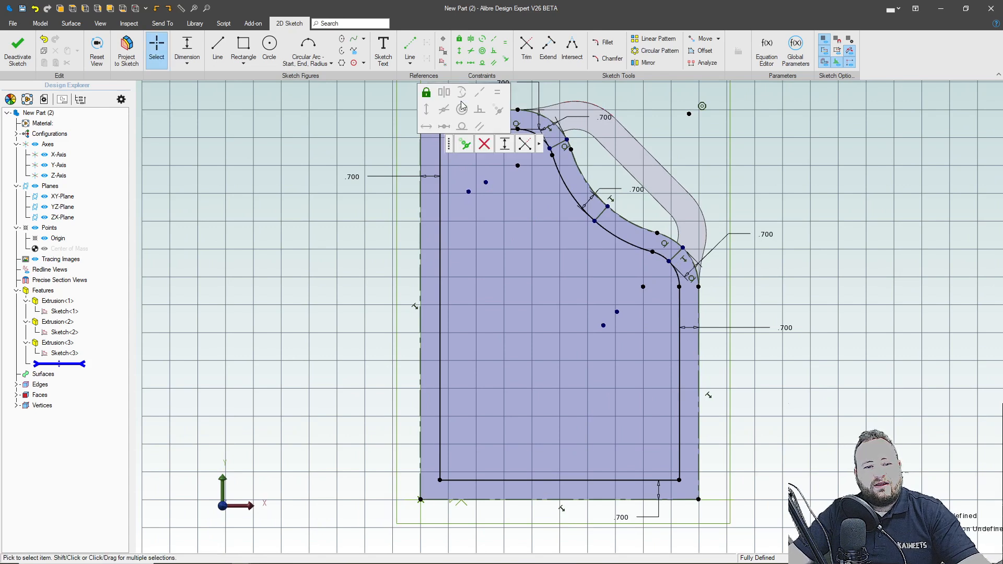
left_click(356, 136)
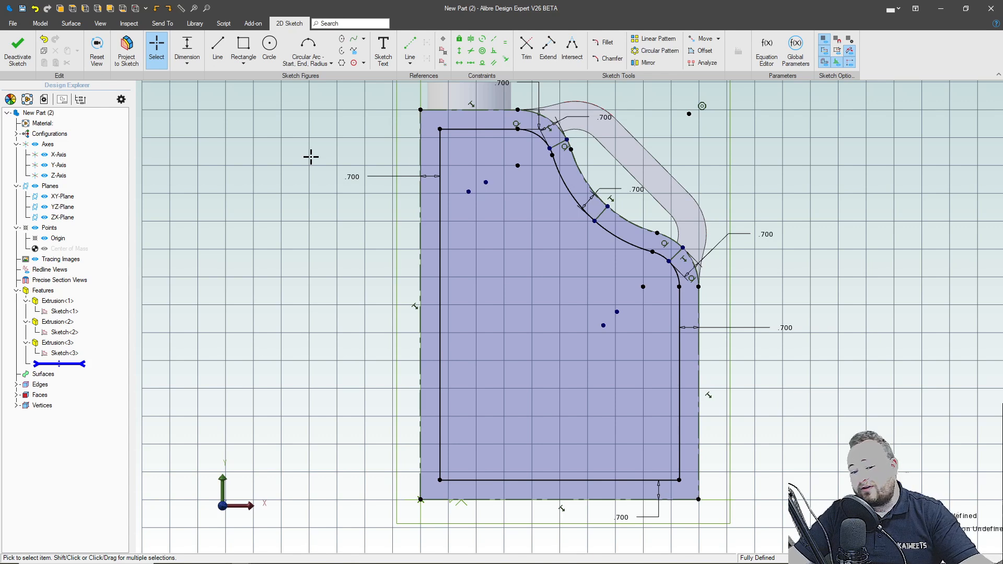
mouse_move(310, 97)
left_mouse_down()
mouse_move(979, 546)
mouse_move(888, 522)
left_mouse_up()
right_click(677, 405)
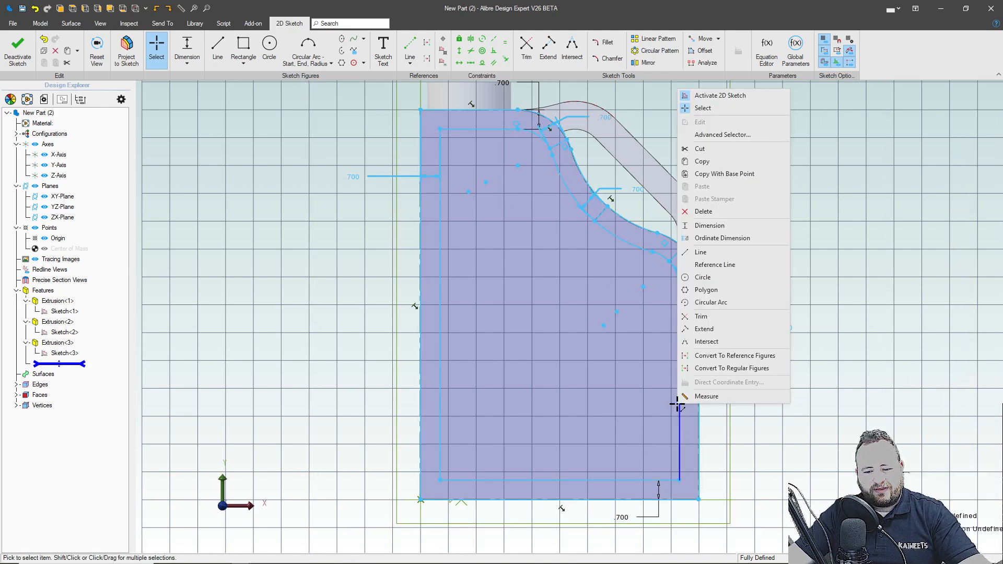
left_click(722, 356)
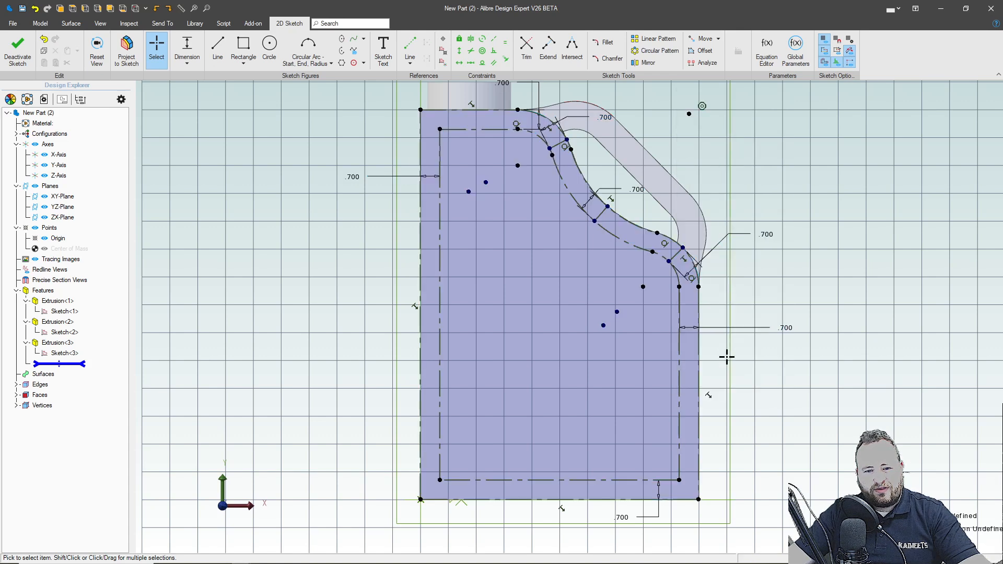
left_click(837, 329)
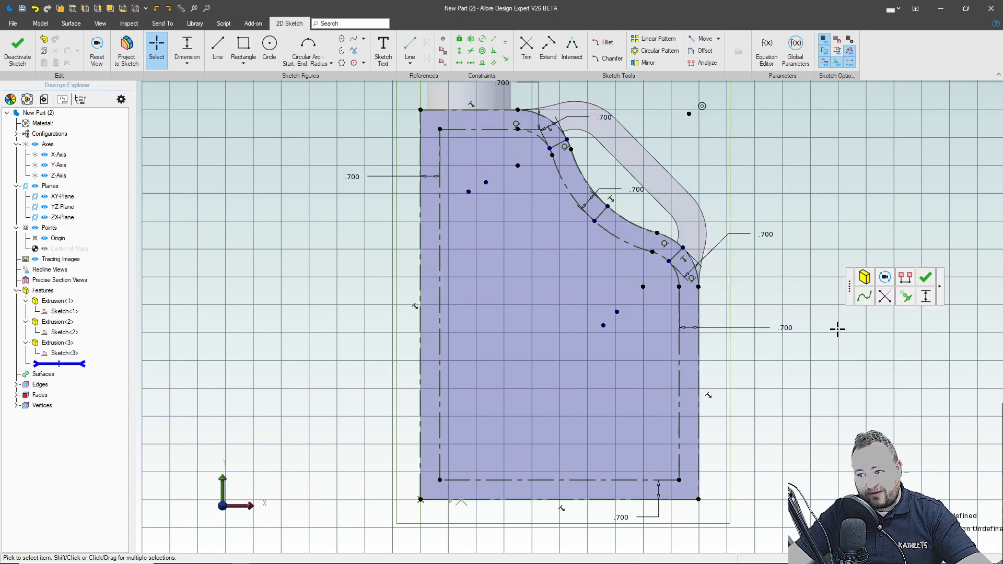
Sketch a V of two lines from the inset's upper corner opposite the handle, through the face's interior, to the concave arc's dimensioned point
left_click(217, 44)
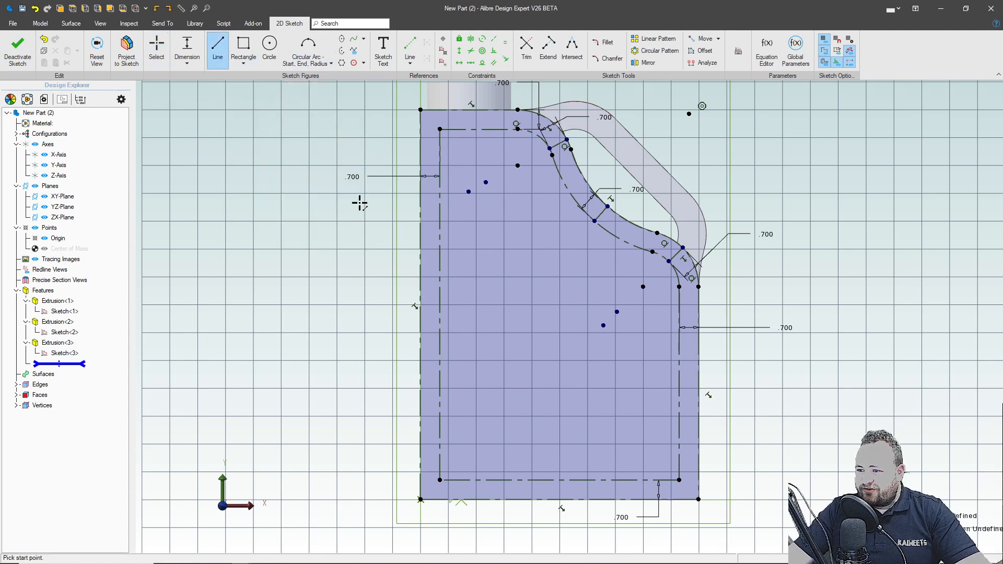
left_click(440, 129)
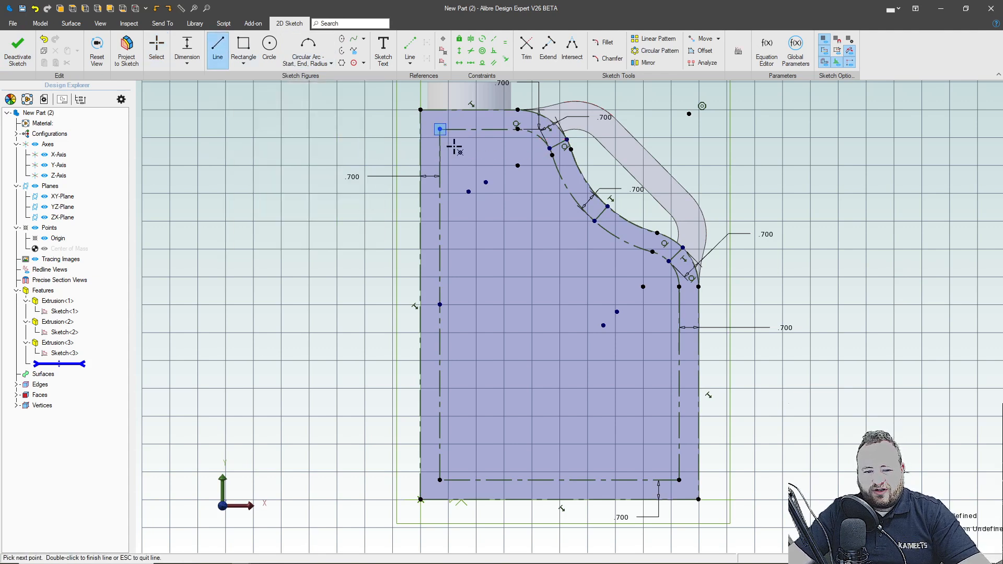
left_click(549, 305)
left_click(594, 220)
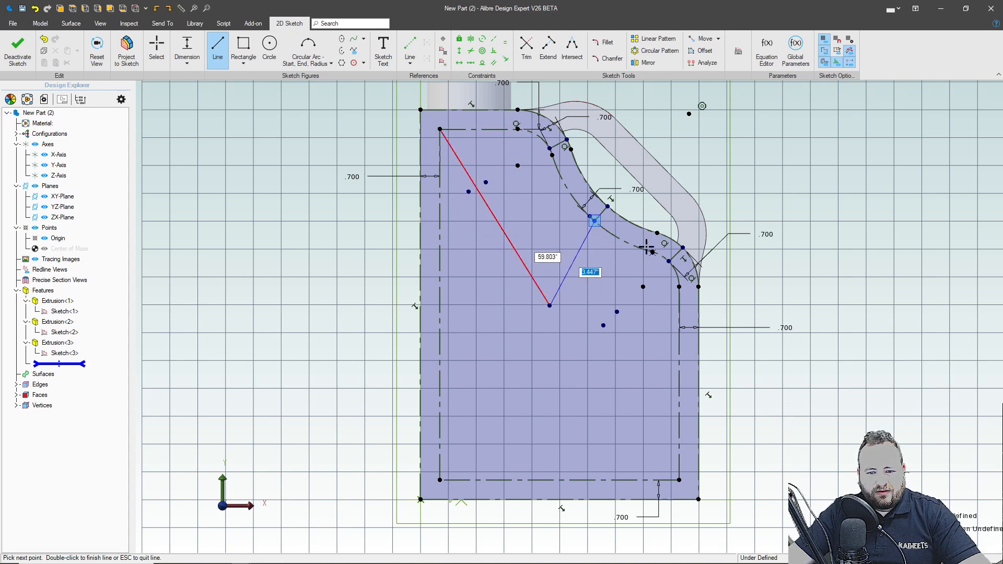
key("Escape")
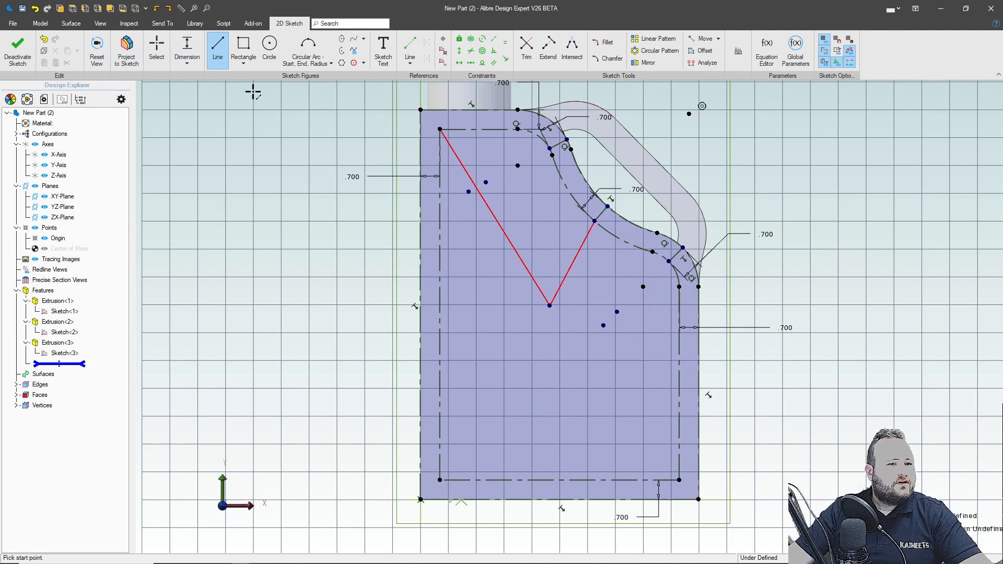
Sketch a second V opening onto the inset's long vertical side, with its upper line parallel to the first V's long line
left_click(439, 275)
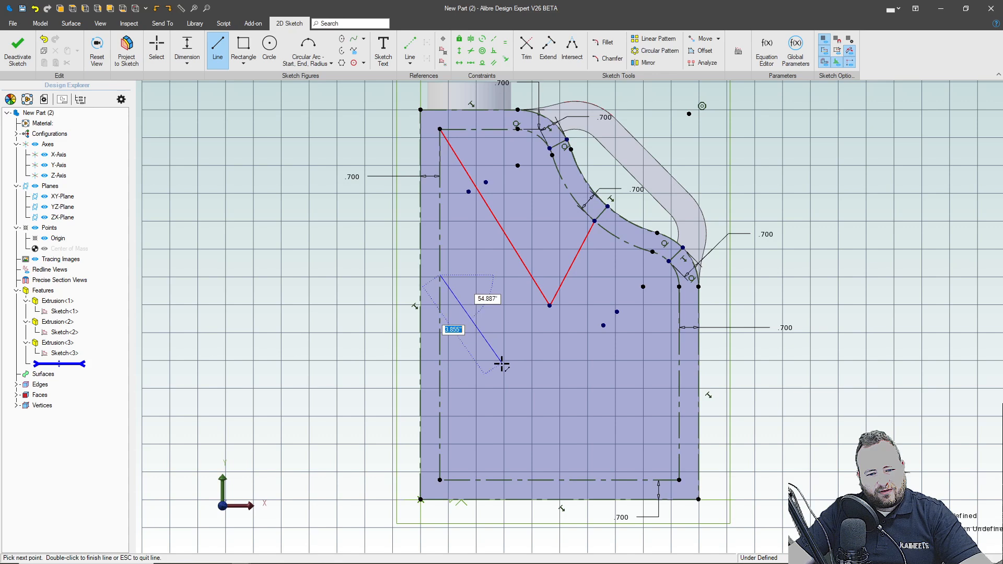
left_click(495, 365)
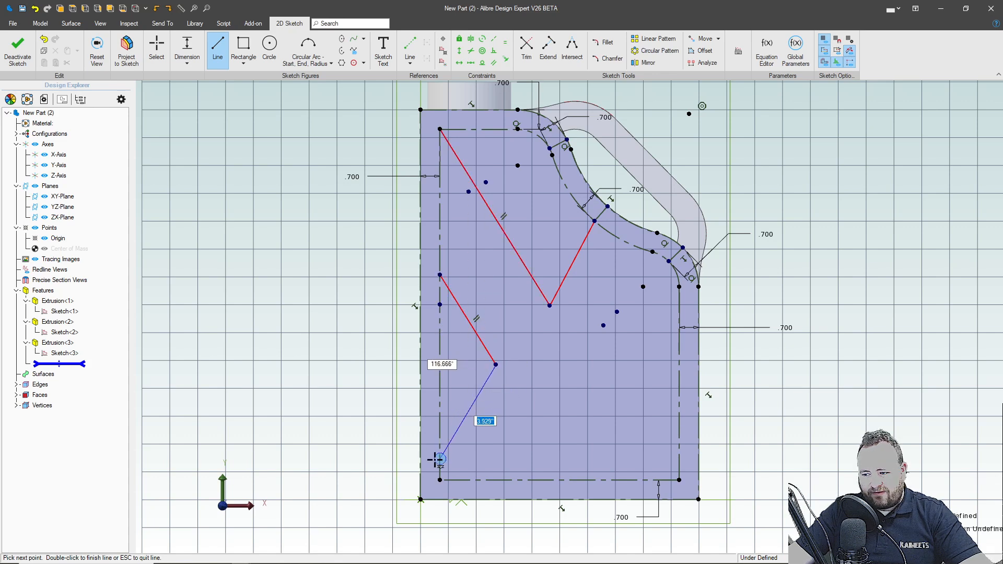
left_click(440, 436)
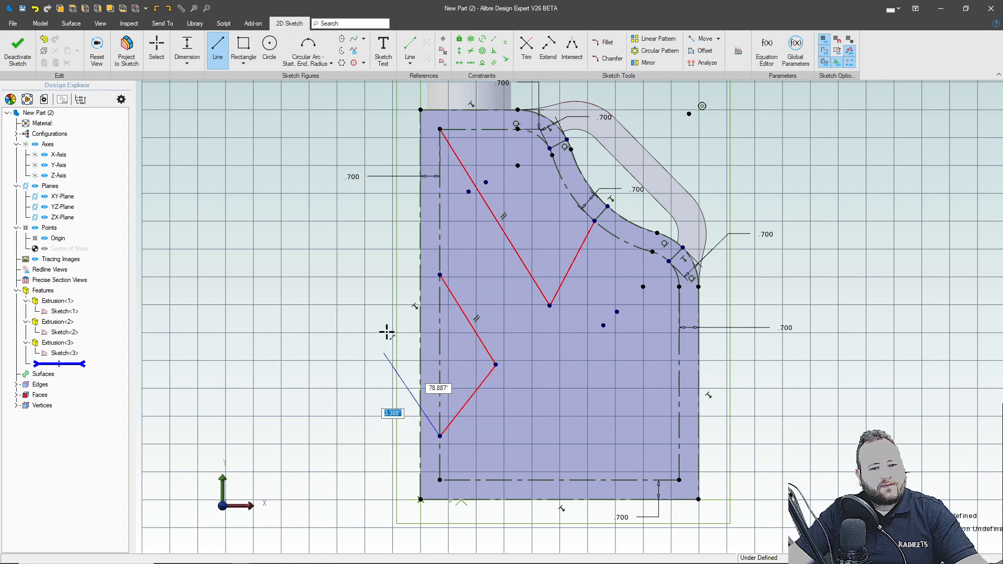
Dimension the gap between the two parallel V lines as 3.000 inches
left_click(161, 48)
left_click(475, 324)
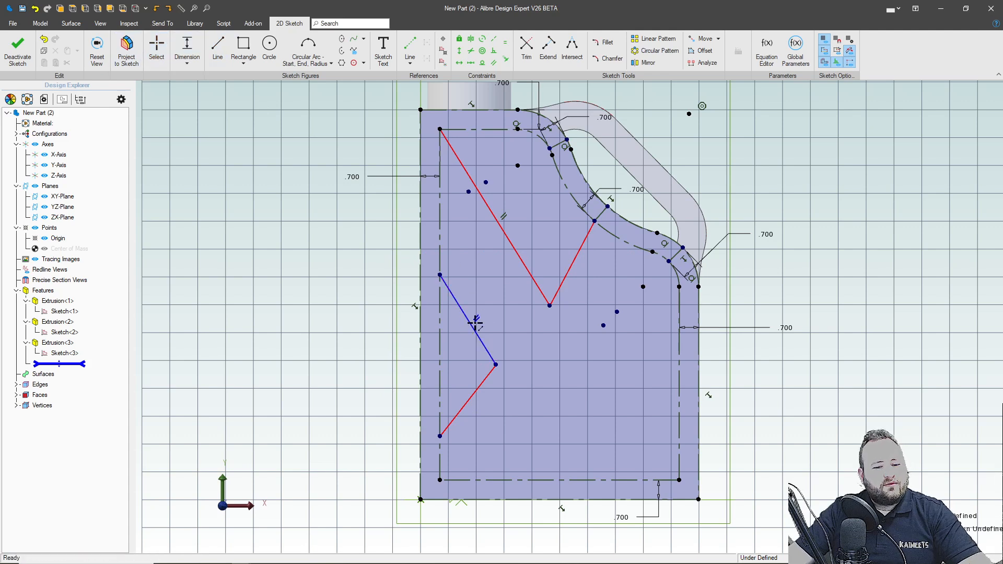
left_click(518, 253)
left_click(508, 255)
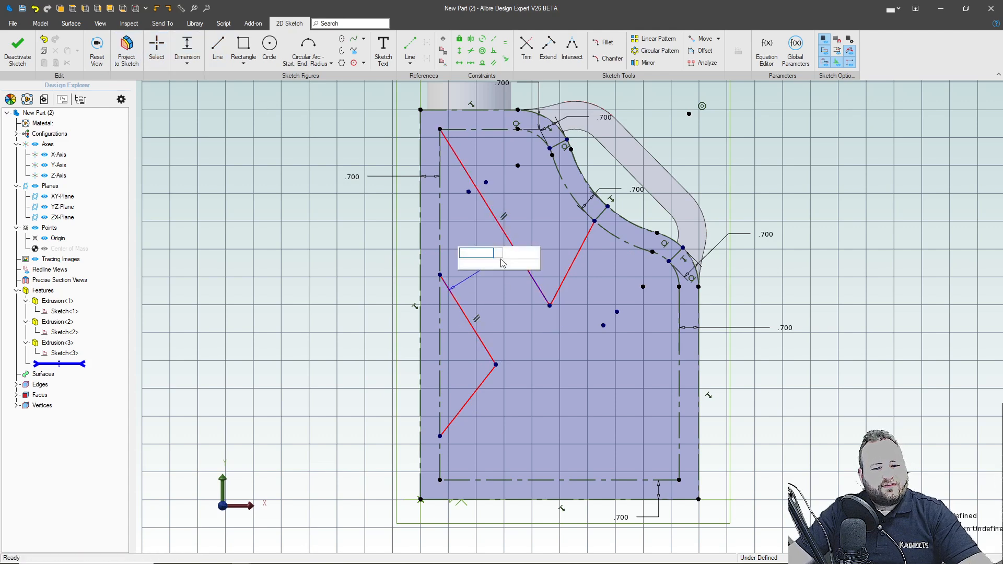
key("Return")
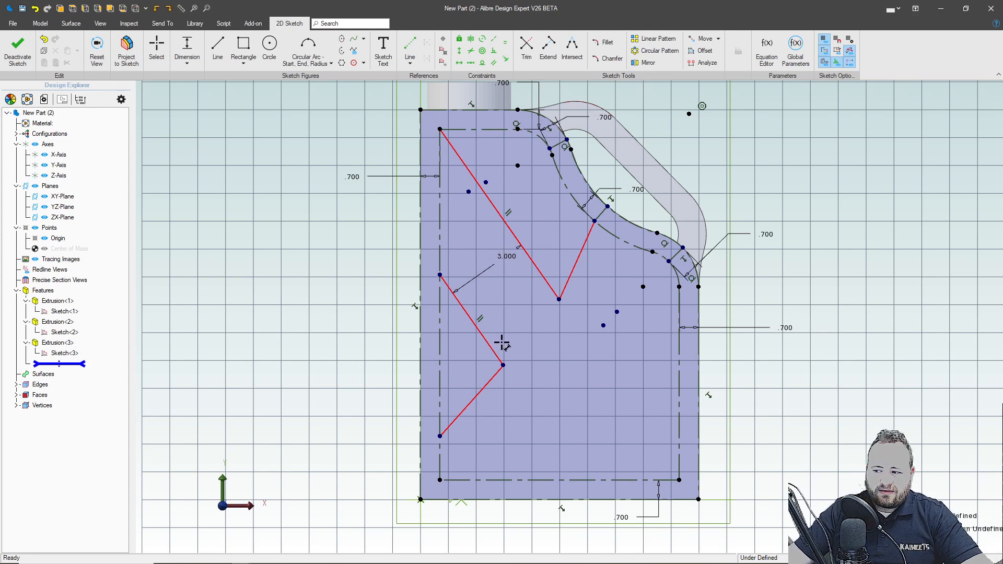
Dimension the angle between the two lines of the V on the long vertical side as 100 degrees
left_click(473, 399)
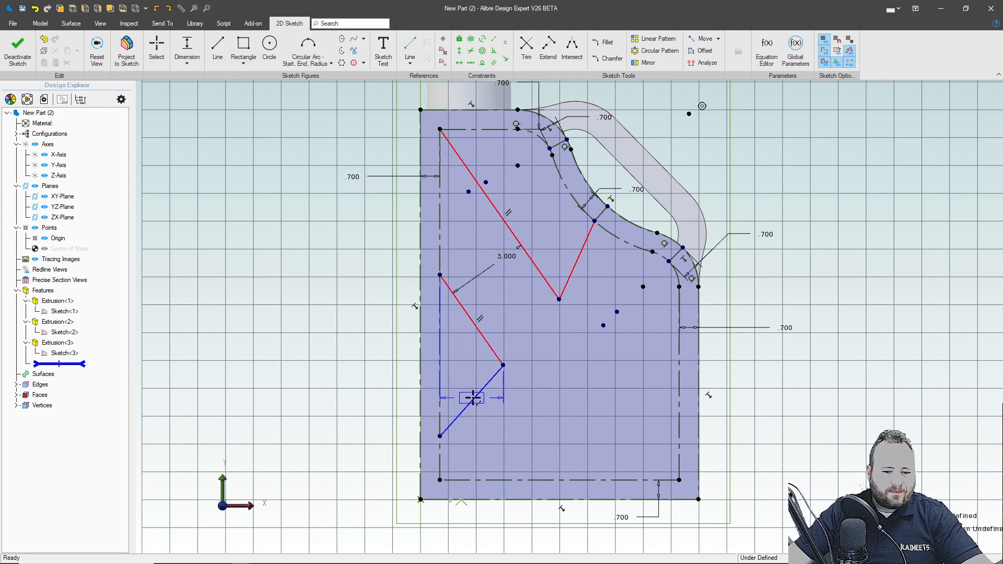
left_click(307, 355)
type("100")
key("Return")
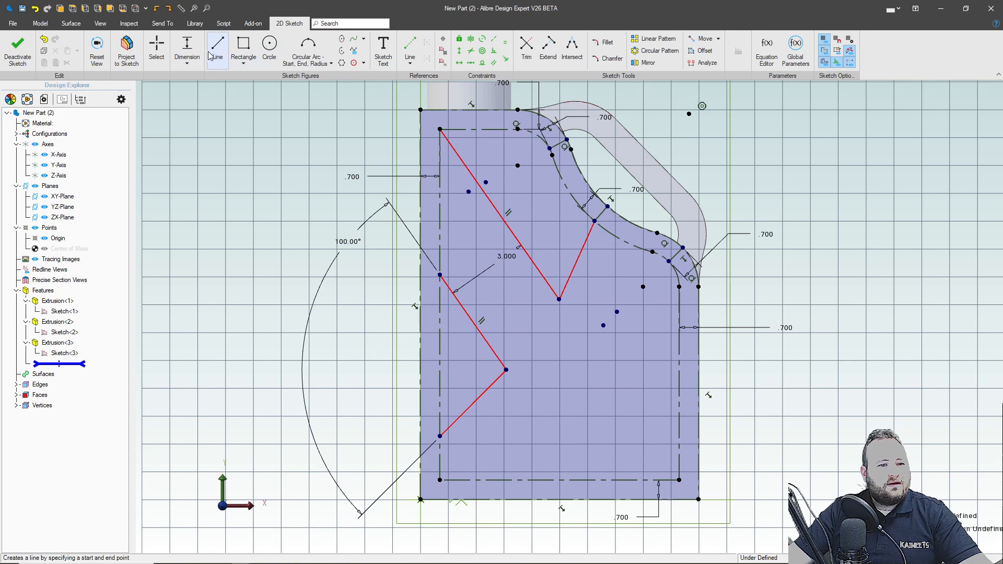
Sketch an inverted V rising from the inset's bottom edge, with its first line parallel to the side V's lower line
left_click(476, 479)
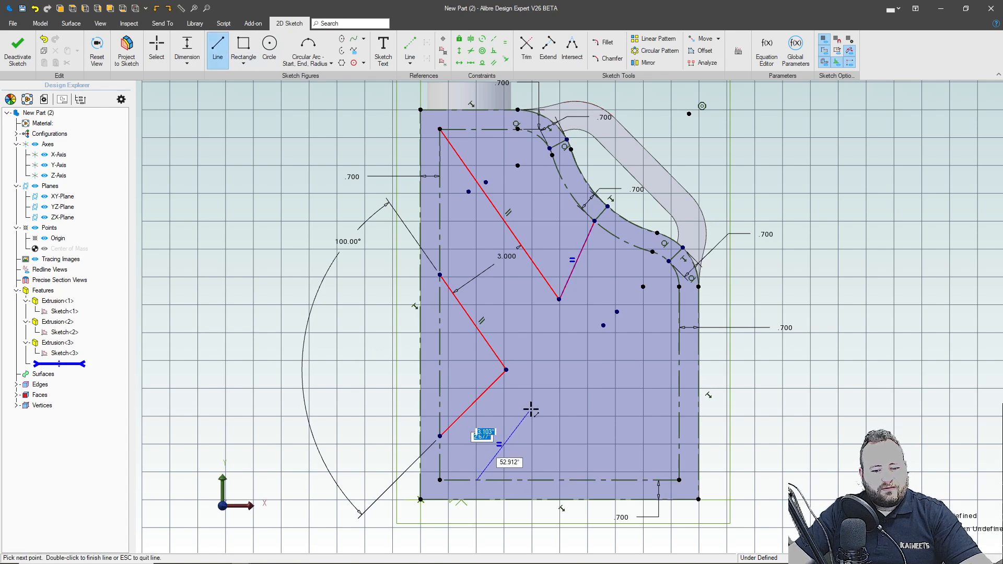
left_click(562, 393)
left_click(640, 479)
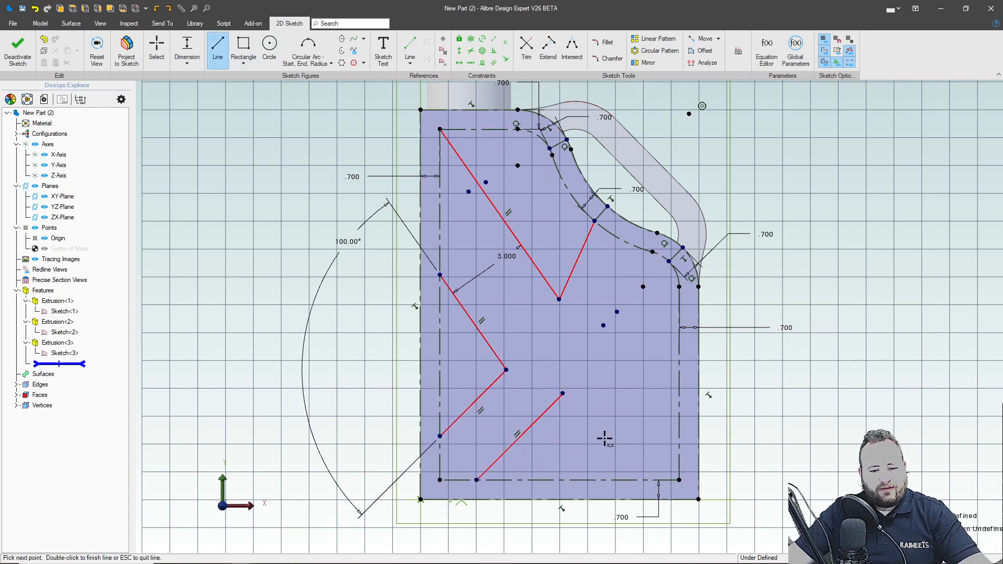
key("Escape")
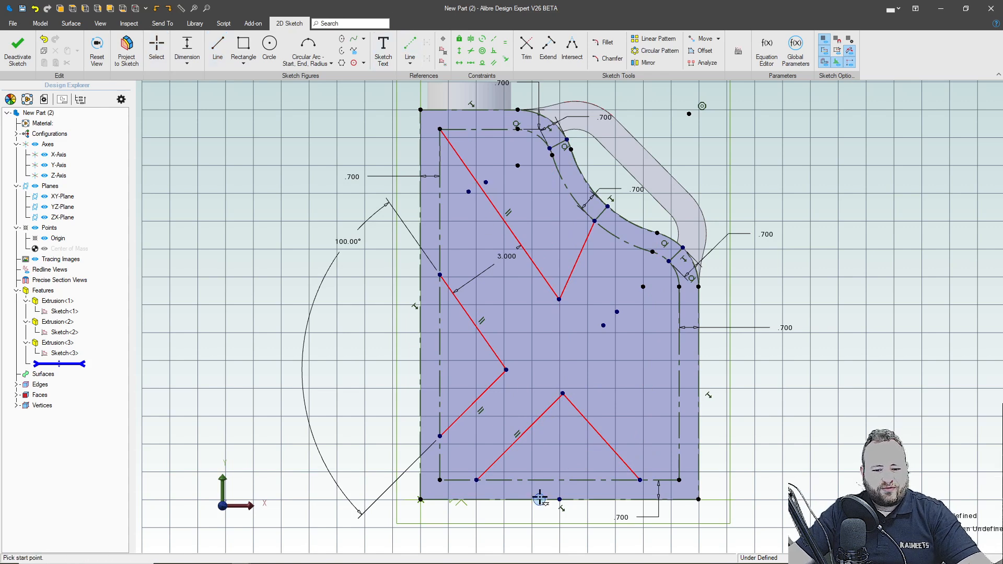
Draw a reference line from the midpoint of the inset's bottom edge to the inverted V's apex and constrain it vertical
left_click(560, 479)
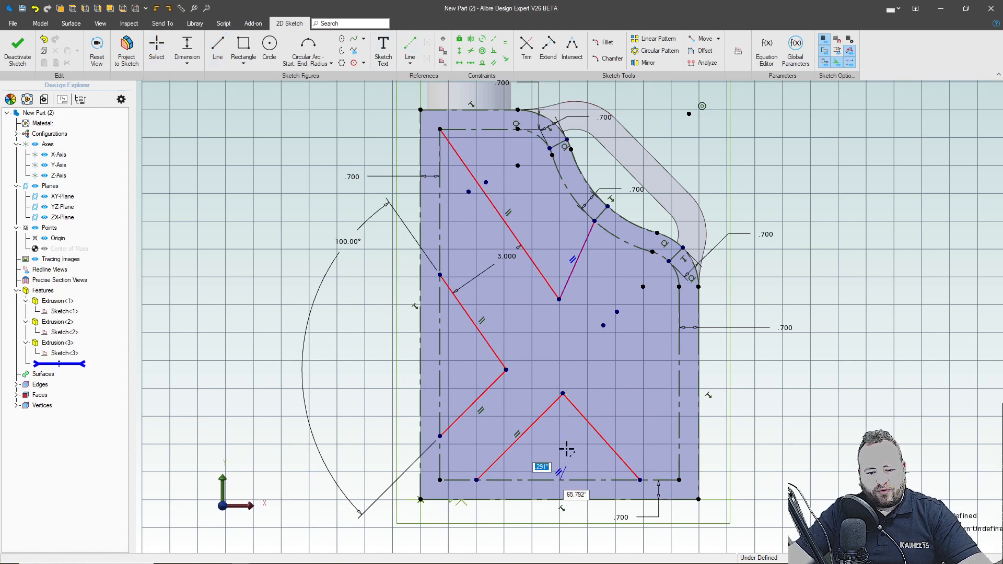
double_click(562, 394)
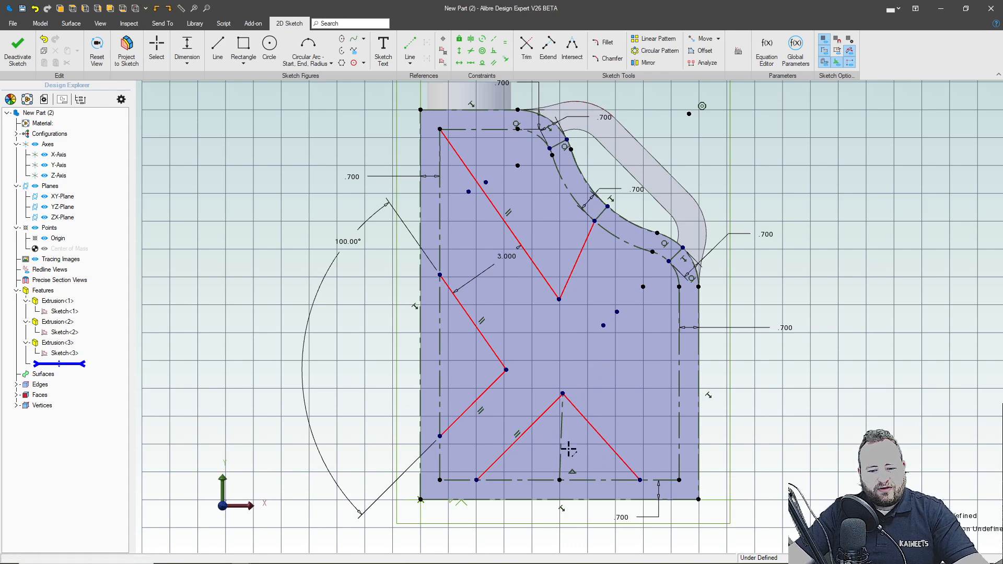
key("Escape")
left_click(560, 418)
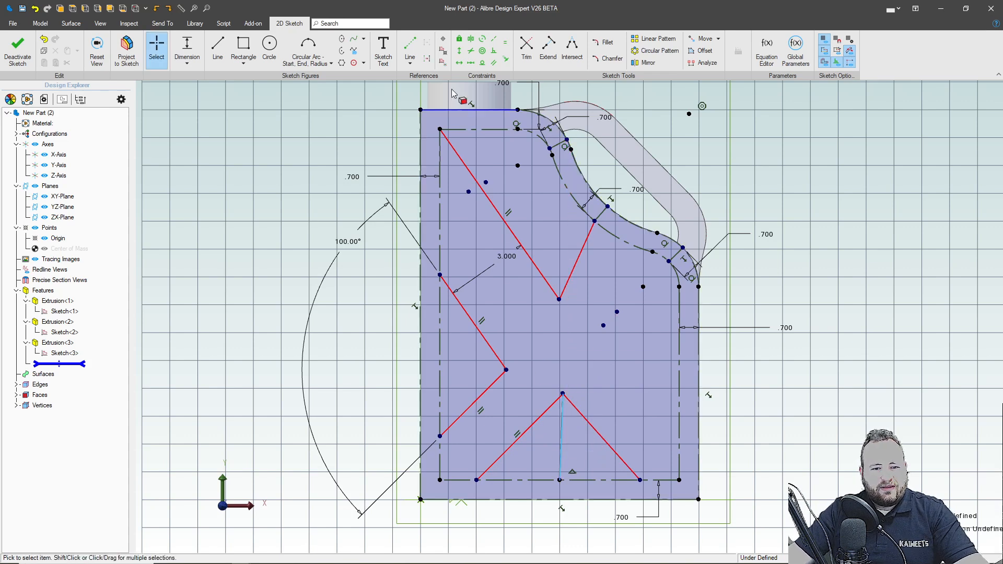
left_click(458, 51)
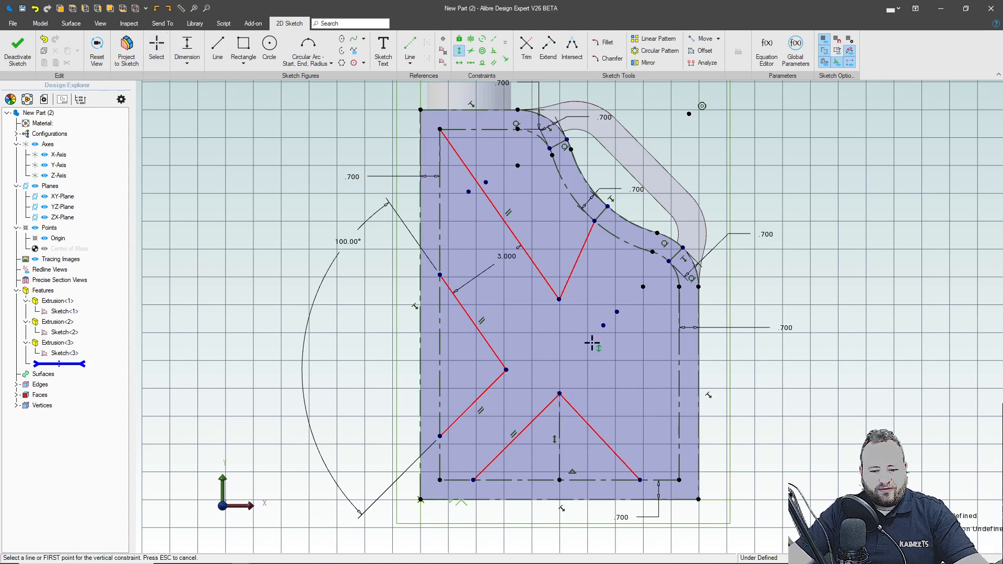
Lower the inverted V's apex and sketch a sideways V from the handle-side vertical inset edge to the lower curve, its first line parallel to the inverted V's second
key("Escape")
left_click_drag(560, 393, 576, 412)
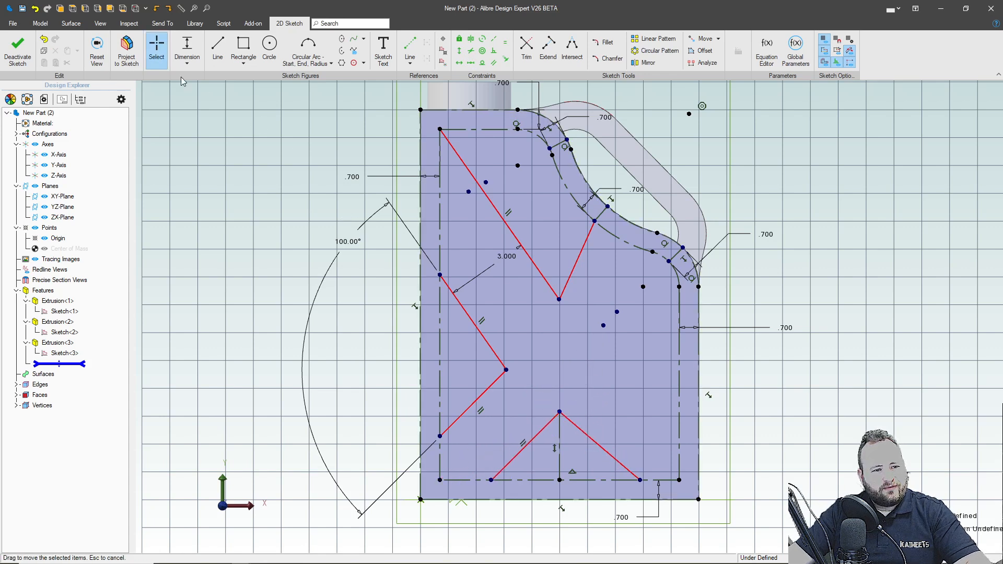
left_click(217, 49)
left_click(679, 435)
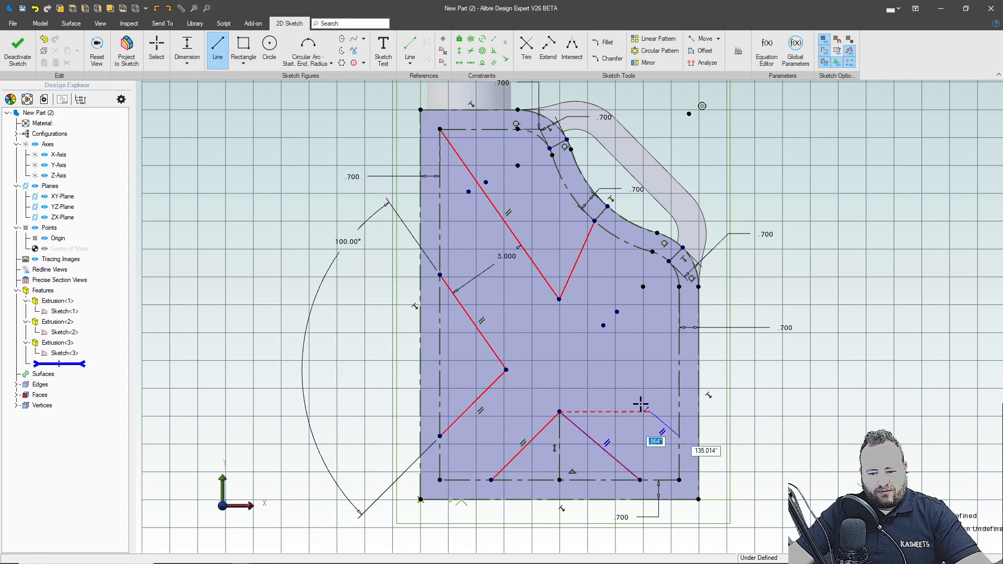
left_click(584, 356)
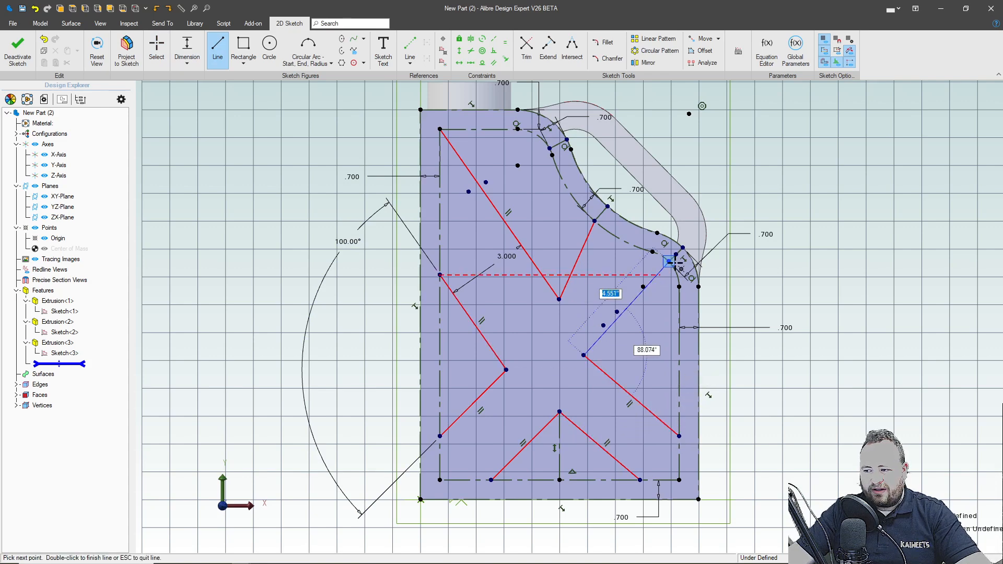
scroll(673, 264, "up", 2)
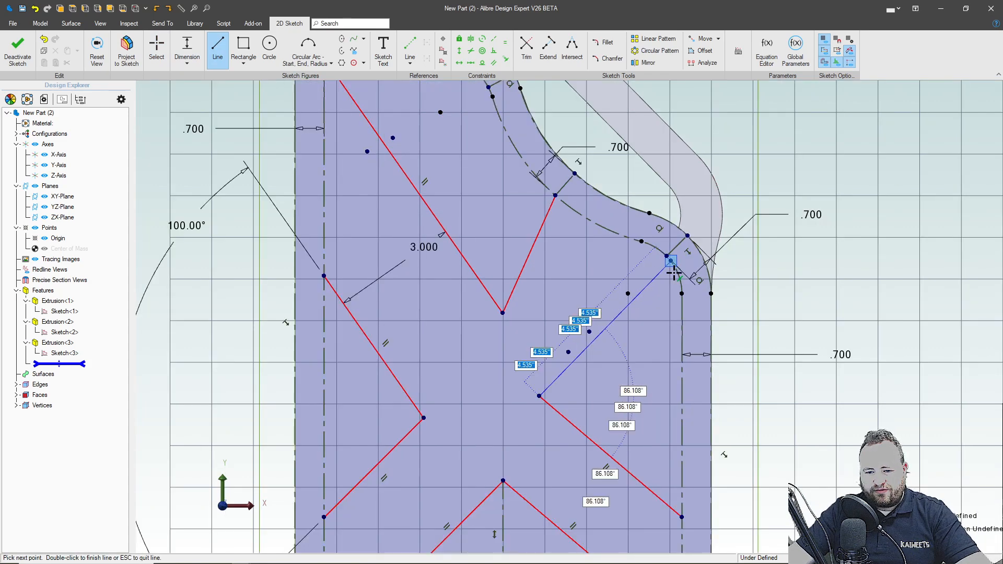
scroll(674, 272, "up", 3)
left_click(677, 274)
scroll(618, 230, "down", 5)
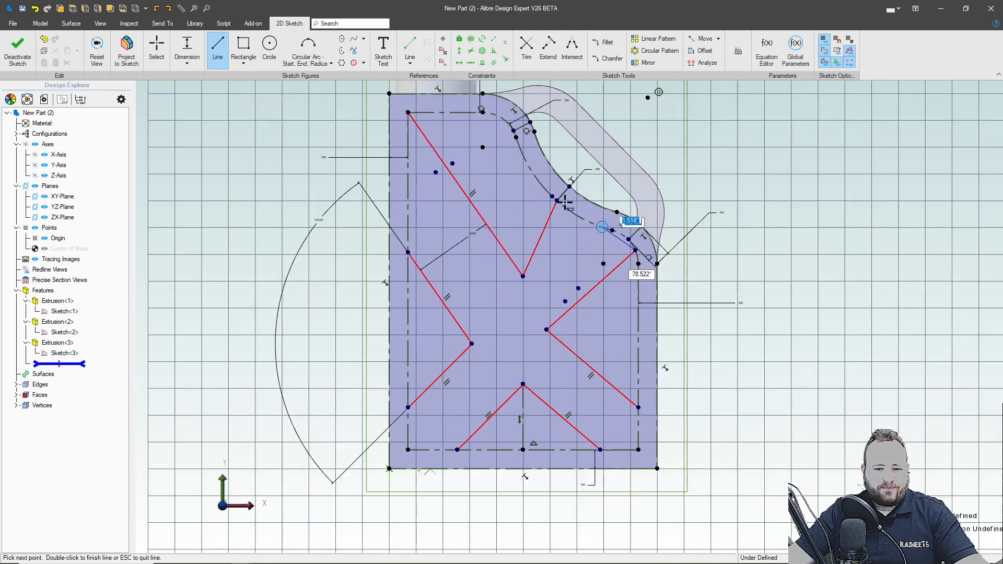
key("Escape")
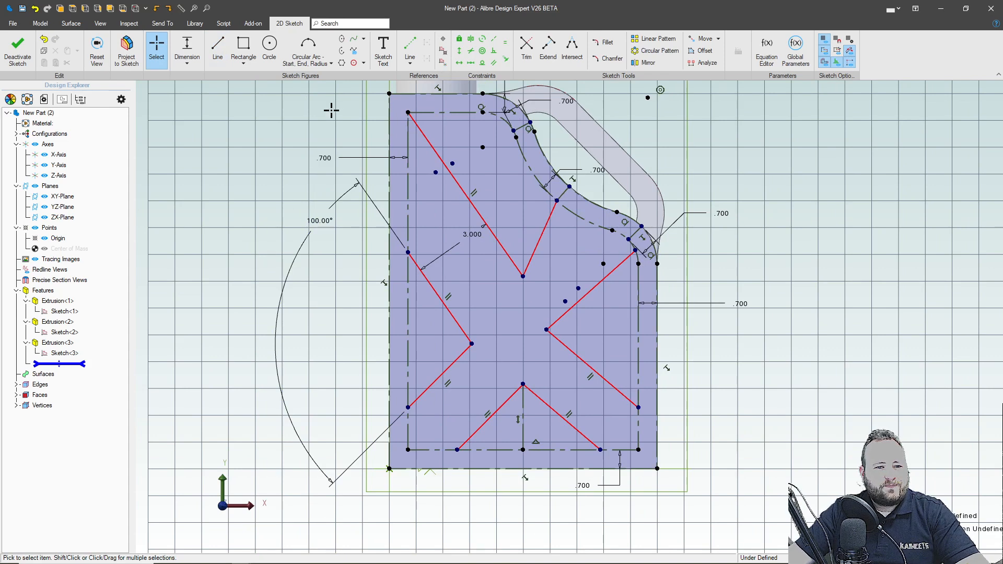
Make the long-side V's upper line collinear with the inverted V's second line, and undo the stray move that follows
left_click(493, 39)
left_click(460, 329)
left_click(538, 396)
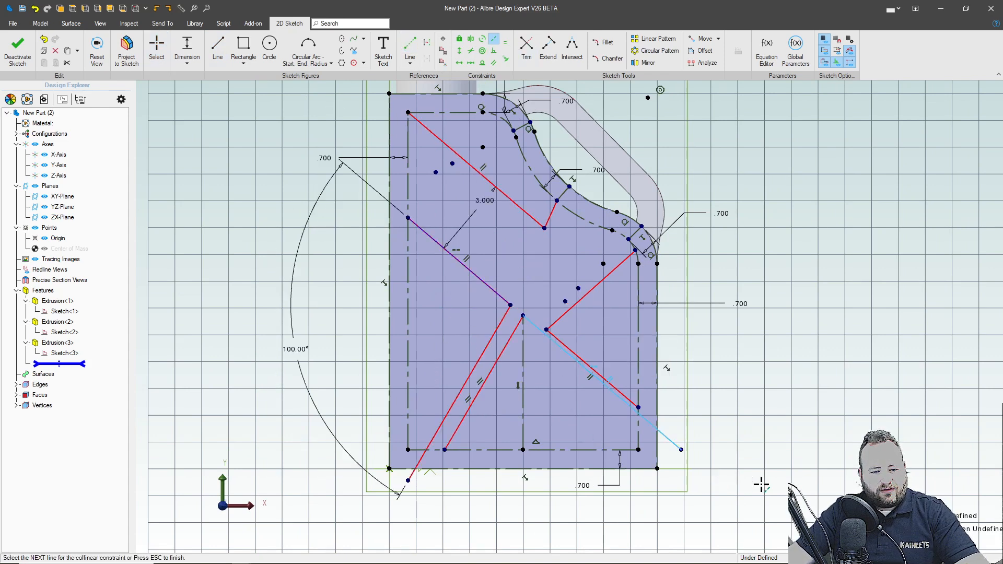
key("Escape")
mouse_move(521, 345)
left_mouse_down()
mouse_move(418, 436)
mouse_move(398, 539)
left_mouse_up()
key("ctrl+z")
key("ctrl+z")
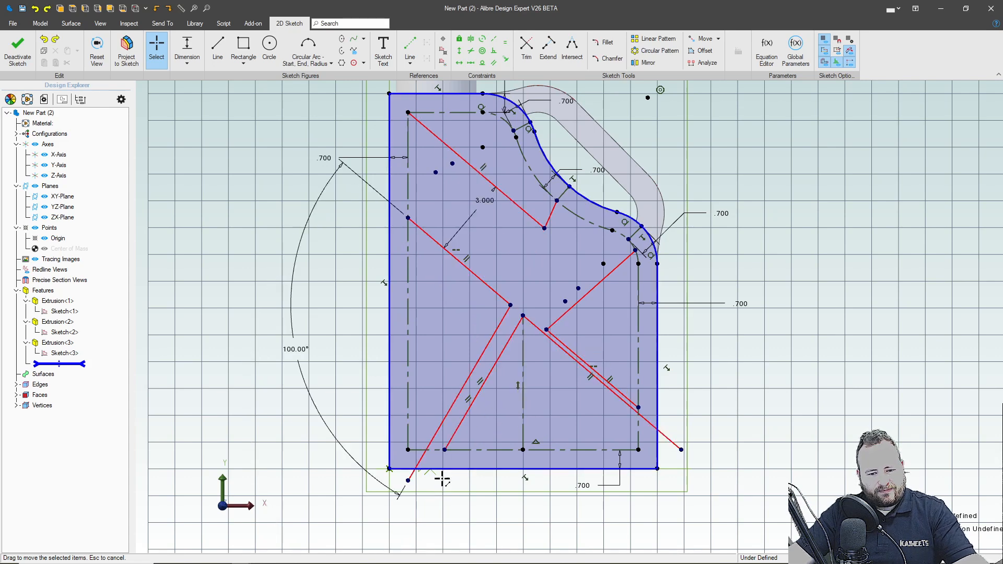
Dimension the gap between the long-side V's lower line and the inverted V's first line as 3 inches, and lower the inverted V's apex
left_click_drag(404, 478, 387, 369)
left_click(186, 46)
left_click(454, 291)
left_click(504, 349)
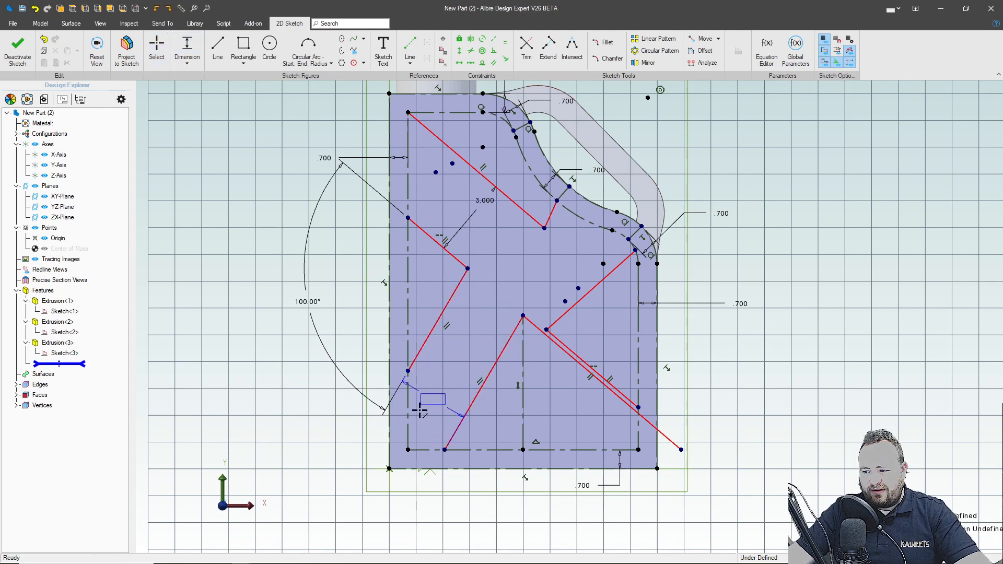
left_click(375, 458)
type("3")
key("Return")
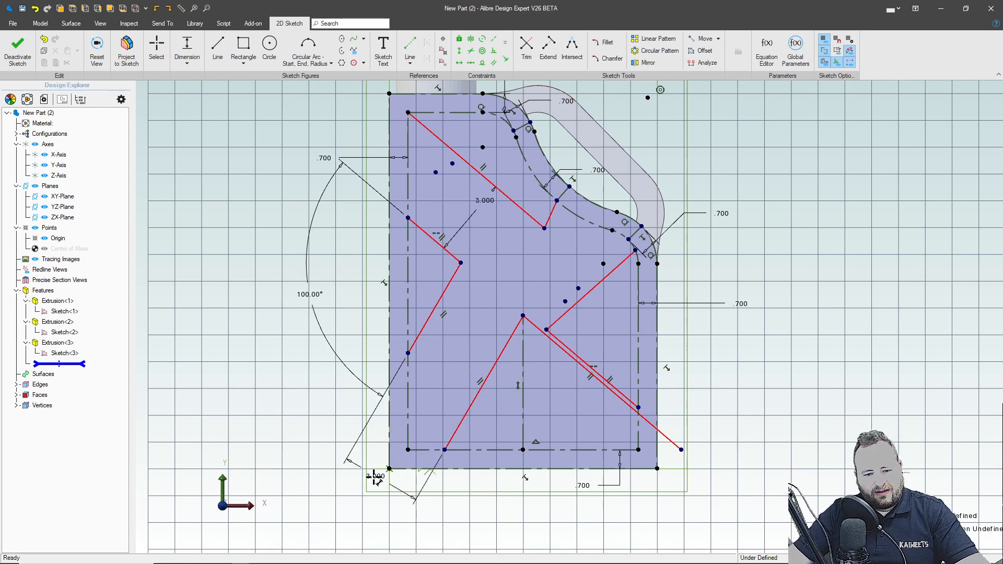
key("Escape")
mouse_move(523, 316)
left_mouse_down()
mouse_move(535, 389)
mouse_move(532, 378)
left_mouse_up()
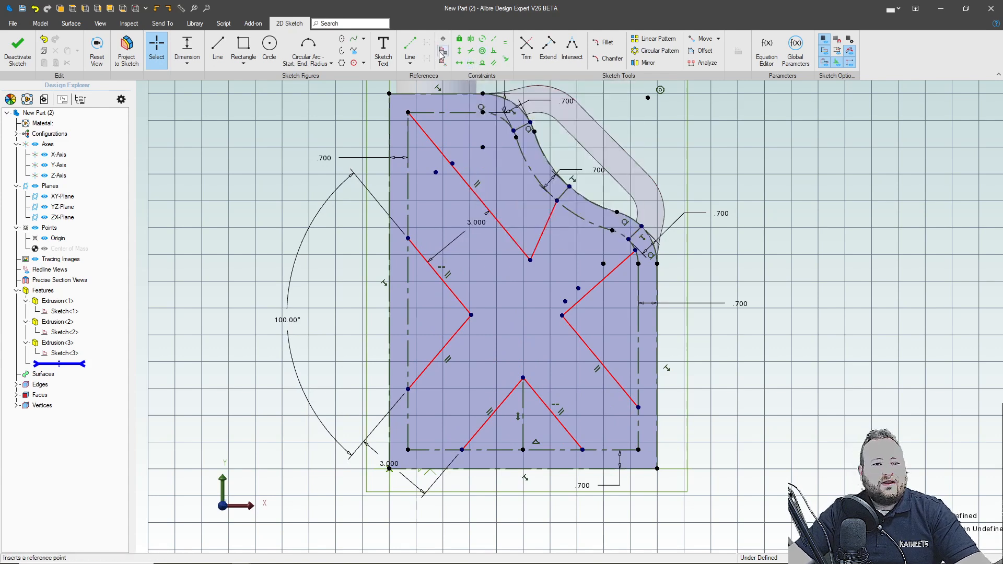
Constrain the top V's apex to align vertically with the inverted V's apex
left_click(460, 52)
left_click(530, 259)
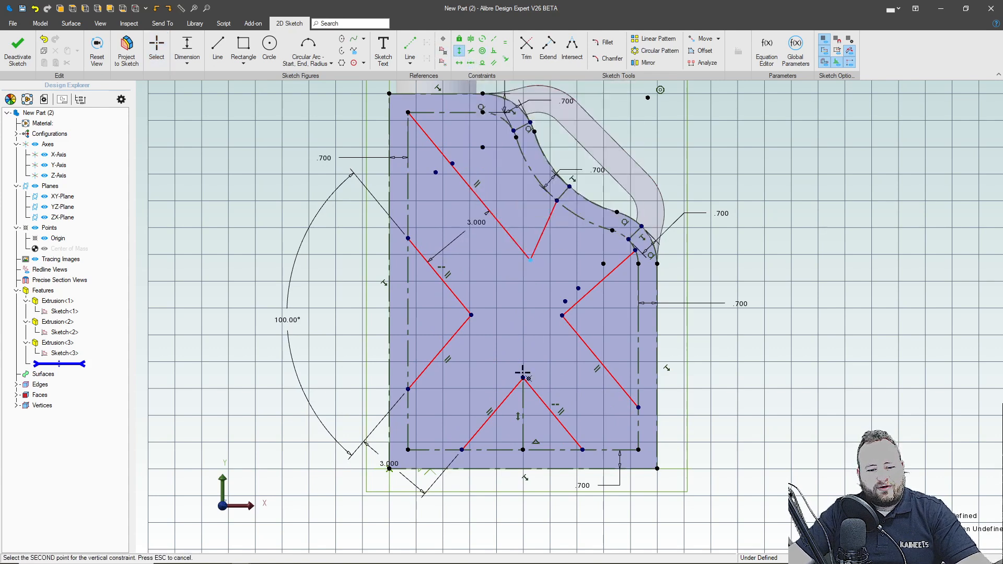
left_click(522, 377)
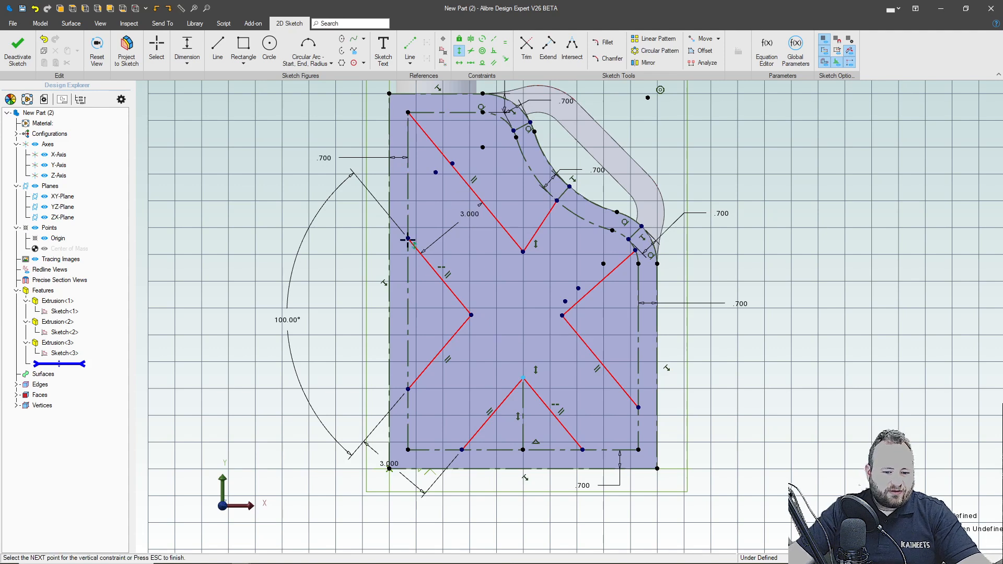
key("Escape")
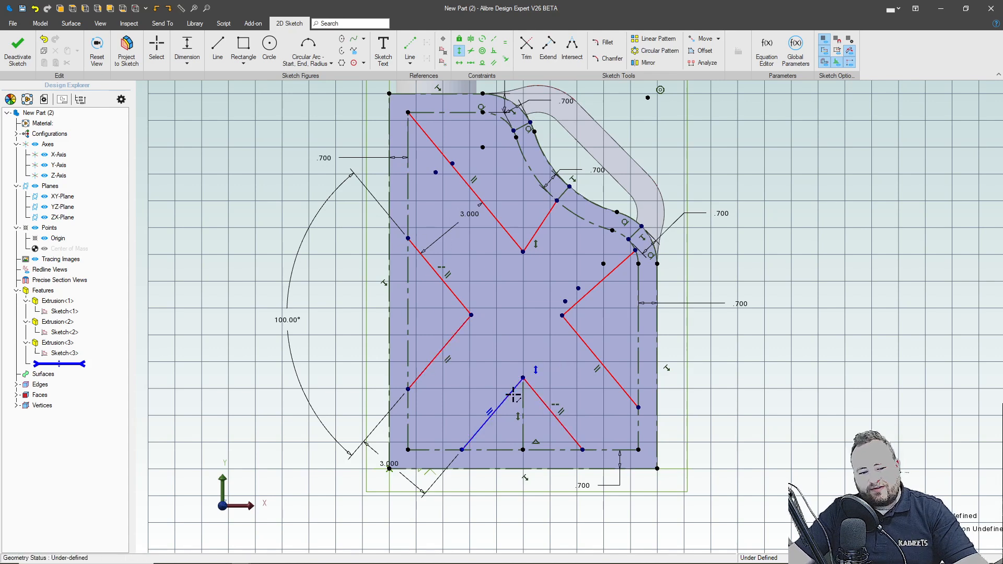
key("Escape")
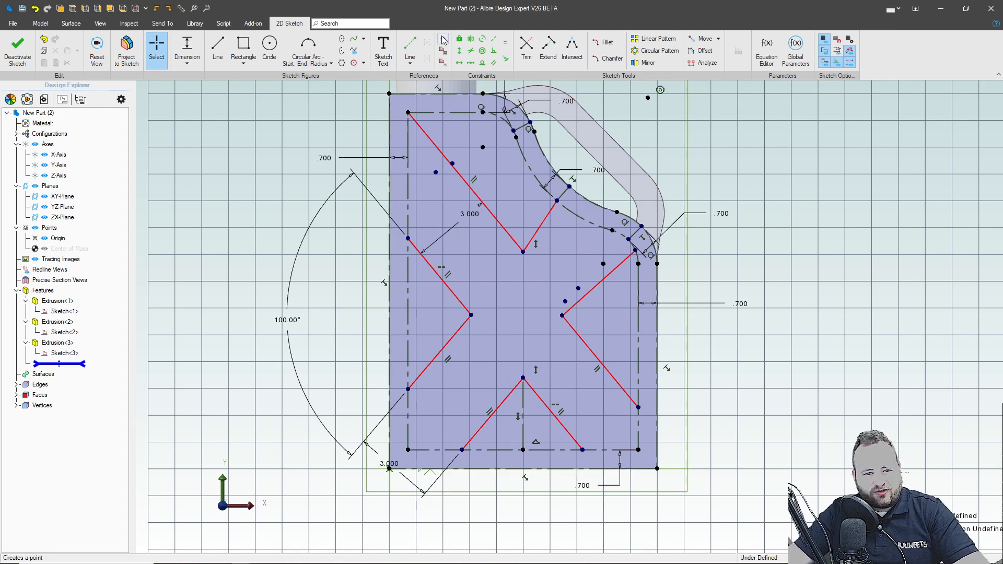
Make the top V's short line collinear with the long-side V's lower line, and the handle-side V's lines collinear with the inverted V's first and top V's long line
left_click(494, 39)
left_click(538, 226)
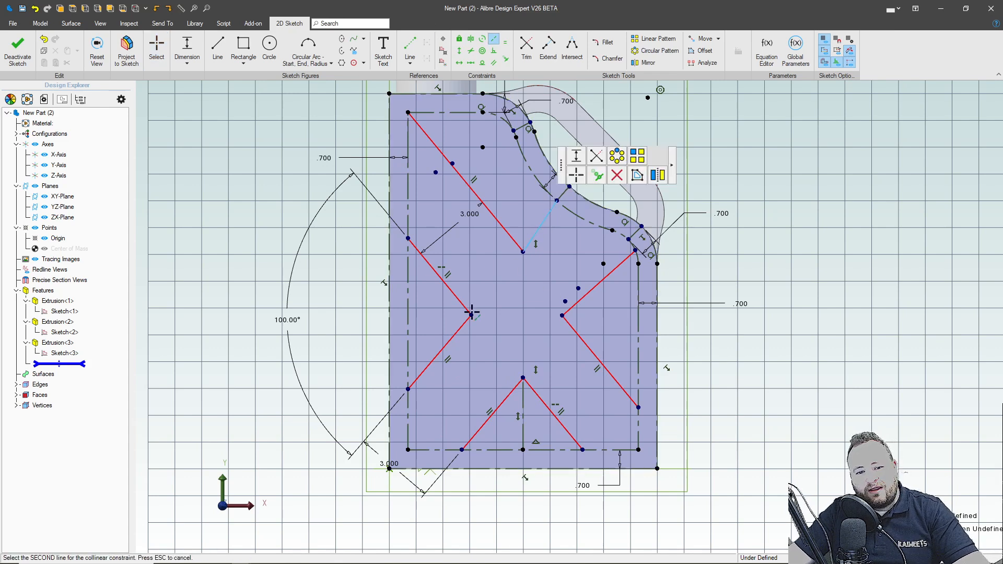
left_click(439, 351)
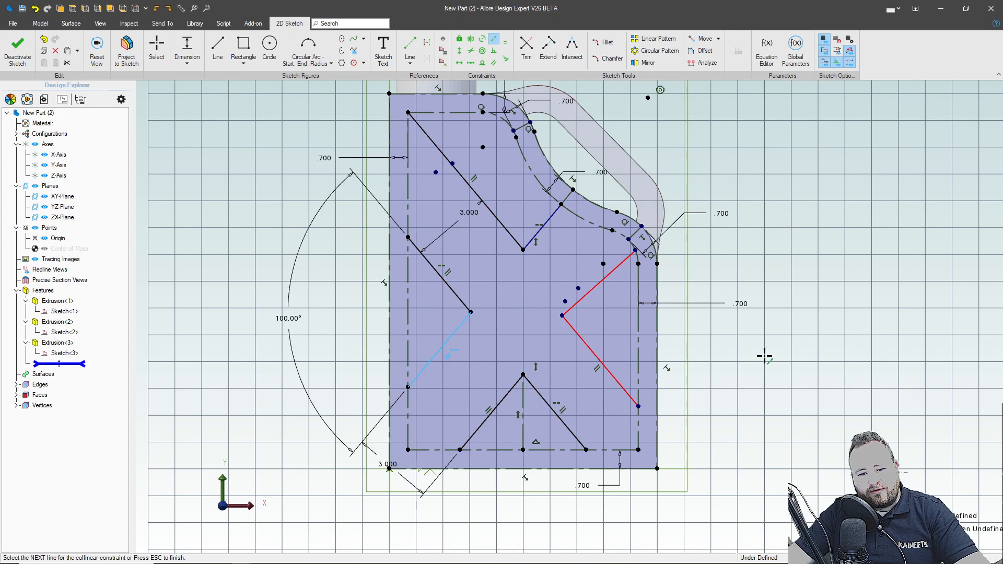
left_click(601, 280)
left_click(494, 407)
left_click(605, 366)
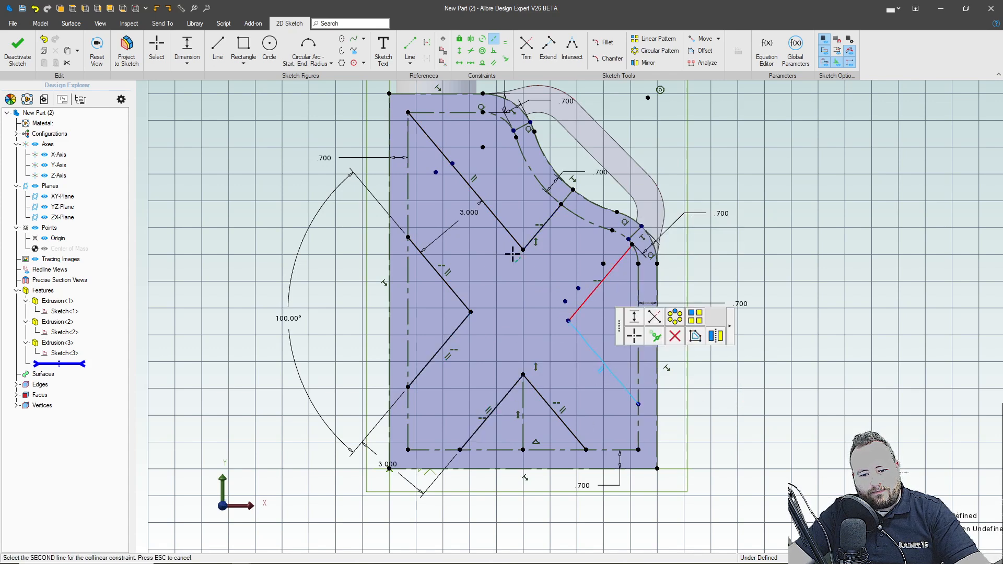
left_click(495, 219)
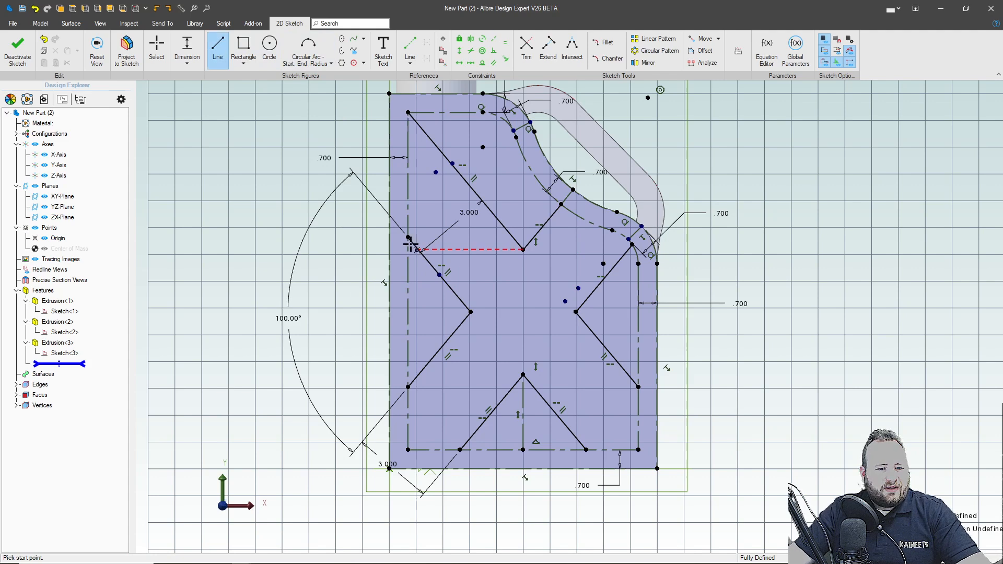
Close the long-side V and the inverted V with straight lines along the inset's vertical and bottom edges
left_click(408, 387)
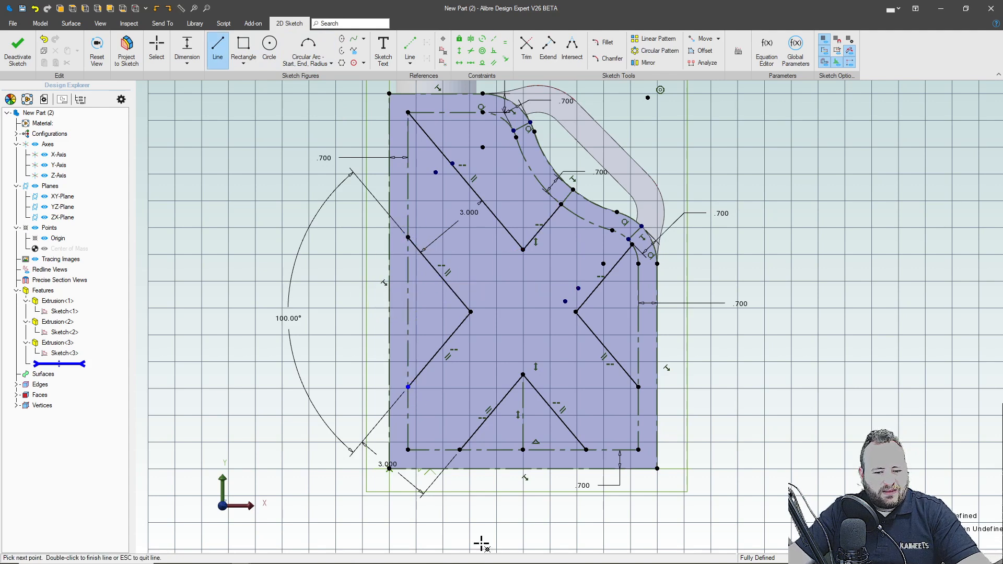
key("Escape")
left_click(460, 450)
double_click(586, 449)
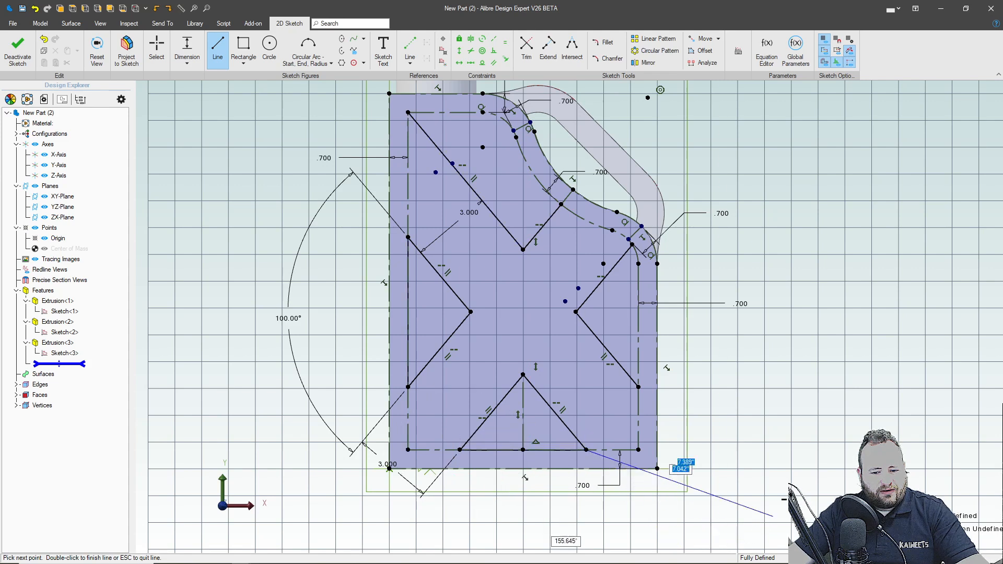
left_click(804, 480)
key("Escape")
key("Escape")
left_click(739, 470)
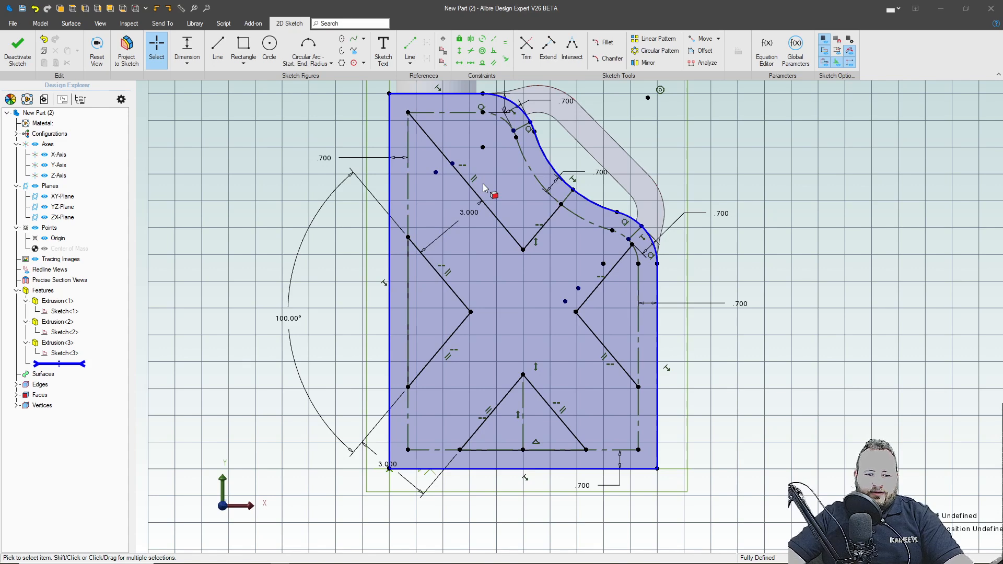
Draw a line along the inset's top edge from the top V's corner to the start of the curve
left_click(218, 46)
scroll(401, 112, "up", 4)
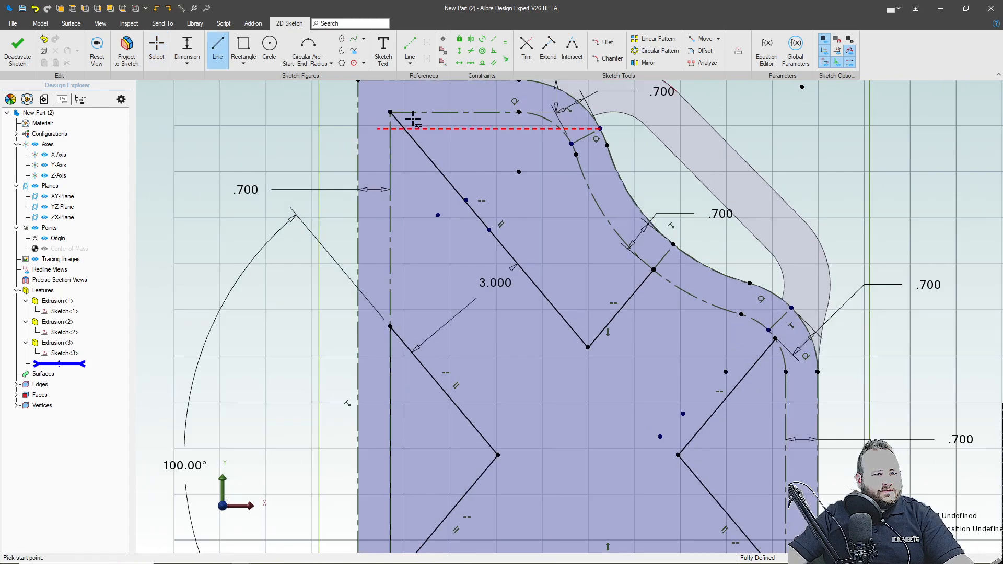
left_click(383, 110)
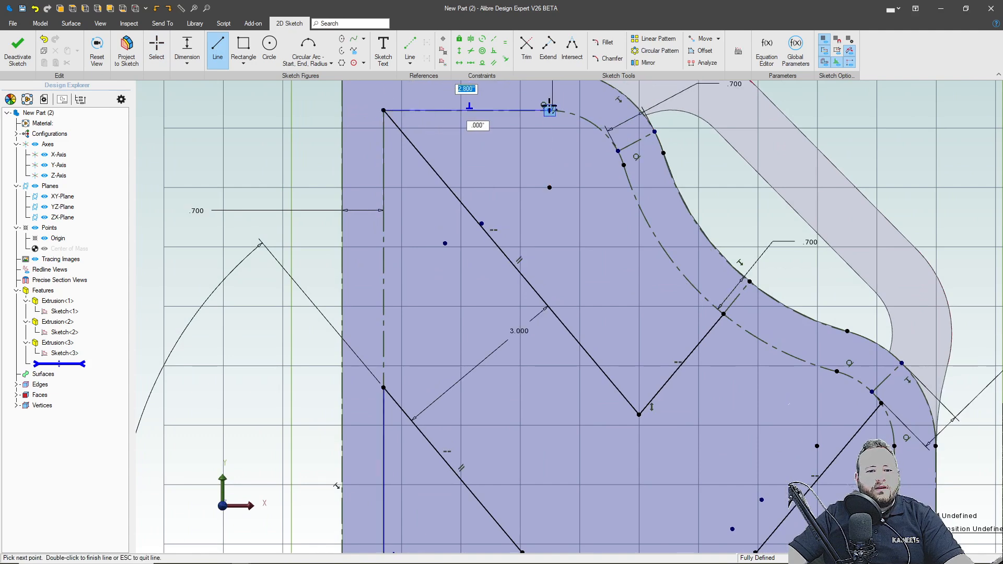
left_click(550, 110)
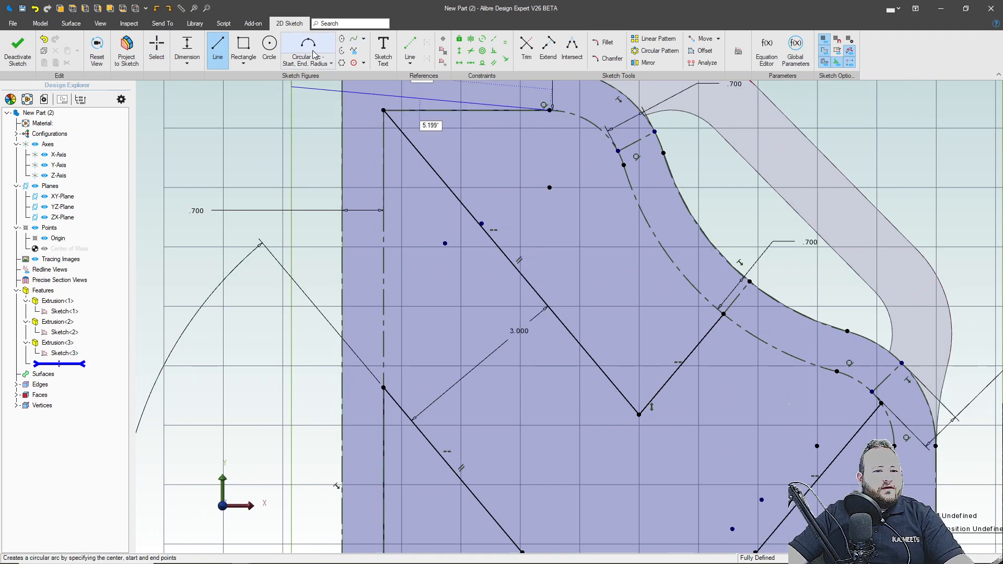
Trace the inset's upper corner curve and the long concave handle-side curve with two circular arcs
left_click(308, 46)
left_click(549, 110)
left_click(635, 141)
left_click(598, 125)
left_click(624, 165)
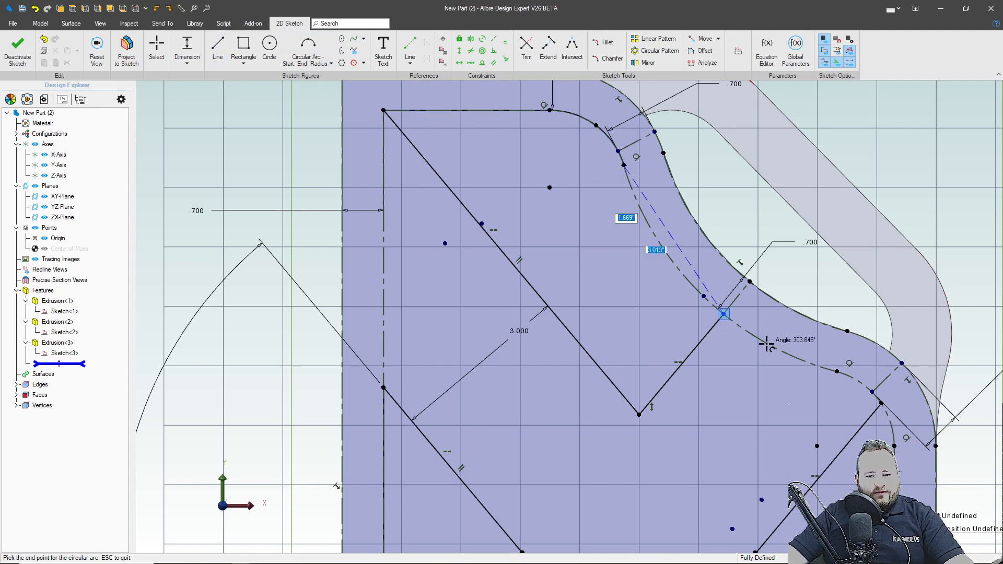
left_click(836, 371)
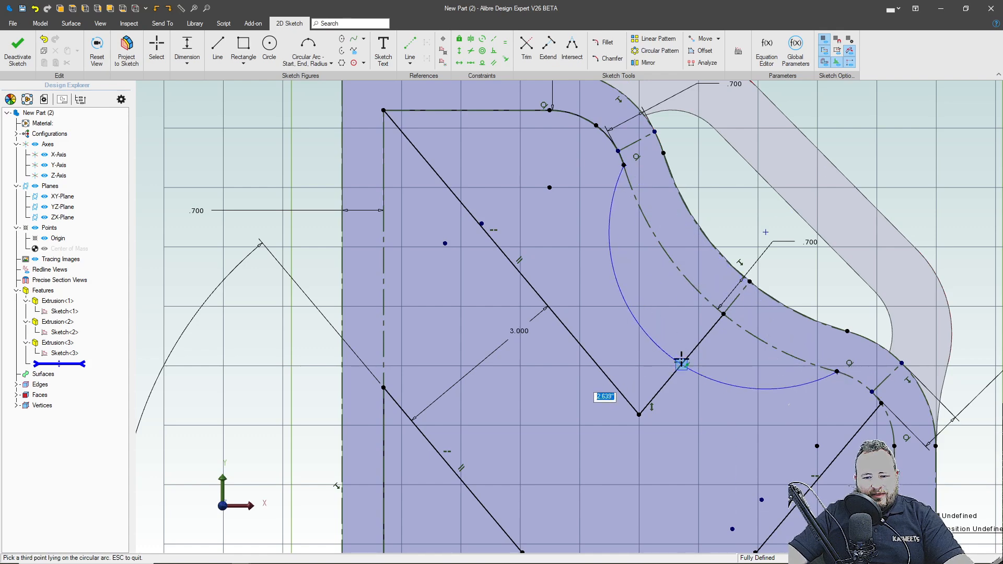
left_click(722, 312)
scroll(573, 261, "down", 5)
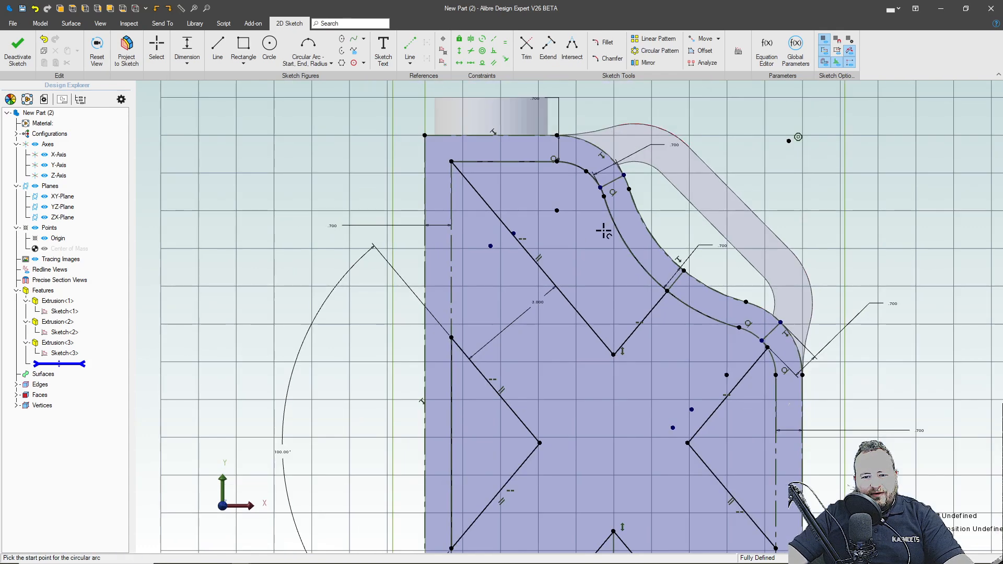
Trim the part of the concave arc that extends beyond the top V's short line
scroll(684, 304, "up", 4)
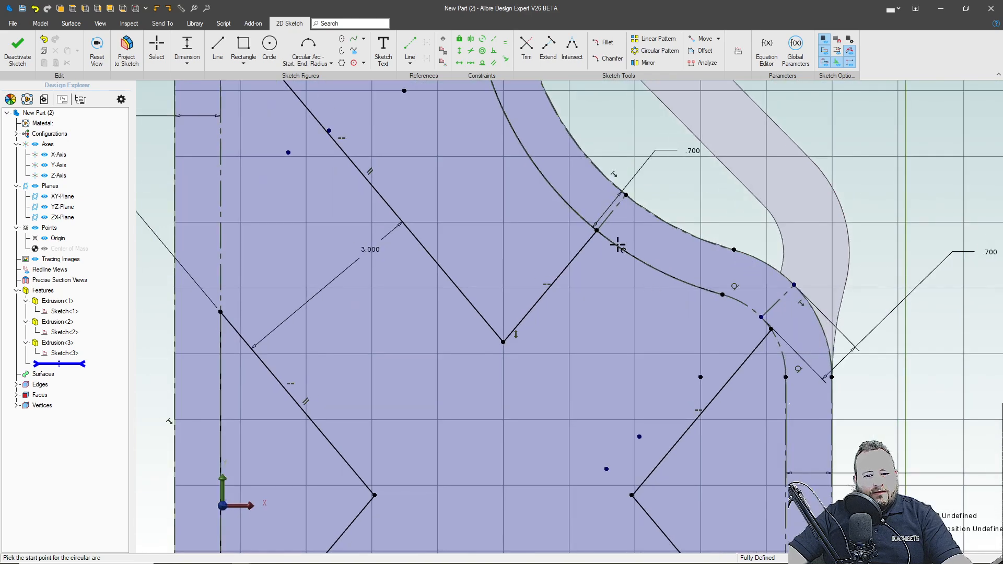
key("Escape")
left_click(527, 49)
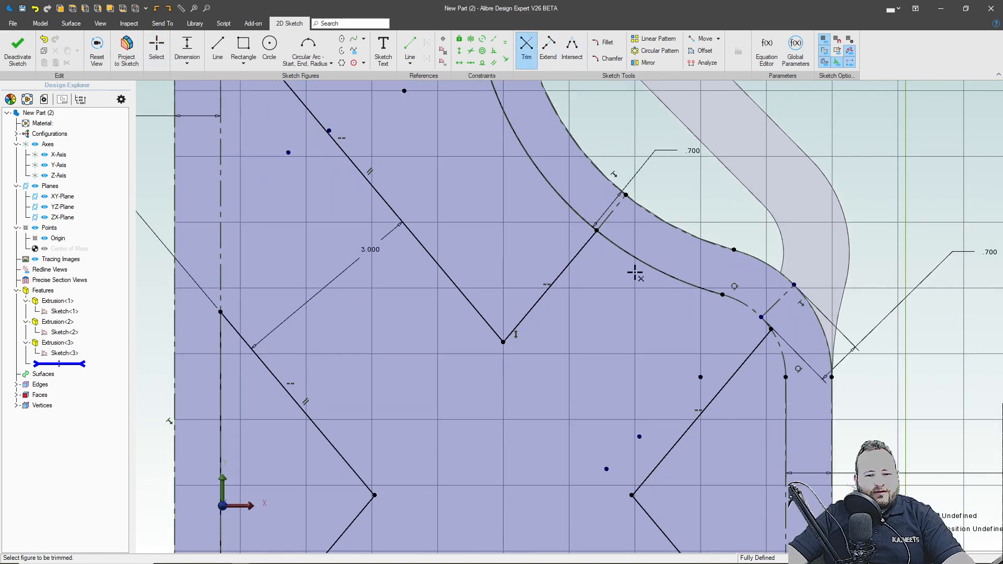
left_click(636, 263)
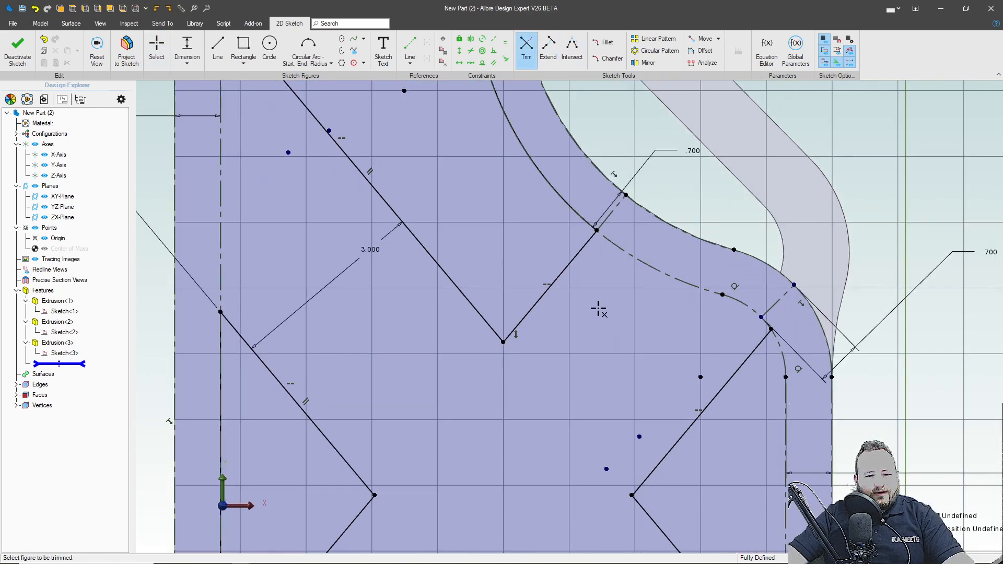
Trace the inset's lower corner curve with an arc from the handle-side V's upper end to the vertical edge, and pull the arc to test its constraints
scroll(598, 308, "down", 3)
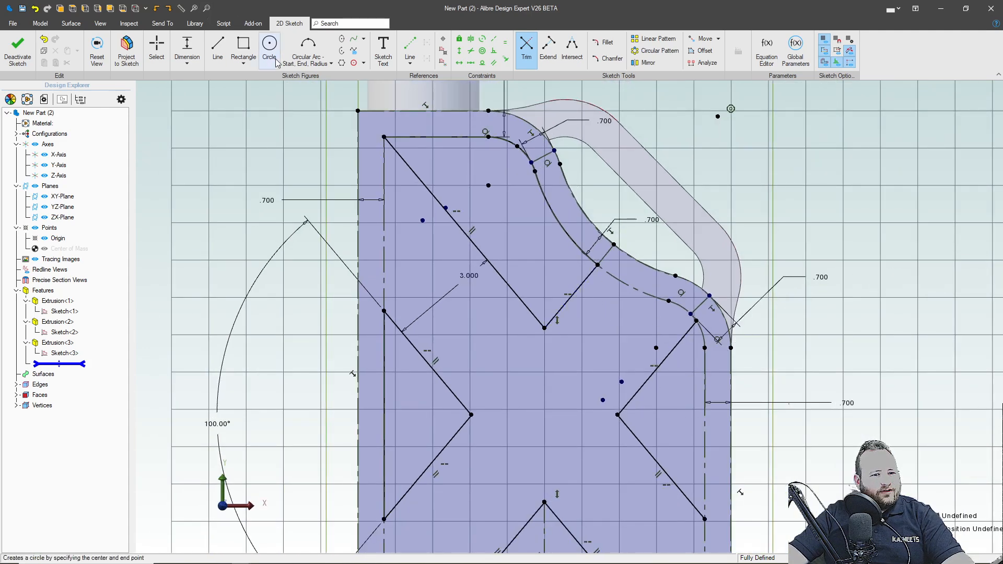
left_click(315, 52)
scroll(779, 416, "up", 5)
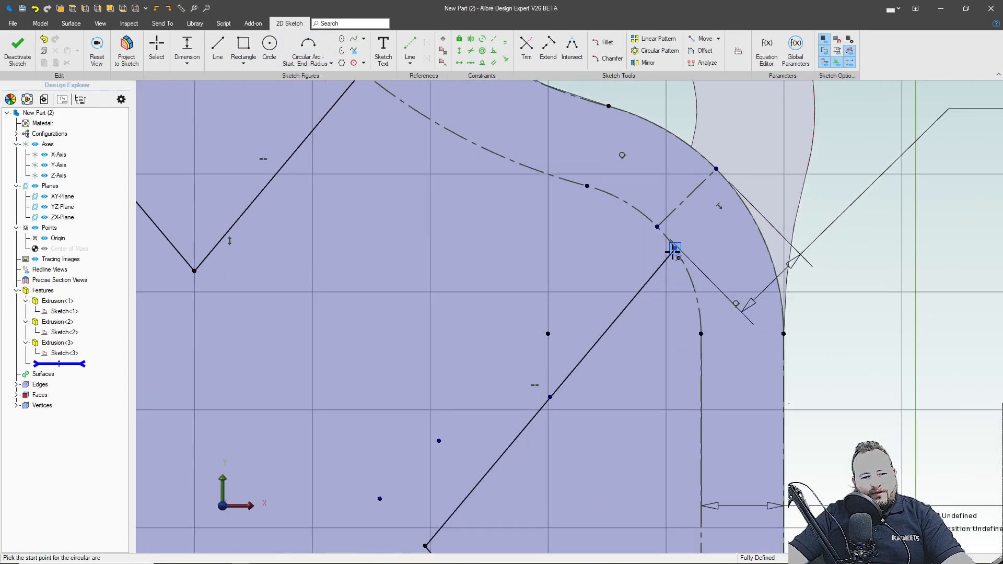
left_click(674, 250)
left_click(701, 333)
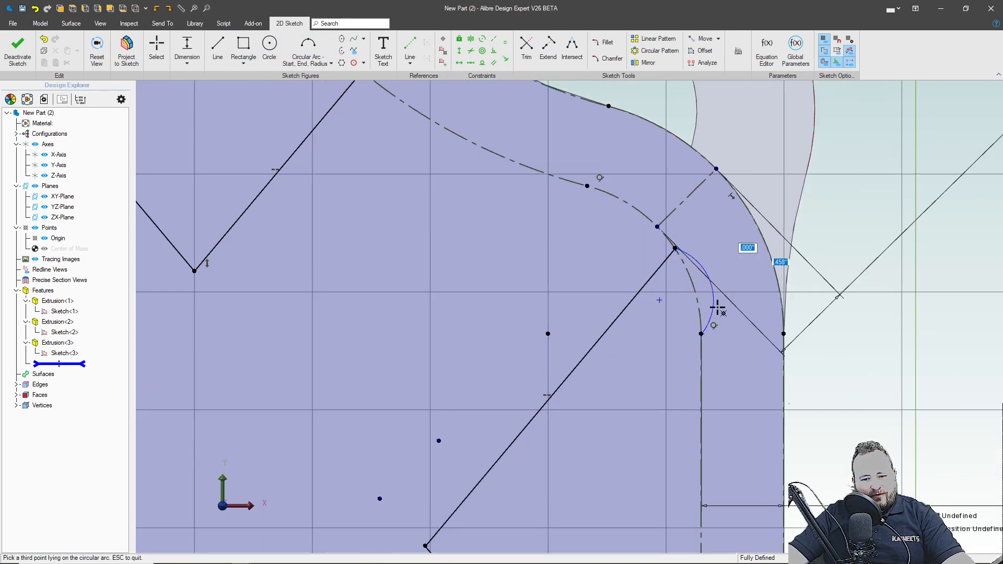
left_click(692, 277)
key("Escape")
mouse_move(690, 278)
left_mouse_down()
mouse_move(683, 282)
mouse_move(840, 344)
left_mouse_up()
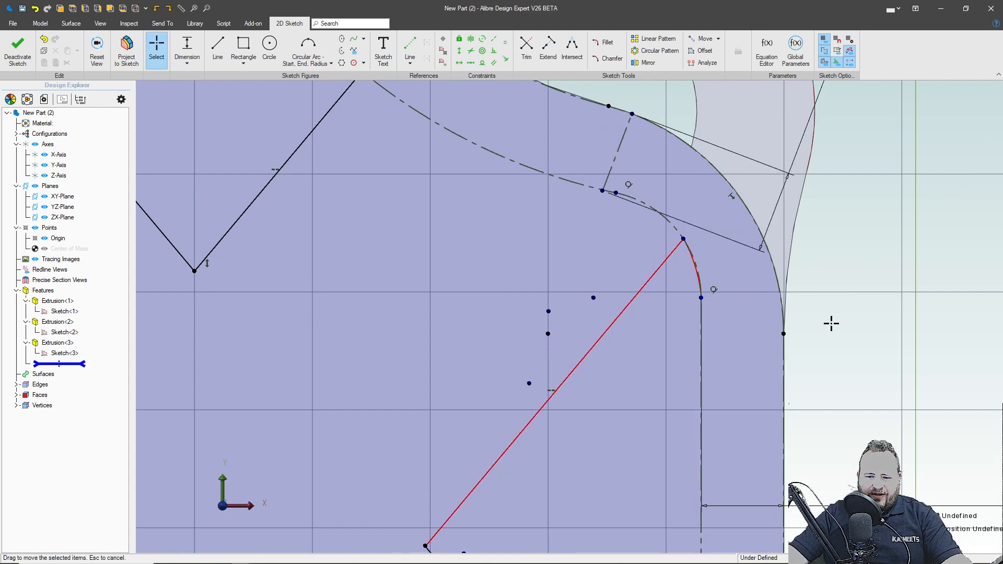
Undo the lower corner arc and its pull test, test how the inset's lower corner curve moves, and revert that move
key("ctrl+z")
key("ctrl+z")
mouse_move(700, 335)
left_mouse_down()
mouse_move(734, 298)
mouse_move(688, 304)
mouse_move(695, 349)
mouse_move(710, 356)
left_mouse_up()
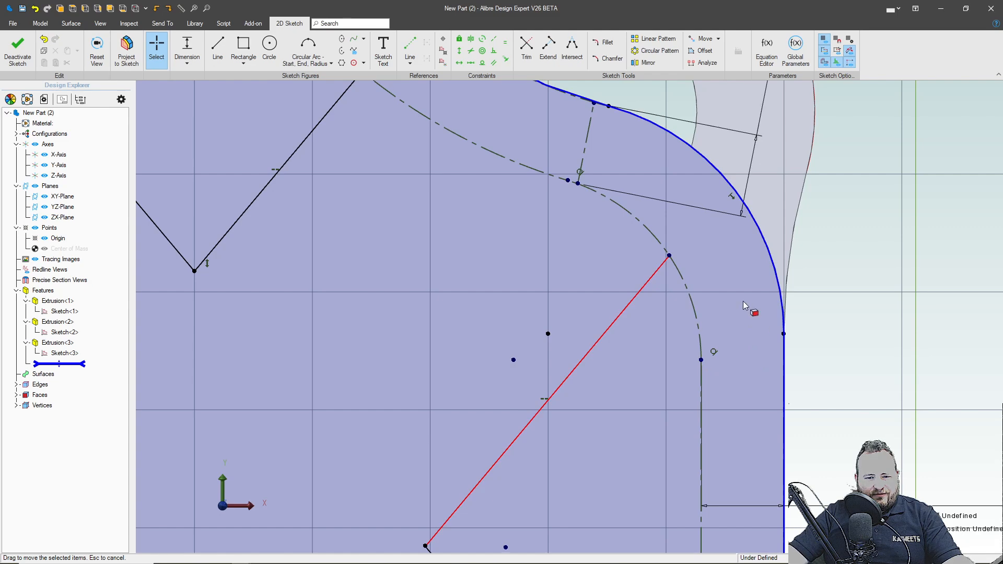
key("ctrl+z")
scroll(697, 269, "down", 5)
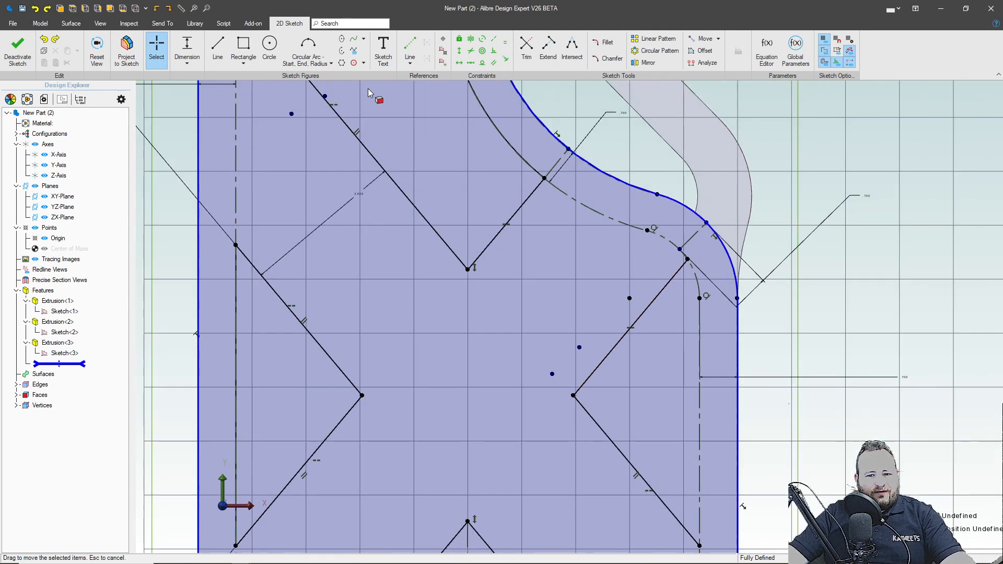
Try to make the inset's lower corner curve concentric with the body's outer corner curve
left_click(482, 50)
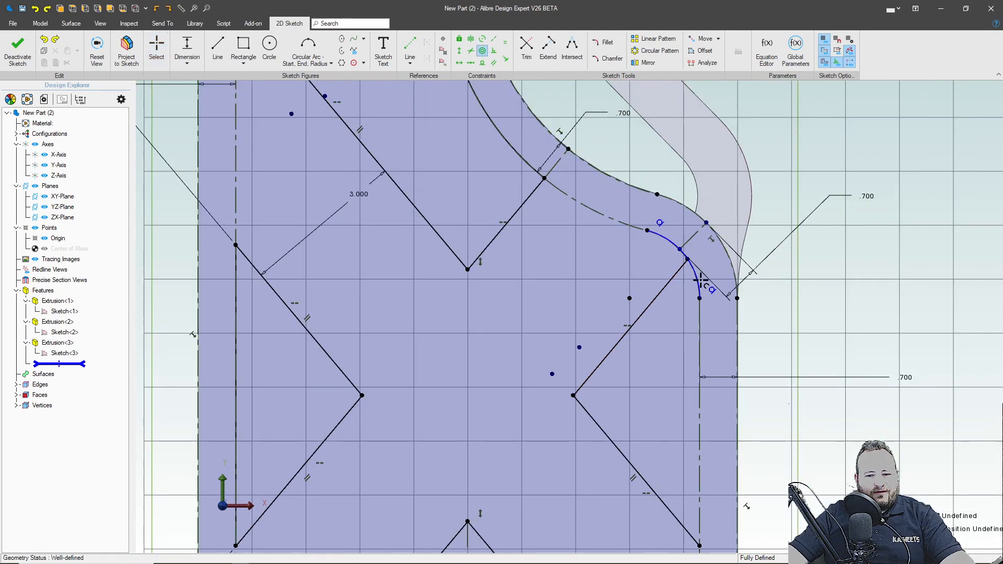
left_click(704, 277)
mouse_move(742, 250)
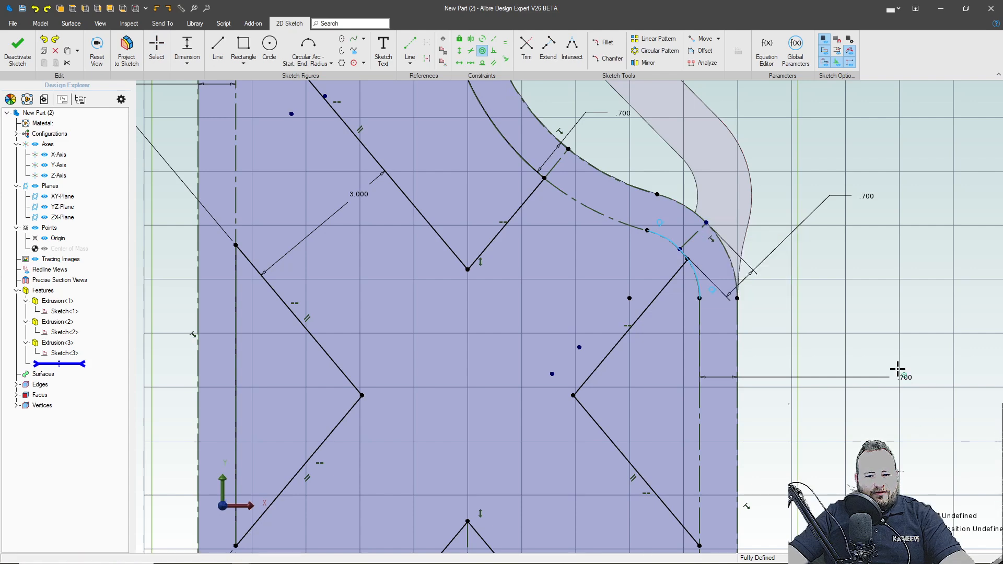
left_click(729, 264)
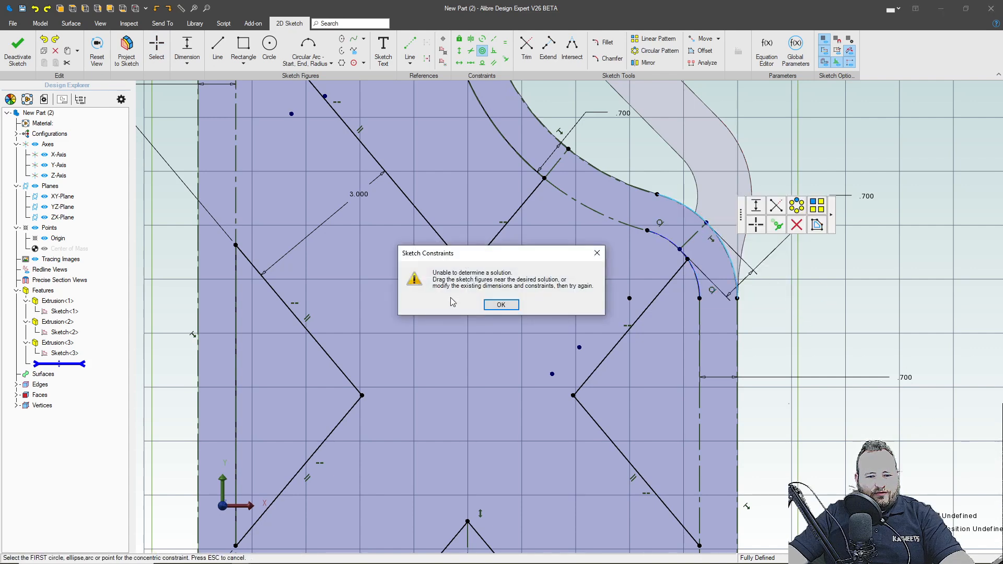
left_click(503, 307)
key("Escape")
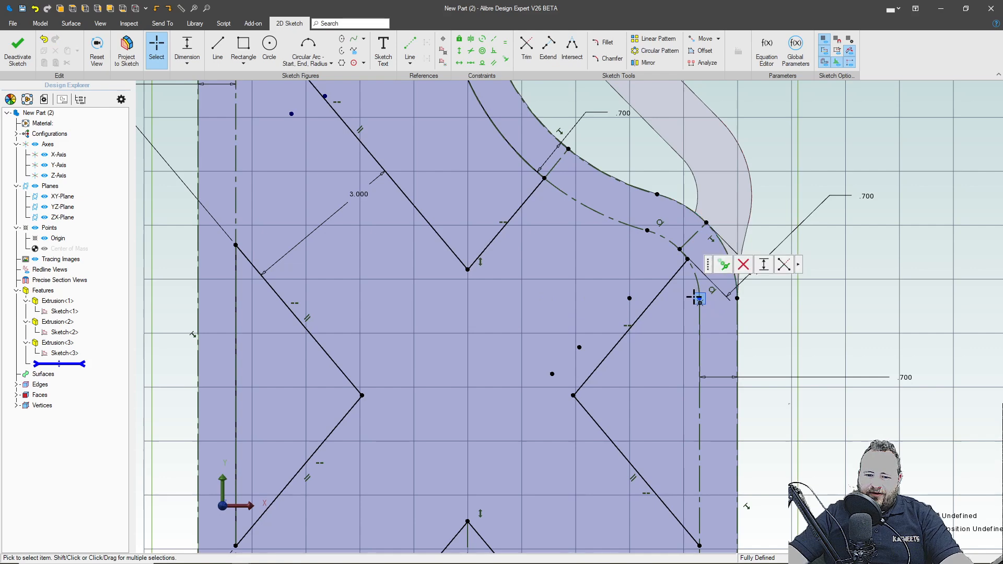
Pull down the inset's lower corner curve end and make its offset reference line's outer end coincident with the body corner curve's lower endpoint
scroll(694, 300, "up", 2)
left_click_drag(690, 317, 662, 398)
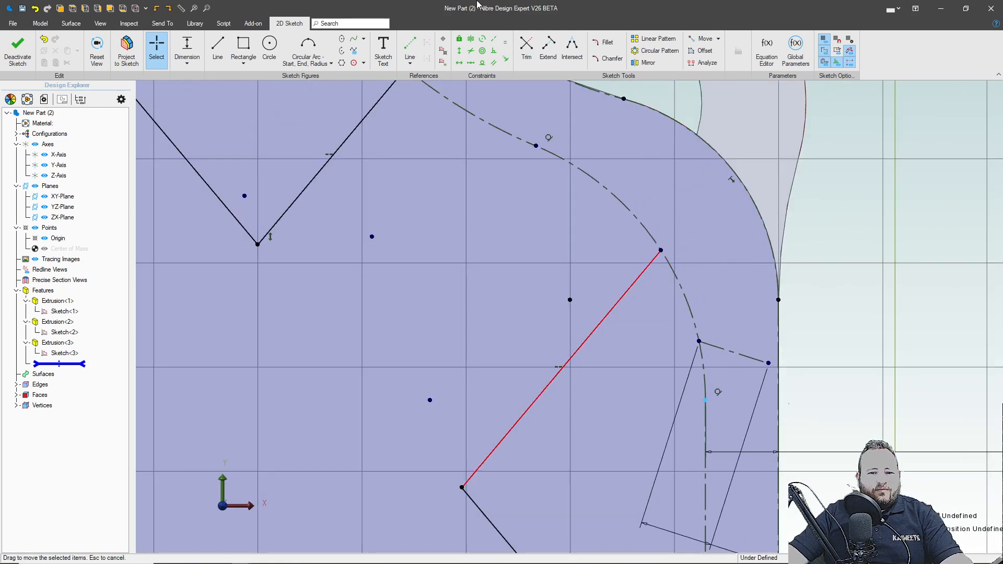
left_click(506, 58)
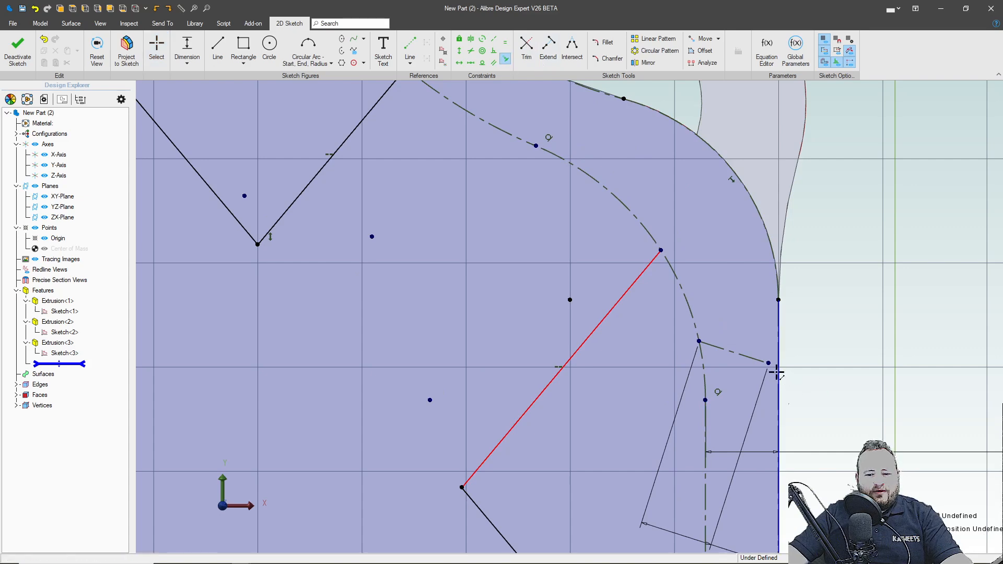
left_click(779, 301)
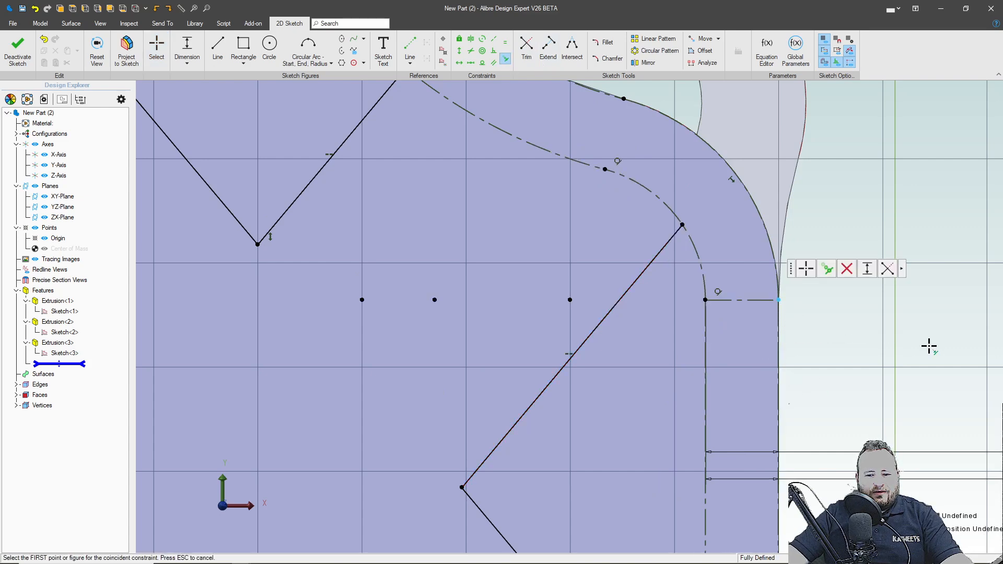
scroll(826, 300, "down", 3)
scroll(788, 286, "down", 3)
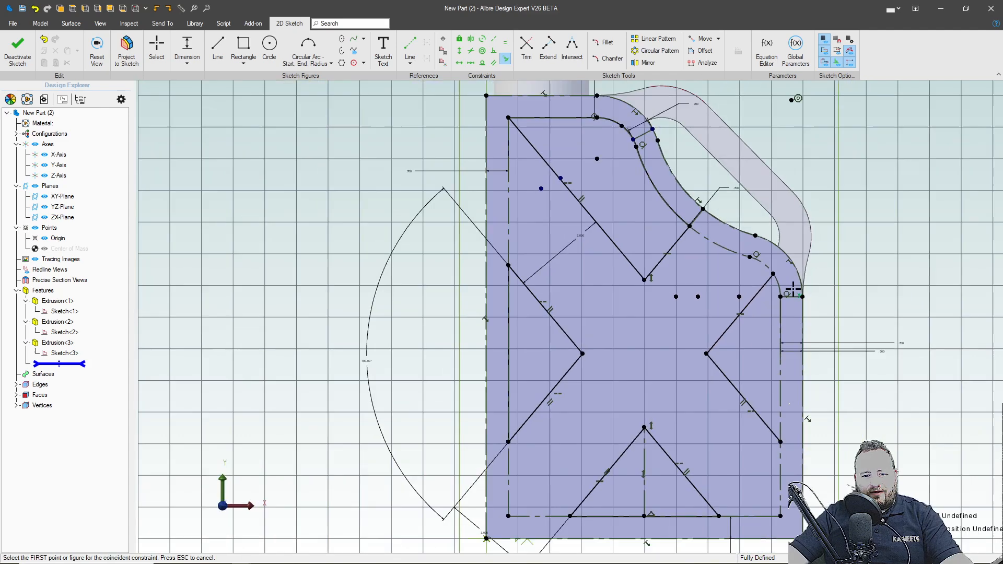
Draw a circular arc from the top of the inset's vertical edge to the handle-side V's upper end
scroll(788, 286, "up", 5)
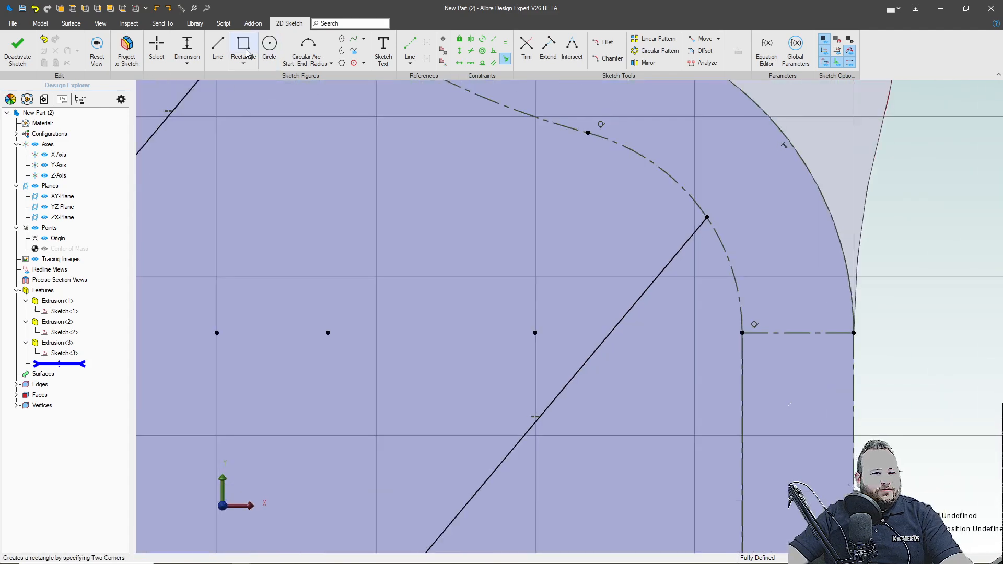
left_click(308, 47)
left_click(742, 332)
left_click(707, 217)
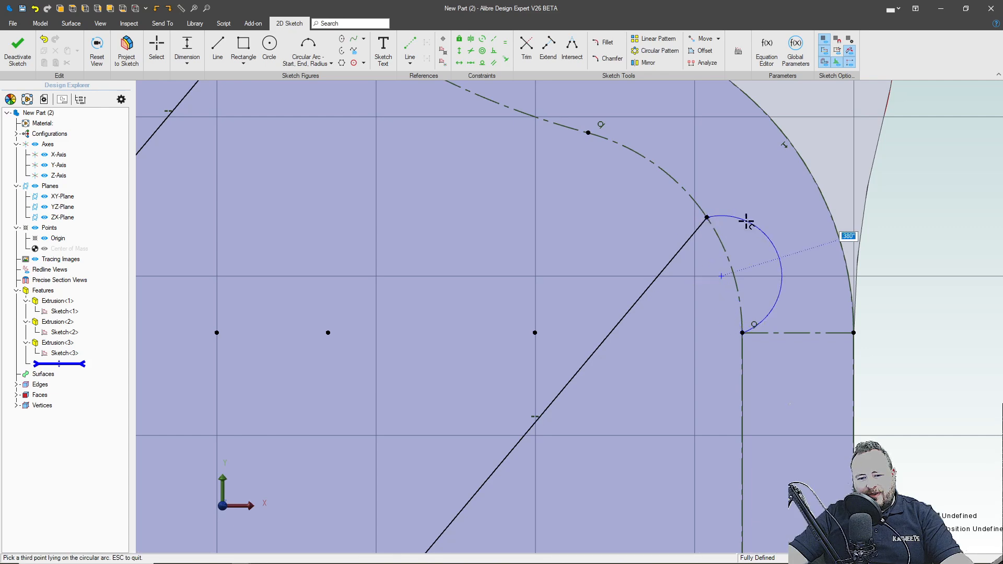
left_click(750, 263)
key("Escape")
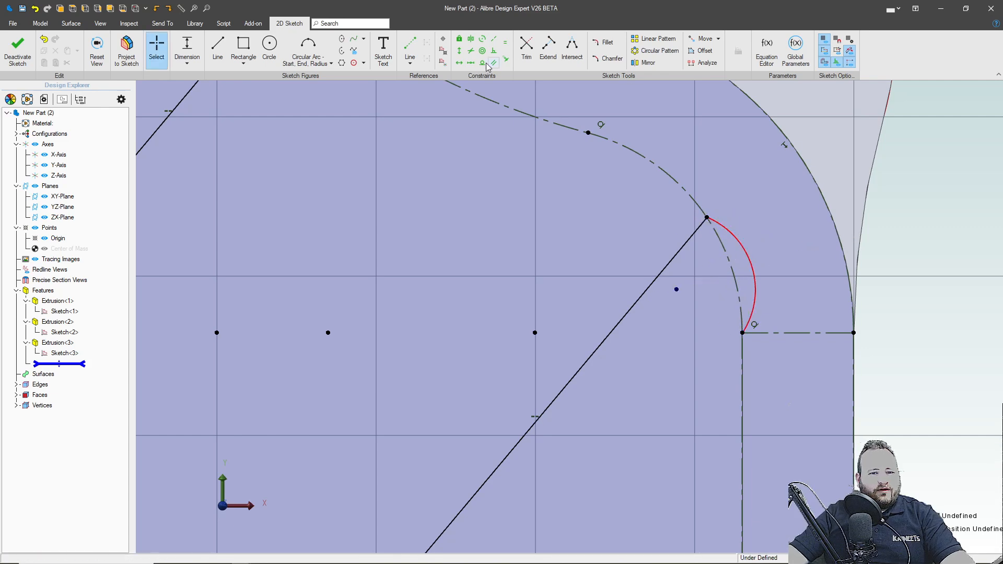
Constrain the new arc to equal size with the inset's dashed lower corner curve
left_click(505, 43)
left_click(730, 253)
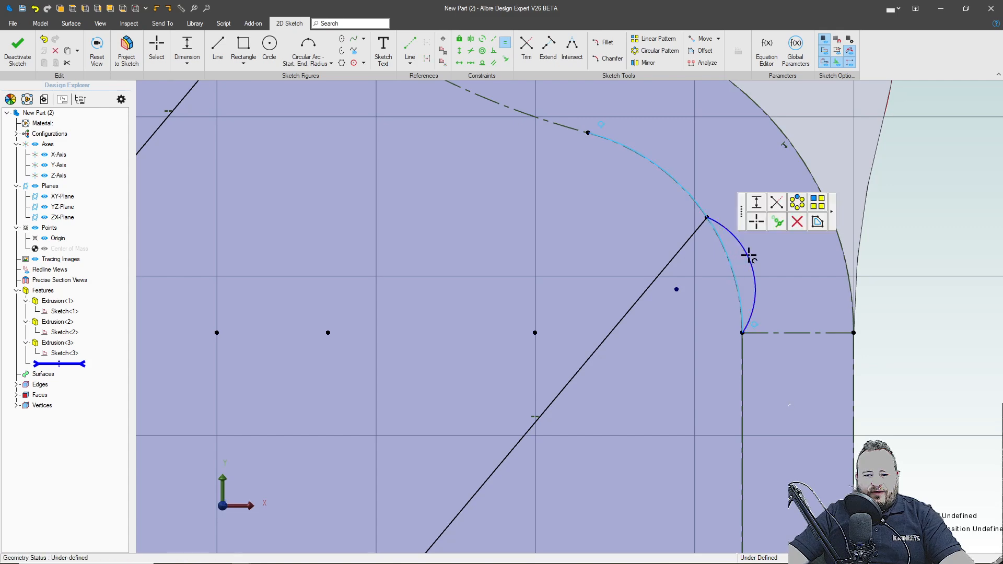
left_click(748, 256)
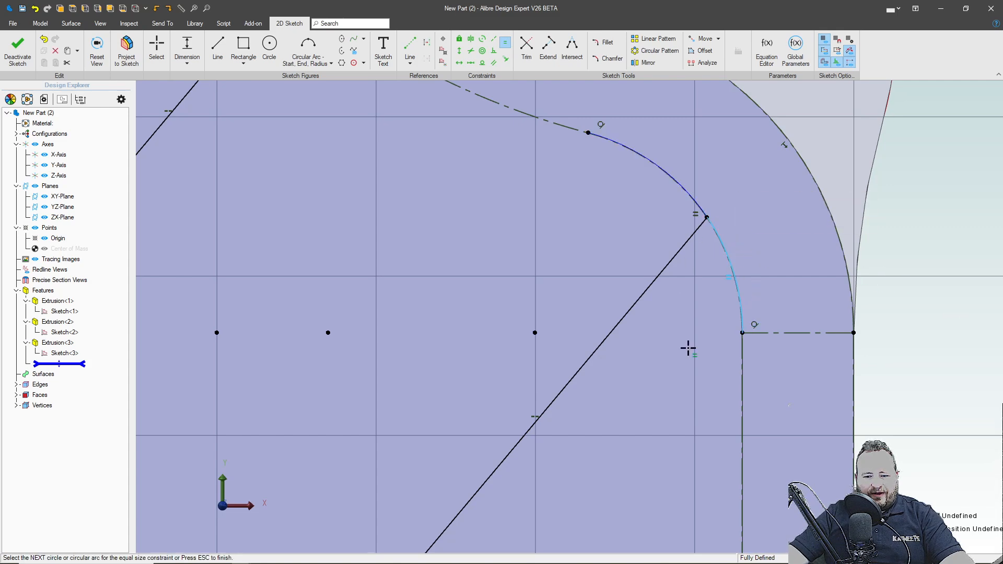
Close the handle-side V profile with a line along the inset's vertical edge to the V's lower end, and finish the sketch
scroll(730, 269, "down", 5)
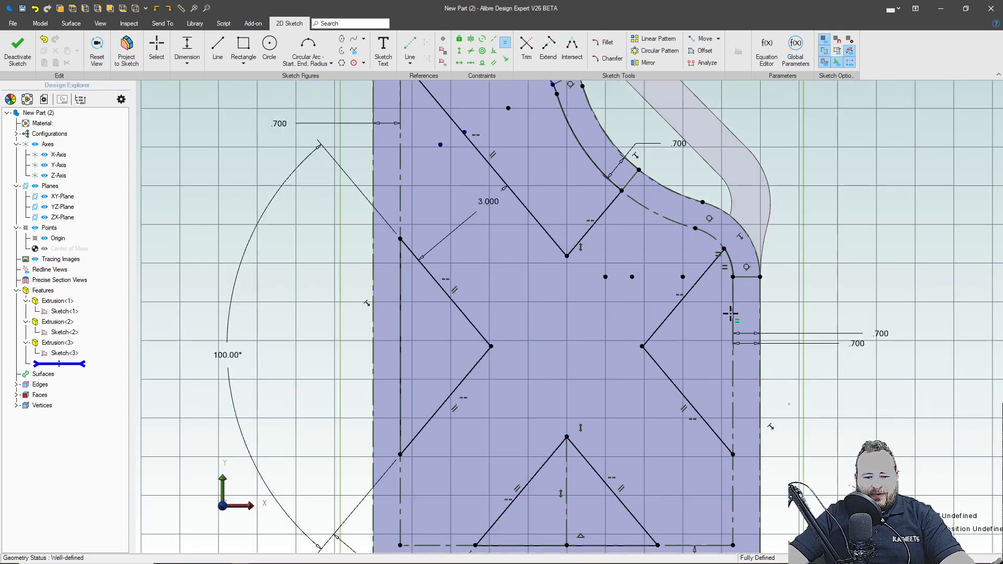
left_click(217, 45)
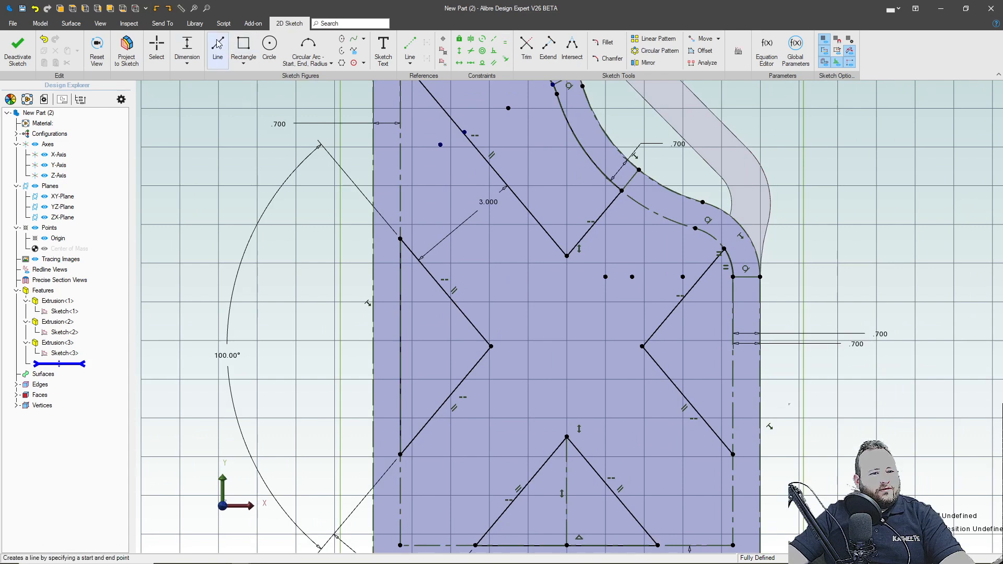
left_click(733, 276)
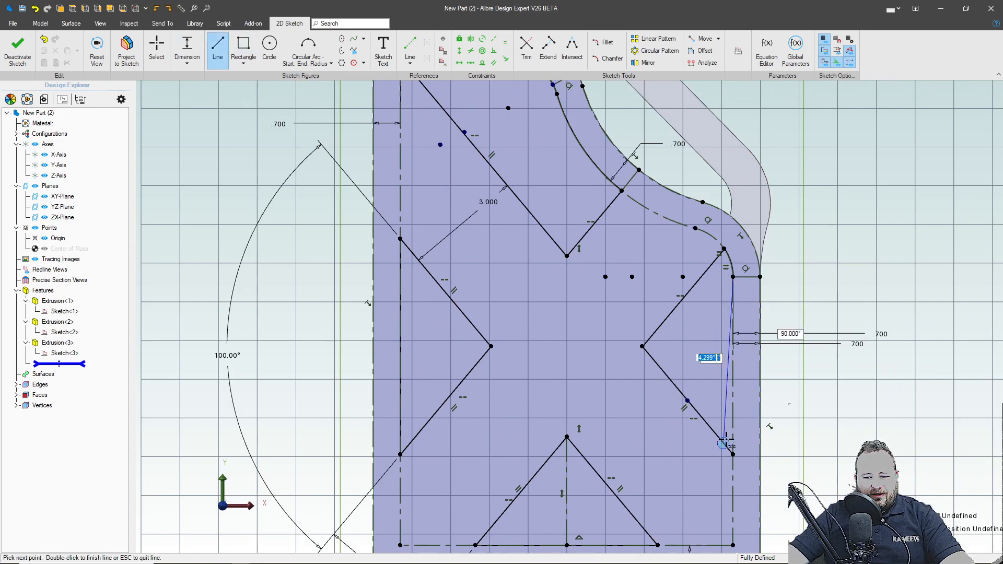
key("Escape")
scroll(902, 261, "down", 3)
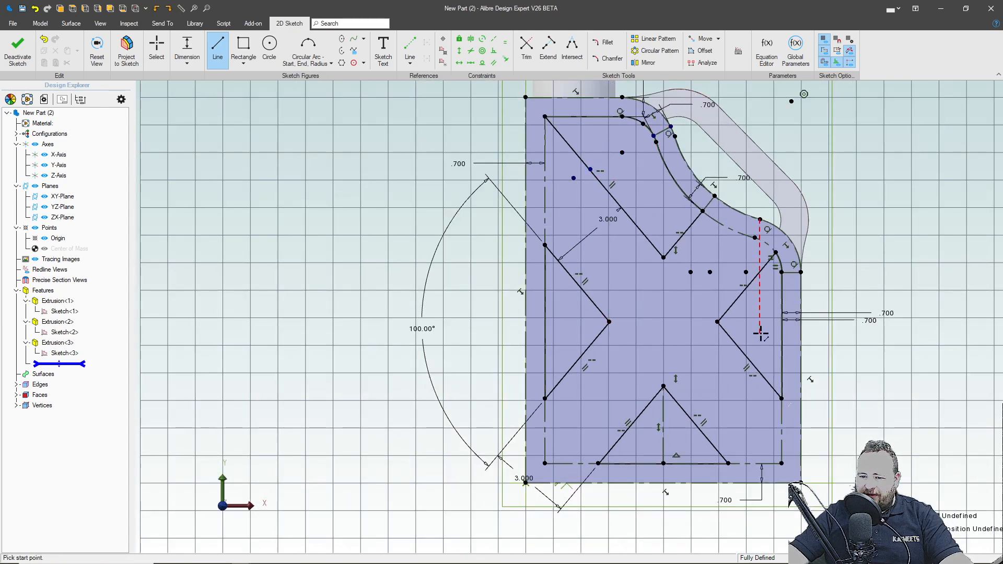
left_click(17, 49)
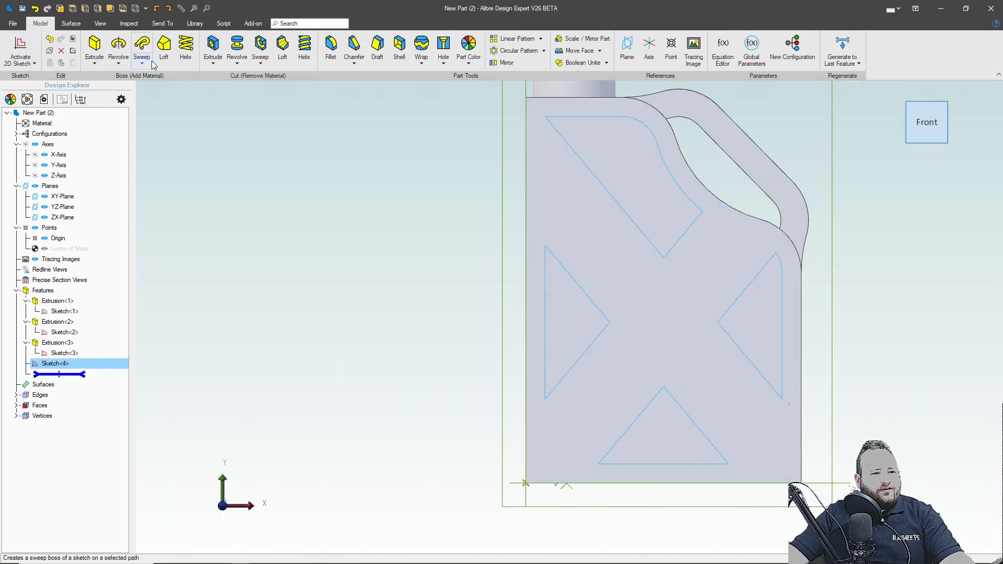
Extrude-cut the four panel profiles on the front face with a depth of -.25 inches
left_click(212, 48)
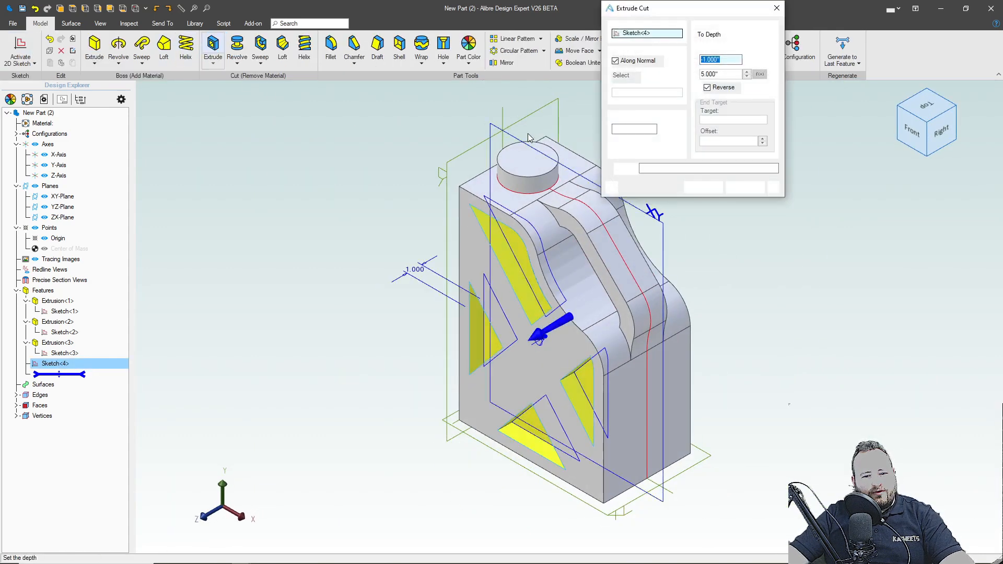
type("-")
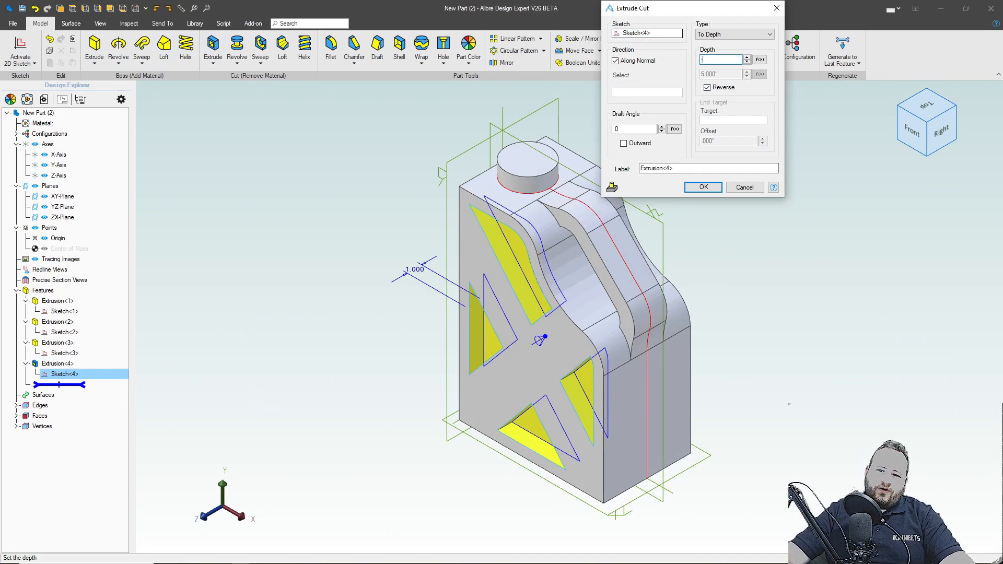
type(".25")
key("Return")
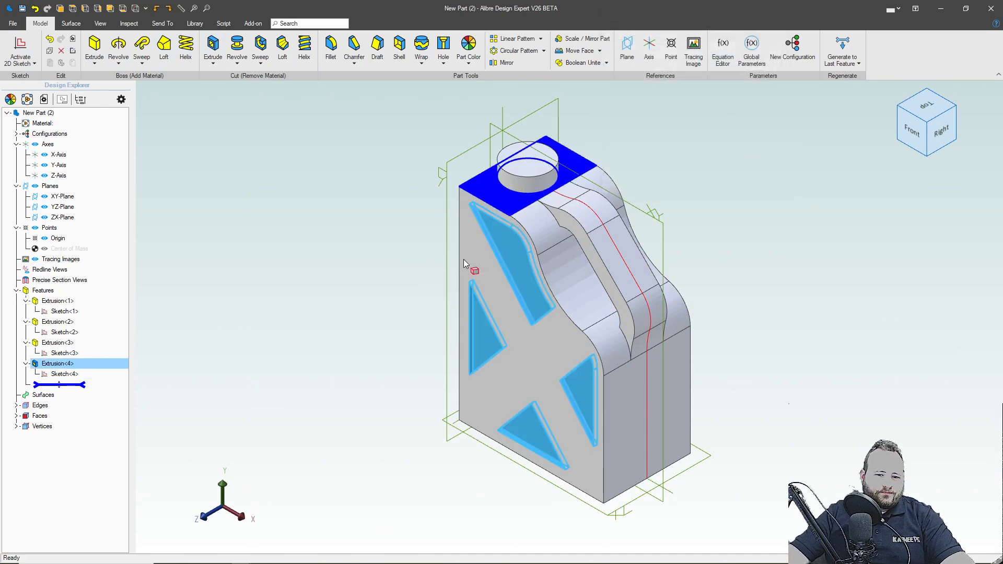
Mirror the panel cut feature about the XY-Plane onto the back of the bottle
left_click(501, 63)
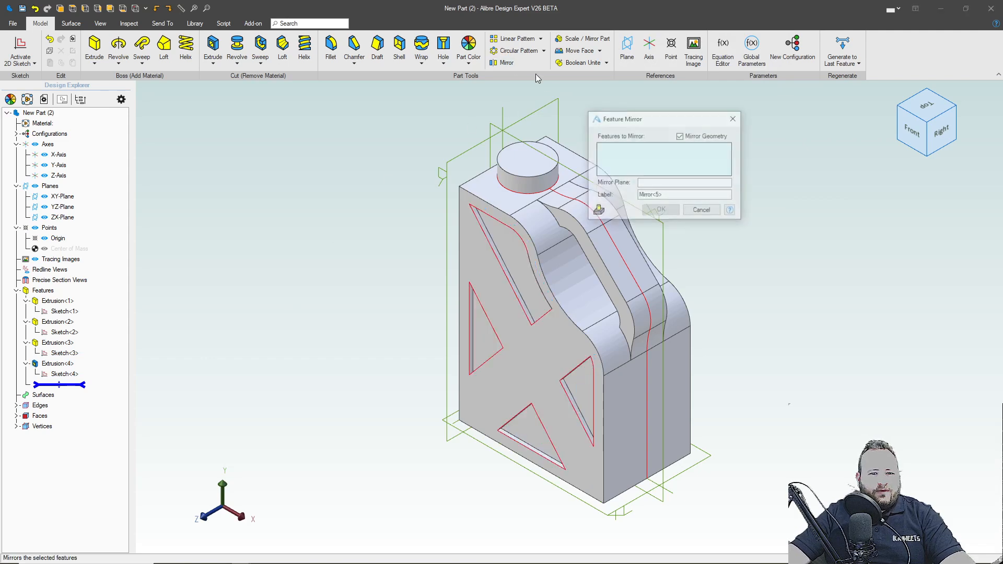
left_click(528, 281)
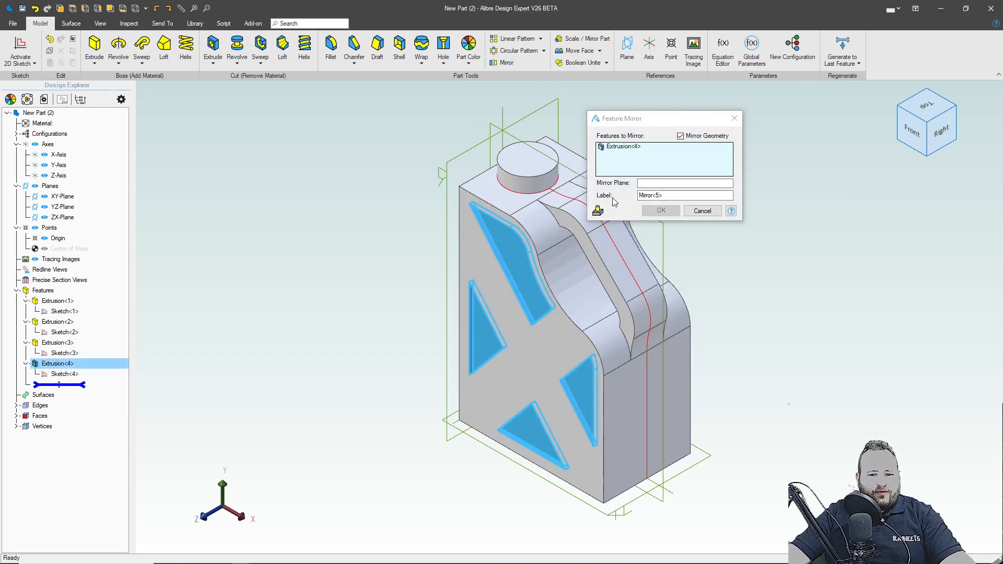
left_click(679, 183)
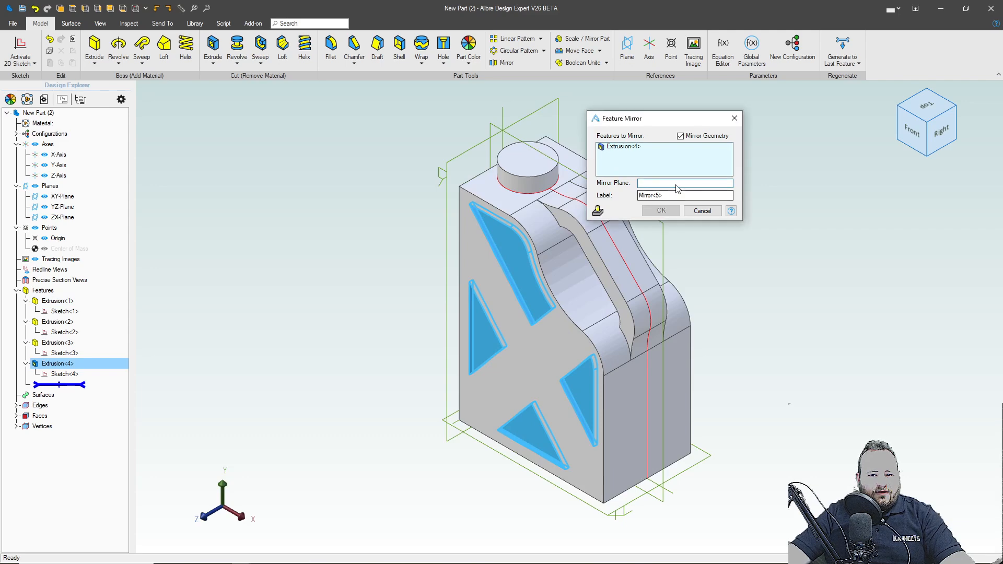
left_click(516, 141)
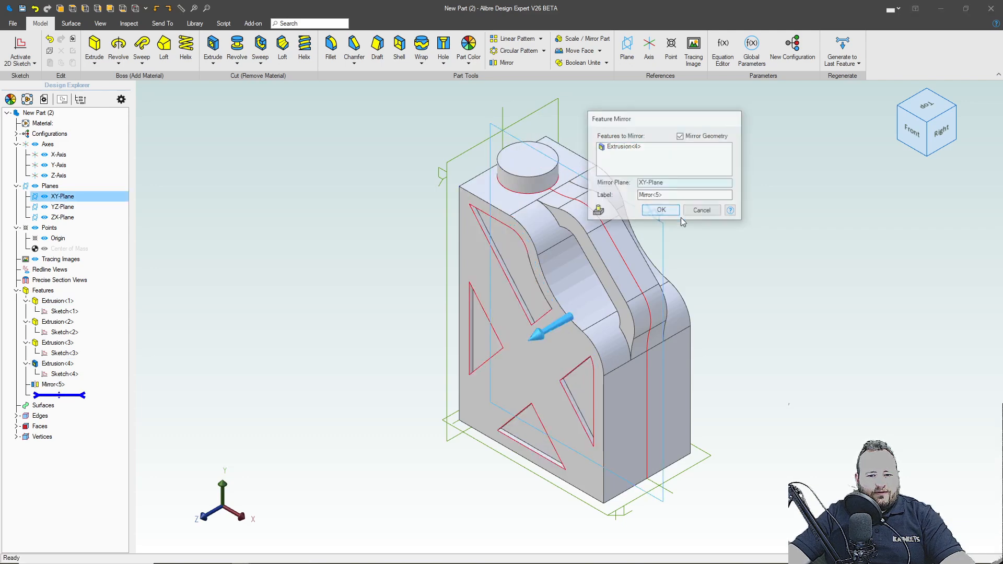
left_click(661, 210)
mouse_move(784, 368)
middle_mouse_down()
mouse_move(729, 346)
mouse_move(704, 349)
mouse_move(801, 362)
mouse_move(790, 361)
middle_mouse_up()
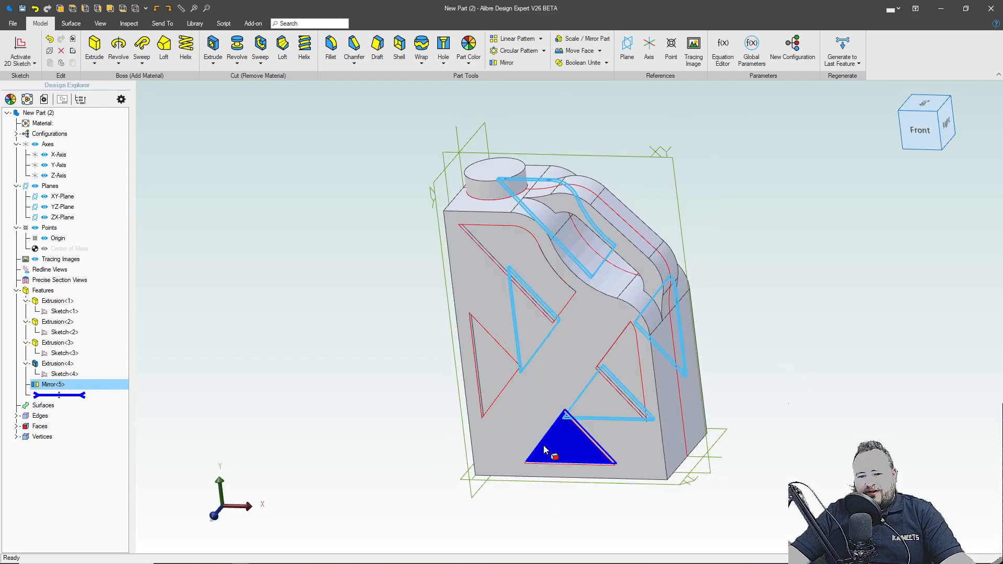
left_click(370, 439)
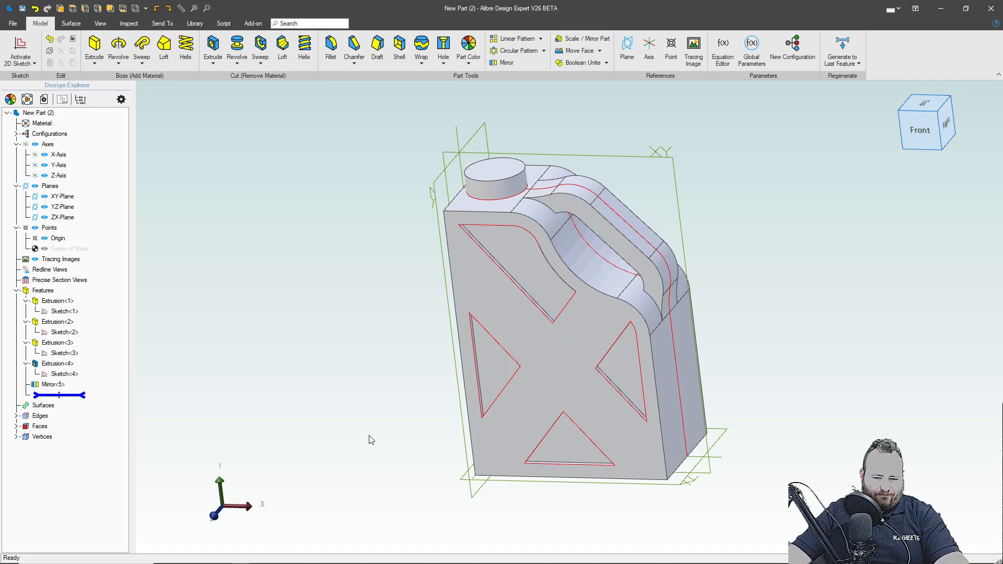
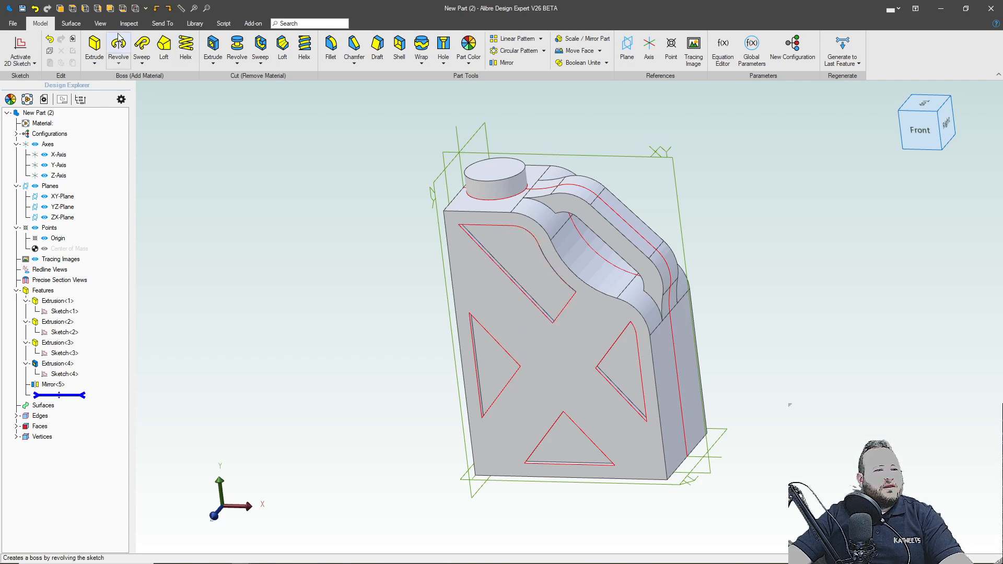
Start a constant-radius fillet of .700 inches on the bottle's bottom face and the handle-side vertical face
left_click(331, 46)
key("BackSpace")
left_click(820, 163)
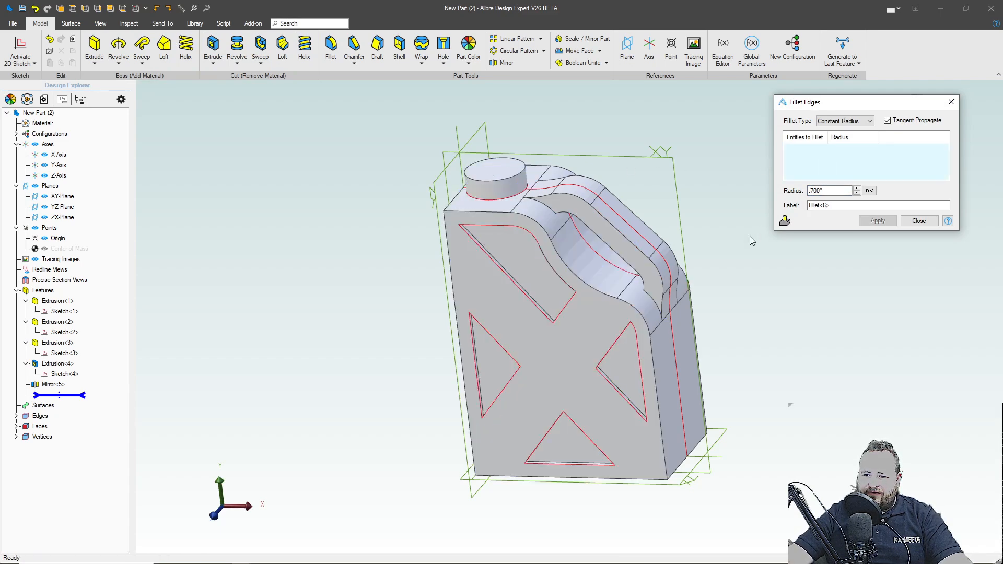
middle_click_drag(750, 305, 713, 209)
left_click(577, 396)
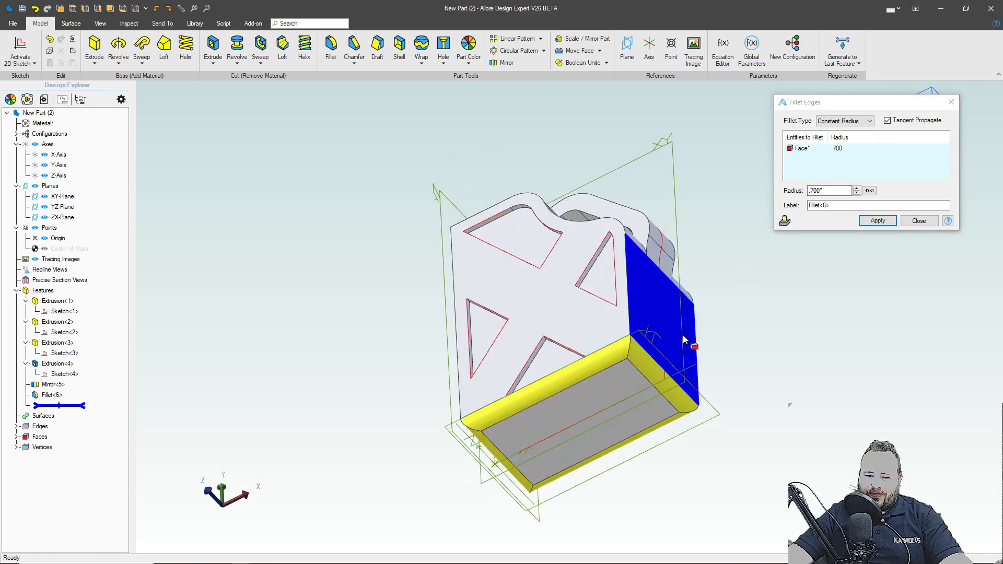
left_click(632, 290)
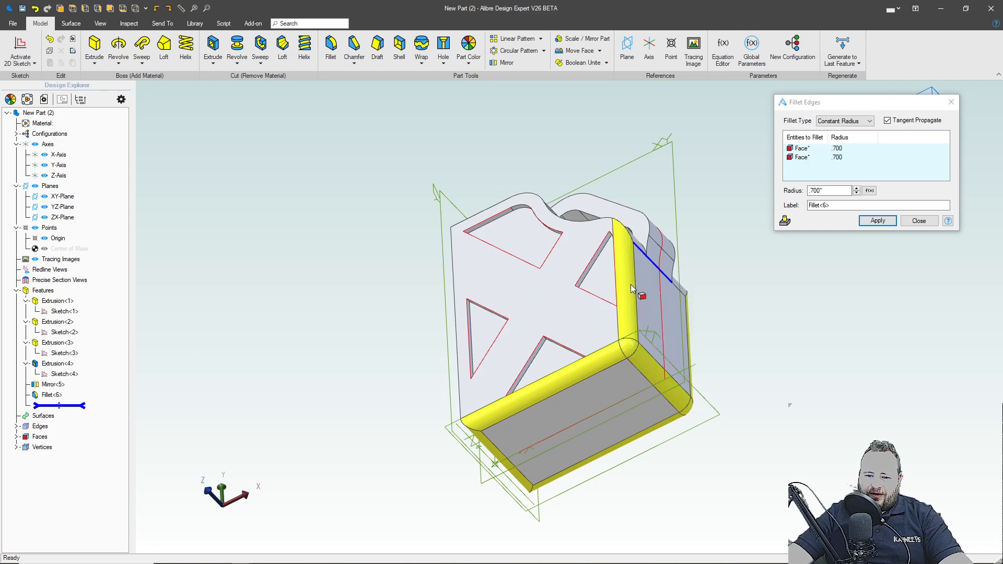
Add the opposite vertical face and both curved shoulder edges to the .700-inch fillet and apply it
middle_click_drag(631, 284, 494, 315)
left_click(462, 290)
left_click(516, 178)
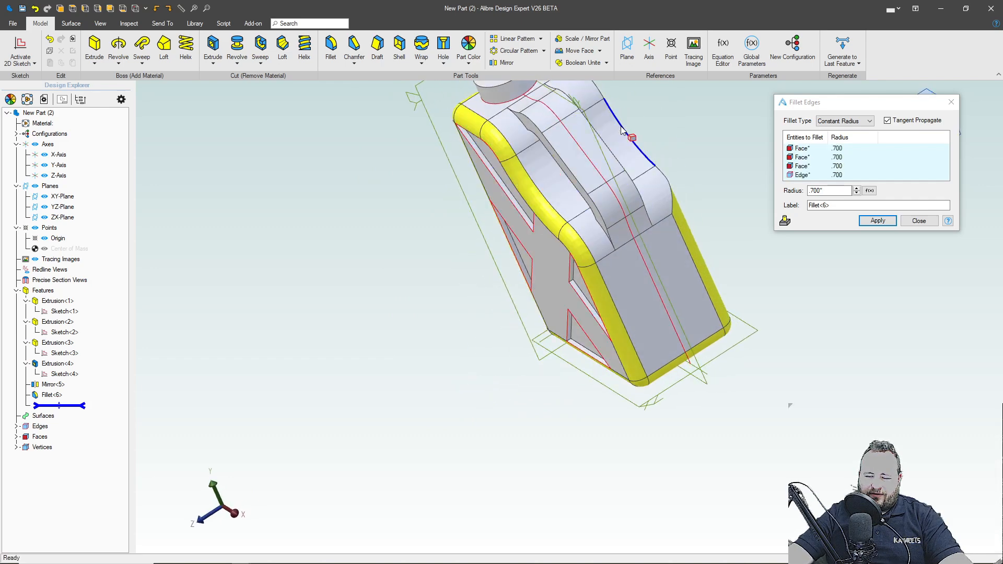
middle_click_drag(686, 334, 657, 328)
scroll(419, 400, "down", 2)
scroll(569, 183, "up", 3)
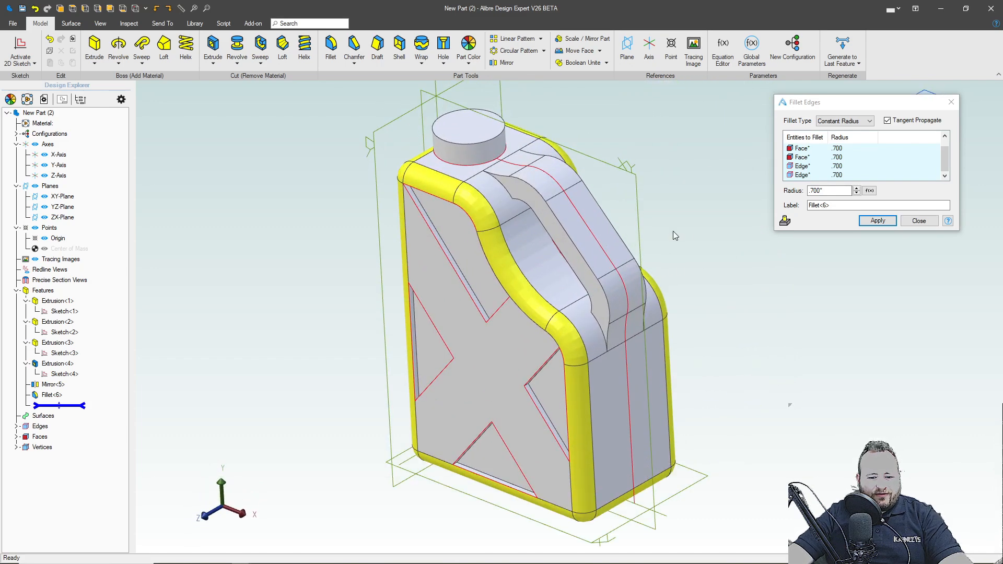
left_click(883, 222)
middle_click_drag(788, 282, 823, 239)
left_click(921, 221)
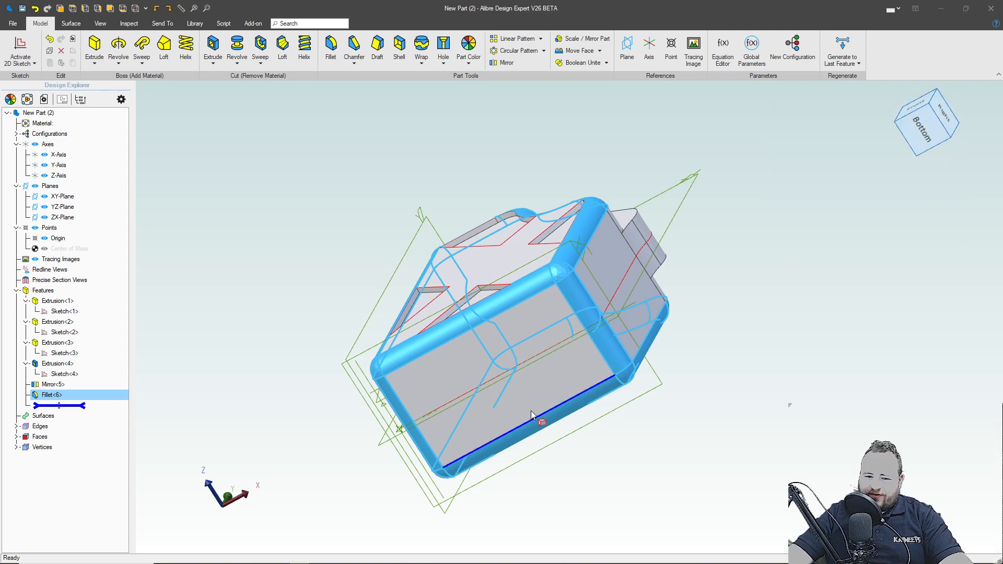
Start a 2D sketch on the bottle's flat bottom face and draw a rectangle inside its outline
left_click(489, 399)
left_click(19, 51)
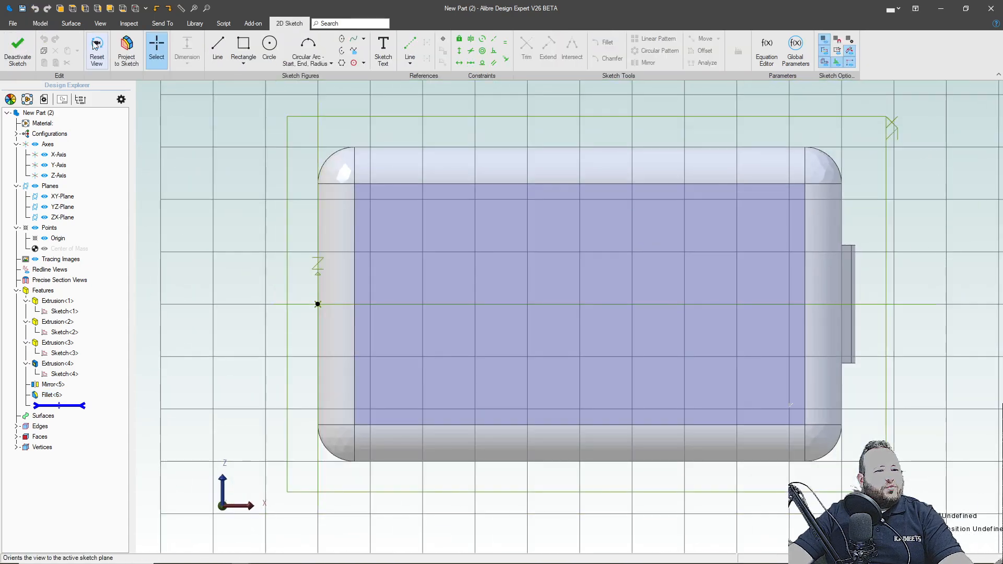
left_click(257, 62)
left_click(397, 222)
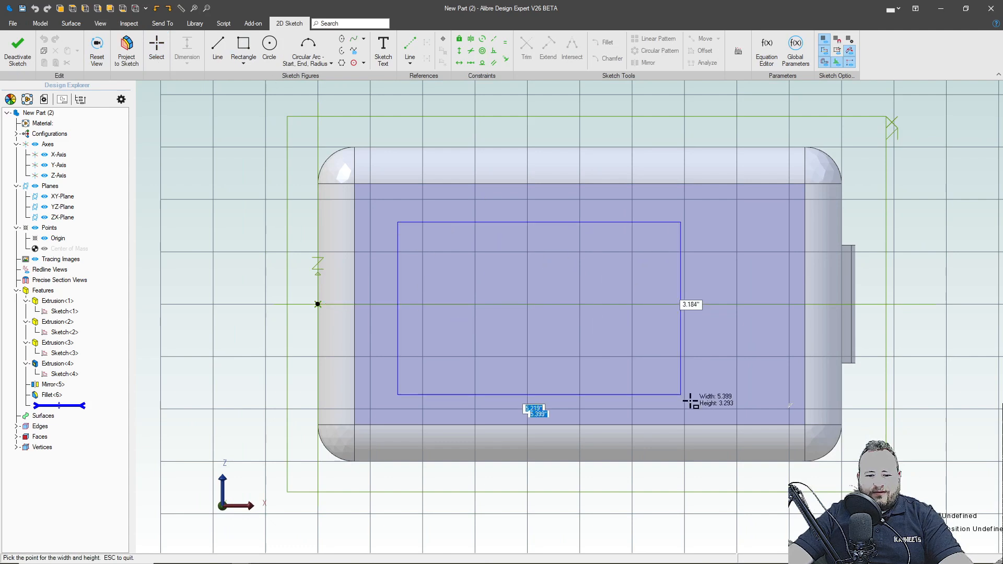
left_click(767, 388)
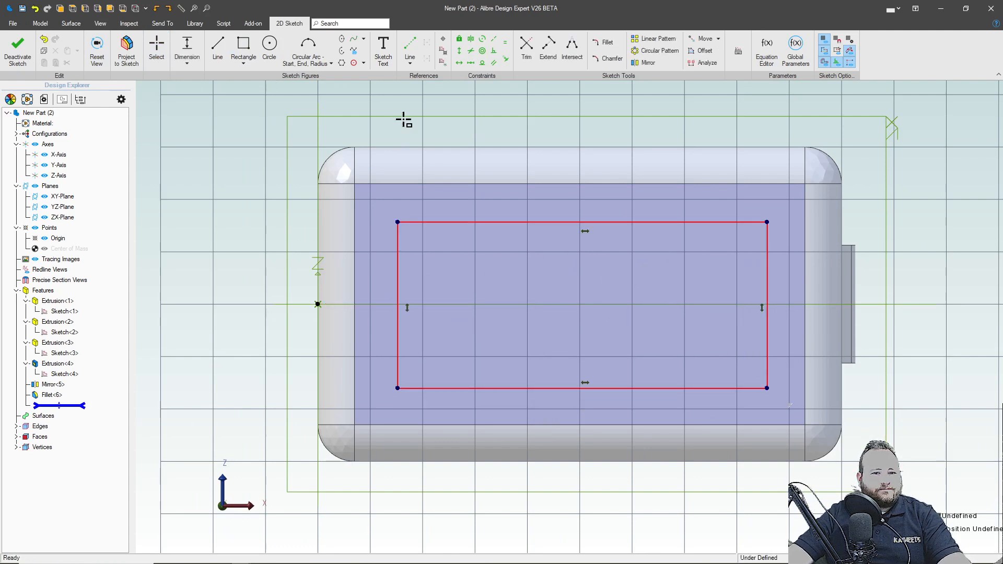
key("Escape")
Make the two handle-side corners of the rectangle symmetric about the X-Axis
left_click(471, 39)
left_click(865, 304)
left_click(766, 222)
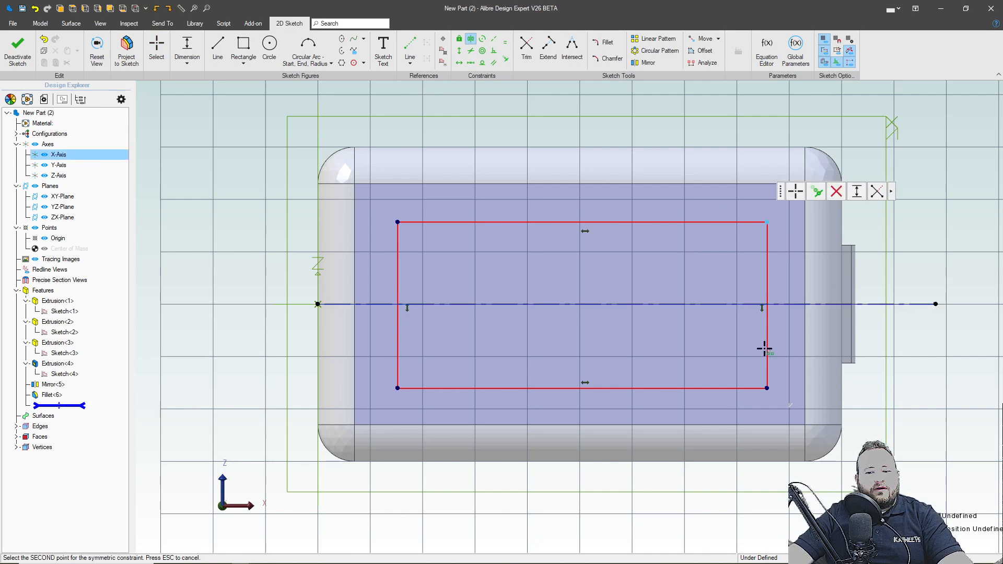
left_click(767, 388)
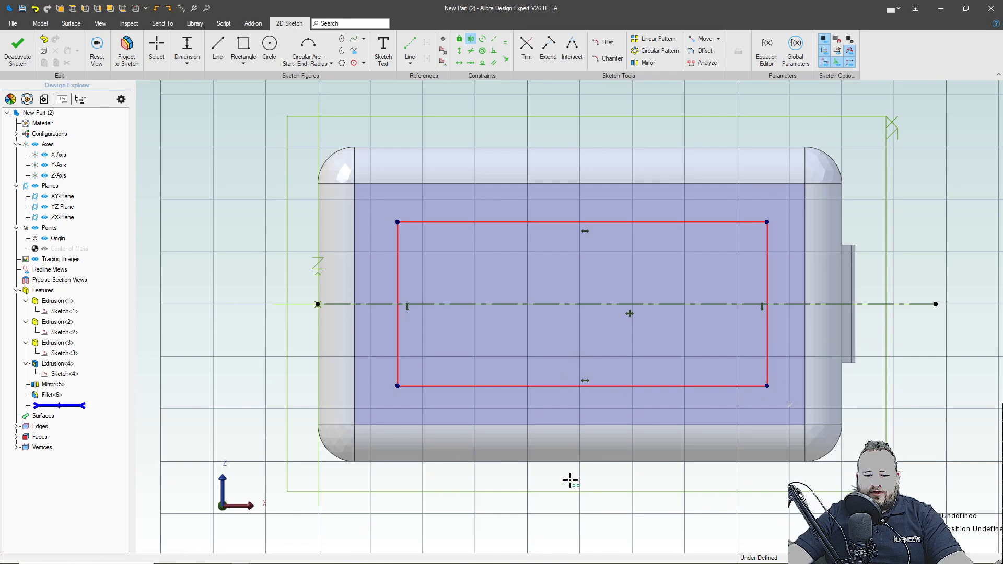
key("Escape")
Project the bottom face outline into the sketch as a reference figure, keeping the association to its source
scroll(497, 268, "up", 4)
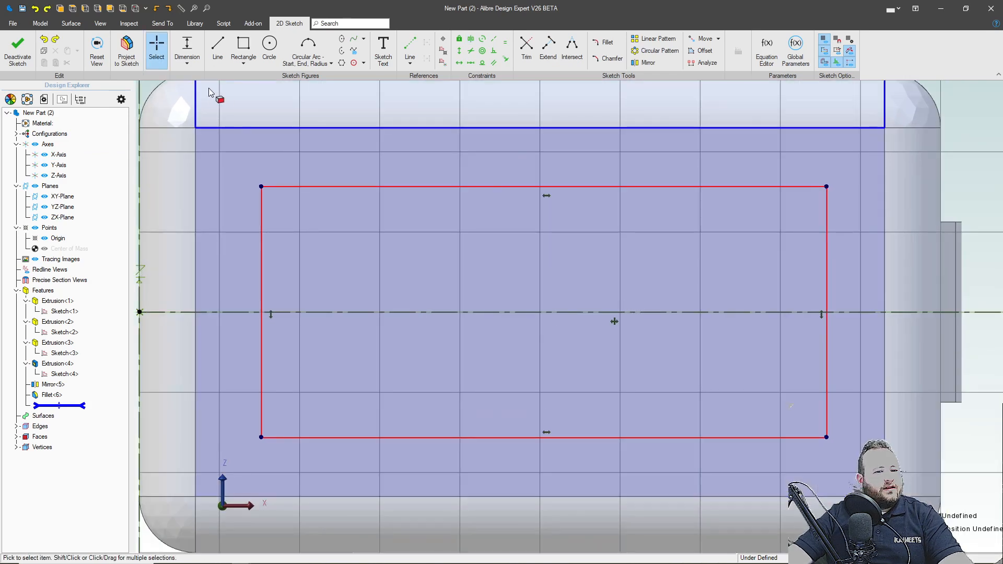
left_click(116, 44)
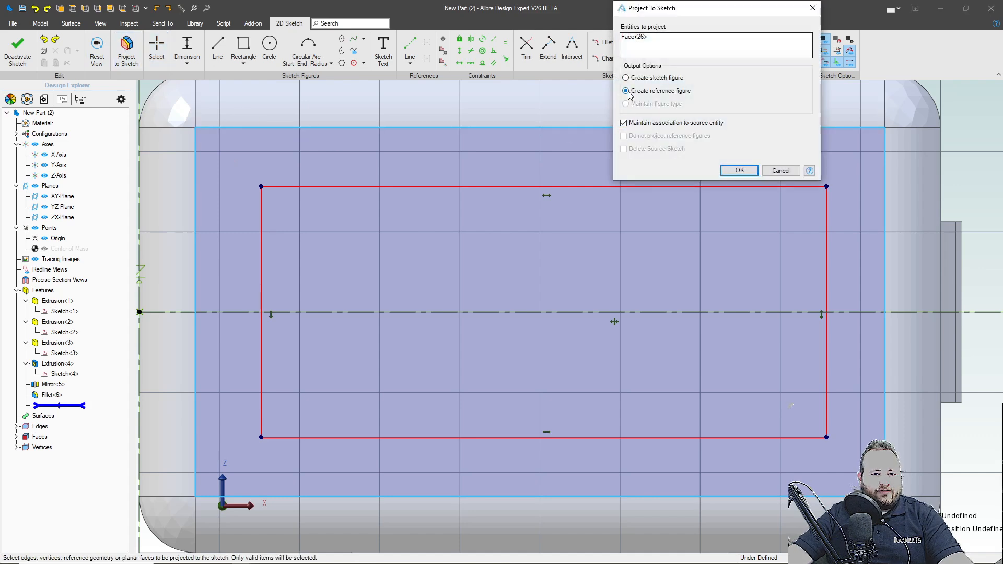
left_click(737, 171)
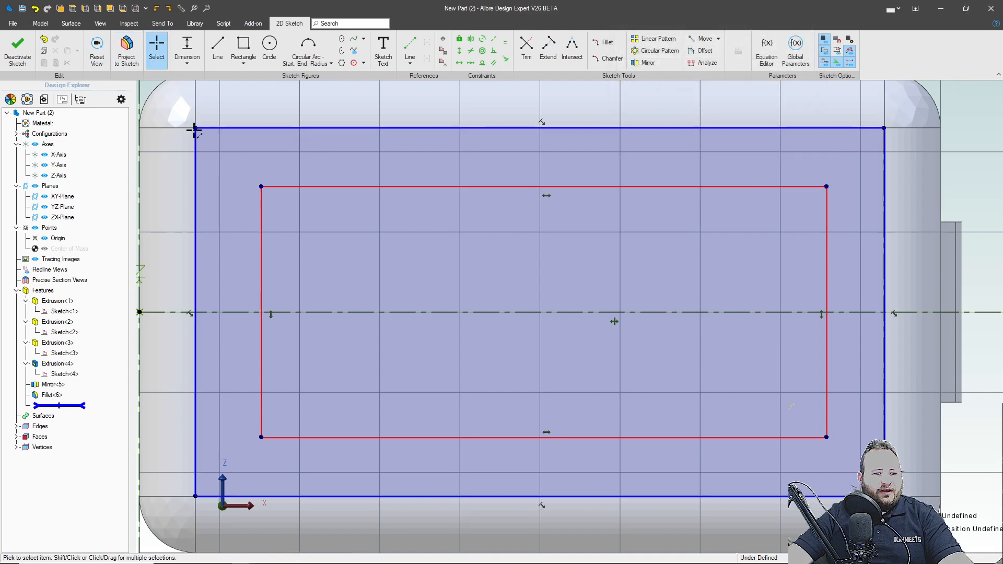
Dimension both short sides of the rectangle .500 inches inward from the projected face edges
left_click(189, 46)
left_click(196, 173)
left_click(261, 230)
left_click(227, 205)
type("500")
key("Return")
scroll(316, 215, "down", 2)
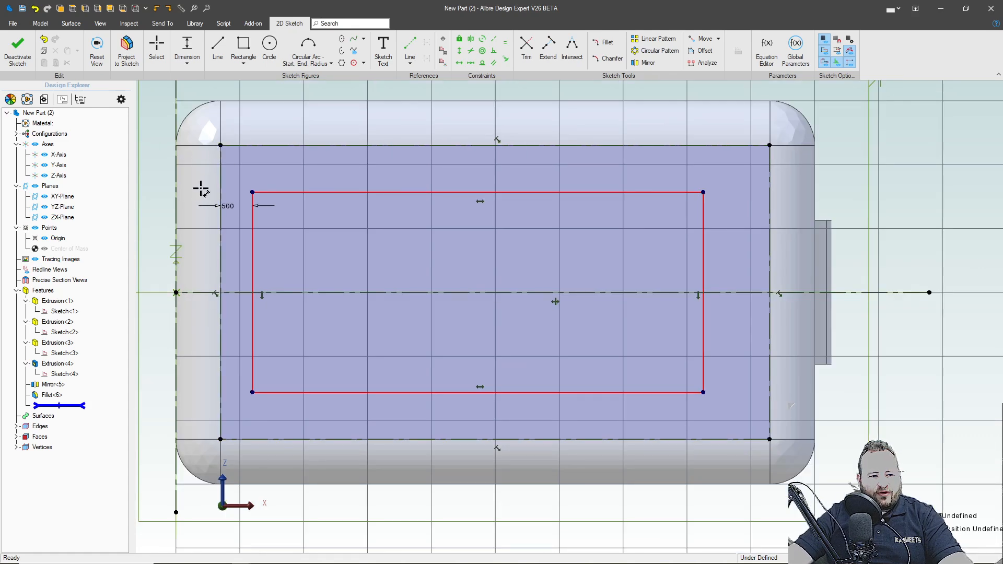
left_click(713, 238)
left_click(736, 222)
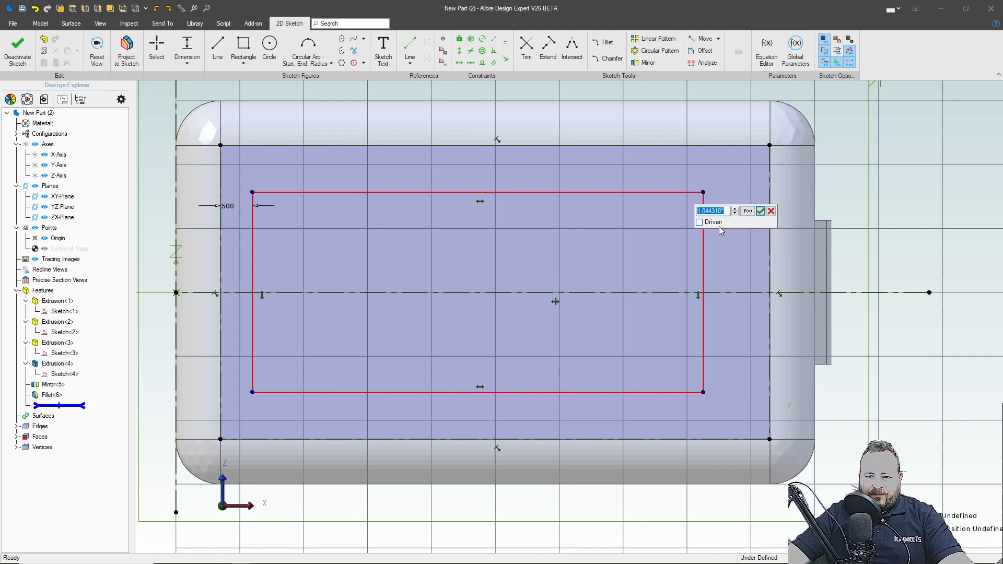
type(".5")
key("Return")
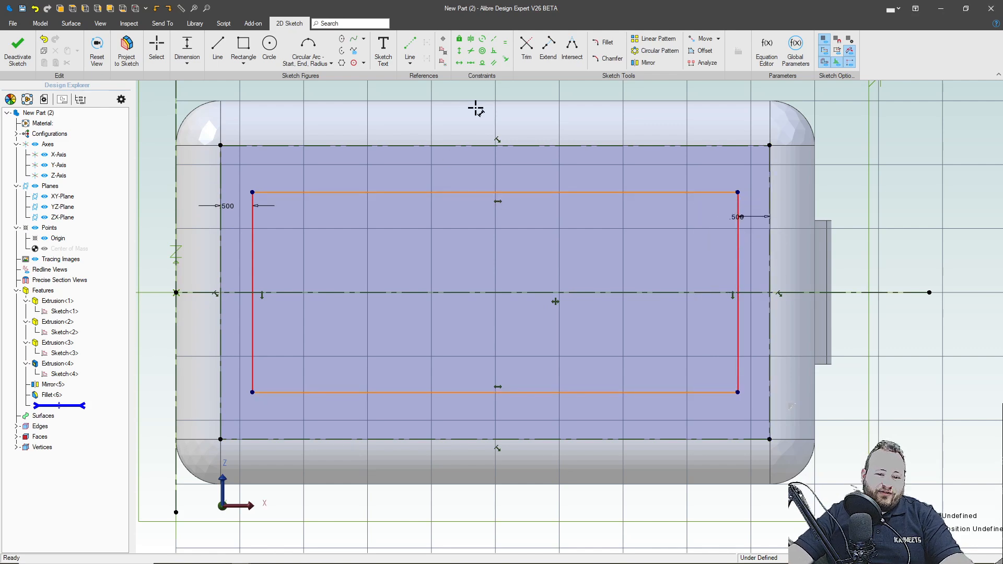
Dimension the rectangle's upper long side .5 inches from the projected edge and finish the sketch
left_click(716, 191)
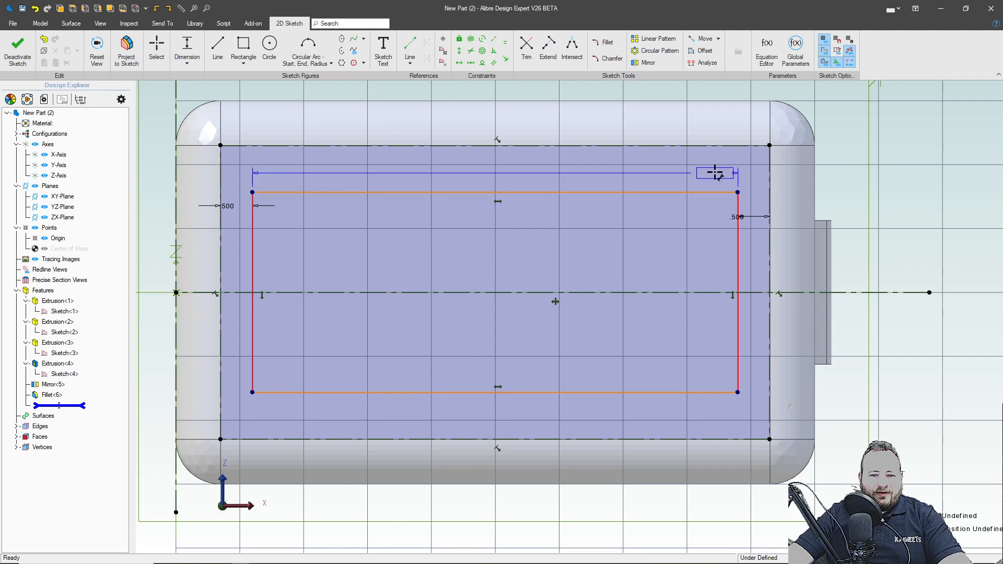
left_click(715, 149)
left_click(703, 168)
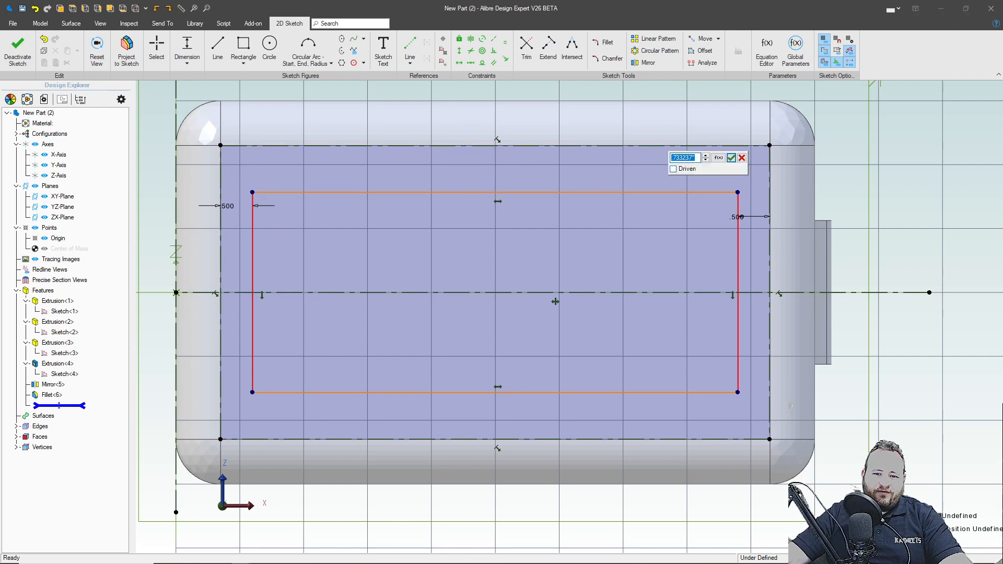
type(".5")
key("Return")
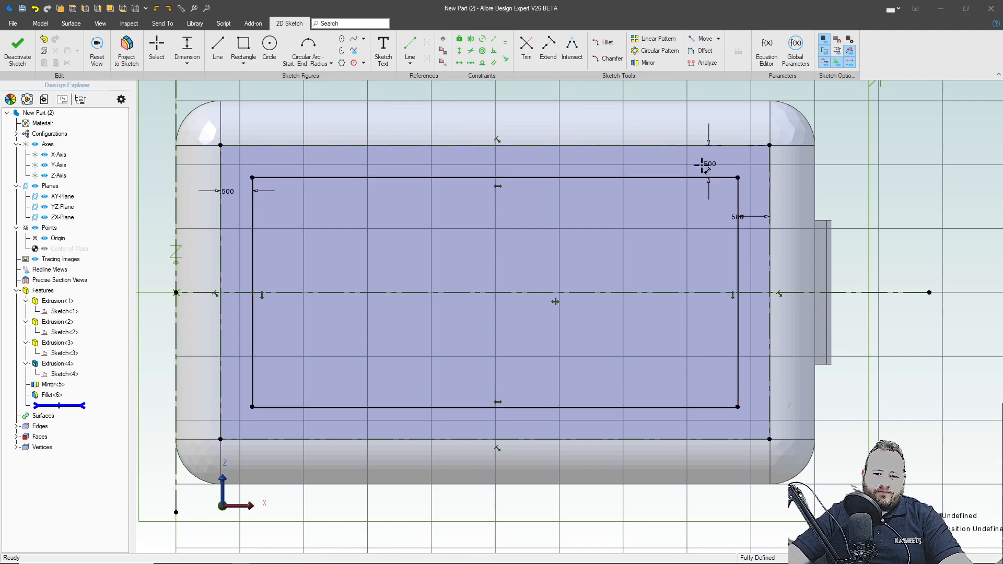
left_click(4, 52)
Extrude-cut the bottom rectangle sketch with a depth of .250 inches
left_click(214, 44)
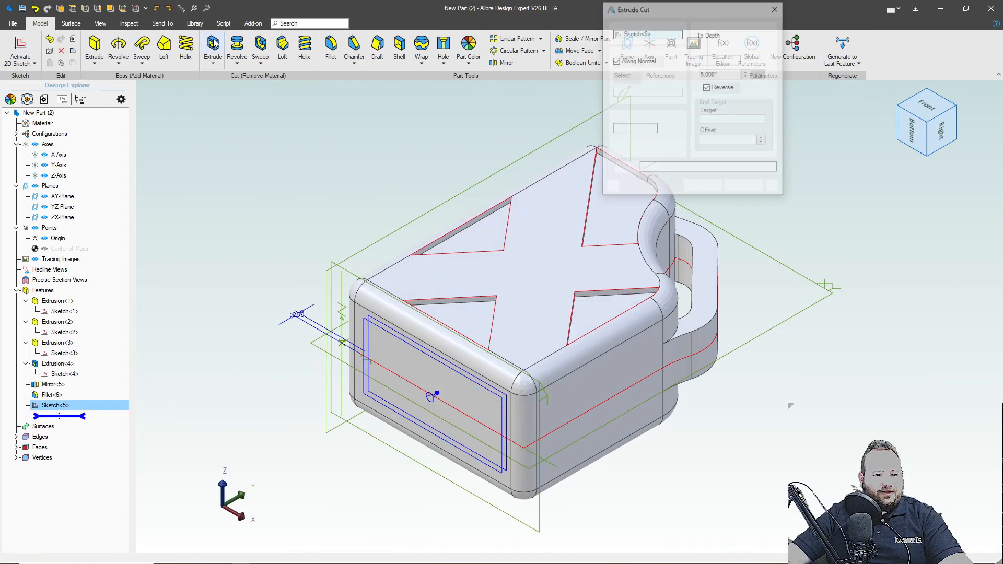
type(".05")
key("Return")
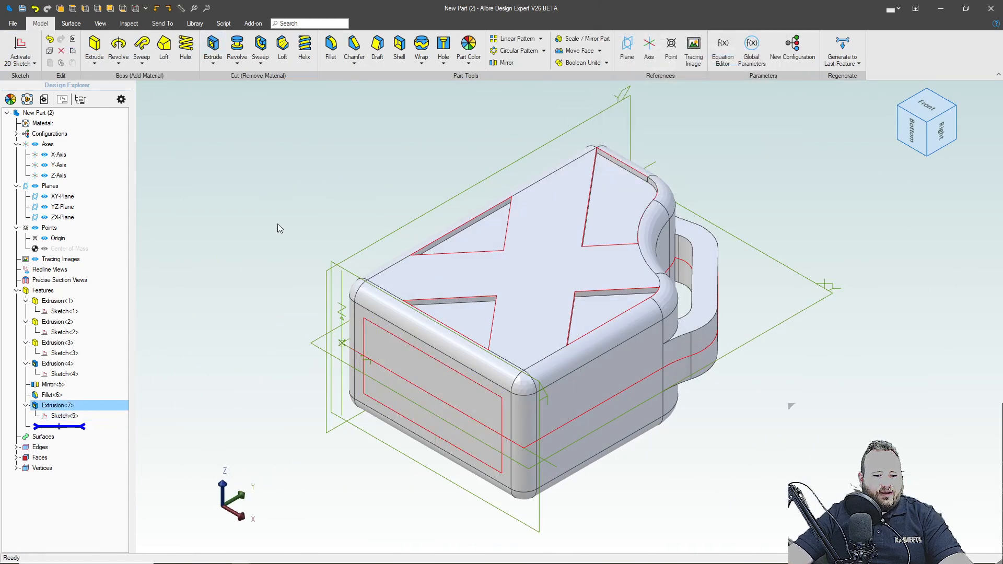
Edit the bottom panel's extrude cut so its .250-inch depth runs into the bottle body
scroll(387, 341, "down", 3)
scroll(385, 345, "up", 5)
middle_click_drag(385, 347, 341, 381)
right_click(54, 407)
left_click(81, 422)
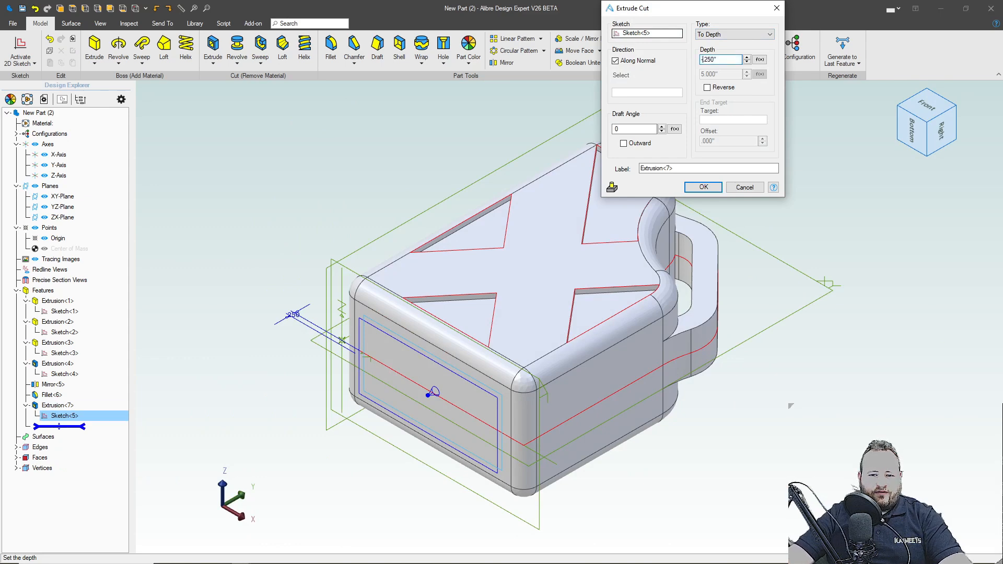
left_click(703, 187)
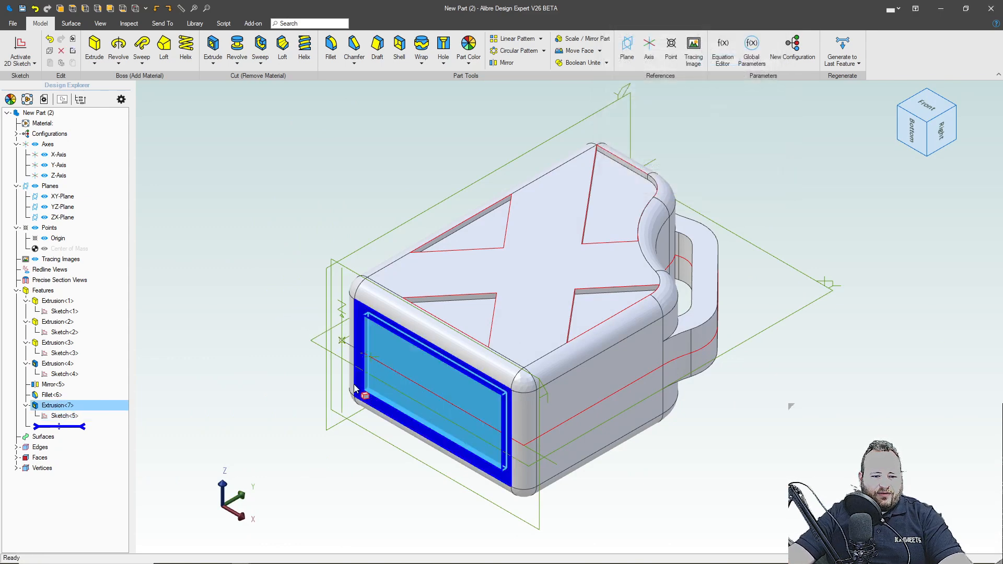
Examine the recessed bottom panel and the filleted edges around it from several angles
scroll(419, 323, "up", 5)
mouse_move(542, 359)
middle_mouse_down()
mouse_move(579, 338)
mouse_move(560, 338)
mouse_move(538, 371)
middle_mouse_up()
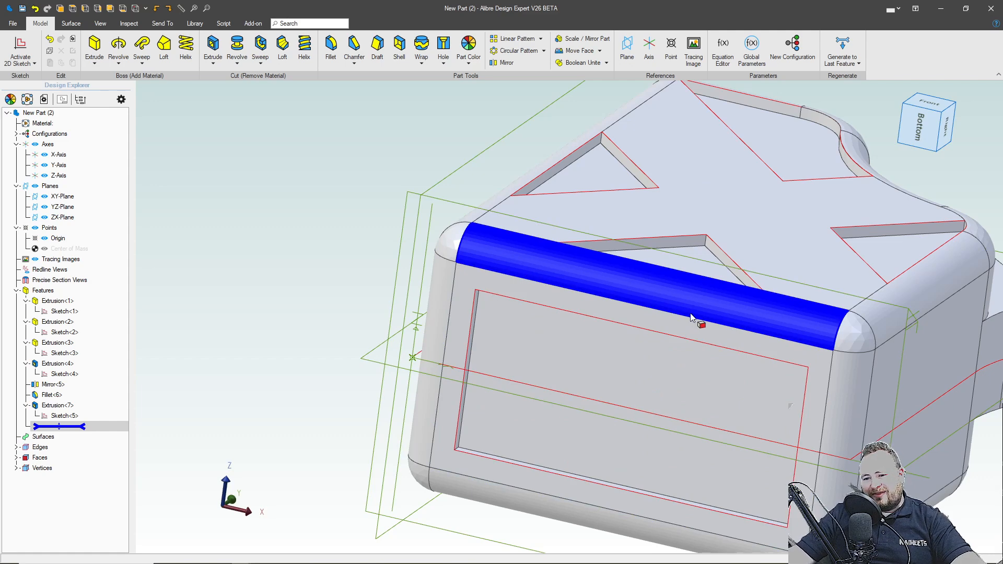
left_click(586, 217)
middle_click_drag(458, 224, 403, 266)
middle_click_drag(421, 353, 396, 334)
mouse_move(540, 271)
middle_mouse_down()
mouse_move(564, 306)
mouse_move(540, 277)
mouse_move(554, 273)
middle_mouse_up()
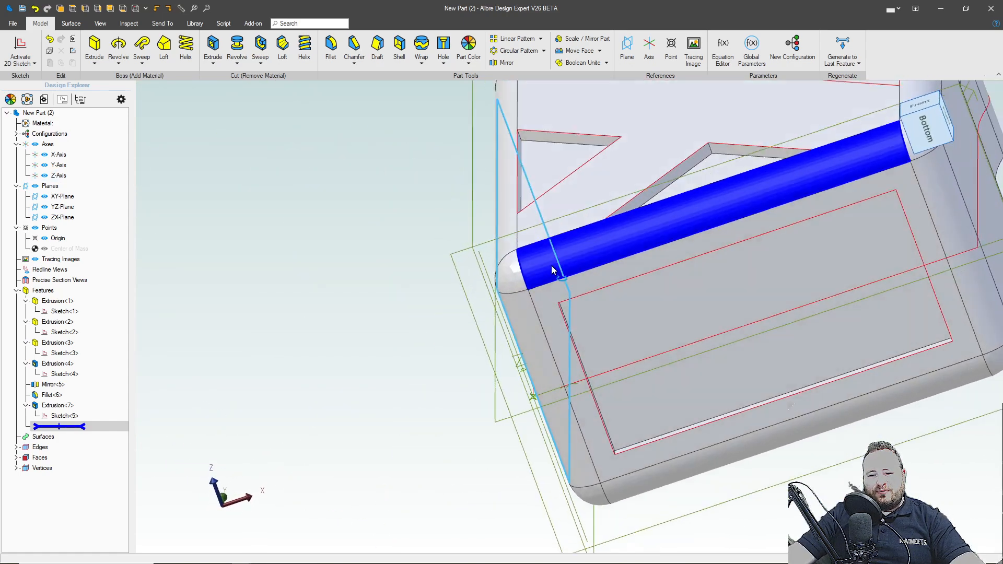
left_click(568, 325)
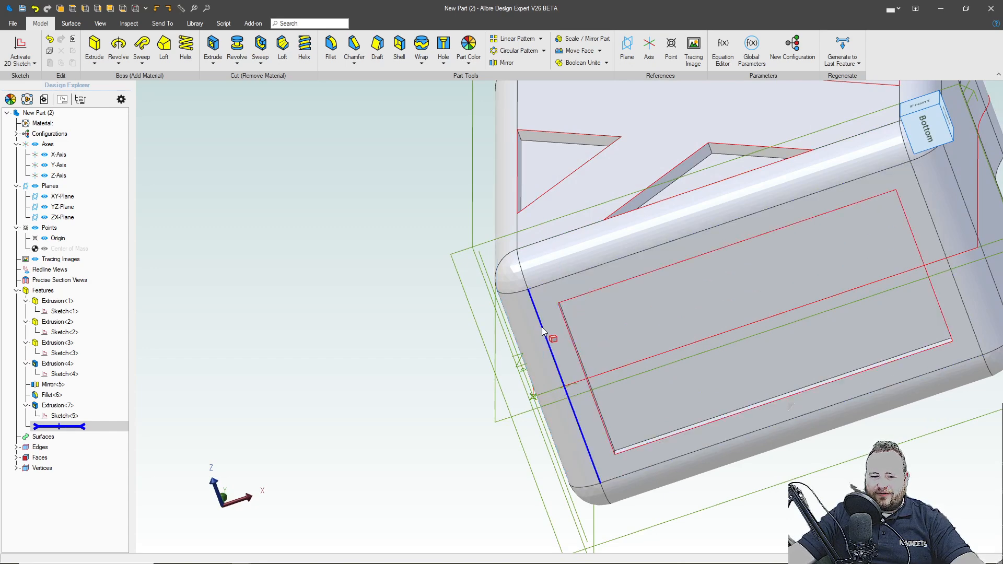
left_click(525, 300)
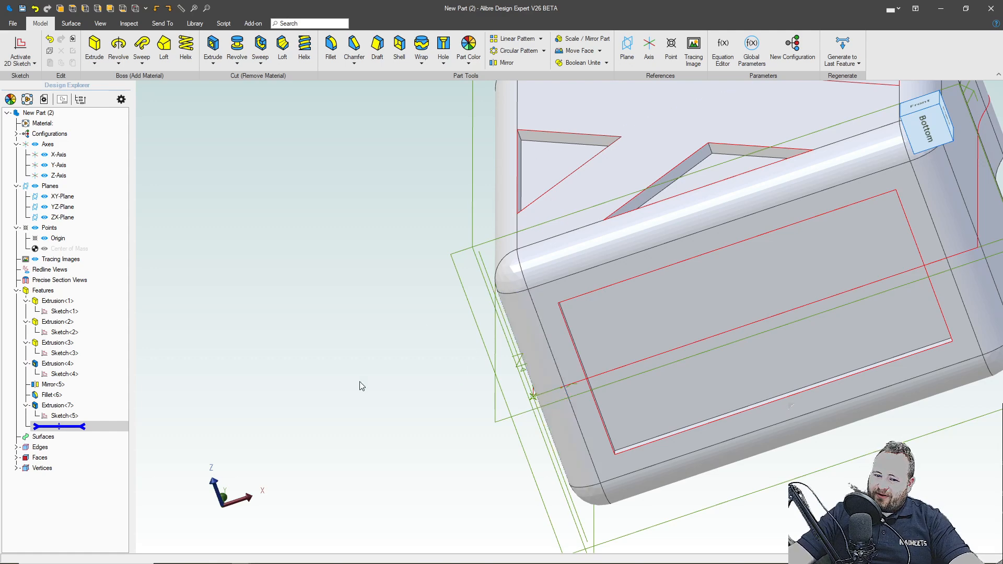
Start a 1.000-inch constant-radius fillet on the upper curved edges where the handle band meets the body on both sides
scroll(355, 429, "down", 3)
middle_click_drag(699, 210, 704, 296)
scroll(704, 297, "down", 5)
scroll(709, 251, "up", 3)
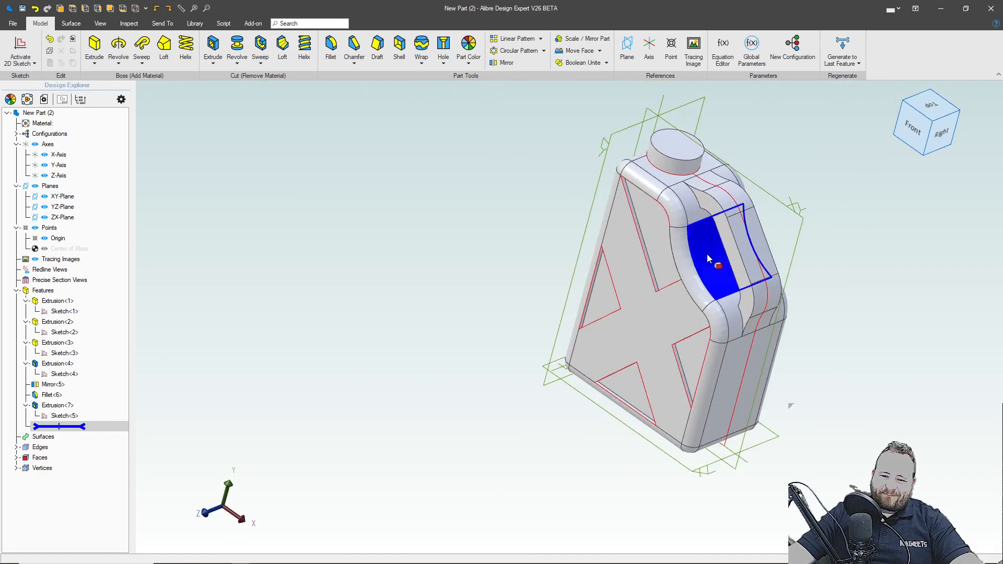
scroll(708, 258, "up", 3)
middle_click_drag(721, 261, 752, 217)
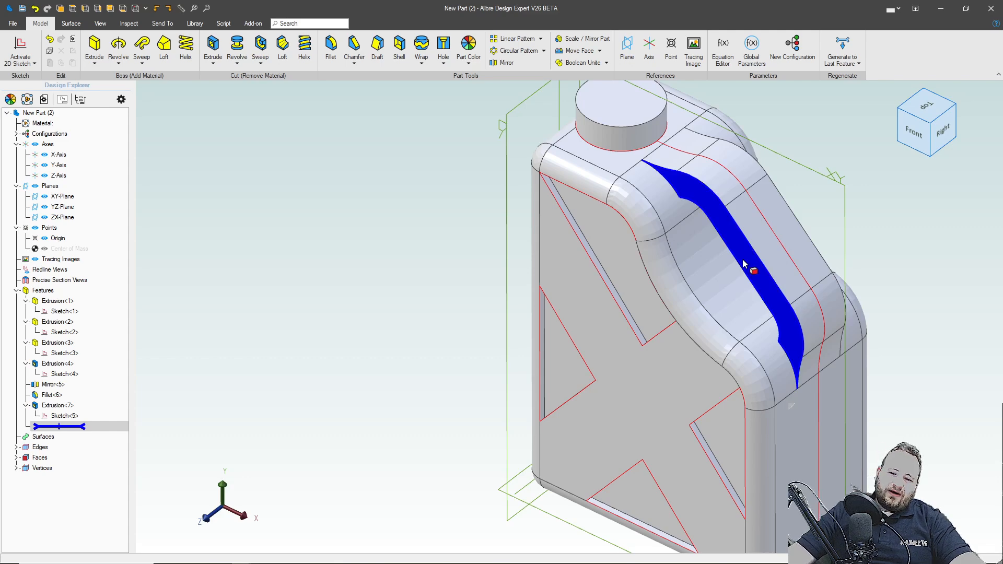
scroll(744, 263, "up", 5)
left_click(621, 221)
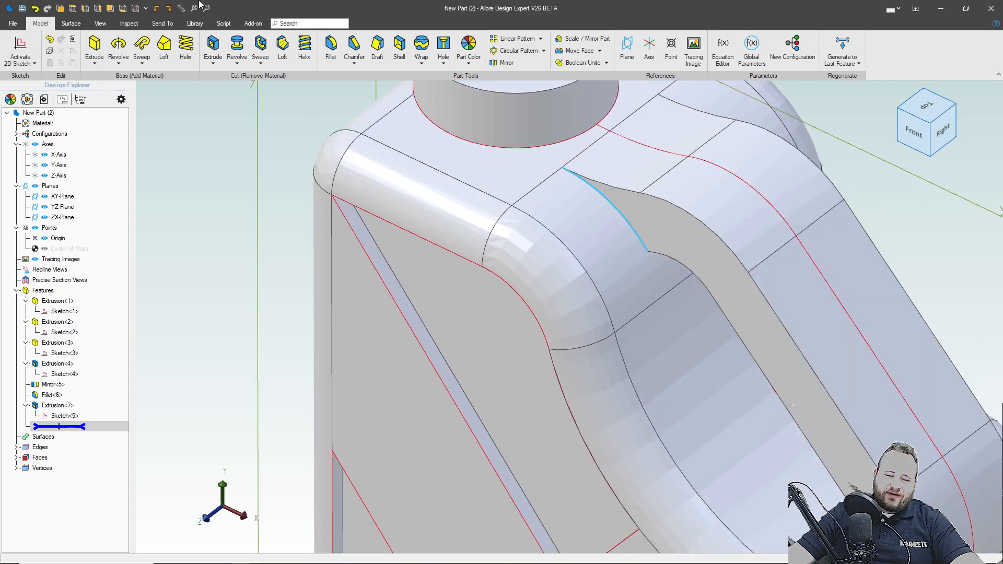
left_click(330, 48)
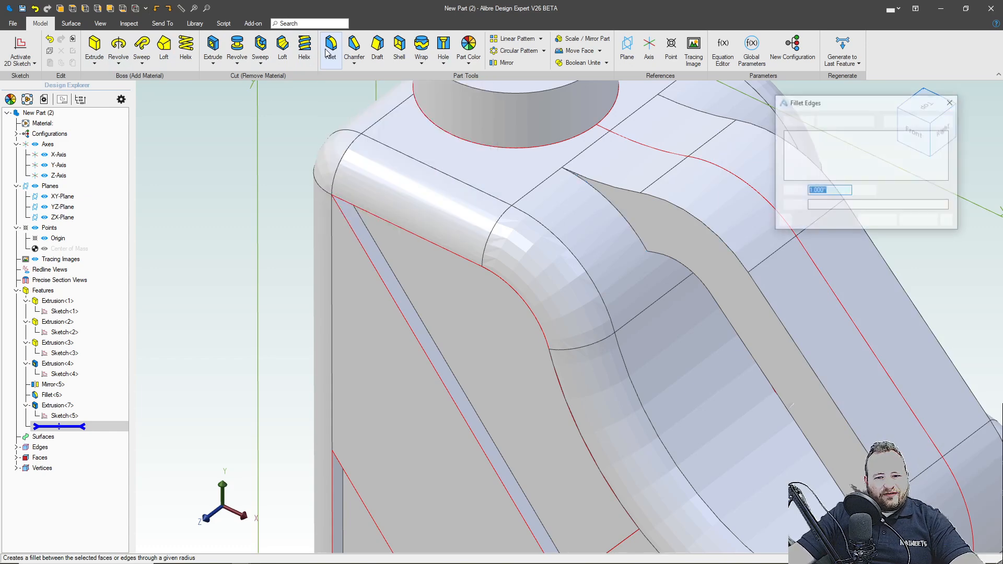
middle_click_drag(571, 269, 581, 297)
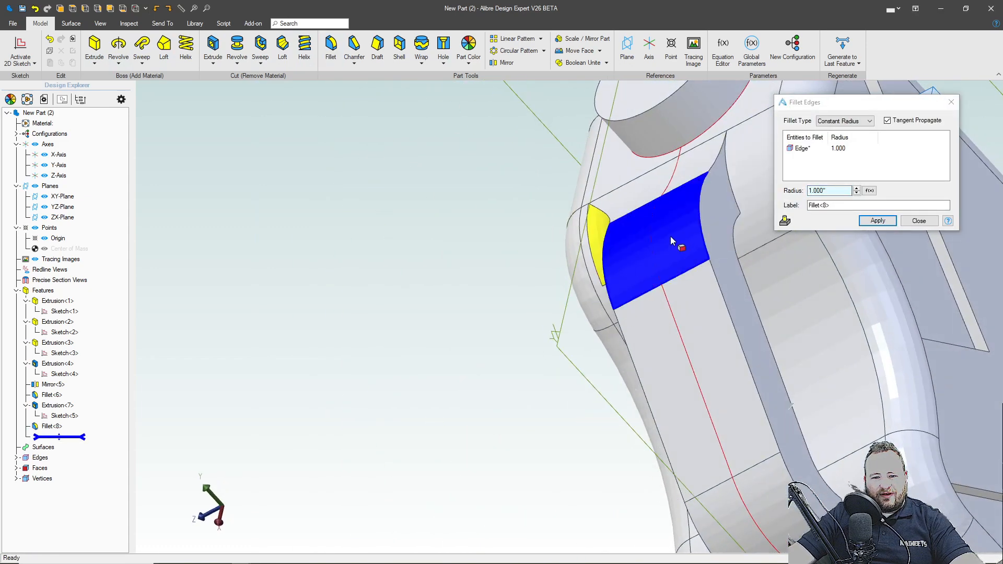
left_click(732, 190)
scroll(714, 224, "down", 3)
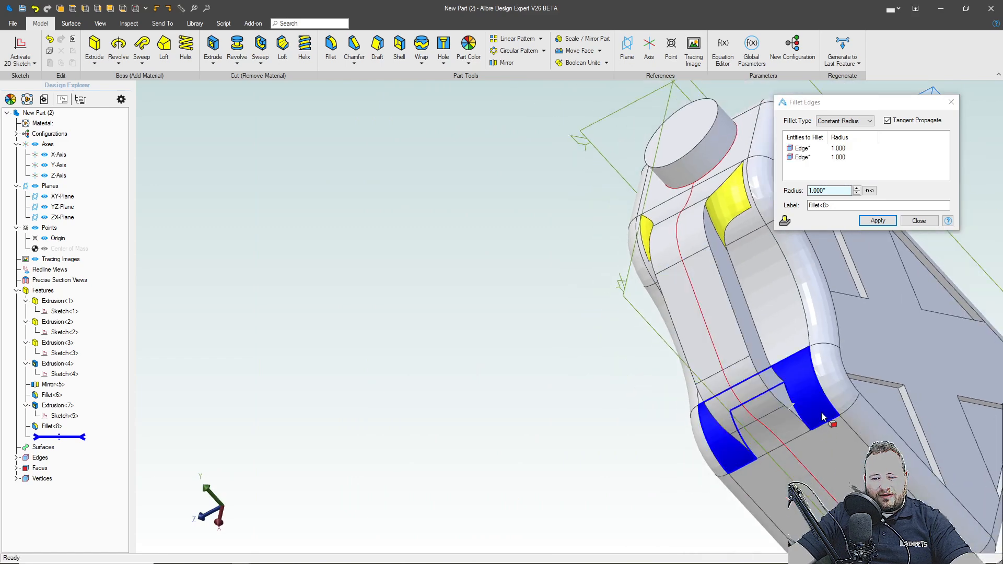
Complete a 1.000" constant-radius fillet on the four corner edges at the upper and lower ends of the handle
middle_click_drag(760, 428, 798, 408)
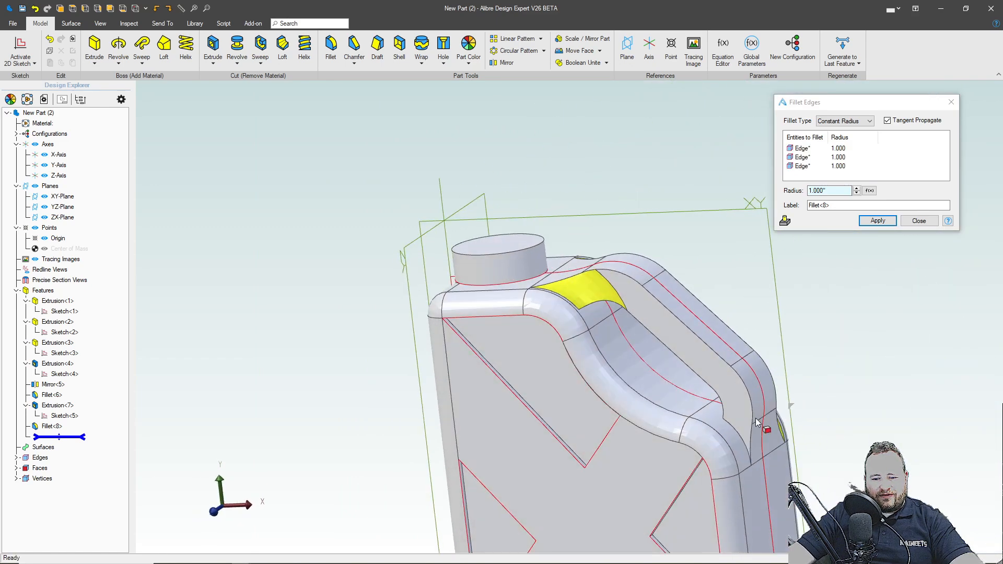
left_click(734, 431)
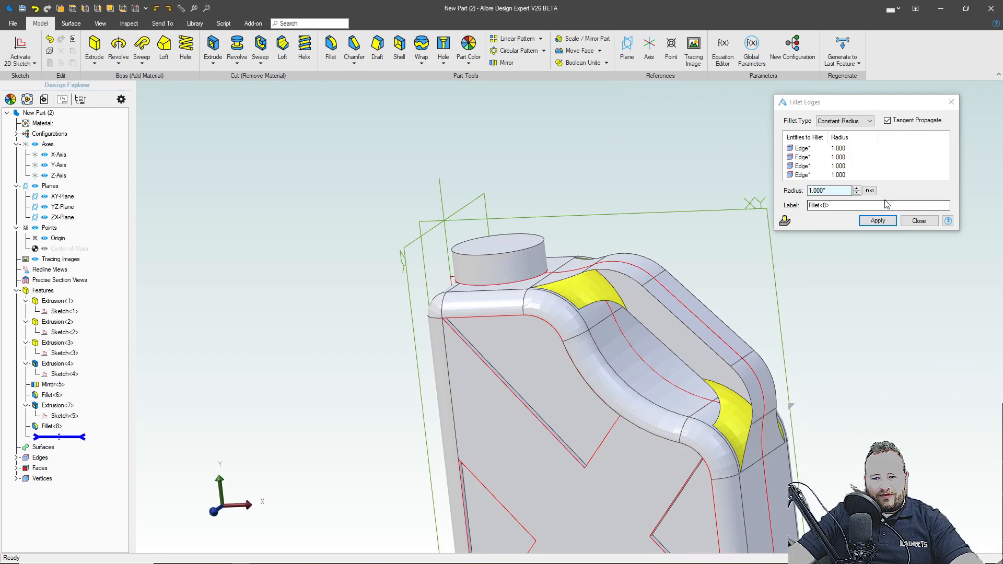
left_click(878, 221)
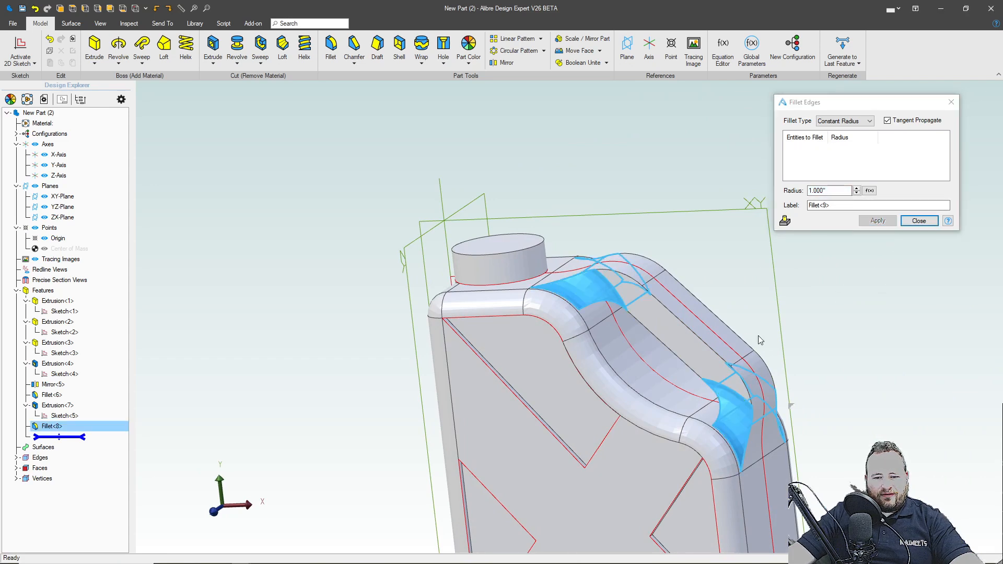
Fillet the two inner edges along the handle opening with a .500" constant radius
left_click(833, 189)
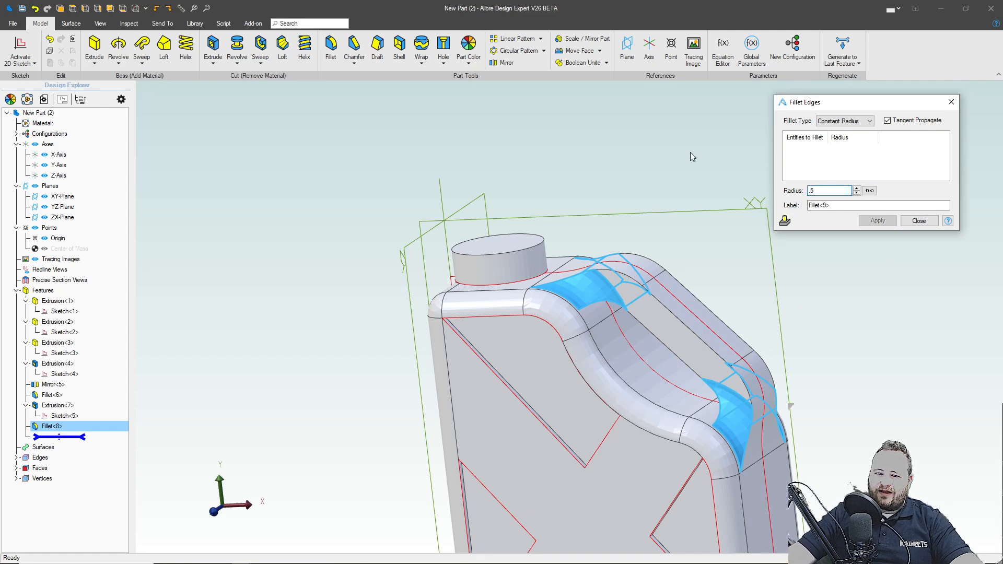
left_click(819, 163)
middle_click_drag(644, 308, 624, 296)
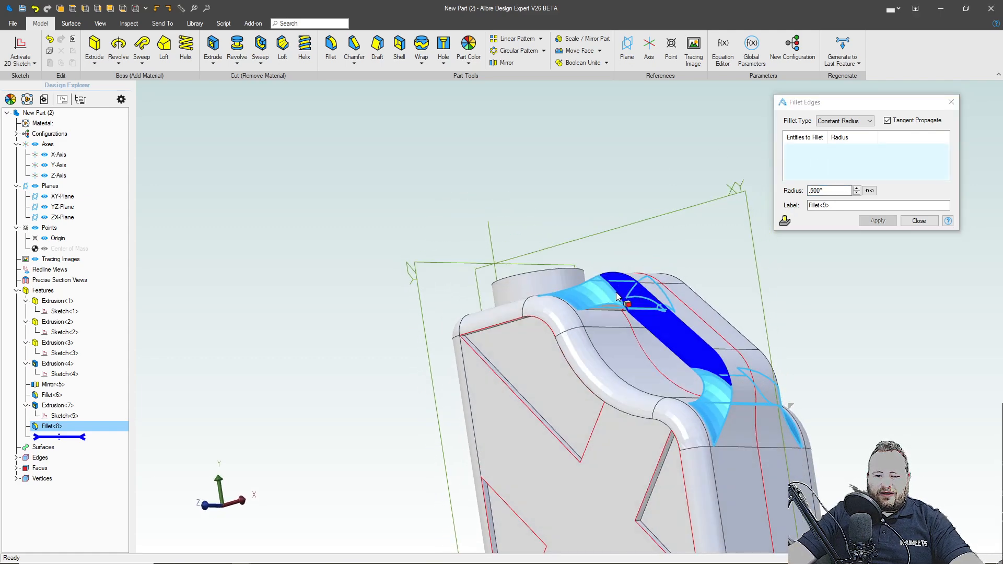
scroll(603, 315, "up", 5)
left_click(613, 309)
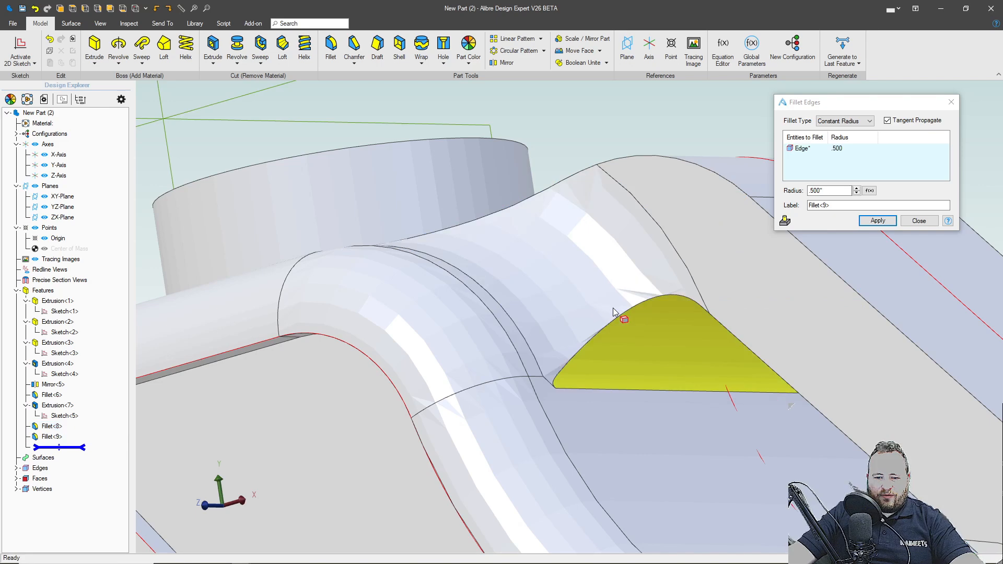
scroll(616, 316, "down", 3)
middle_click_drag(618, 316, 682, 346)
scroll(688, 355, "up", 8)
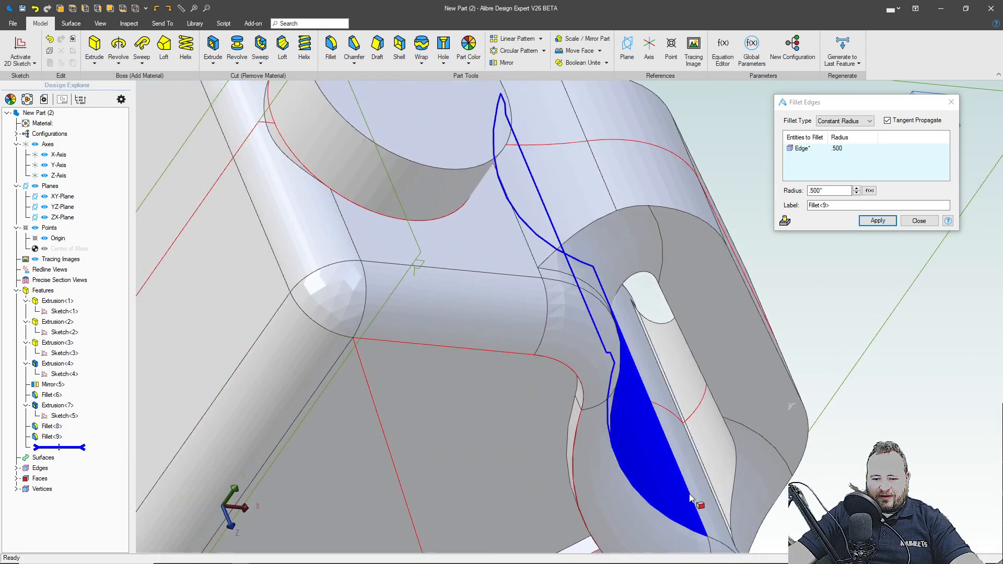
left_click(773, 517)
scroll(744, 406, "down", 5)
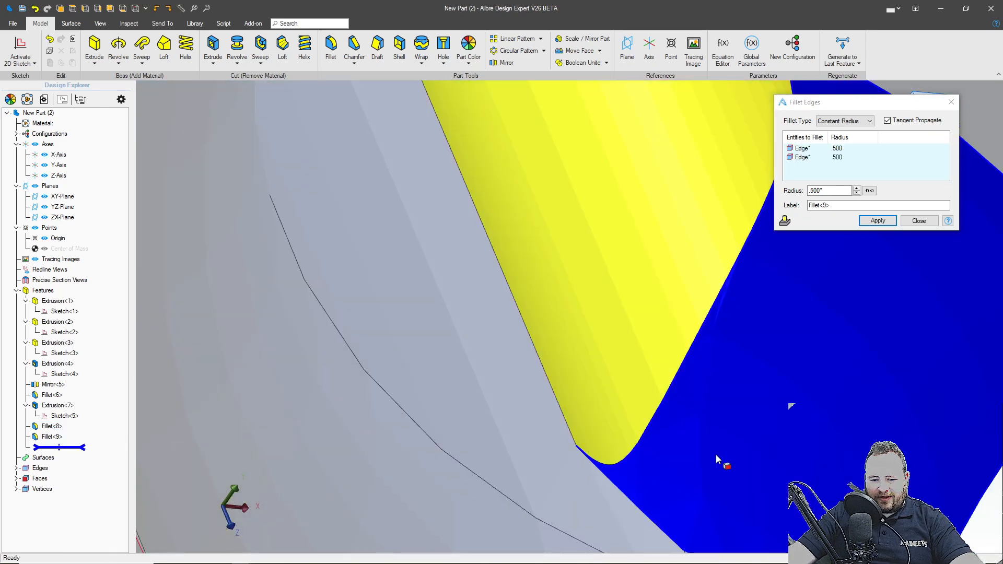
left_click(877, 220)
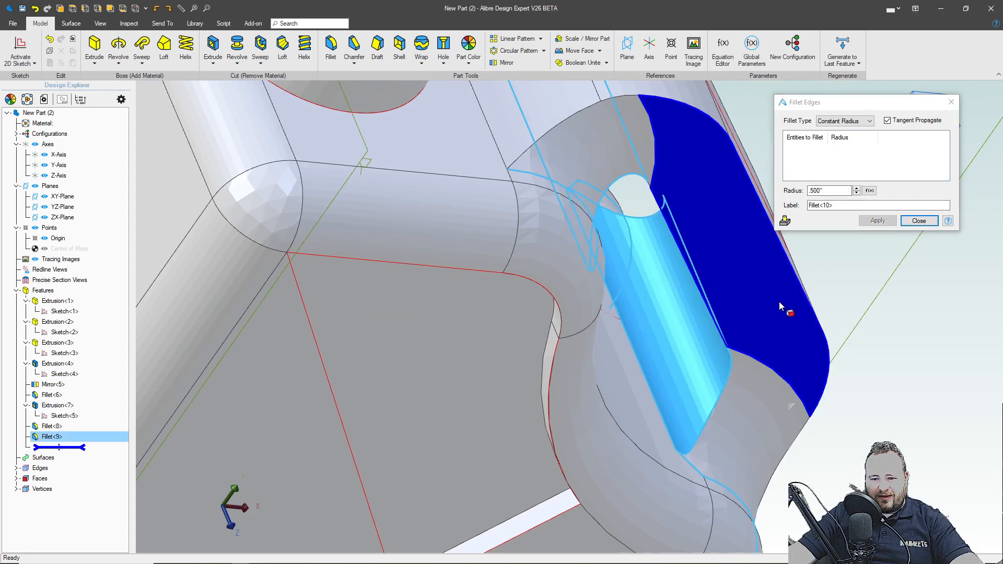
Fillet the two outer edges of the handle with a .500" radius and finish filleting
scroll(750, 288, "up", 5)
left_click(835, 193)
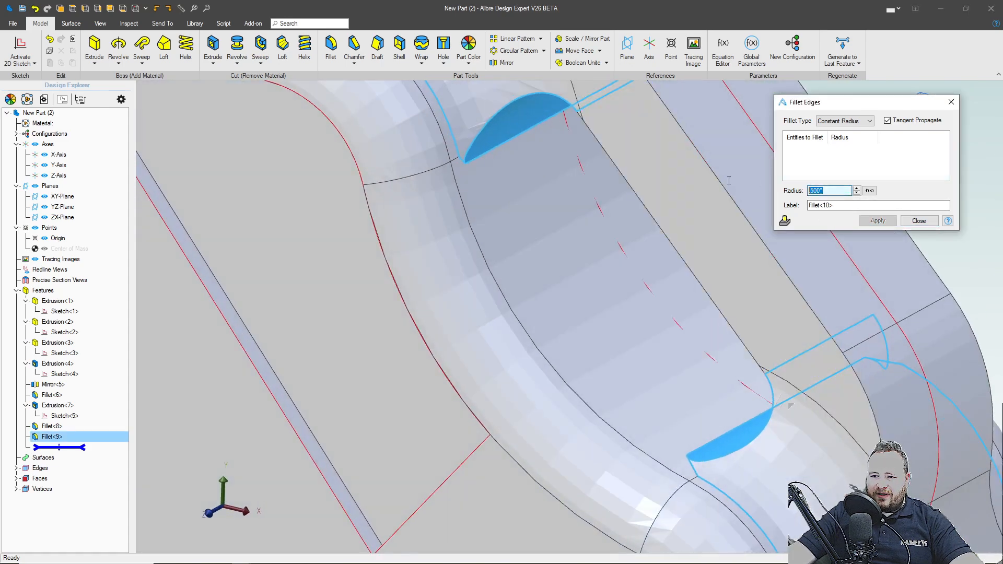
left_click(715, 174)
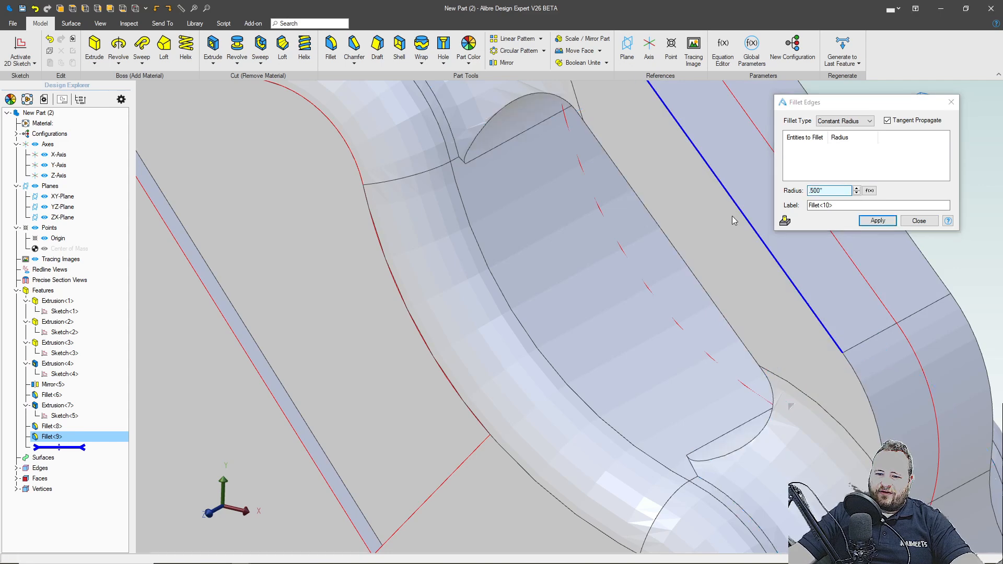
middle_click_drag(610, 246, 514, 242)
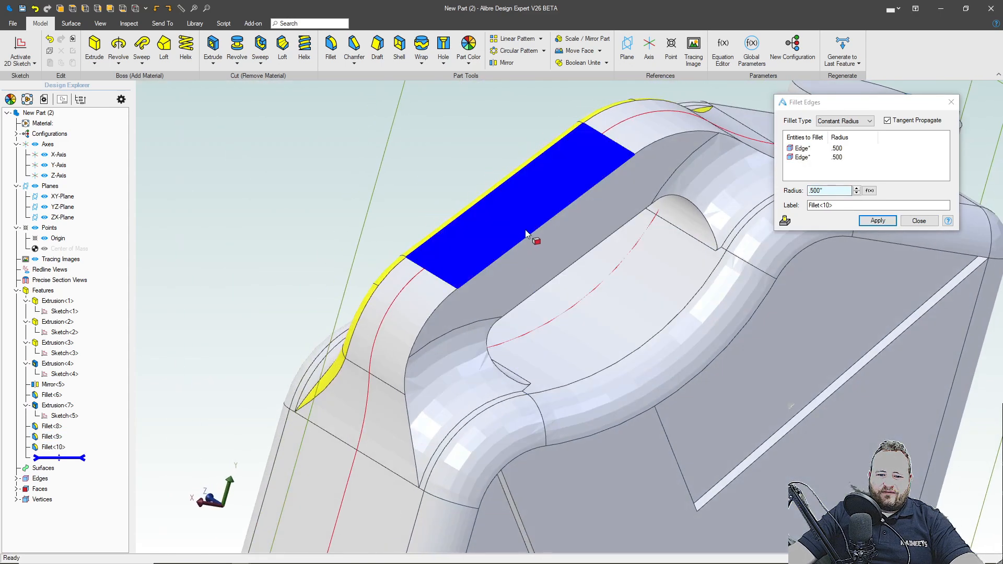
left_click(566, 264)
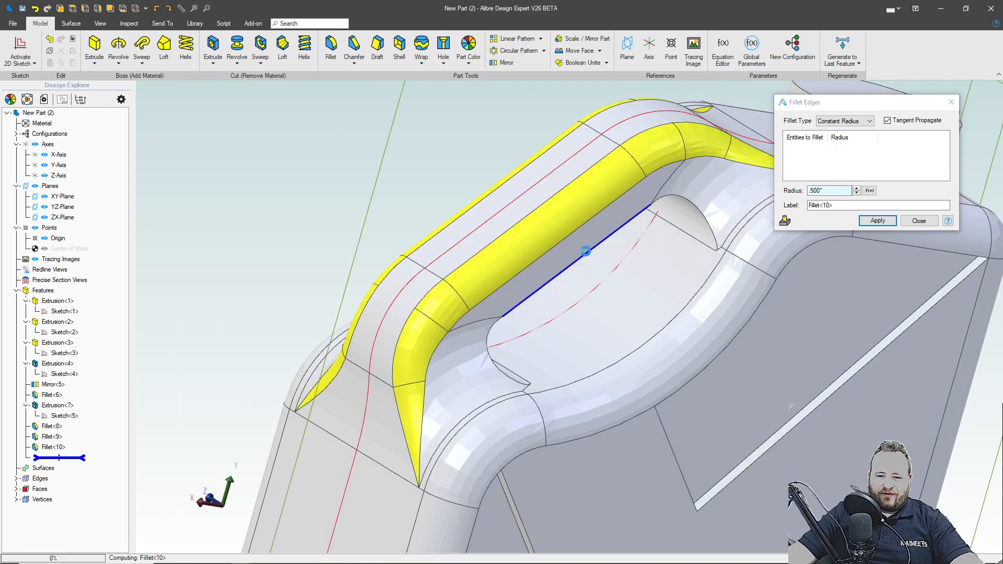
left_click(877, 221)
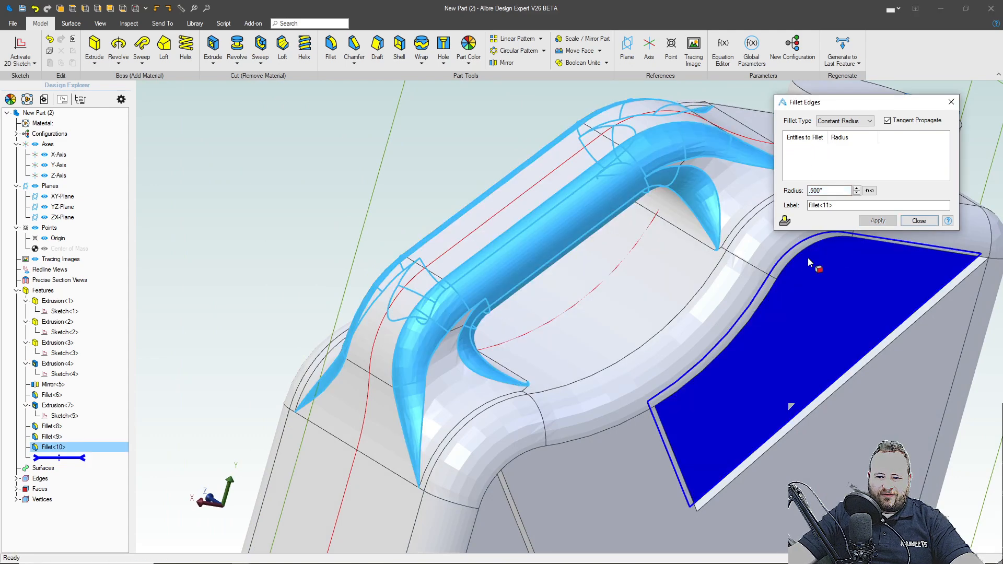
middle_click_drag(817, 268, 848, 241)
left_click(912, 222)
Start a sketch on the flat face of the handle grip and draw a circle about 0.8" in diameter beside the handle
middle_click_drag(653, 224, 979, 189)
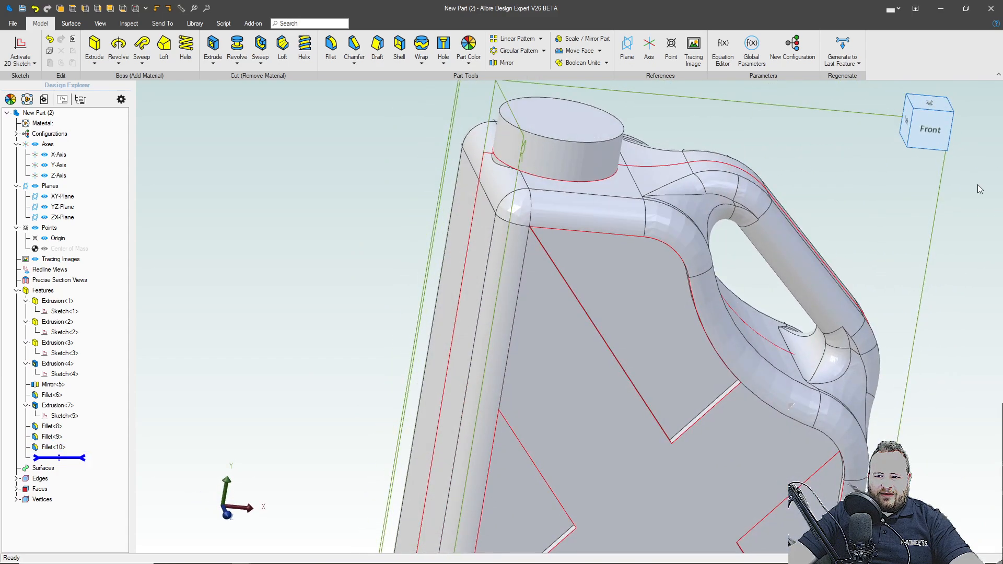
left_click(929, 139)
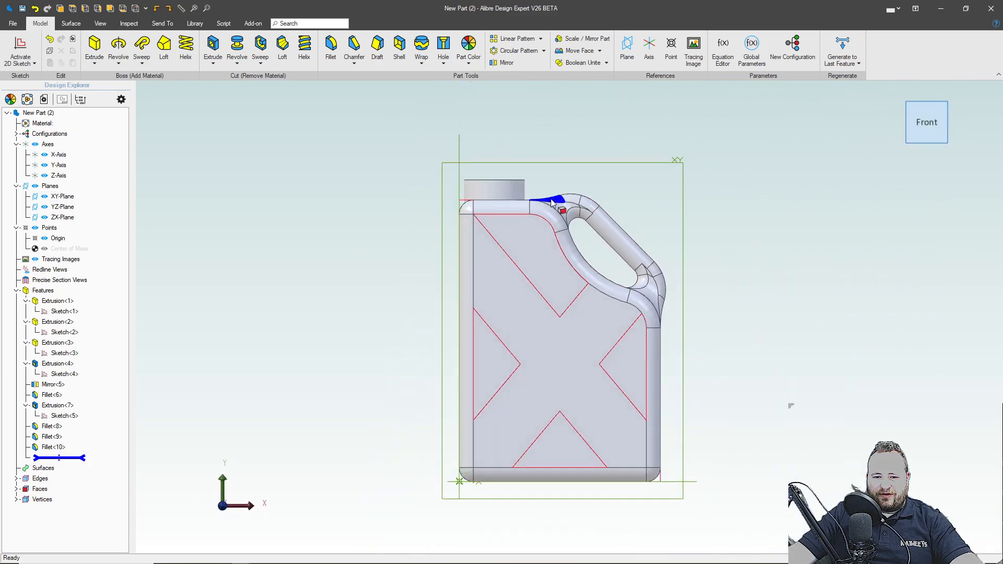
scroll(614, 223, "up", 5)
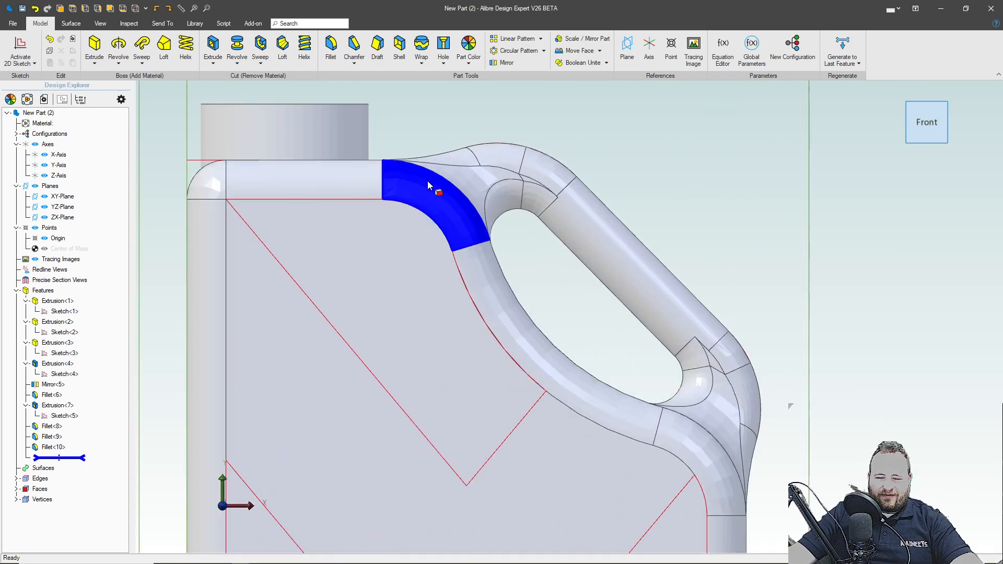
middle_click_drag(503, 224, 600, 338)
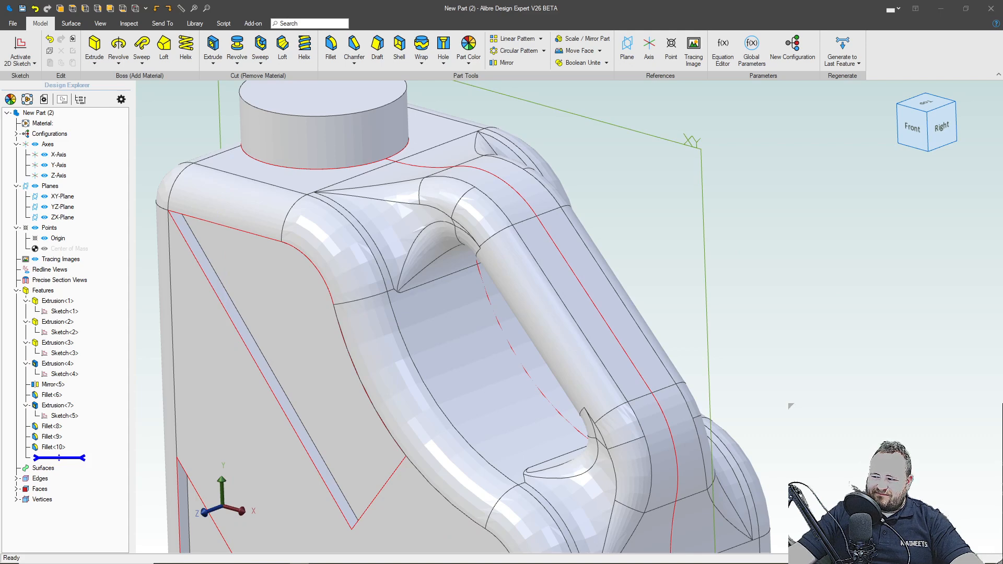
middle_click_drag(462, 346, 508, 334)
left_click(520, 336)
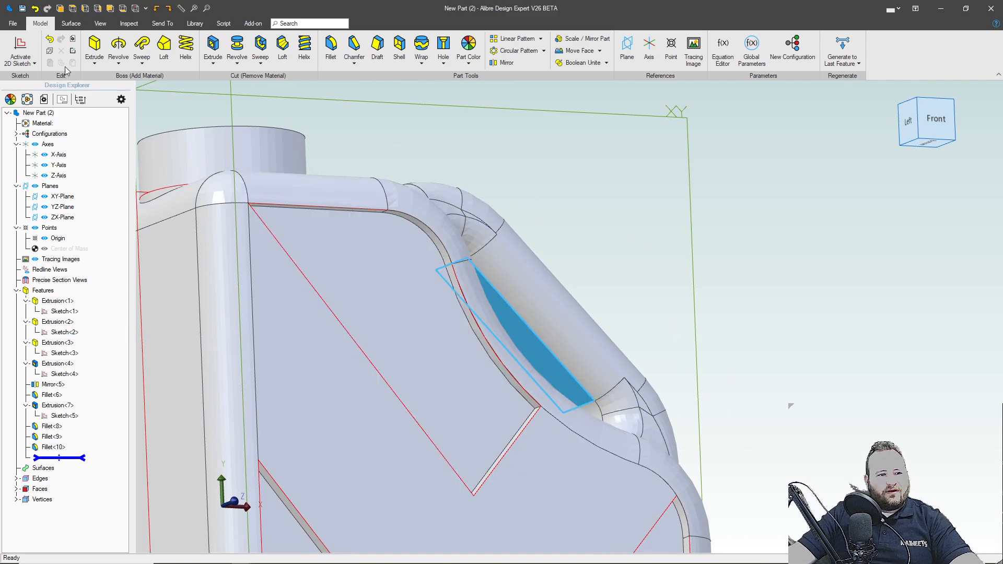
left_click(21, 50)
left_click(99, 48)
scroll(575, 381, "up", 8)
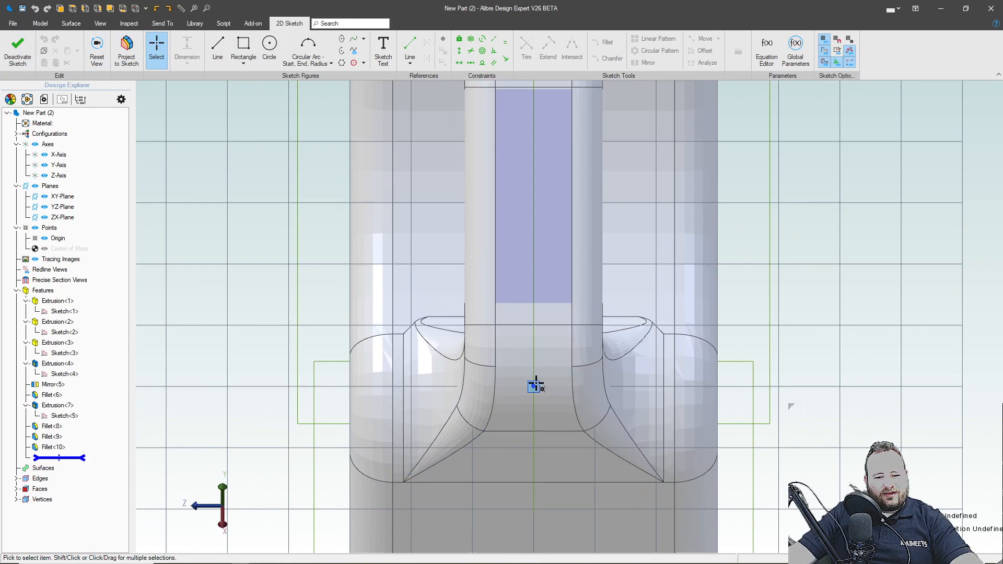
scroll(463, 329, "down", 2)
left_click(269, 46)
left_click(357, 197)
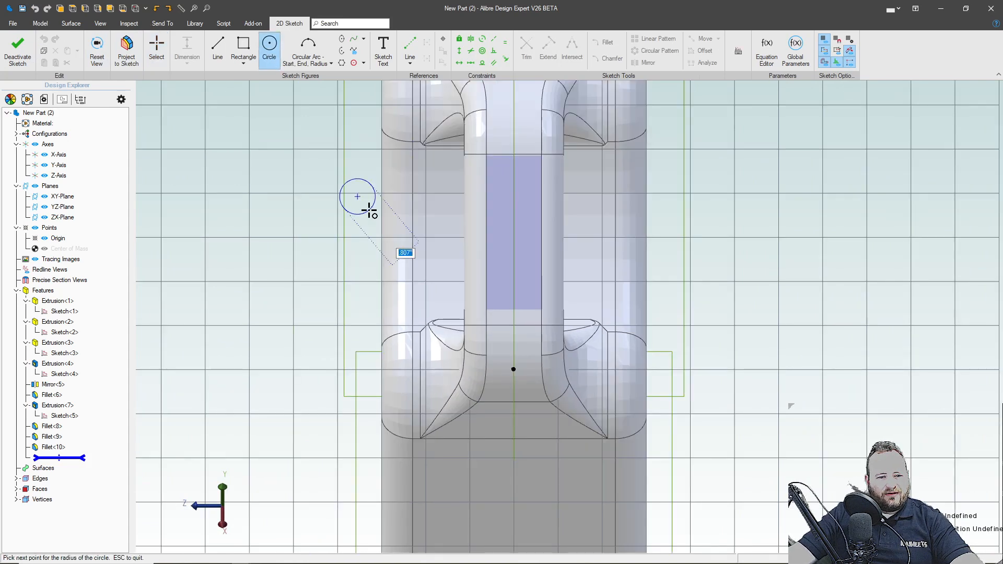
left_click(370, 209)
Dimension the circle's diameter to .250" and its horizontal distance from the sketch origin to .950"
left_click(156, 42)
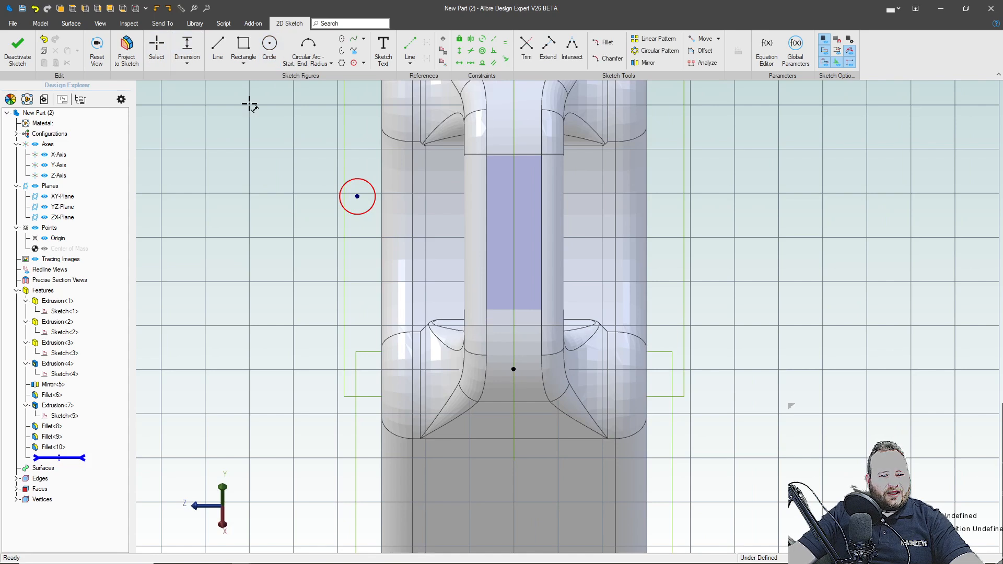
left_click(254, 188)
type(".25")
key("Return")
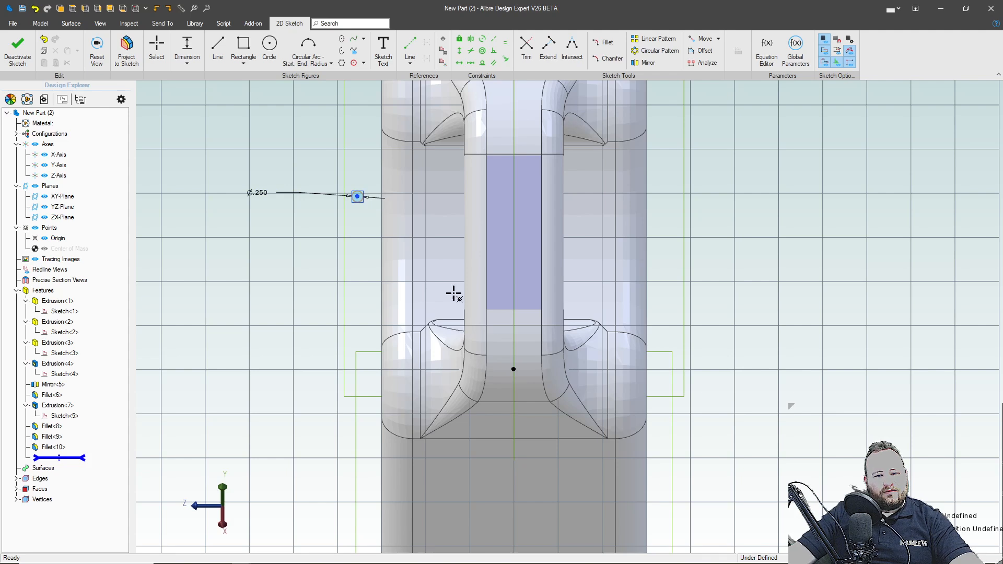
left_click(512, 369)
left_click(428, 168)
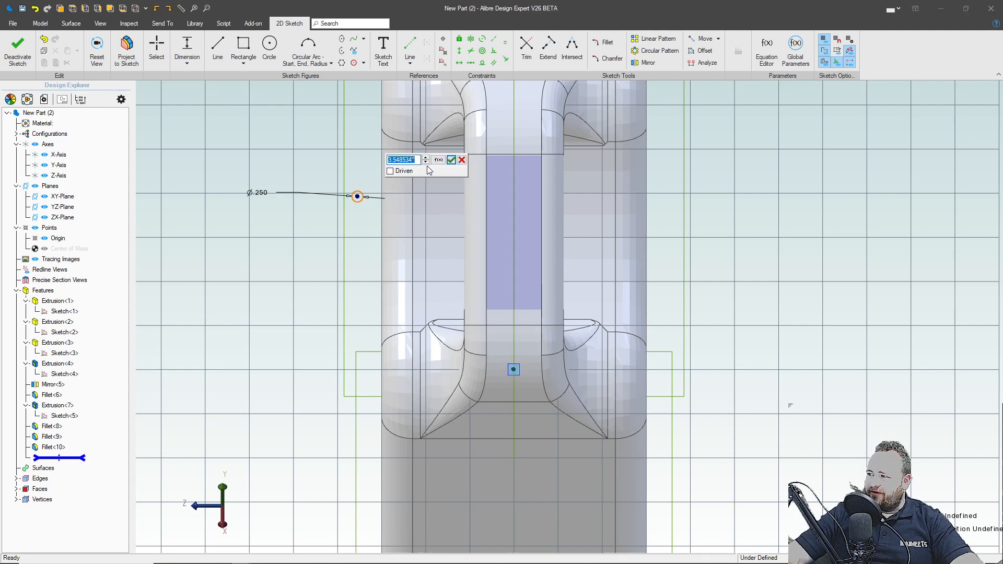
type(".5")
key("Return")
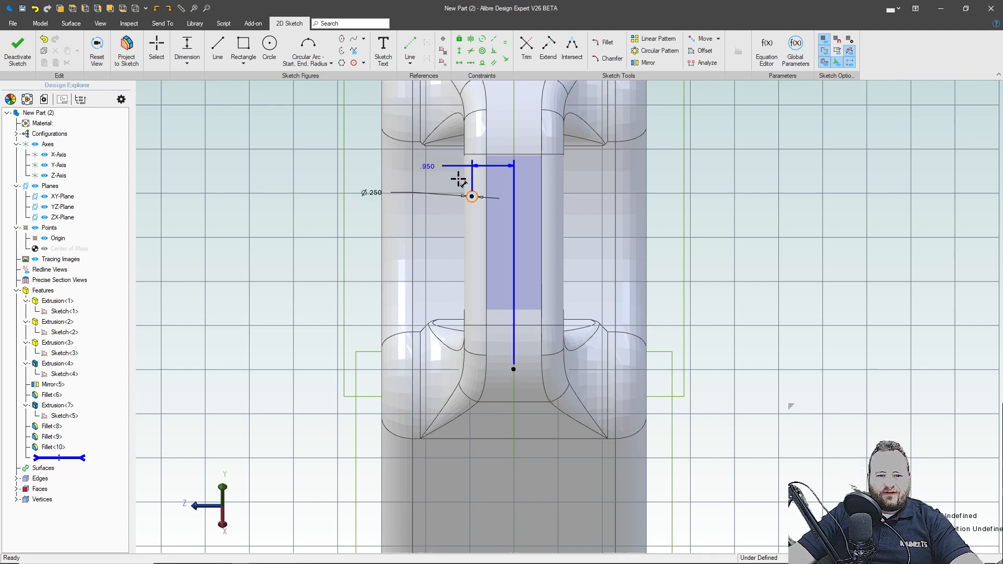
Set the circle center's vertical distance from the sketch origin to 1.500" and finish the sketch
left_click(471, 196)
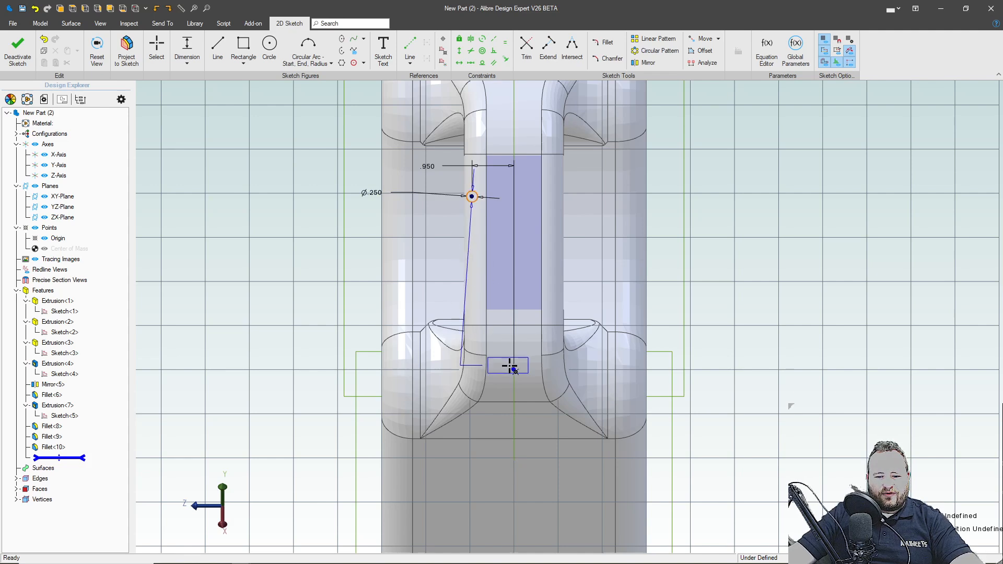
left_click(514, 369)
left_click(277, 270)
type("1.5")
key("Return")
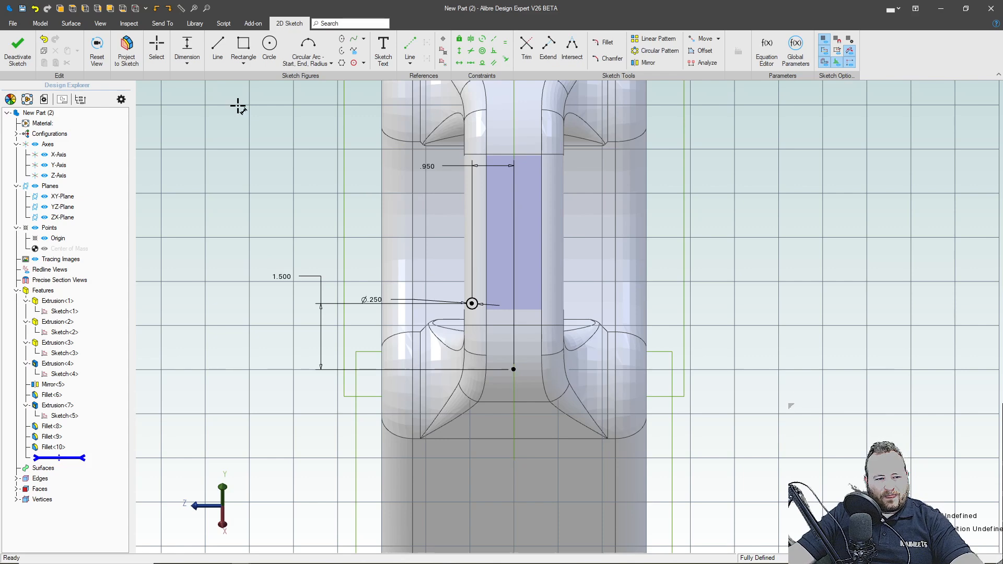
left_click(7, 52)
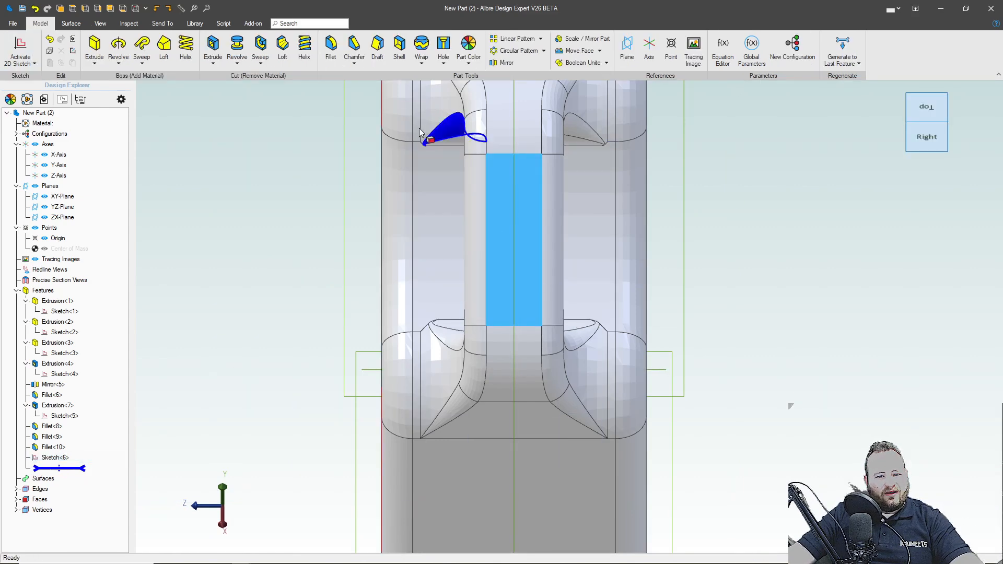
Start a second sketch on the same handle face and draw a circle beside the body with a .250" diameter
left_click(20, 49)
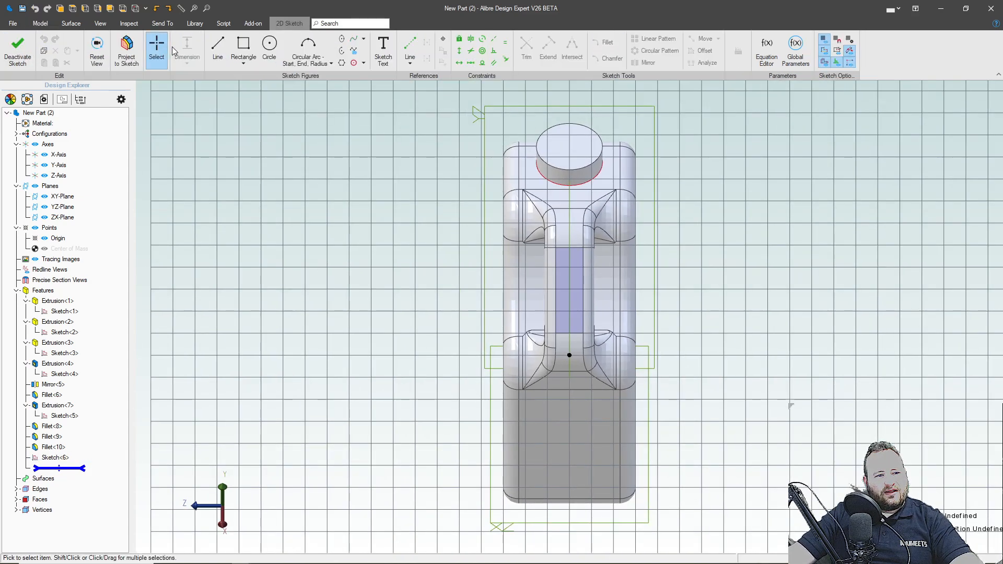
left_click(269, 44)
left_click(476, 332)
left_click(432, 332)
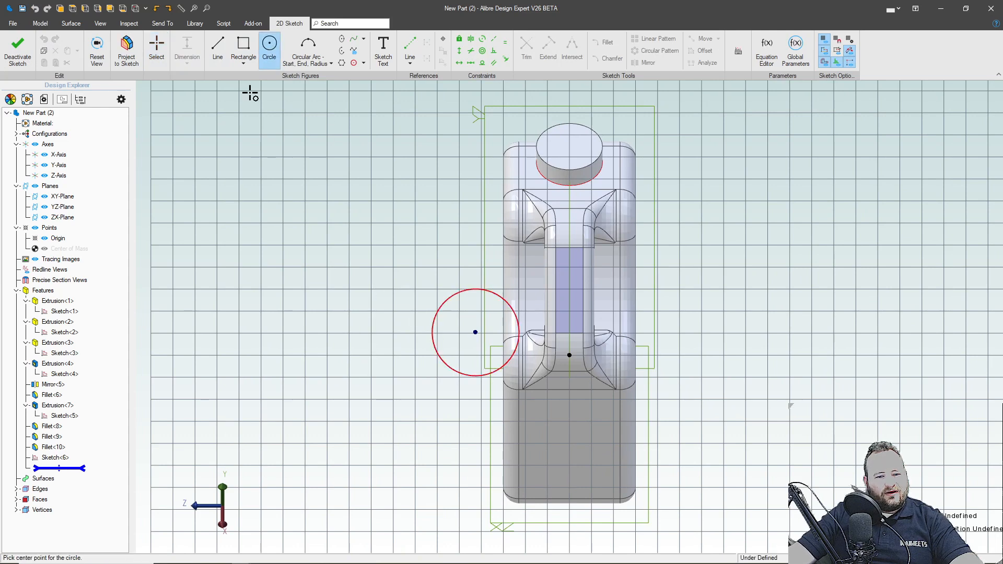
left_click(187, 46)
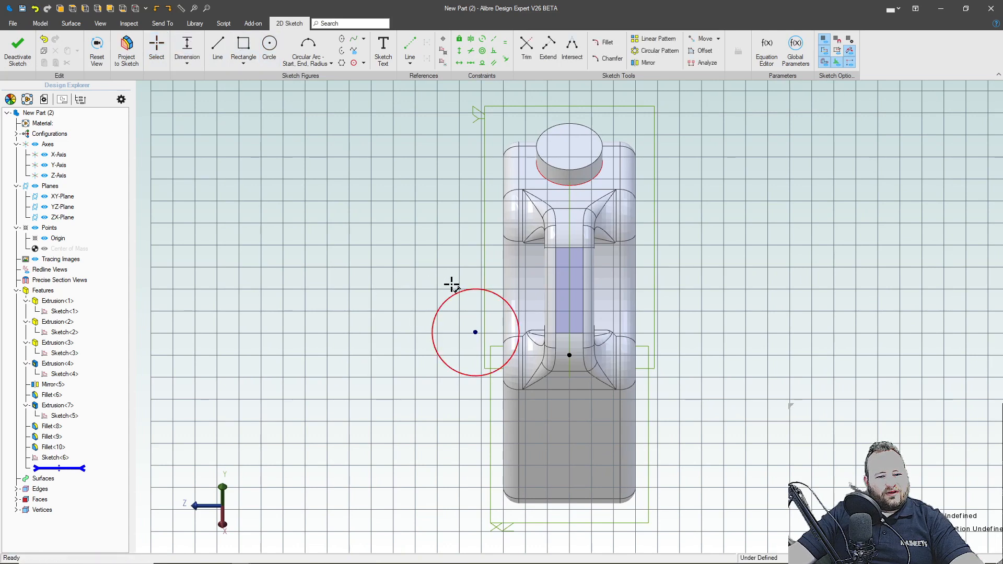
left_click(460, 288)
type(".25")
key("Return")
Set the horizontal distance between the new circle's center and the sketch origin to 1.32"
scroll(532, 327, "up", 5)
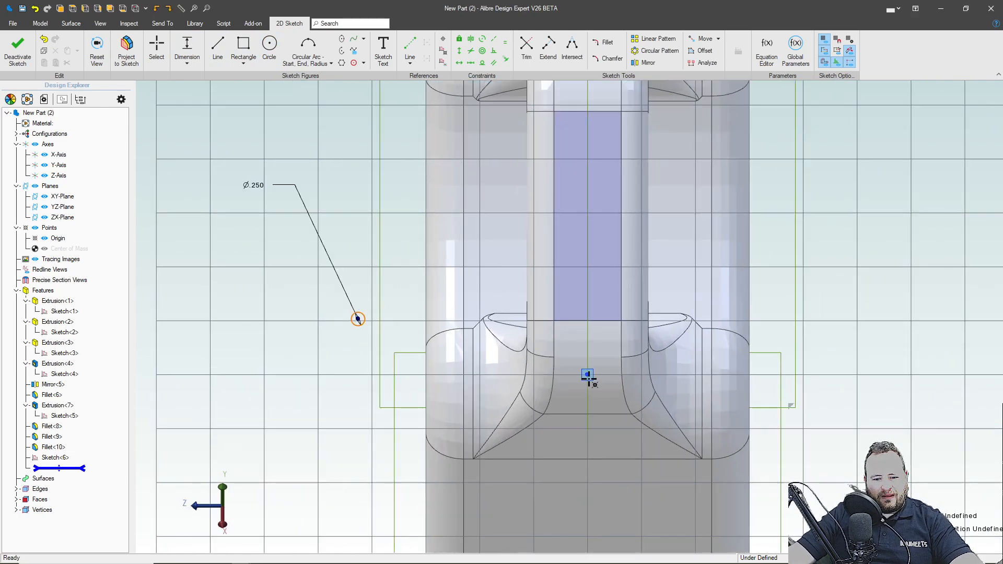
left_click(358, 320)
left_click(465, 439)
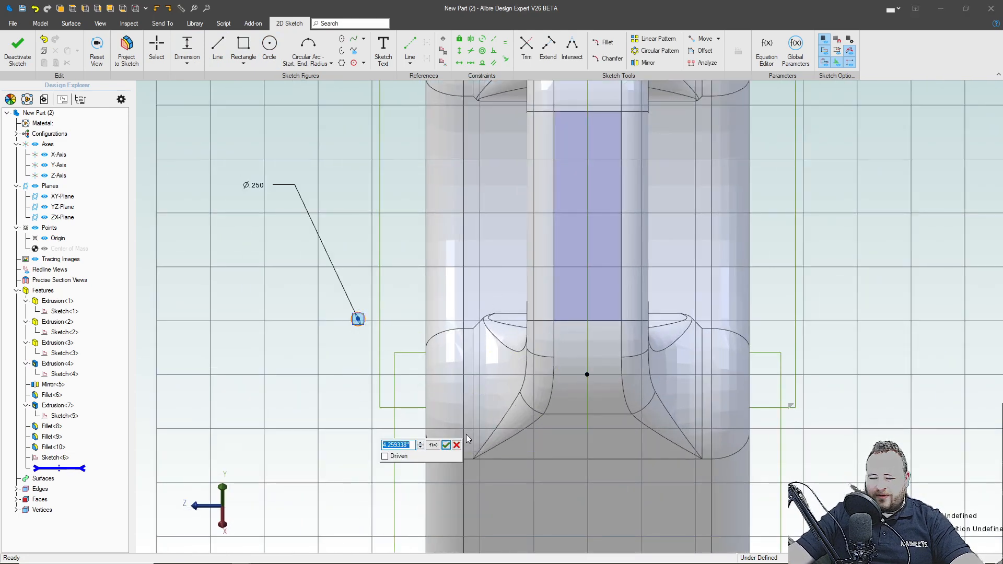
type(".95")
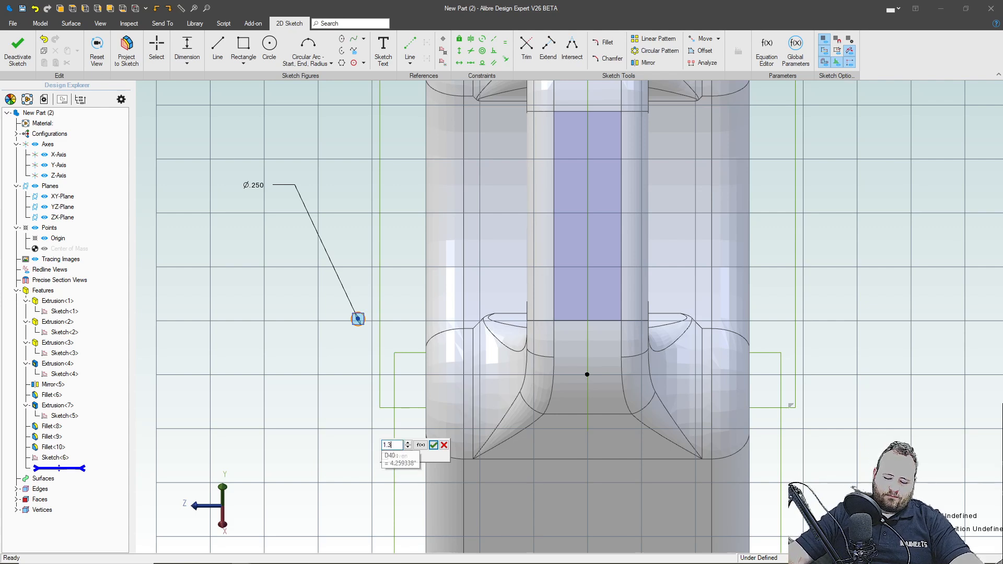
type("2")
key("Return")
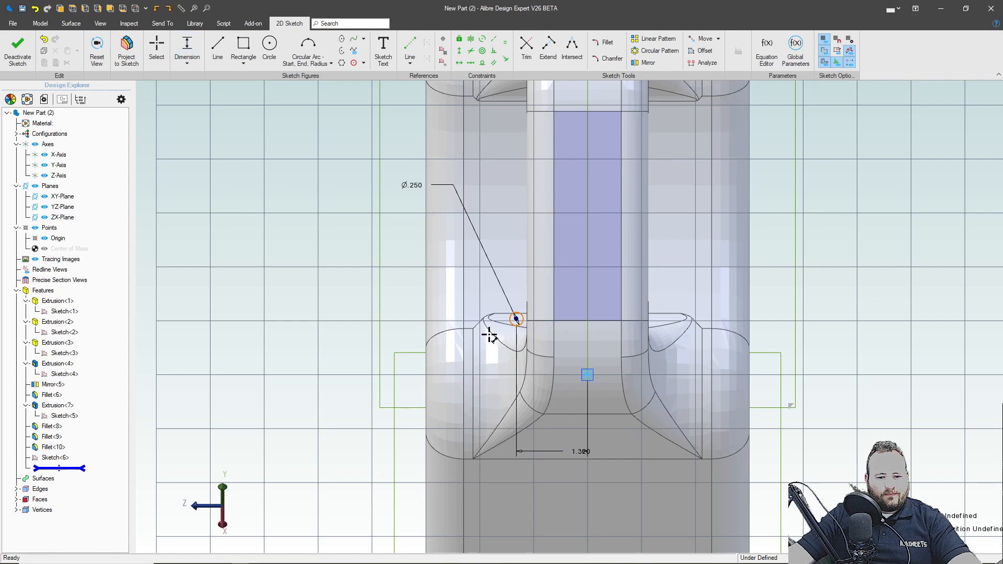
Dimension the circle center's vertical distance from the sketch origin to 1.560" and finish the sketch
left_click(349, 361)
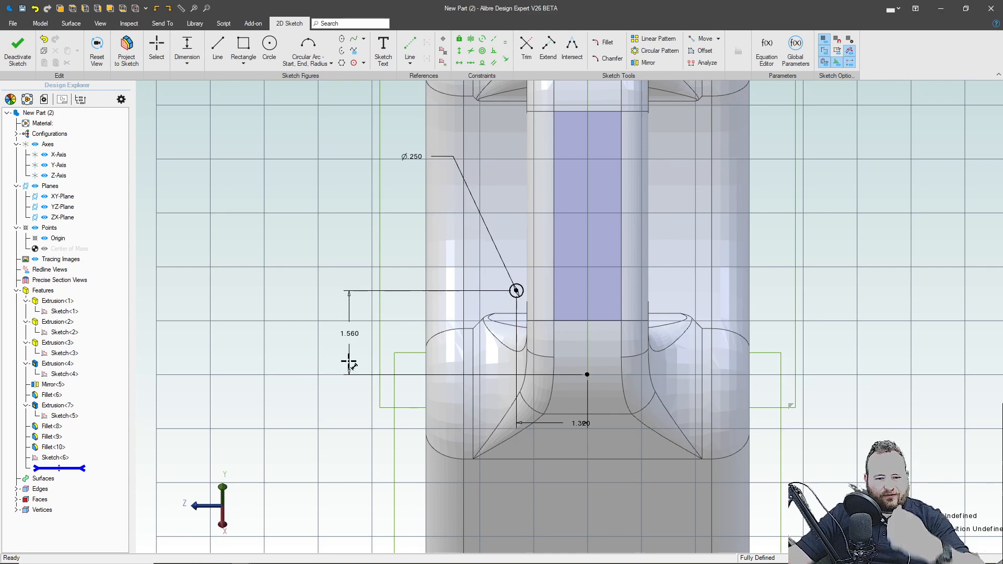
left_click(18, 59)
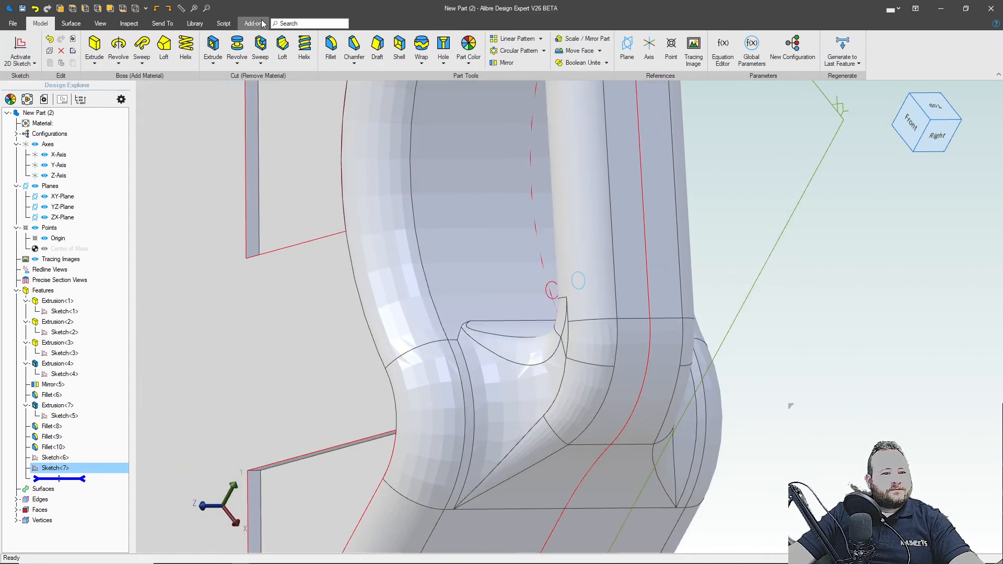
Create a loft cut through the handle's inner edge between the two .250" circle sketches
left_click(282, 48)
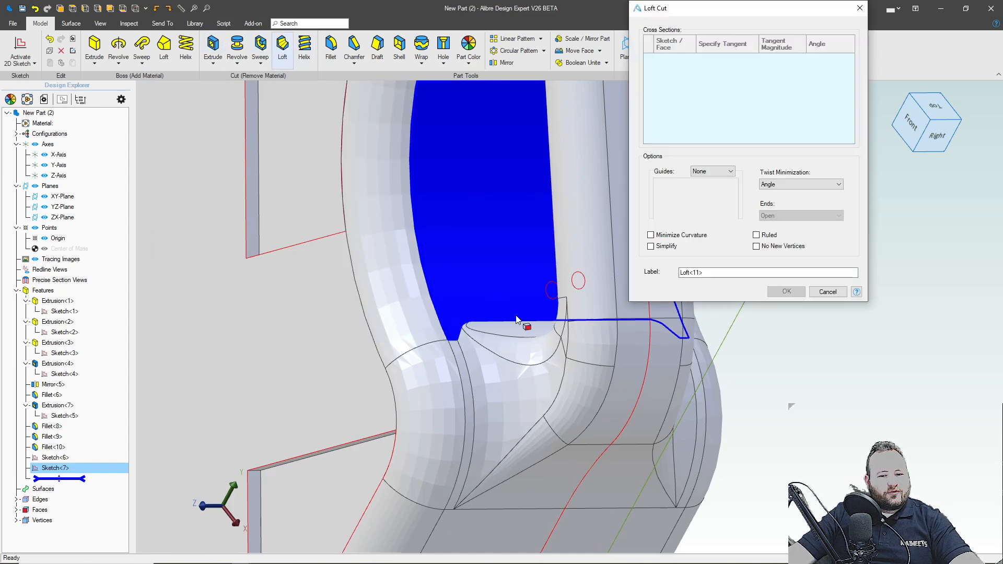
left_click(551, 290)
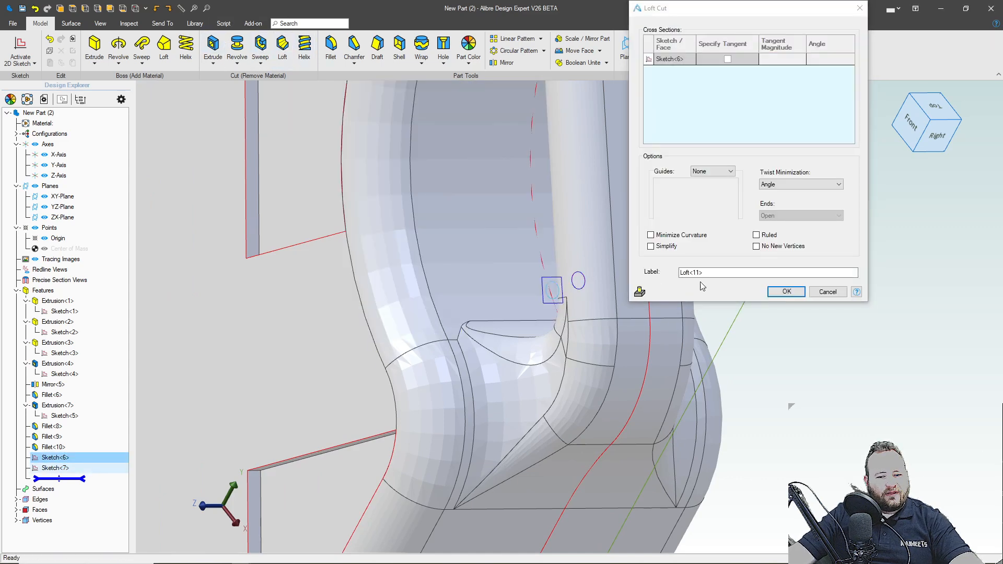
left_click(575, 282)
key("Return")
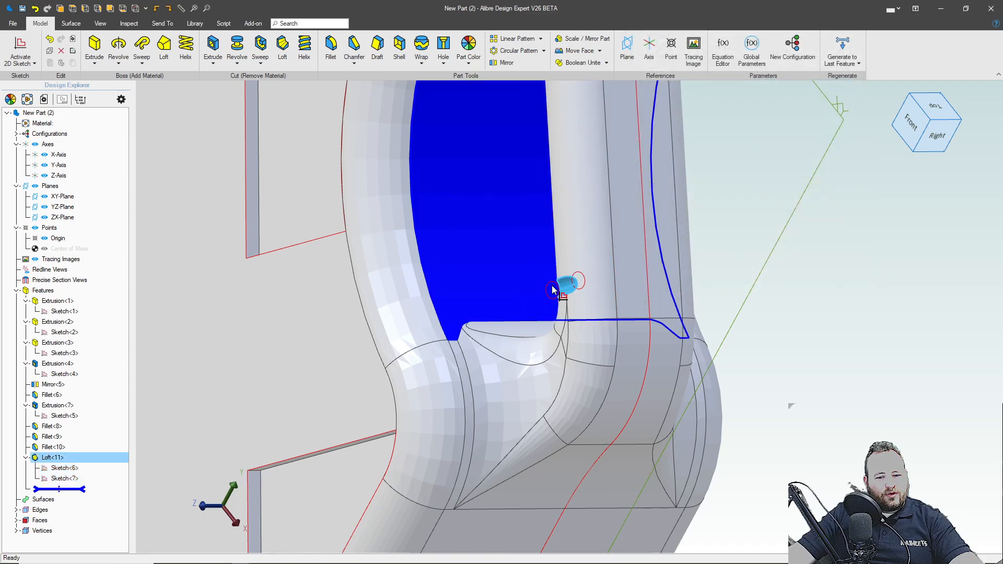
Pattern the loft cut linearly along the handle's straight edge with .500" spacing and 7 instances
scroll(554, 287, "down", 5)
scroll(549, 313, "up", 8)
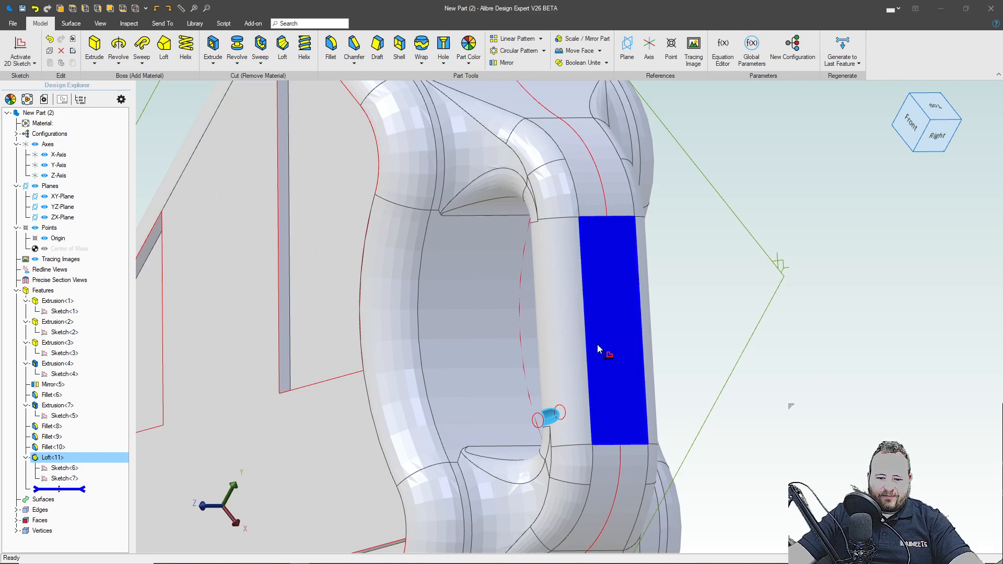
left_click(515, 40)
left_click_drag(625, 13, 733, 221)
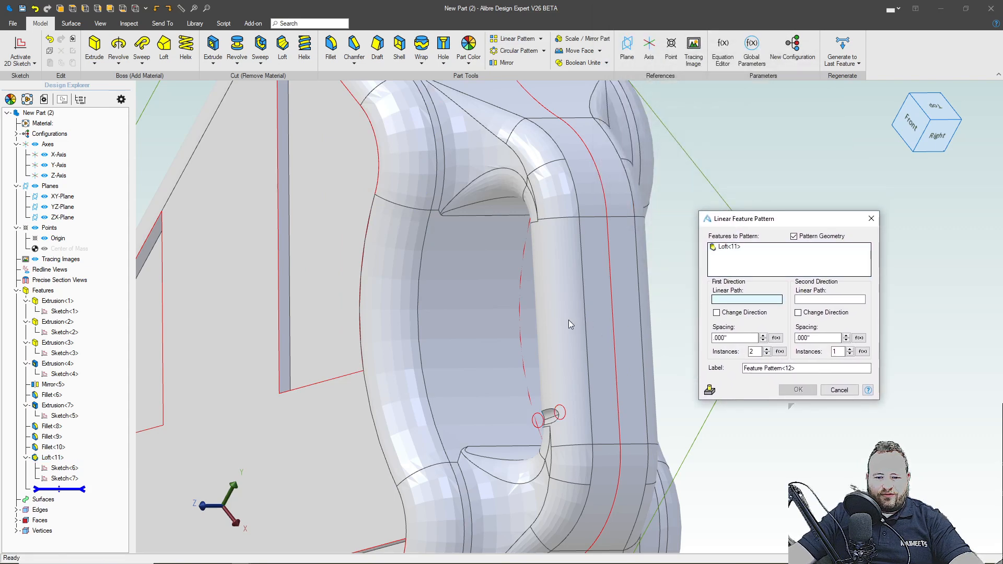
left_click(586, 337)
left_click(732, 337)
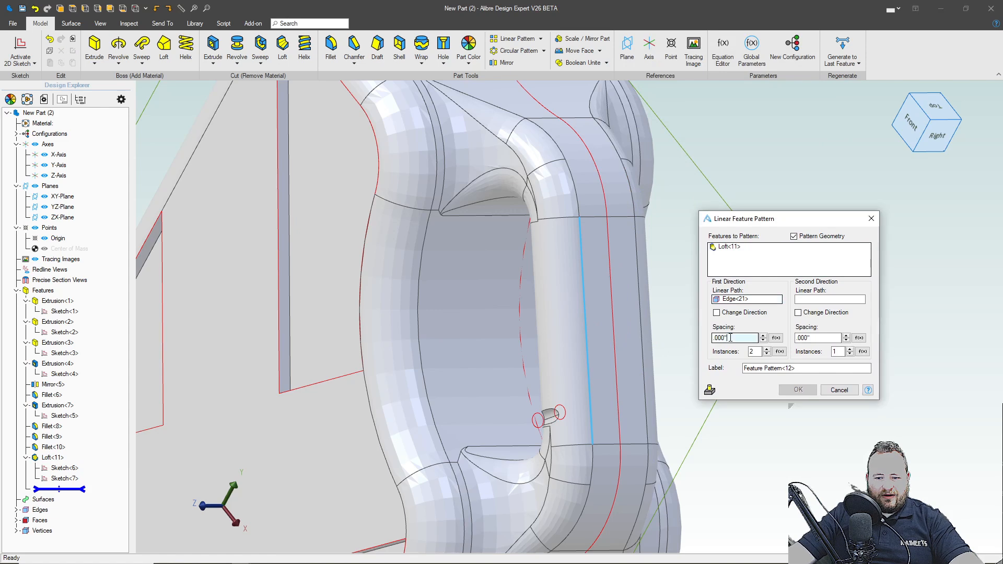
type(".")
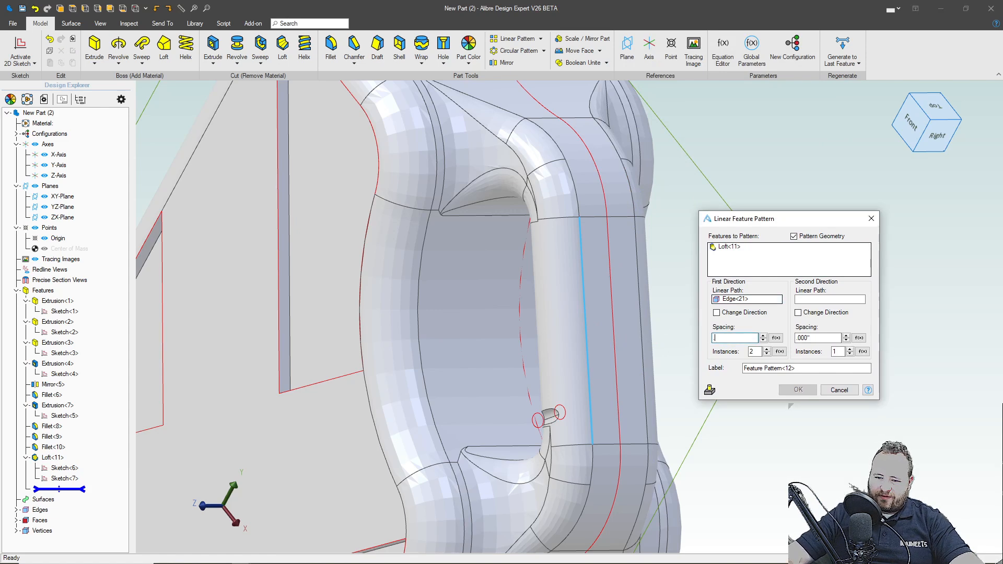
type("5")
left_click(755, 351)
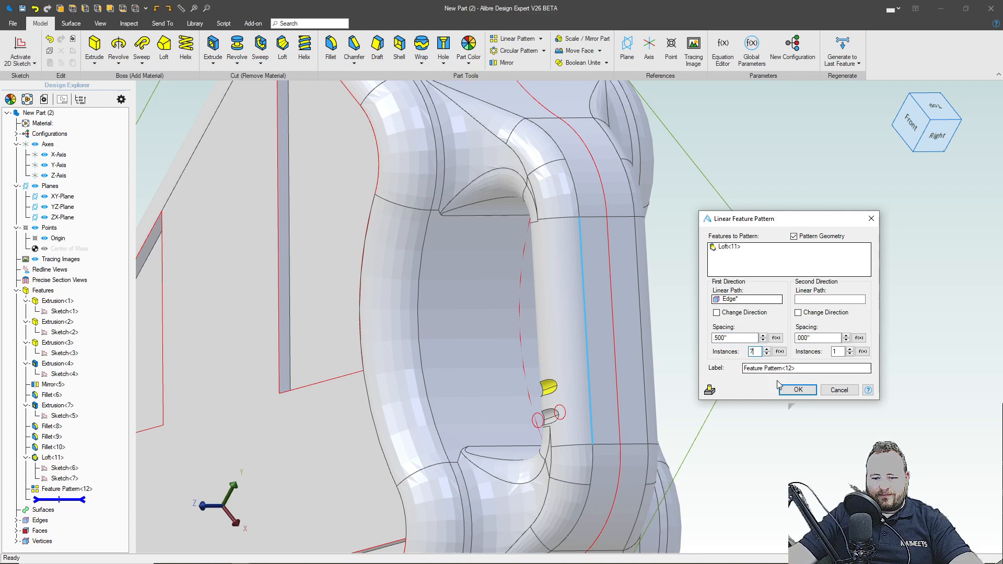
left_click(796, 390)
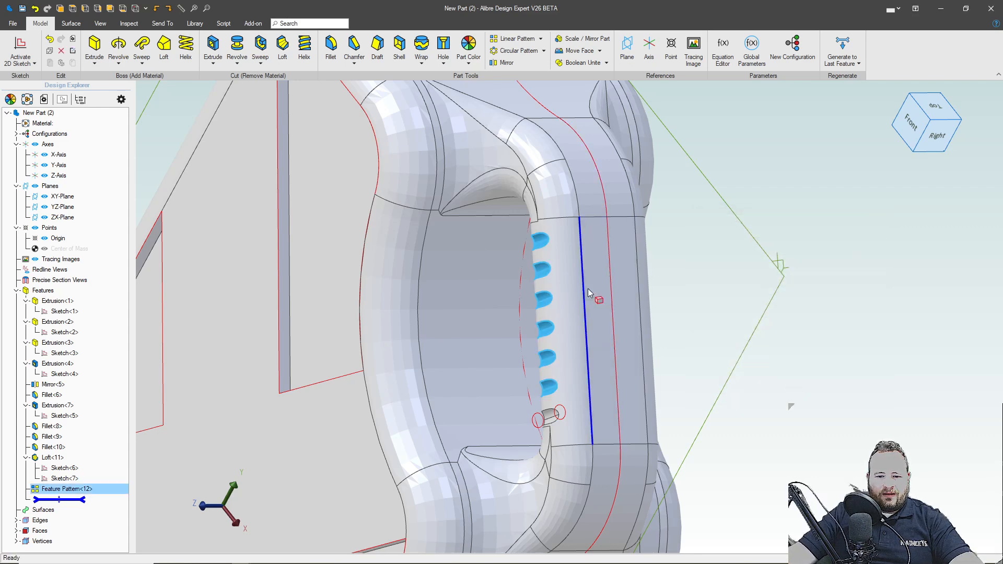
Mirror the original loft cut and its linear pattern across the XY-Plane to the handle's other side
middle_click_drag(610, 325, 613, 278)
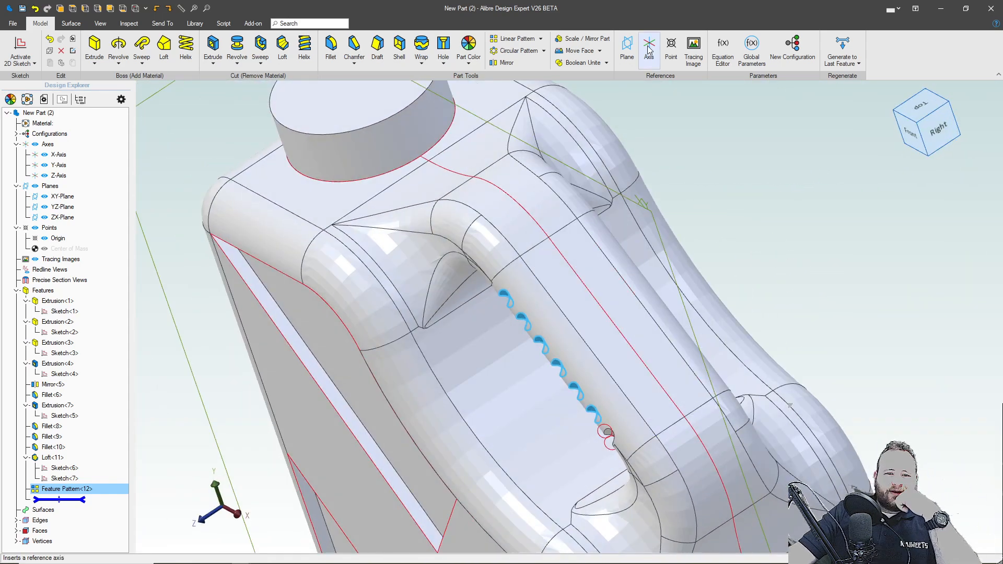
left_click(505, 63)
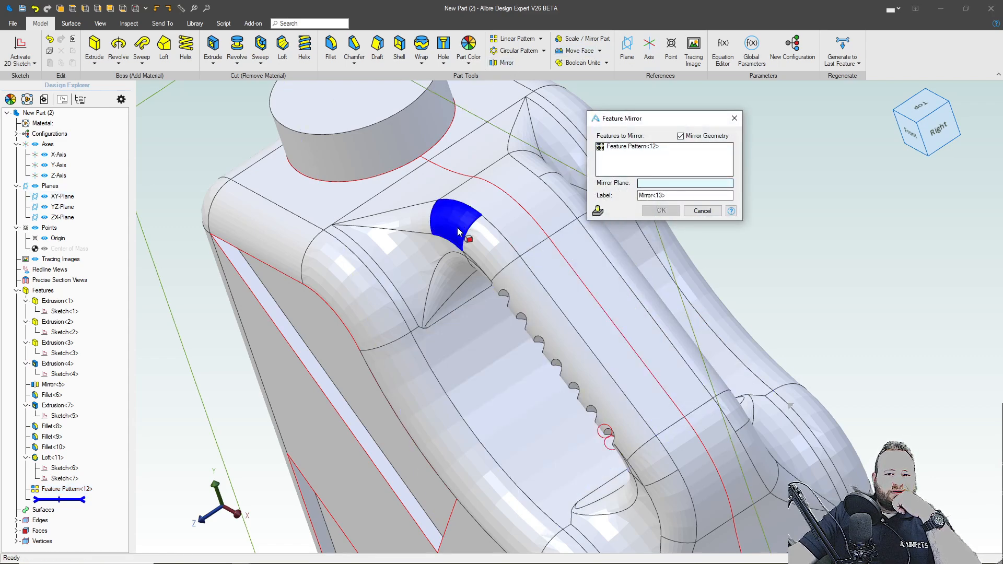
scroll(459, 223, "down", 2)
left_click(372, 99)
scroll(618, 349, "up", 4)
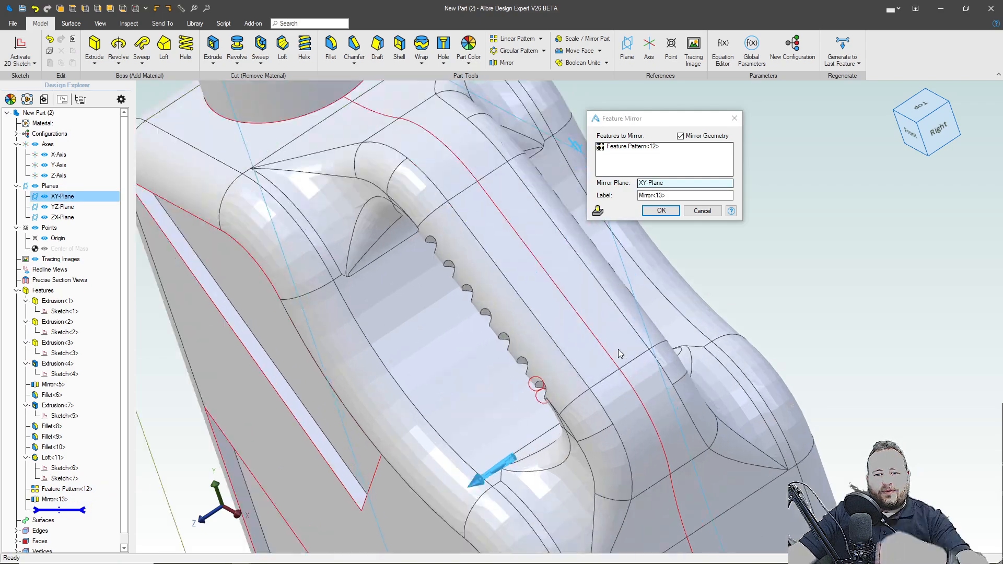
middle_click_drag(528, 426, 550, 403)
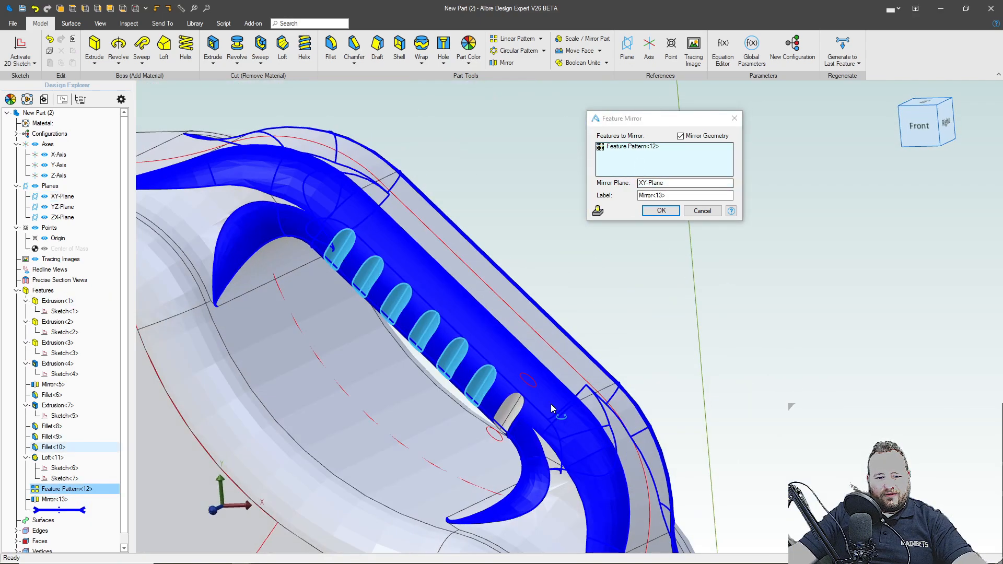
middle_click_drag(658, 361, 598, 380)
scroll(608, 383, "down", 2)
scroll(609, 384, "down", 2)
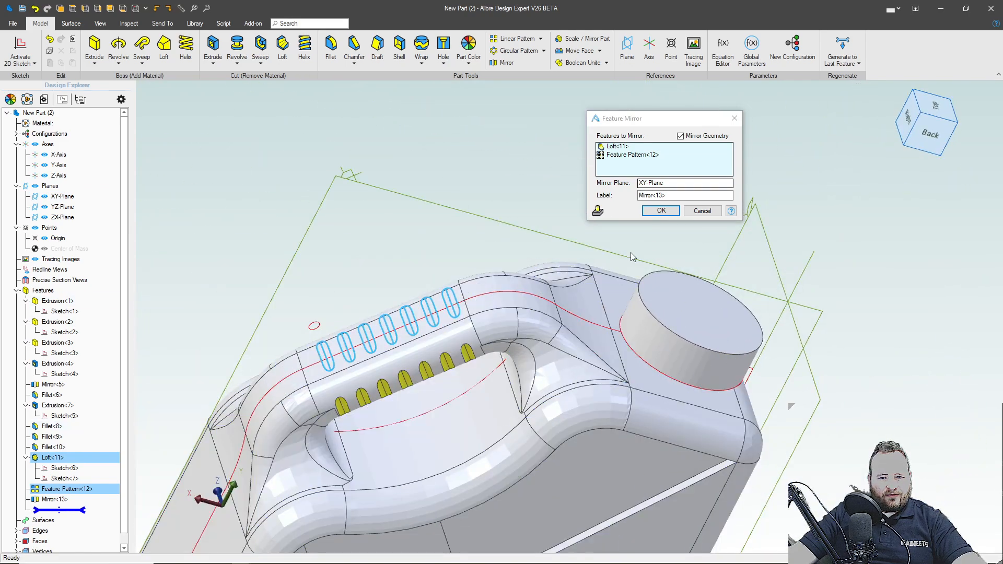
left_click(653, 211)
Start a constant-radius fillet of .25" with the inner corner edge of the front face's upper triangular recess
middle_click_drag(449, 241, 512, 253)
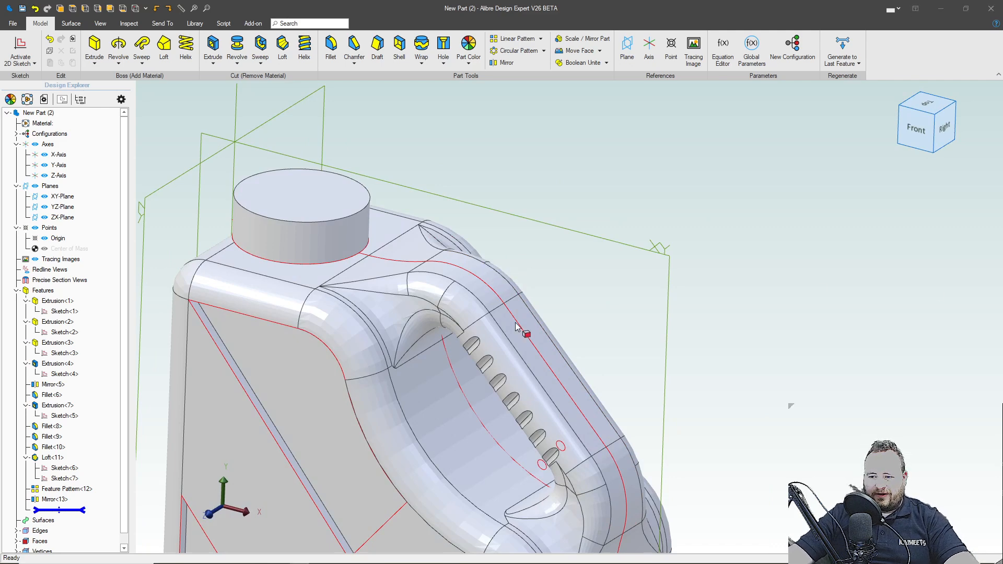
scroll(411, 260, "down", 3)
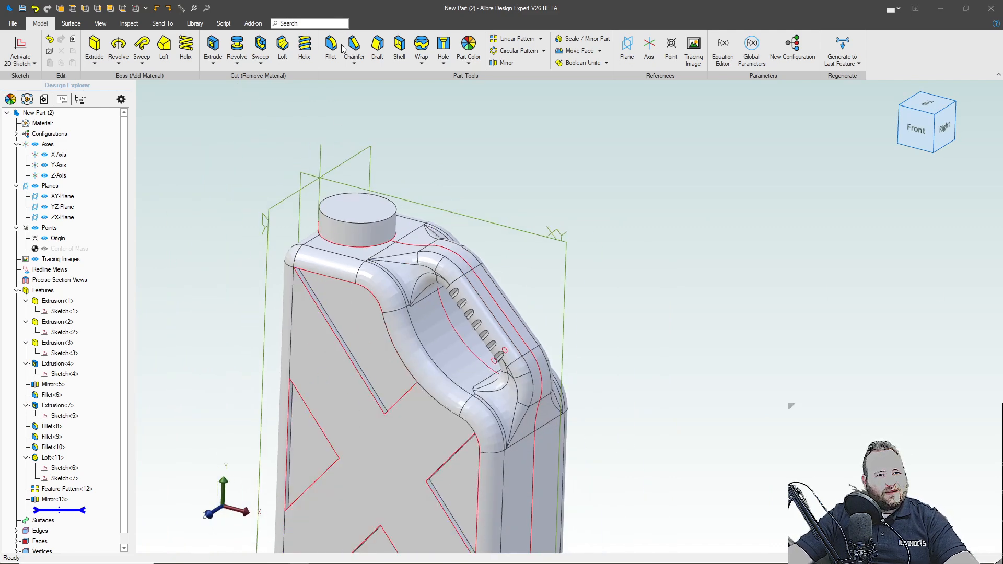
scroll(605, 234, "down", 4)
scroll(433, 366, "up", 5)
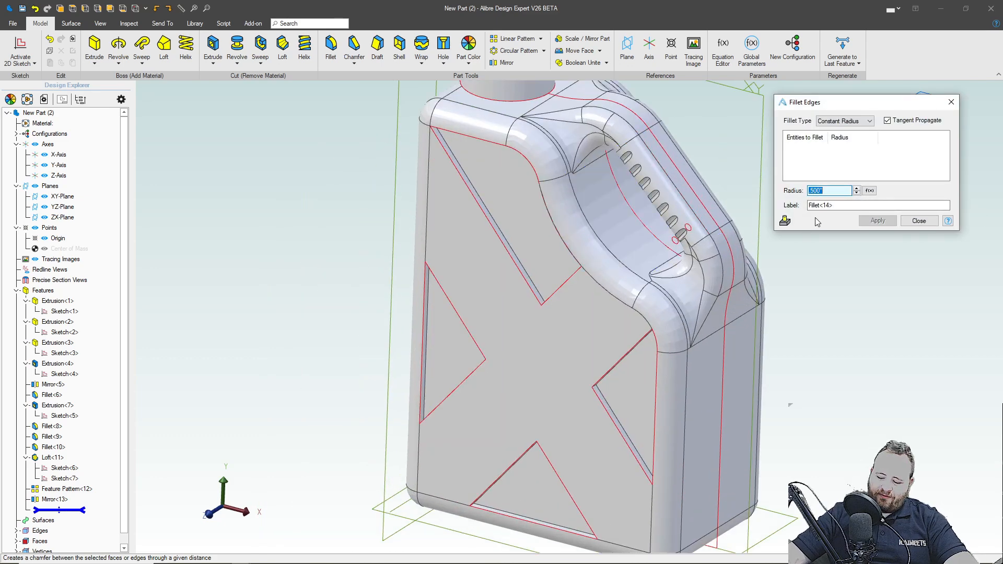
type(".25")
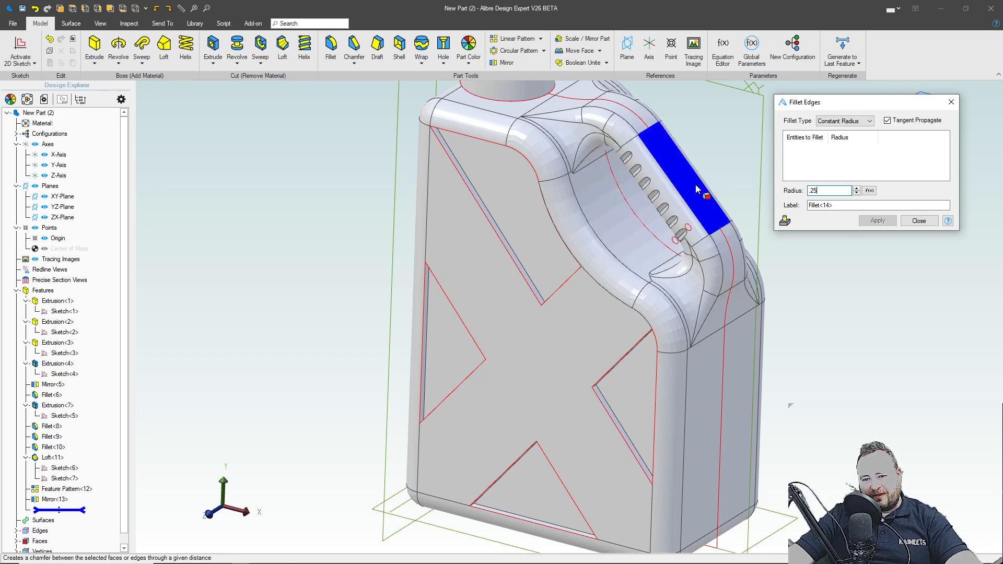
scroll(489, 352, "up", 8)
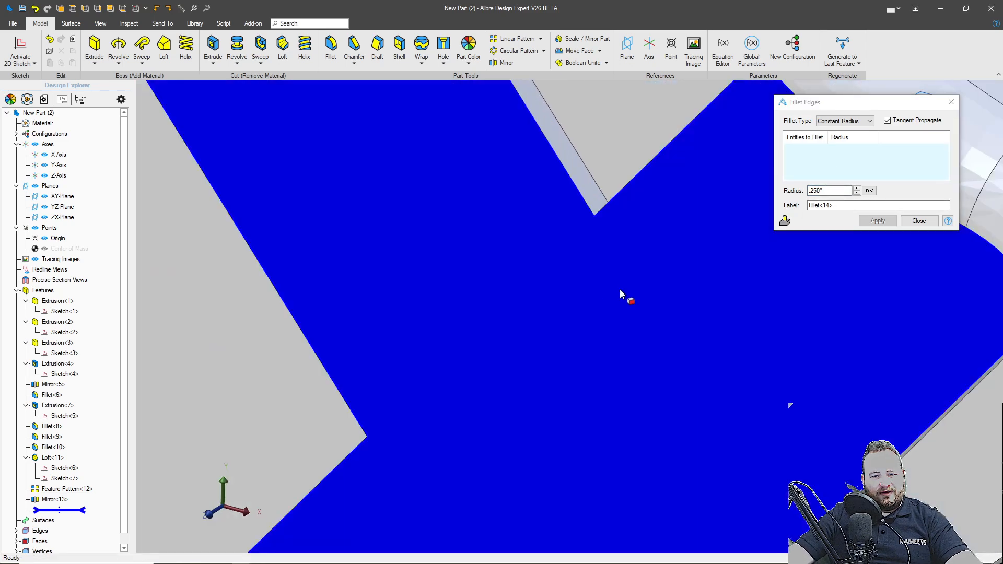
middle_click_drag(619, 289, 623, 315)
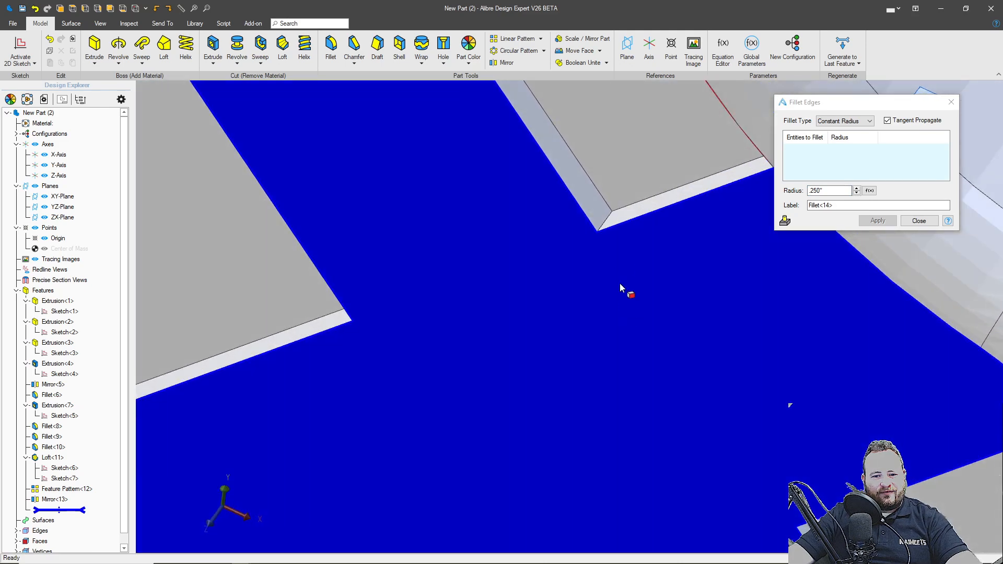
left_click(607, 215)
scroll(654, 389, "down", 4)
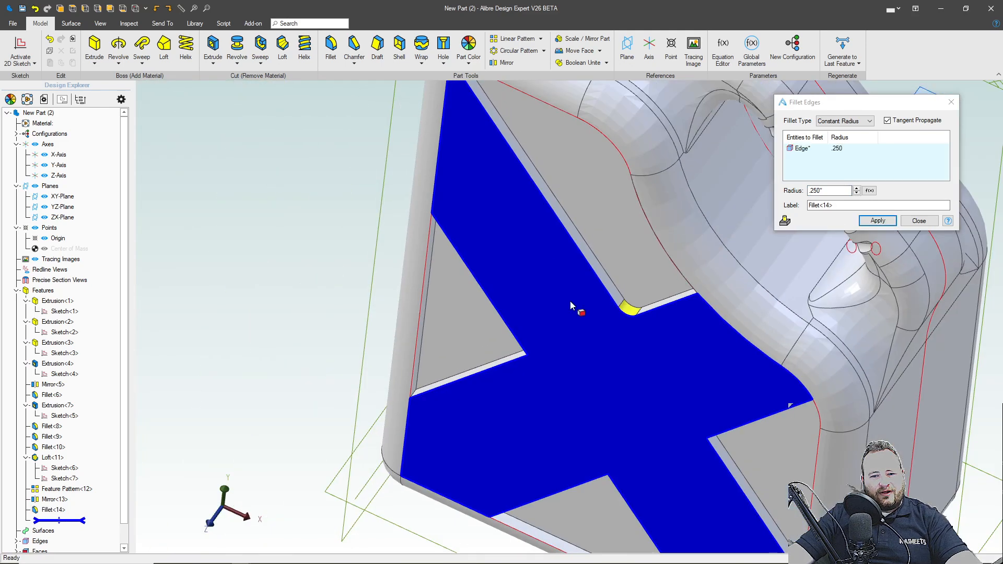
scroll(486, 178, "down", 2)
scroll(482, 116, "up", 4)
middle_click_drag(478, 182, 462, 137)
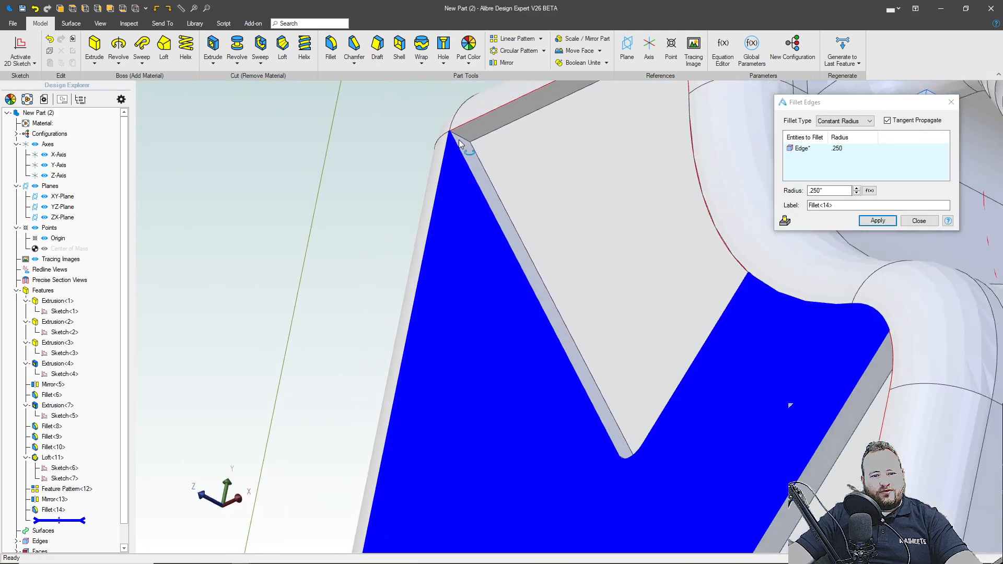
left_click(459, 138)
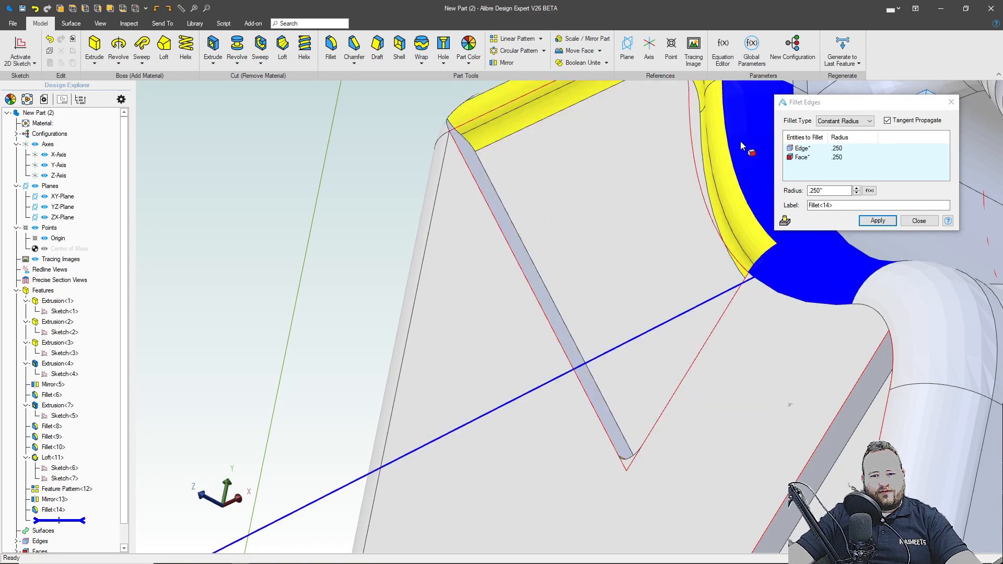
left_click(808, 157)
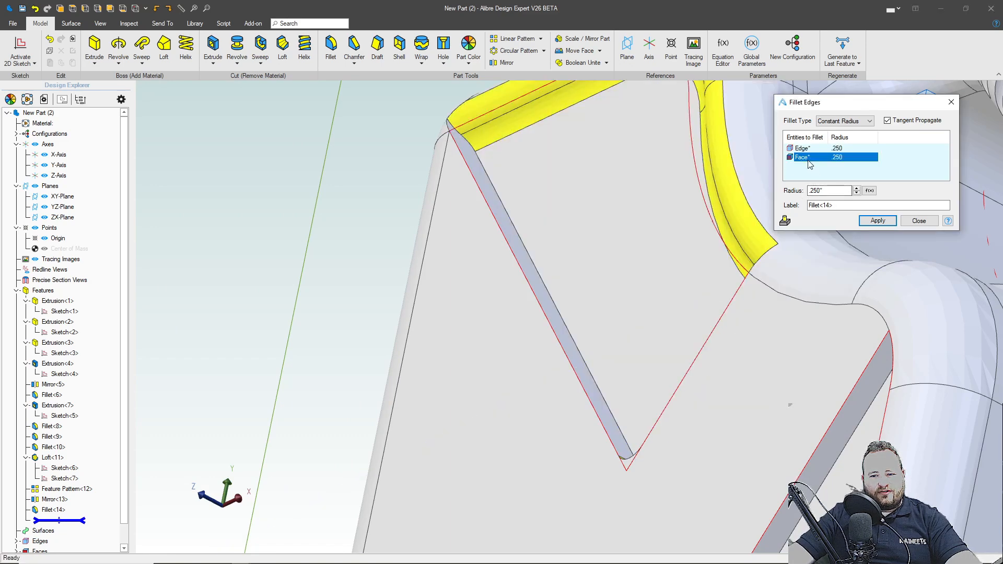
right_click(809, 158)
left_click(832, 179)
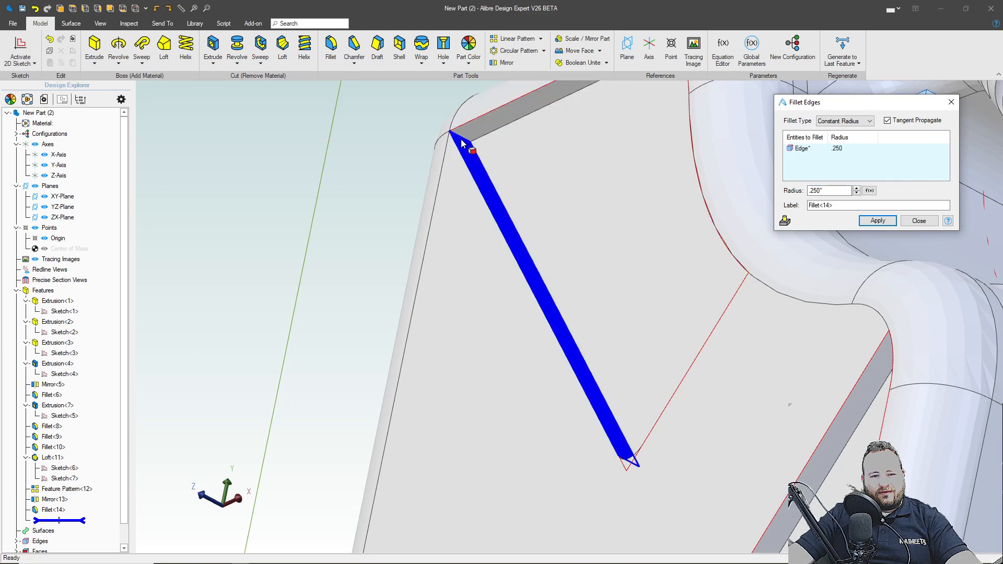
Add the upper recess's outer corner edge and further triangular-recess corner edges to the .250" fillet
left_click(464, 139)
middle_click_drag(588, 238, 663, 237)
middle_click_drag(602, 257, 254, 270)
left_click(437, 237)
middle_click_drag(438, 237, 590, 324)
left_click(442, 361)
left_click(637, 413)
Extend the fillet selection with more recess corner edges, including the lower corner of the handle-side recess on the back face
middle_click_drag(628, 420, 484, 241)
scroll(386, 219, "down", 4)
scroll(387, 220, "up", 5)
left_click(579, 370)
left_click(419, 441)
scroll(374, 250, "down", 5)
scroll(317, 247, "up", 6)
middle_click_drag(379, 295, 390, 330)
scroll(365, 365, "up", 5)
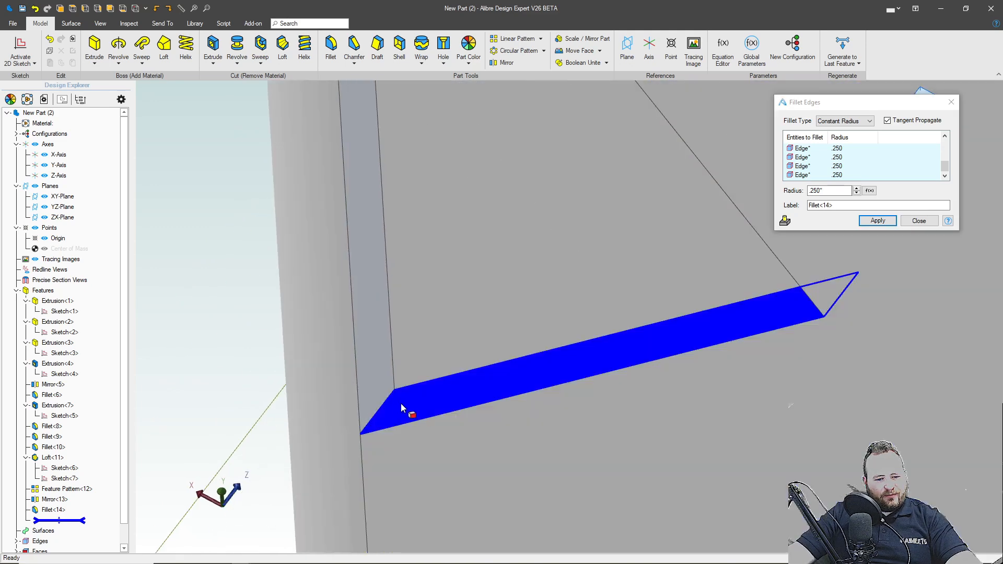
left_click(391, 406)
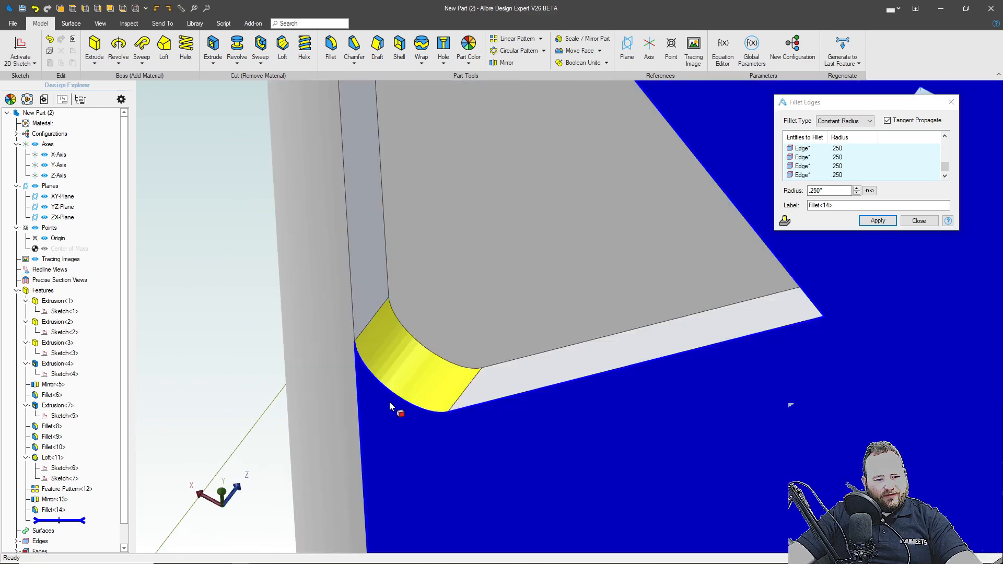
Add the back face's handle-side recess corners, beside the handle curve and at the recess's inner point, to the fillet
scroll(424, 380, "down", 5)
middle_click_drag(610, 375, 683, 367)
middle_click_drag(608, 425, 628, 377)
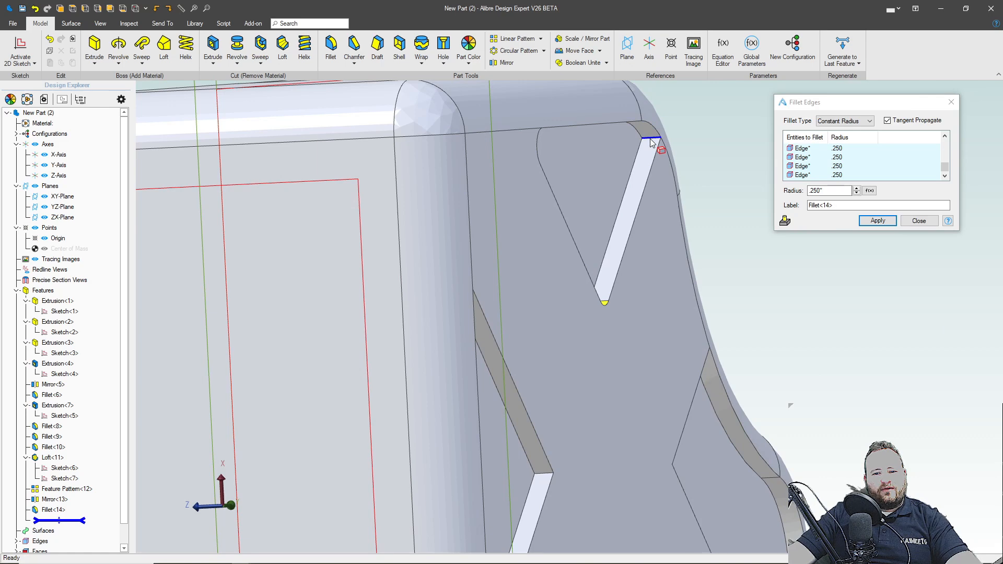
left_click(610, 332)
middle_click_drag(638, 340, 795, 435)
scroll(795, 434, "up", 3)
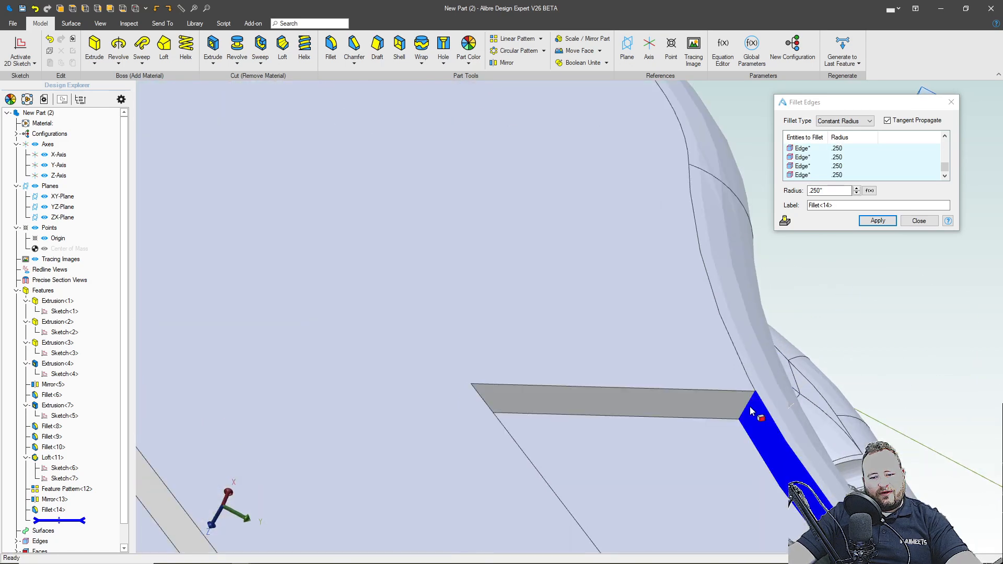
left_click(725, 414)
middle_click_drag(671, 421, 471, 440)
left_click(474, 384)
Include the upper recess's outer corner and the upper corner of the recess opposite the handle in the back-face fillet selection
scroll(474, 384, "down", 3)
scroll(791, 256, "up", 4)
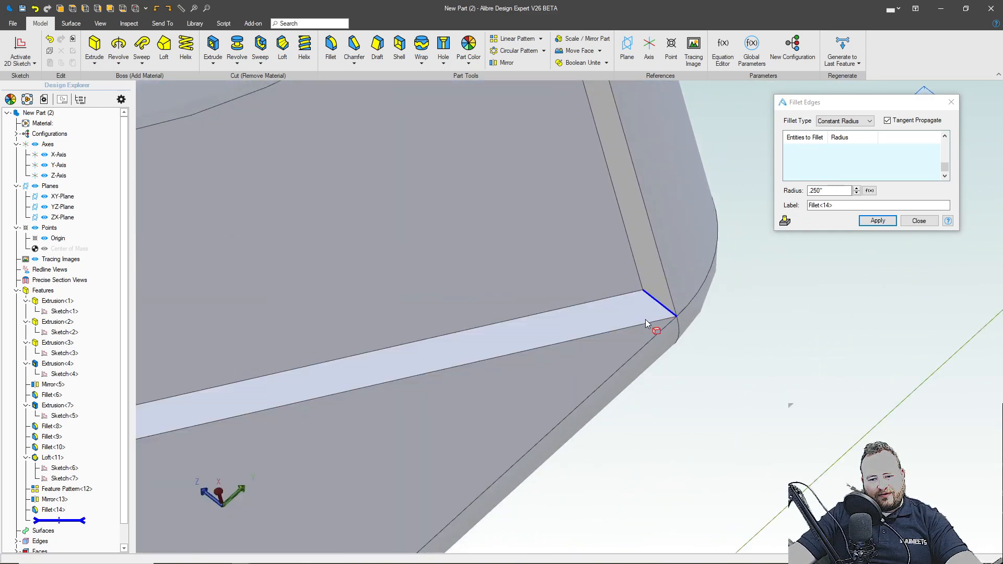
scroll(644, 318, "down", 5)
mouse_move(512, 368)
middle_mouse_down()
mouse_move(474, 377)
mouse_move(471, 348)
mouse_move(504, 336)
mouse_move(518, 357)
middle_mouse_up()
scroll(581, 486, "up", 3)
scroll(581, 487, "up", 3)
left_click(540, 416)
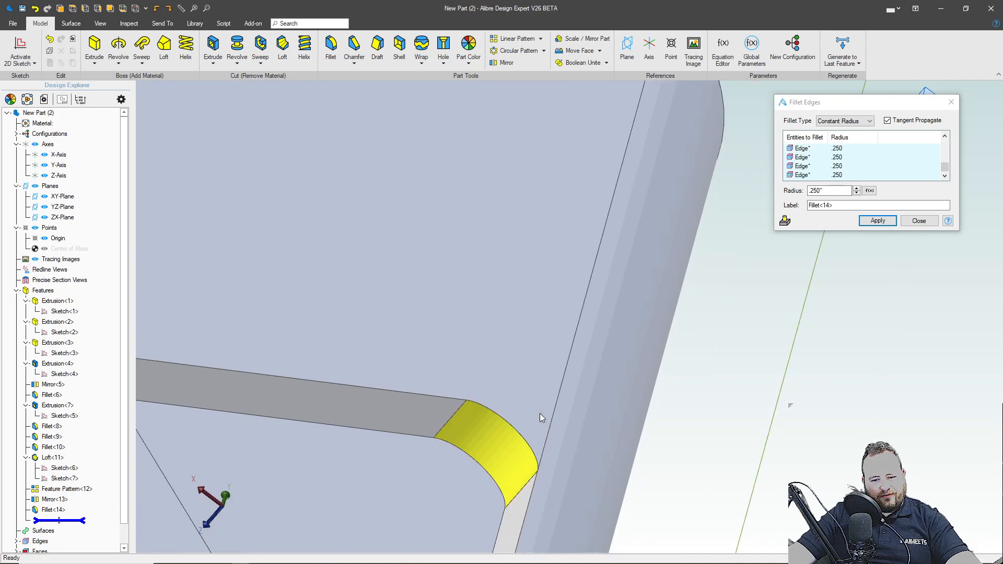
Add further corner edges of the side faces' triangular recesses to the .250" fillet selection
scroll(539, 413, "down", 5)
middle_click_drag(484, 458, 429, 425)
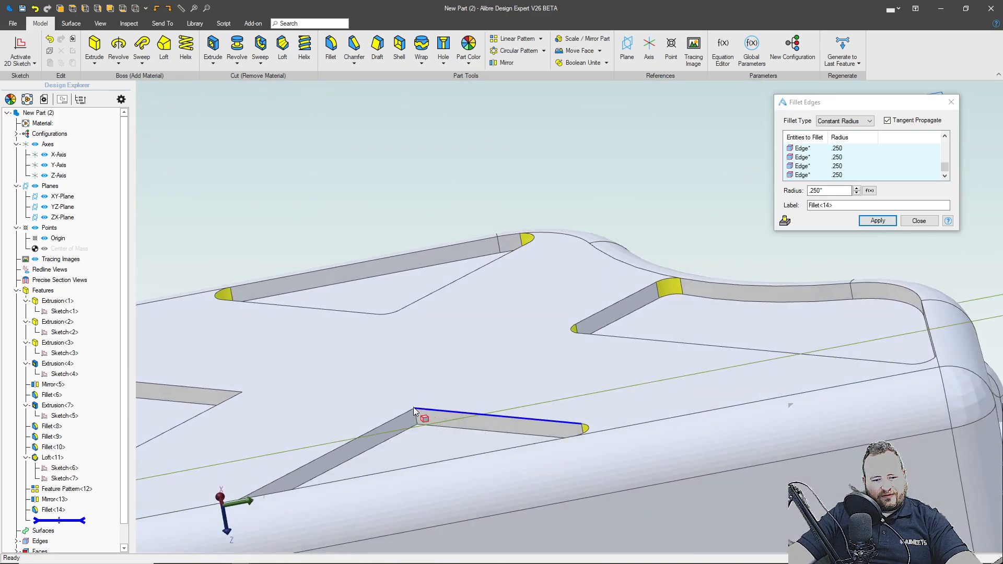
middle_click_drag(501, 441, 453, 444)
scroll(453, 443, "up", 3)
scroll(419, 425, "up", 2)
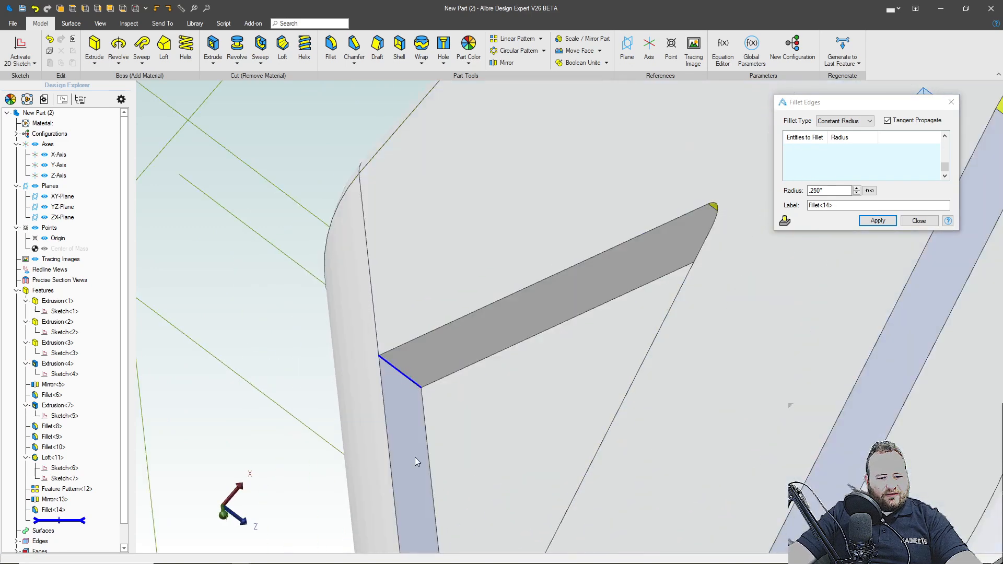
scroll(414, 457, "down", 5)
middle_click_drag(514, 348, 541, 315)
scroll(479, 265, "up", 5)
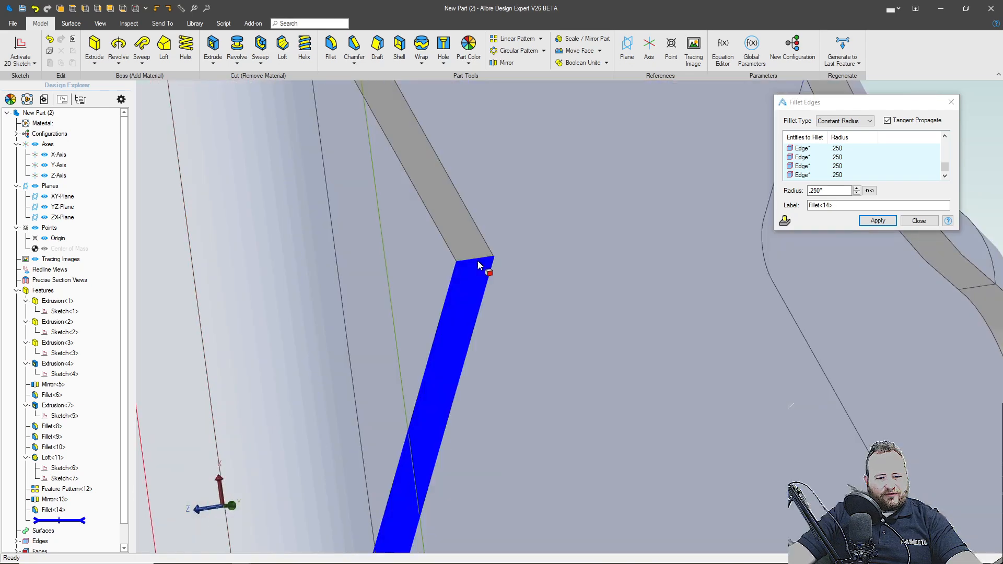
left_click(473, 259)
scroll(488, 334, "down", 3)
middle_click_drag(485, 342, 445, 331)
scroll(438, 156, "up", 5)
left_click(440, 145)
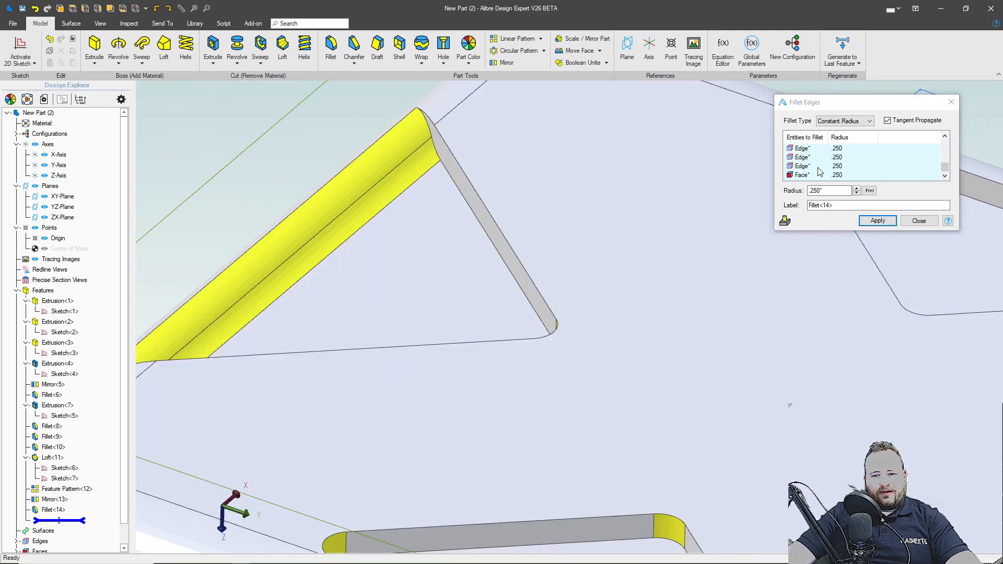
left_click(804, 174)
right_click(802, 174)
left_click(825, 194)
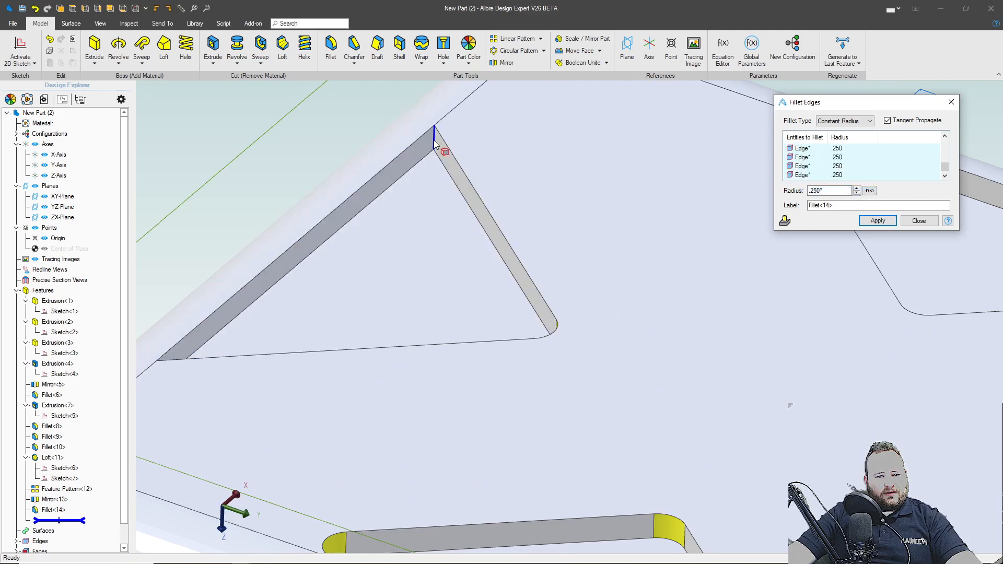
Add the triangular recess's outer corner edge and the next recess's unrounded corner near the container's edge to the fillet
left_click(435, 142)
scroll(425, 228, "down", 3)
middle_click_drag(425, 228, 383, 272)
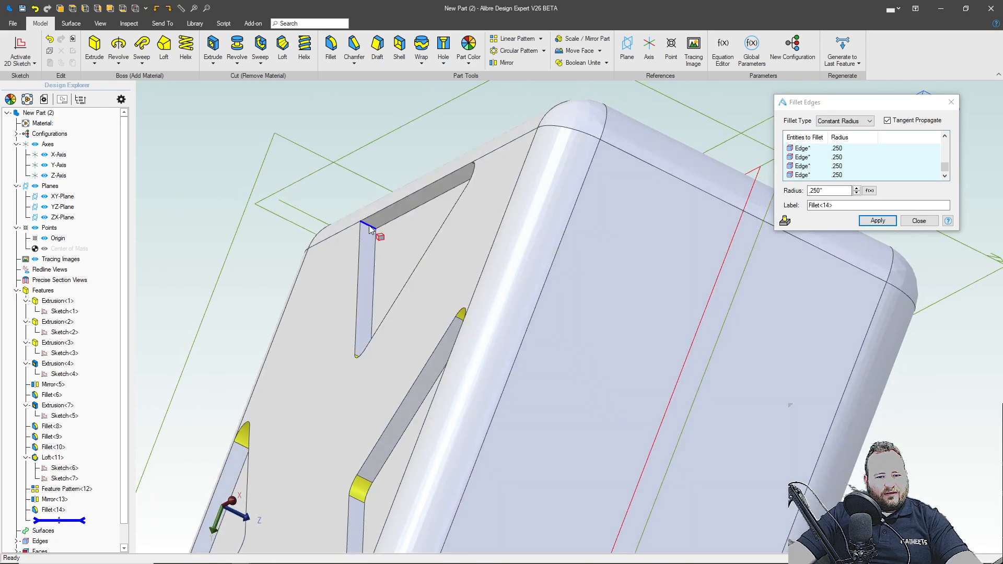
scroll(372, 228, "up", 3)
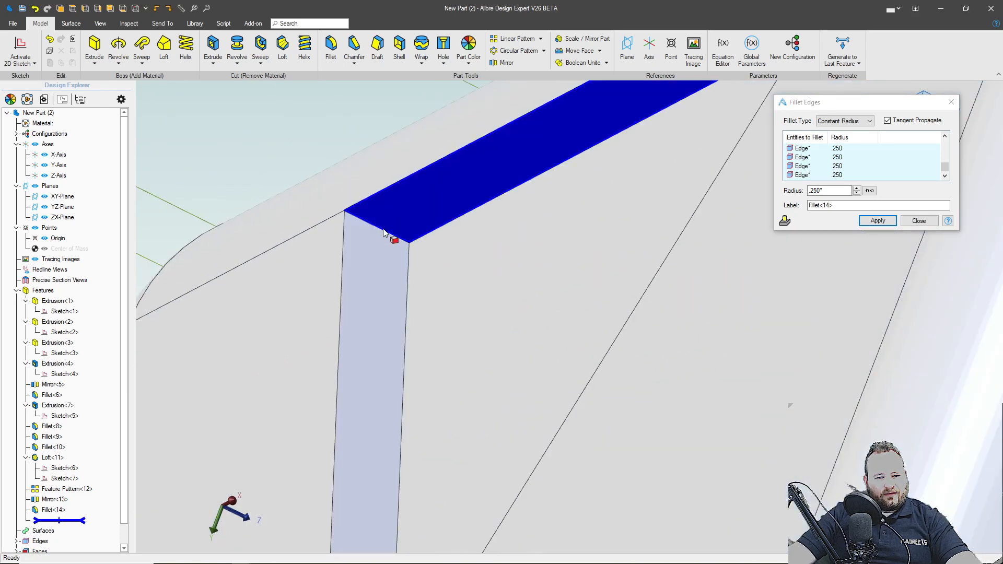
left_click(393, 230)
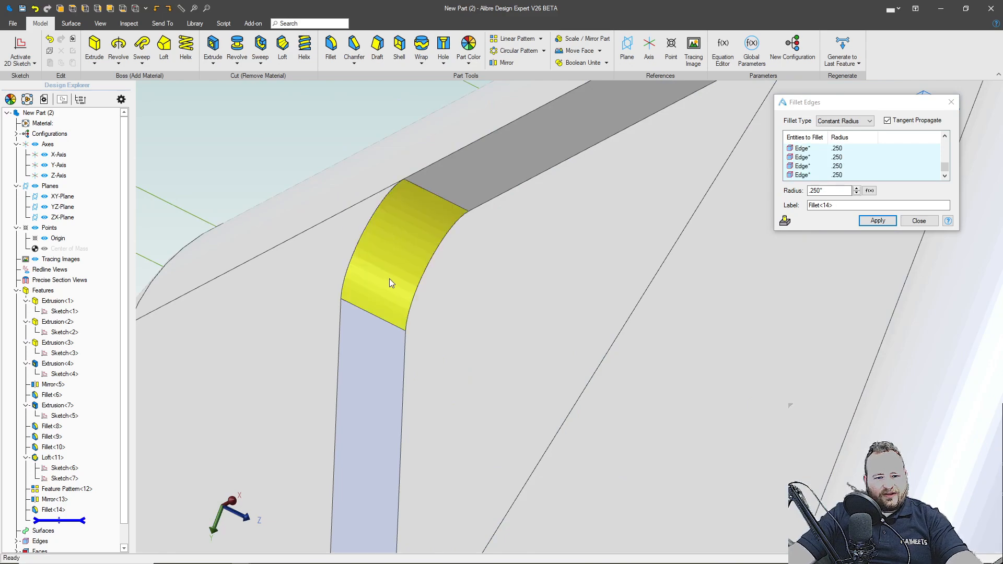
Add the first two corner edges of the rectangular recess in the container's base to the fillet selection
scroll(391, 237, "down", 5)
middle_click_drag(391, 237, 448, 236)
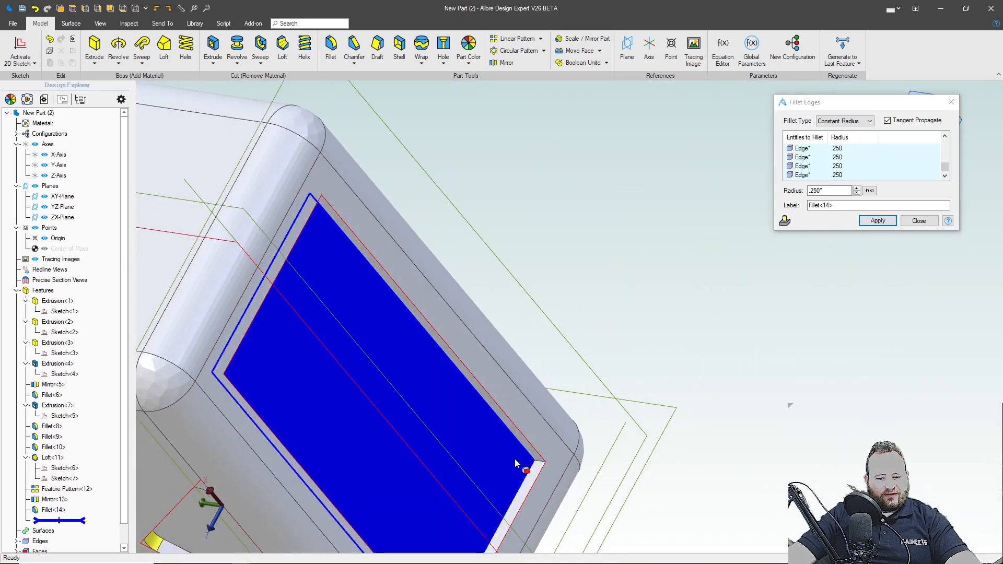
scroll(527, 454, "up", 5)
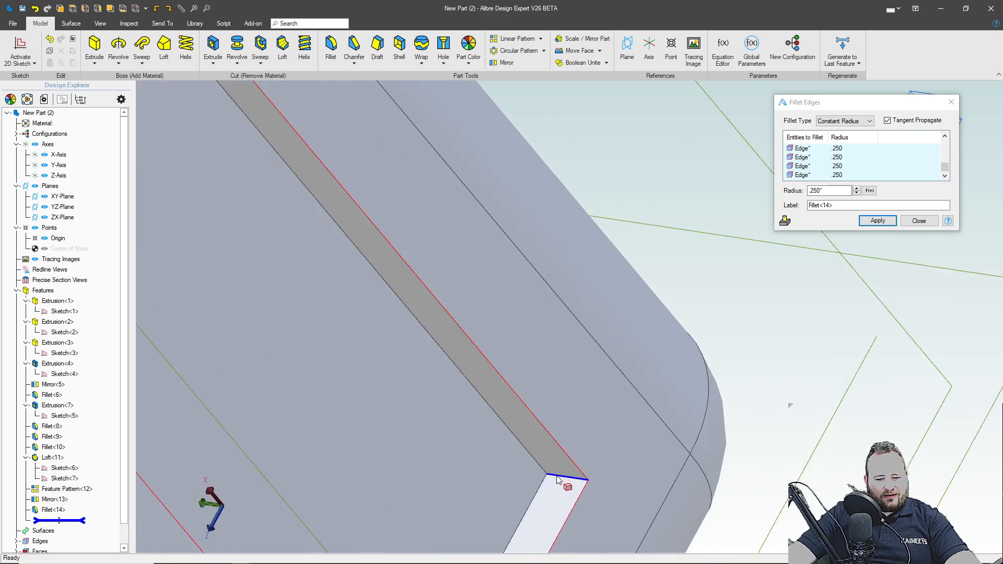
left_click(590, 492)
scroll(585, 484, "down", 5)
middle_click_drag(585, 484, 478, 390)
scroll(418, 285, "up", 5)
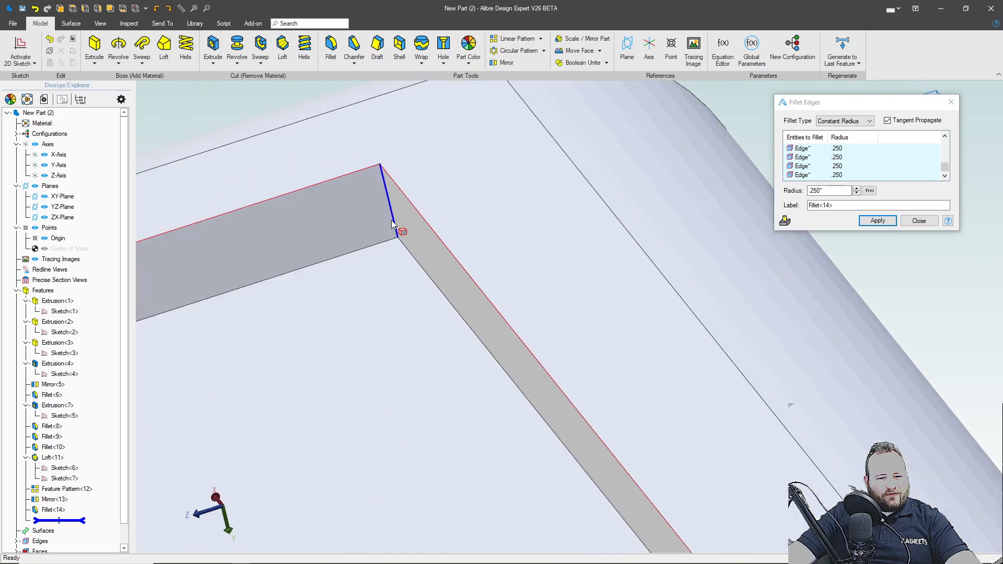
Add the base recess's remaining corner edges to the selection and apply the .250" corner fillet
scroll(440, 288, "down", 6)
middle_click_drag(438, 299, 436, 416)
scroll(608, 235, "up", 5)
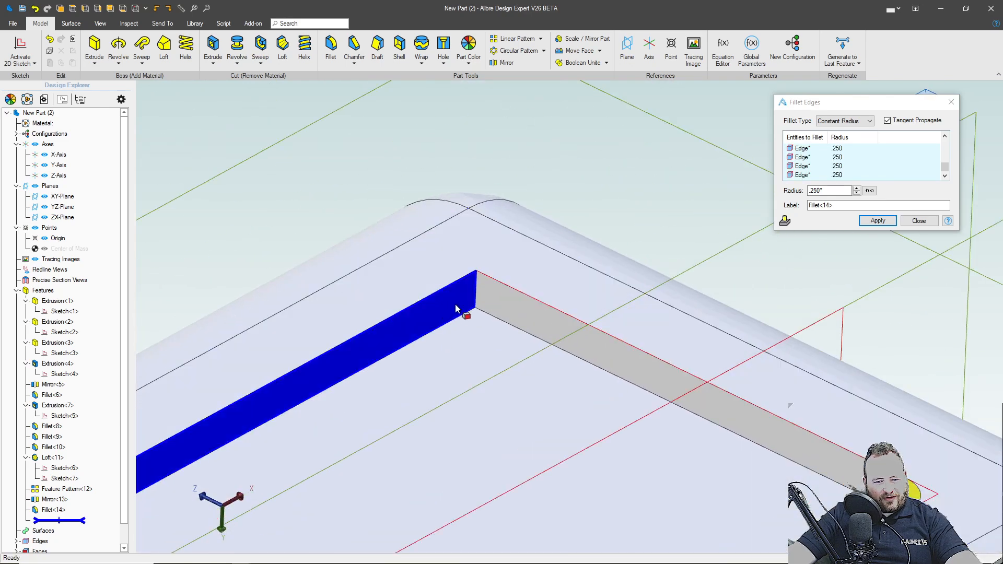
scroll(474, 297, "down", 5)
middle_click_drag(474, 298, 404, 394)
scroll(357, 295, "up", 5)
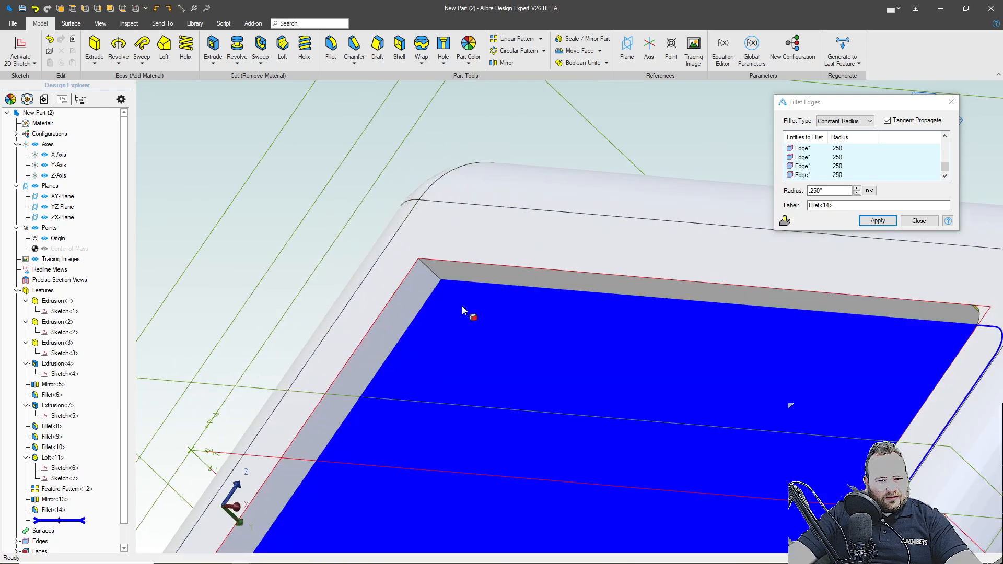
left_click(877, 220)
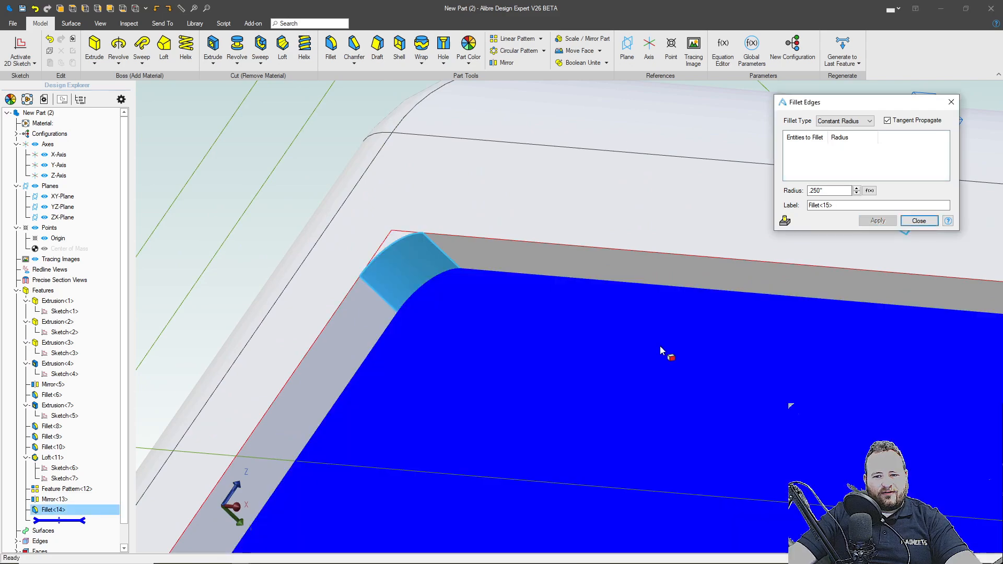
Select the floor faces of the recesses on the front side for a new .250" fillet
scroll(665, 354, "down", 5)
middle_click_drag(776, 440, 685, 275)
left_click(685, 280)
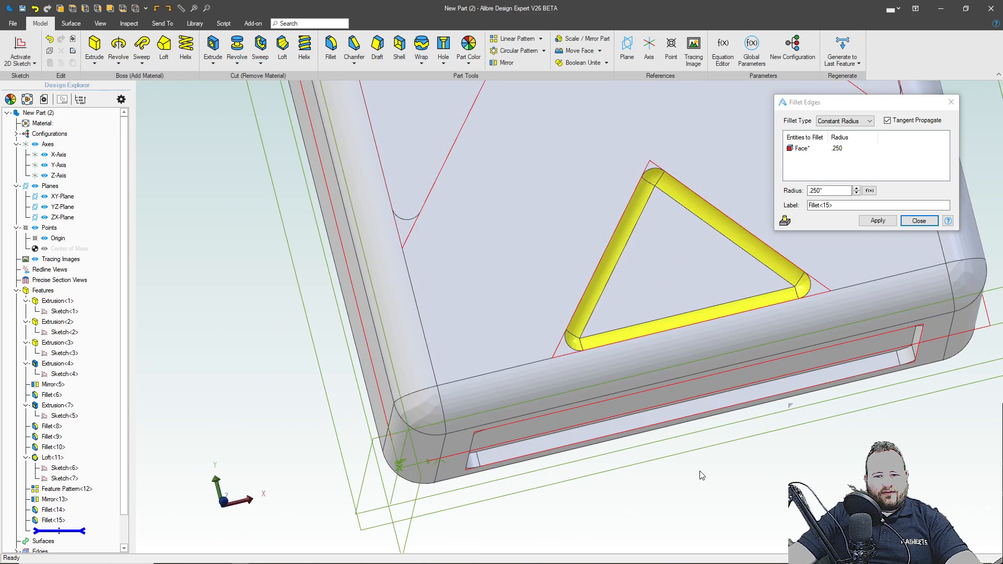
scroll(558, 277, "down", 3)
left_click(653, 124)
left_click(743, 193)
Add the back side's recess floors and the rectangular base recess's floor to the selection and apply the .250" fillet
middle_click_drag(570, 300, 665, 292)
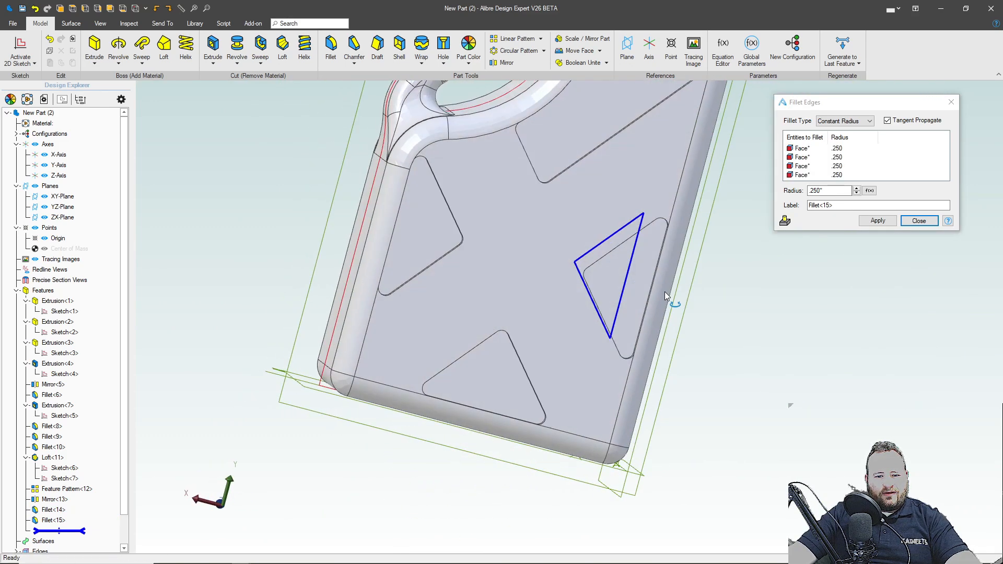
left_click(609, 124)
left_click(484, 374)
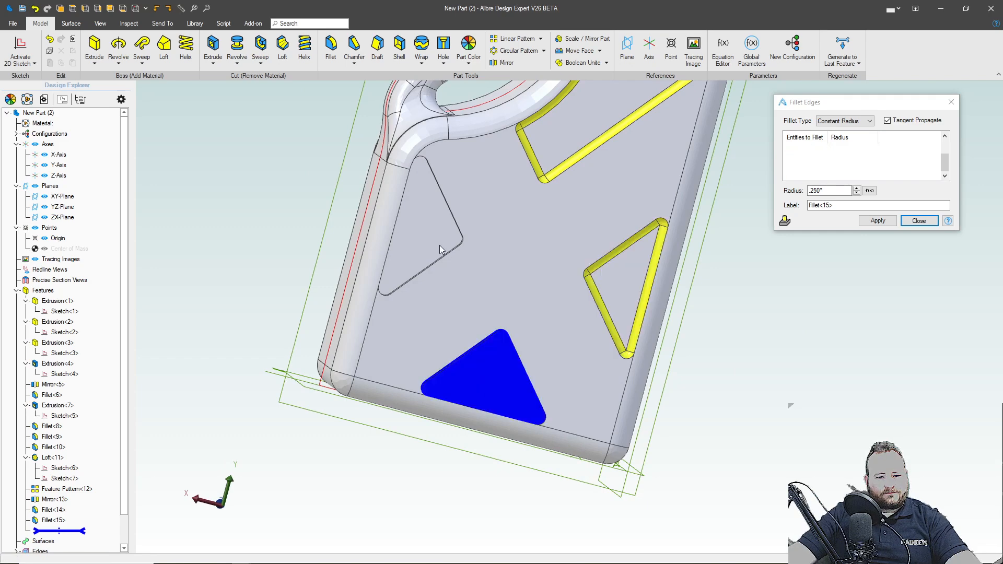
left_click(440, 249)
middle_click_drag(503, 325, 482, 466)
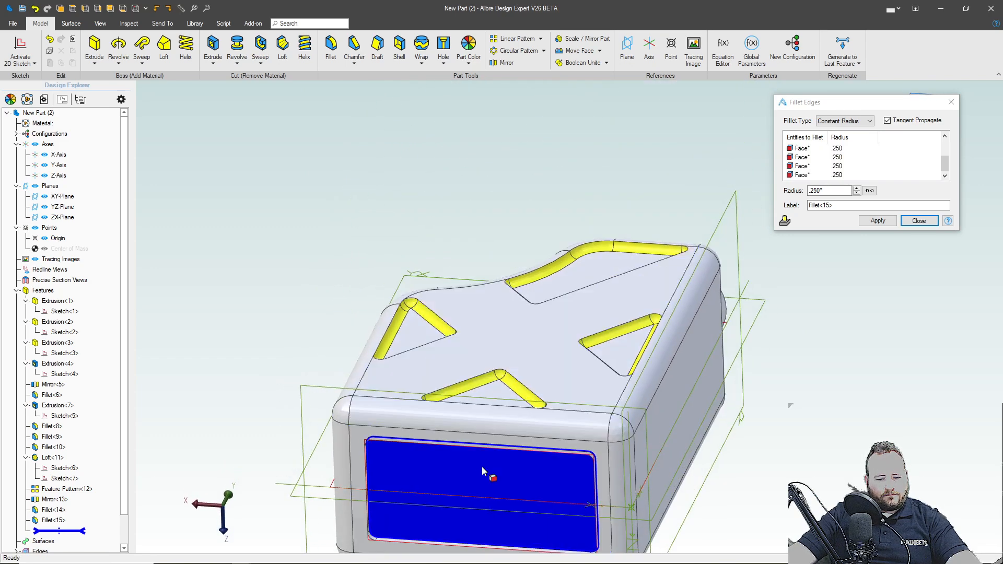
left_click(481, 441)
left_click(877, 220)
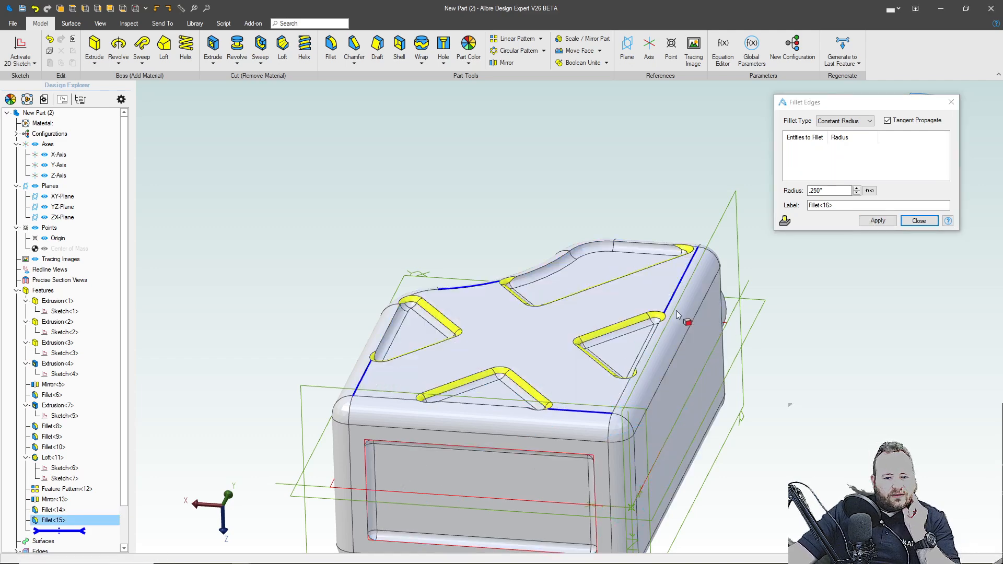
Select the flat back face and the remaining outer recess rim edges for another .250" fillet
left_click(659, 292)
left_click(587, 247)
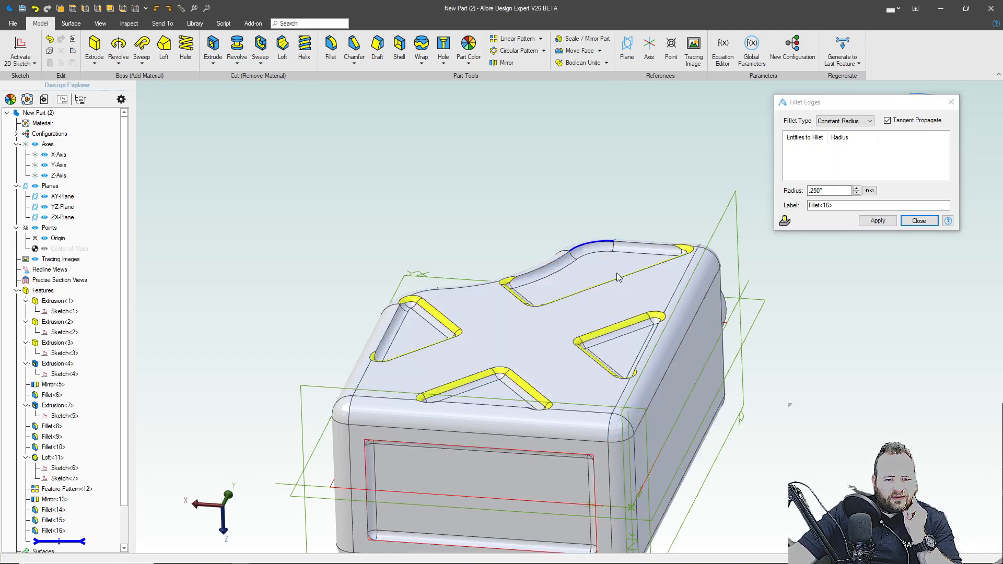
left_click(396, 332)
middle_click_drag(506, 382, 558, 428)
key("Escape")
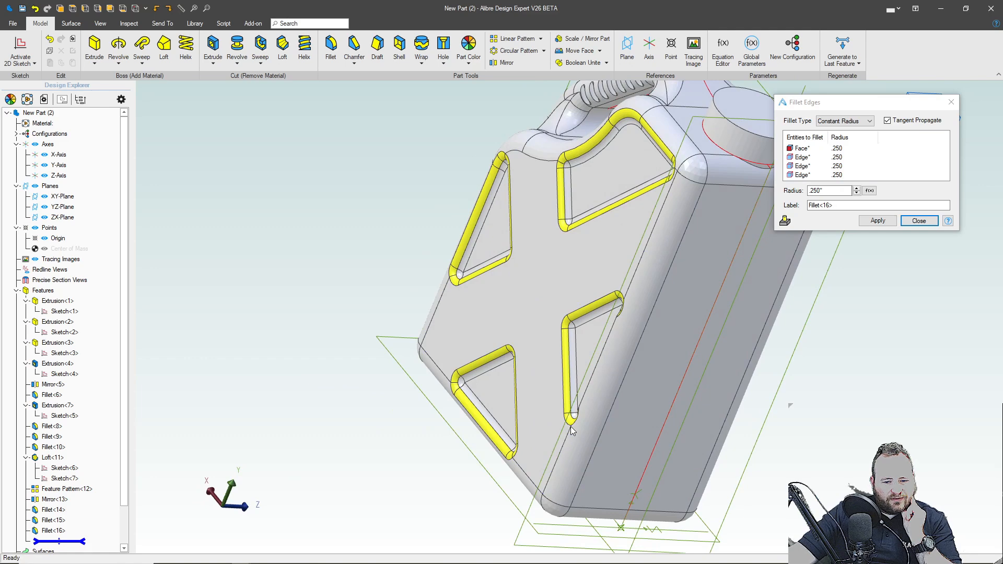
middle_click_drag(572, 416, 623, 351)
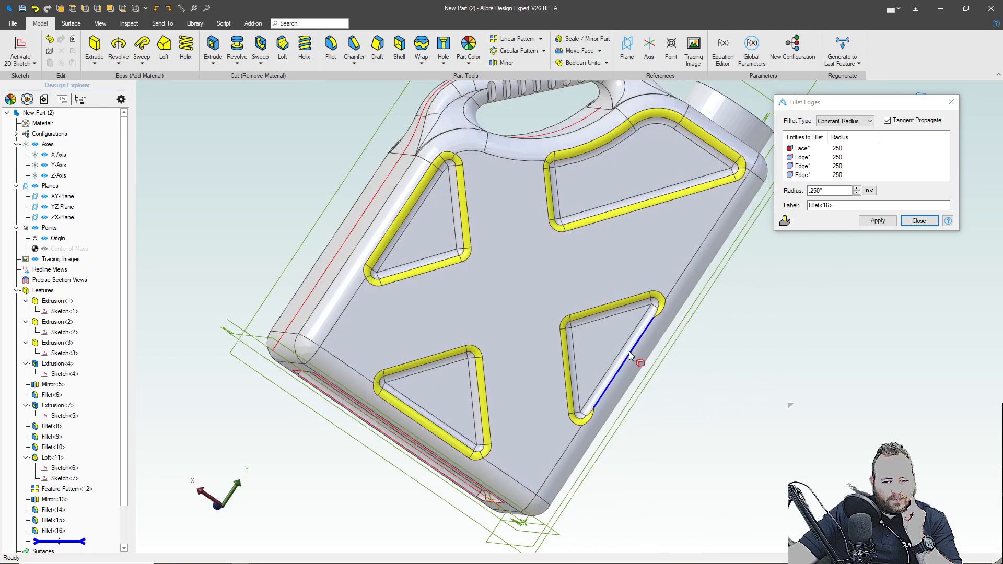
middle_click_drag(672, 430, 692, 412)
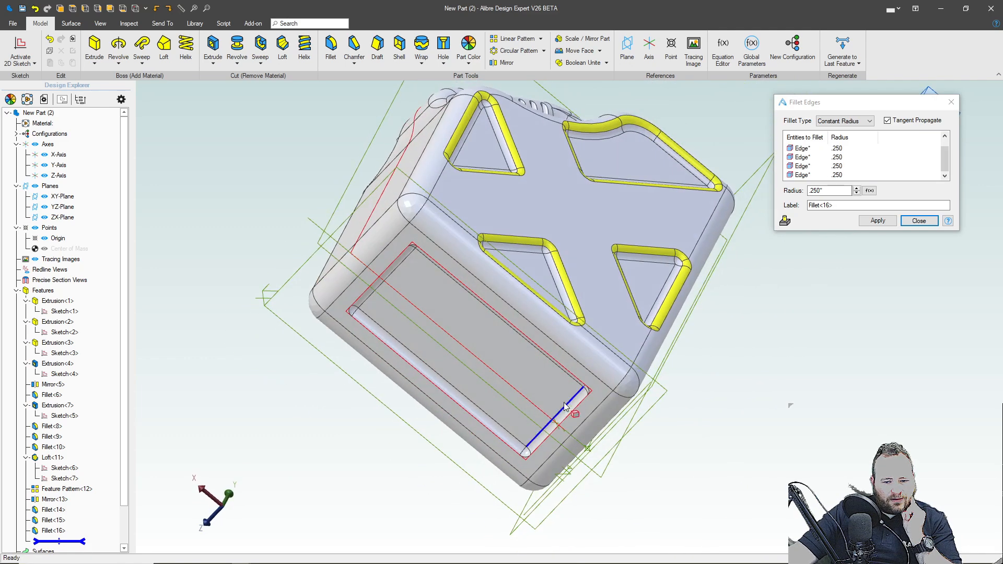
Add the base recess's rim and all front-side recess rims, including those along the rounded sides, and apply the .250" fillet
left_click(598, 410)
middle_click_drag(653, 409, 574, 384)
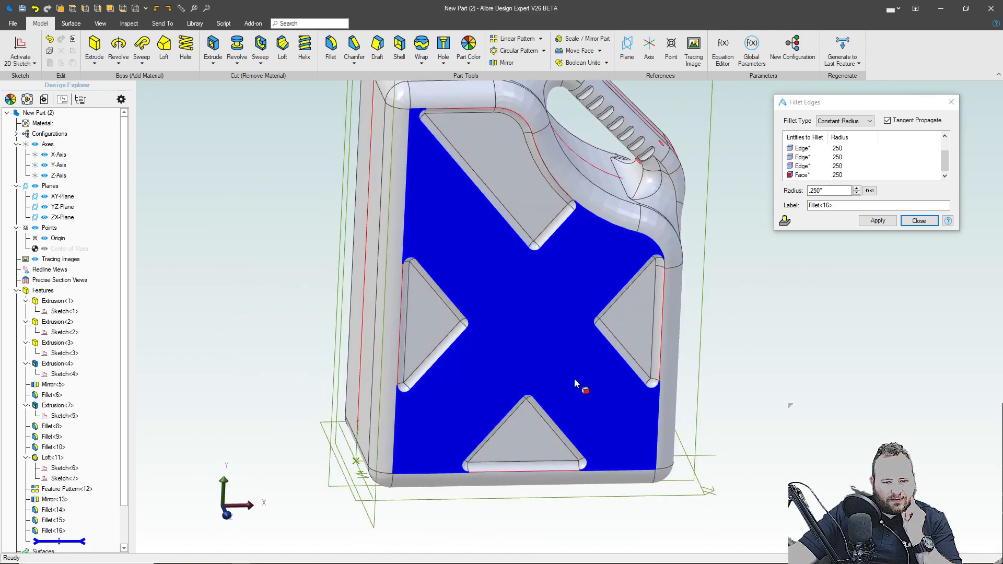
left_click(556, 268)
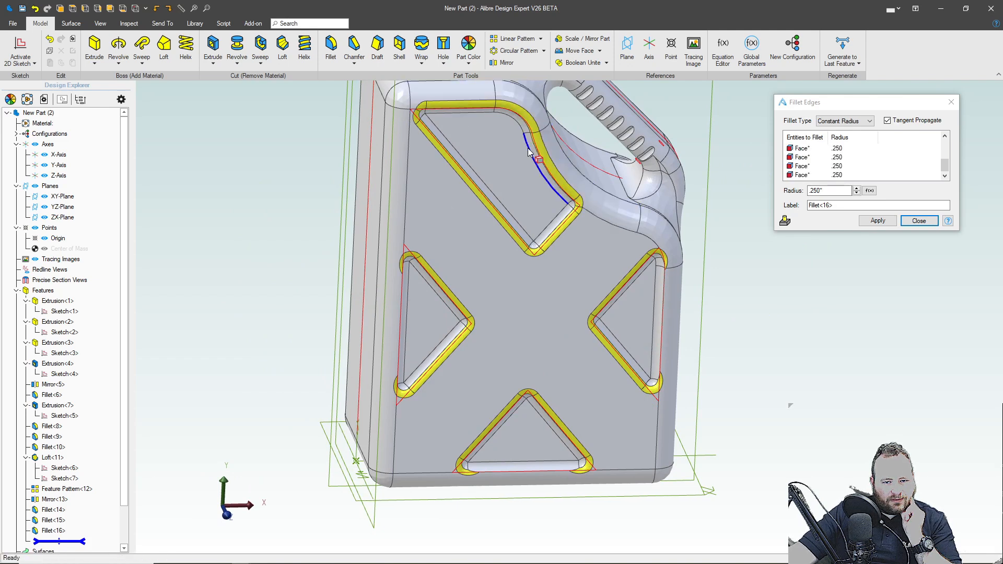
left_click(672, 313)
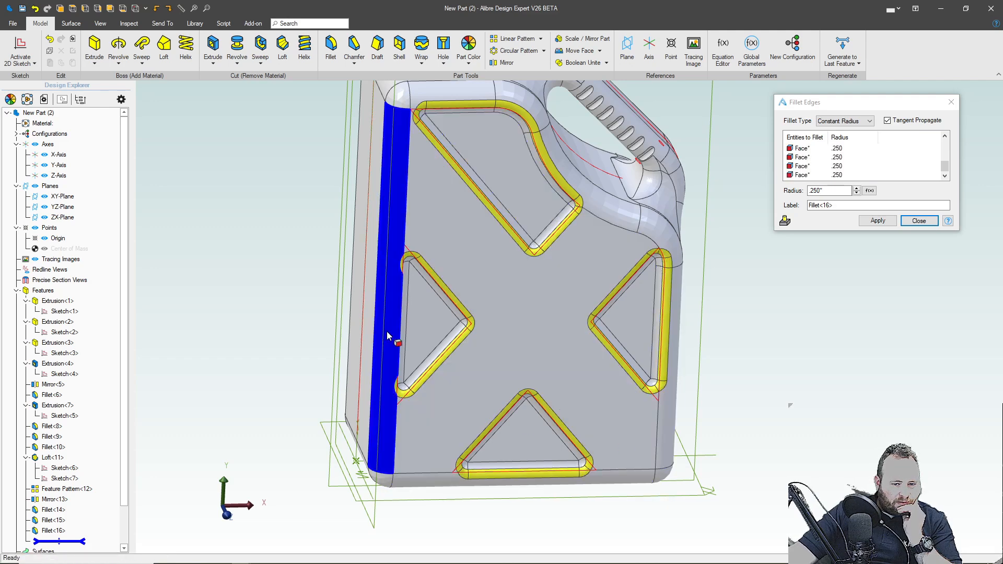
left_click(389, 312)
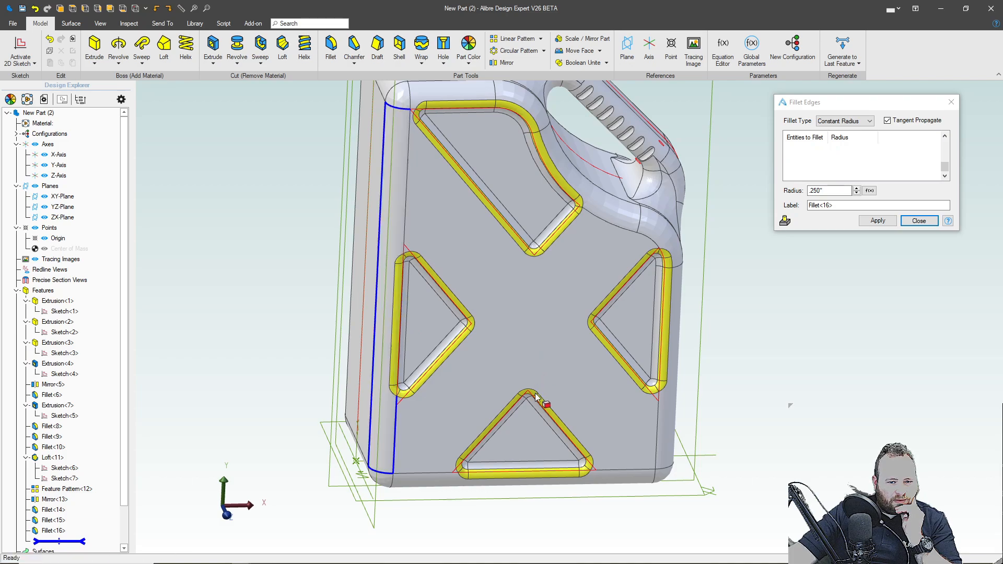
middle_click_drag(530, 393, 551, 417)
left_click(870, 223)
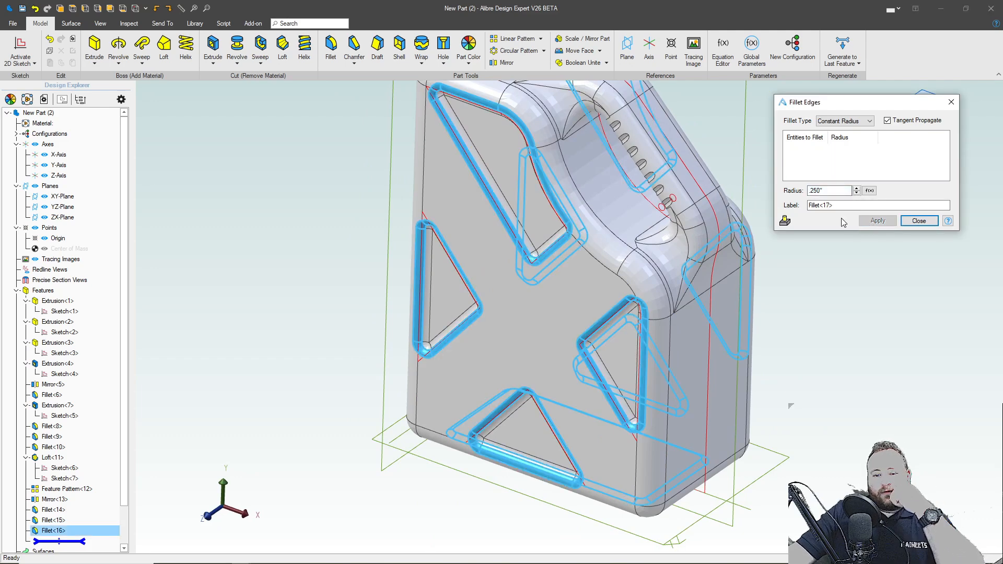
Select the finger-grip cut faces along the front side of the handle for a .250" fillet
scroll(511, 205, "up", 6)
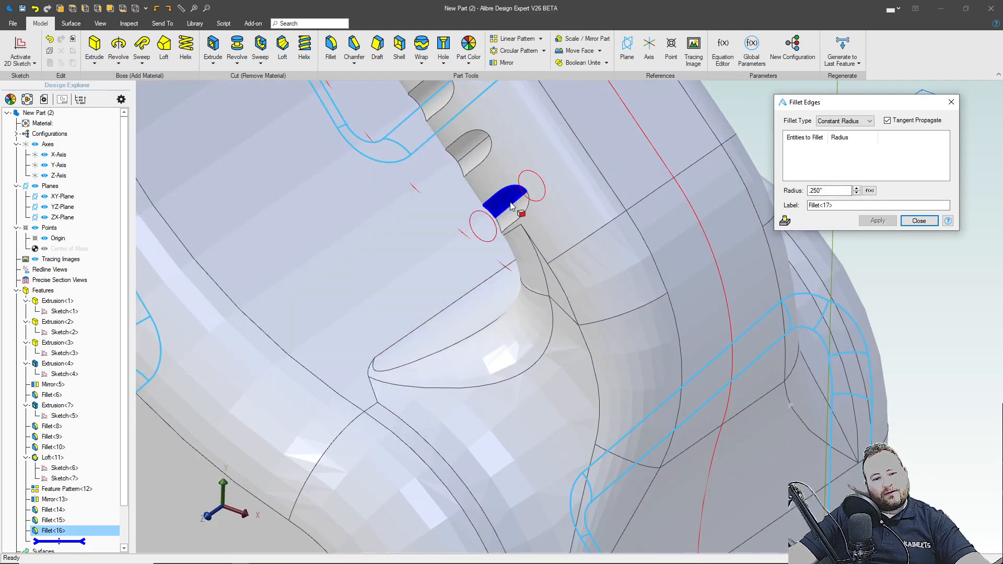
left_click(511, 205)
left_click(473, 148)
left_click(564, 209)
left_click(543, 150)
left_click(505, 97)
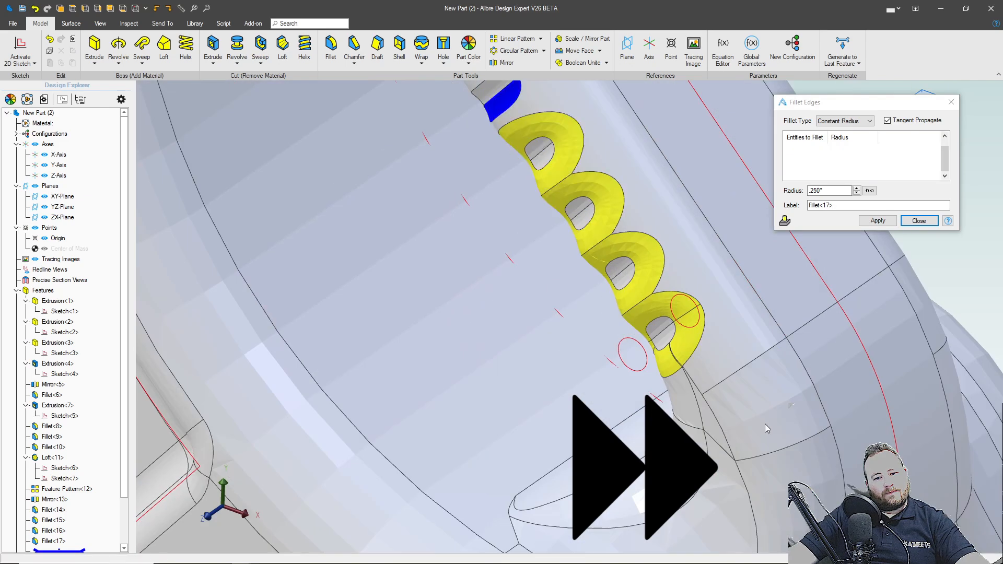
left_click(614, 220)
left_click(577, 159)
Add the finger-grip cuts on the back side of the handle to the selection and apply the .250" fillet
middle_click_drag(577, 160, 754, 425)
left_click(678, 460)
left_click(741, 430)
left_click(799, 398)
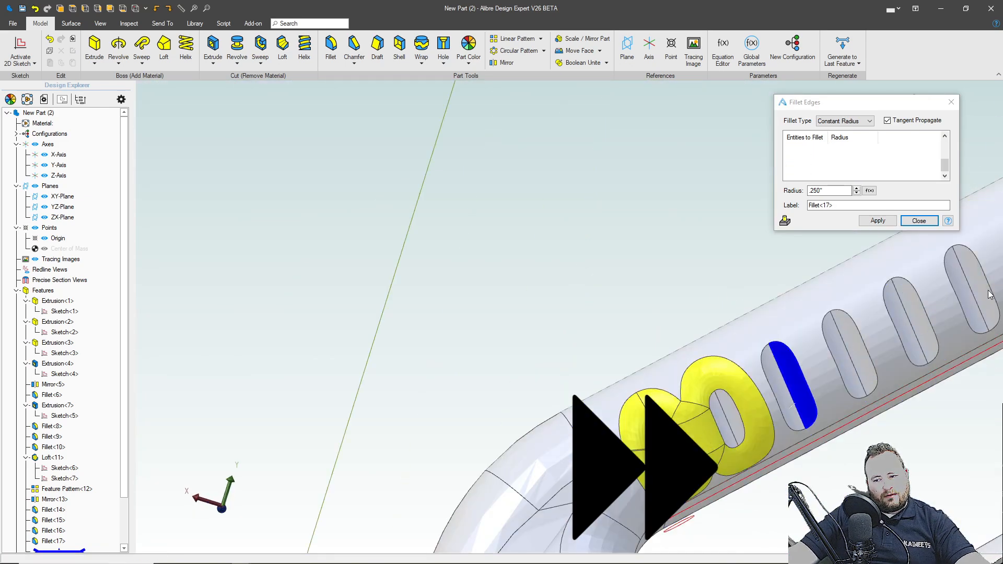
left_click(860, 369)
left_click(922, 339)
left_click(975, 306)
middle_click_drag(974, 303, 726, 328)
left_click(775, 249)
left_click(877, 222)
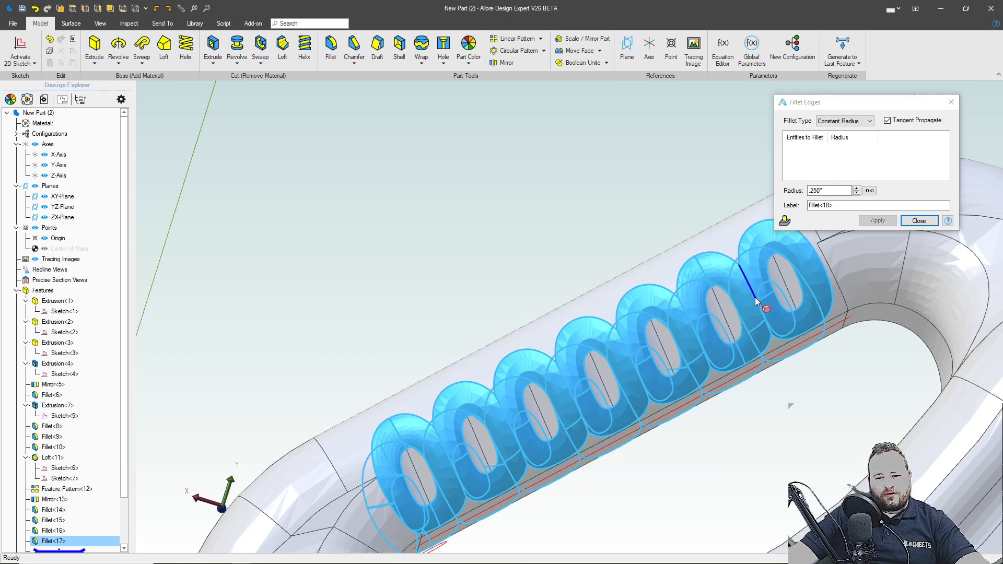
Select the ridge edge between the two uppermost finger grips for a fillet and set its radius to .100"
left_click(797, 308)
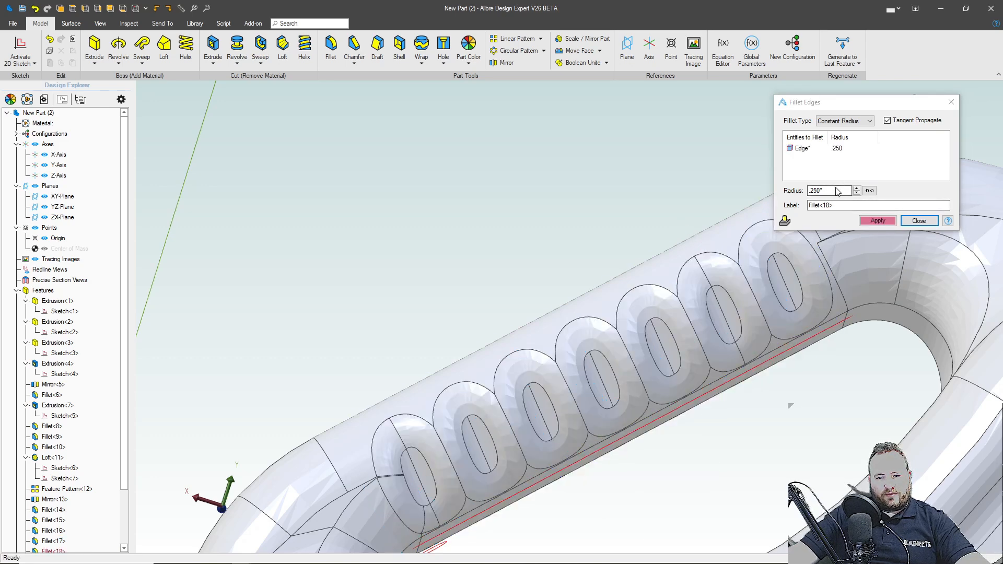
type(".1")
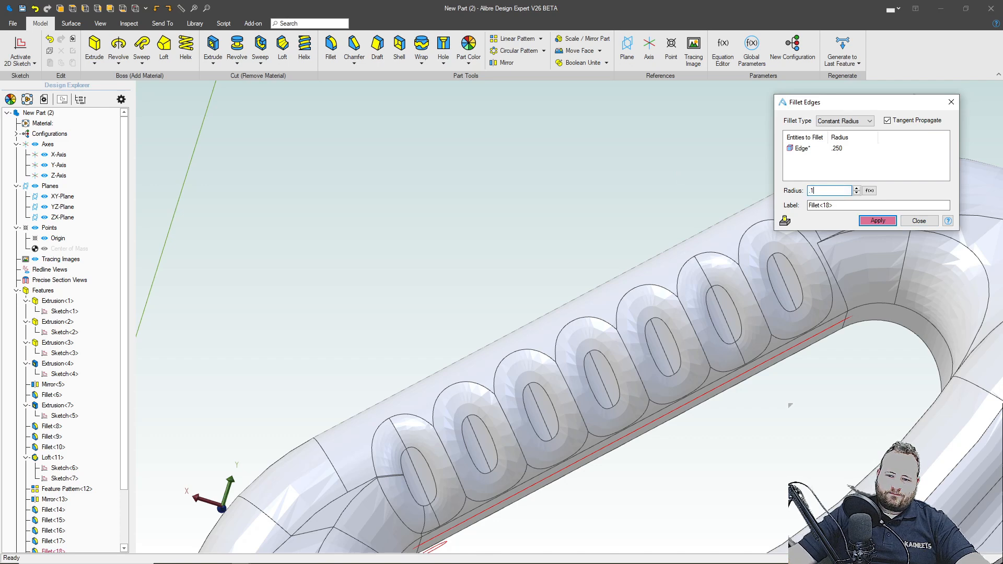
left_click(898, 160)
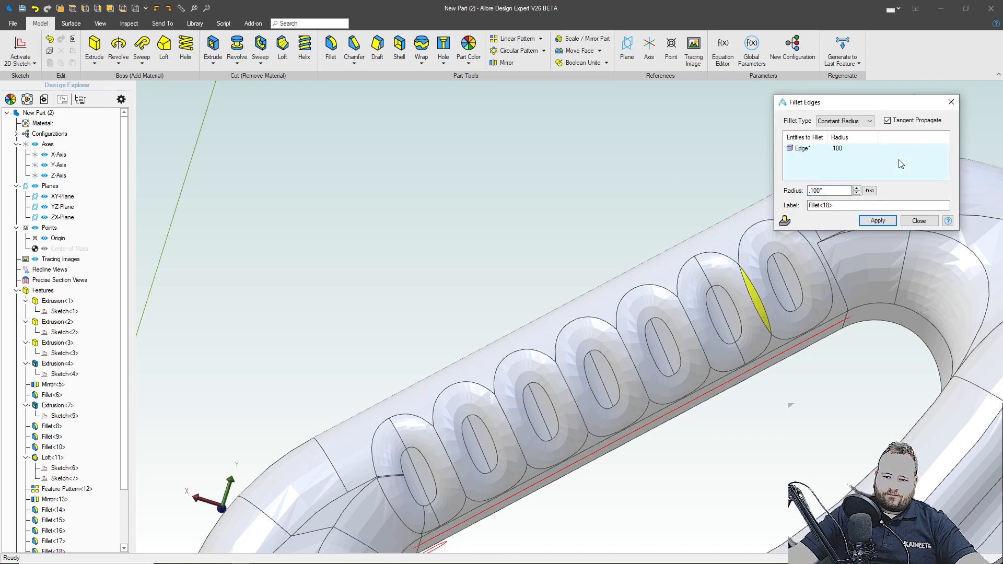
Add the remaining ridge edges between the finger grips on this side of the handle to the .100" fillet selection
left_click(692, 328)
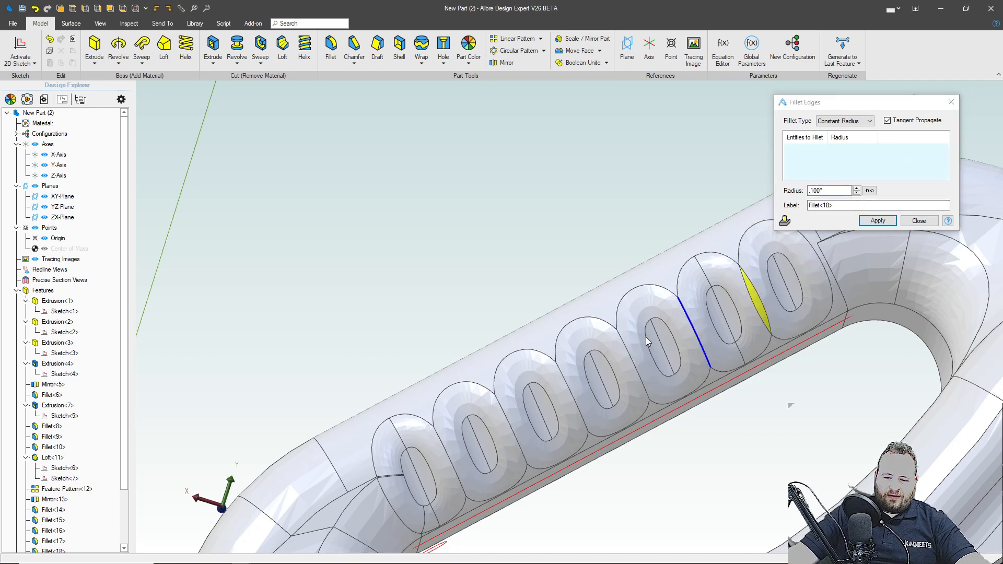
left_click(631, 360)
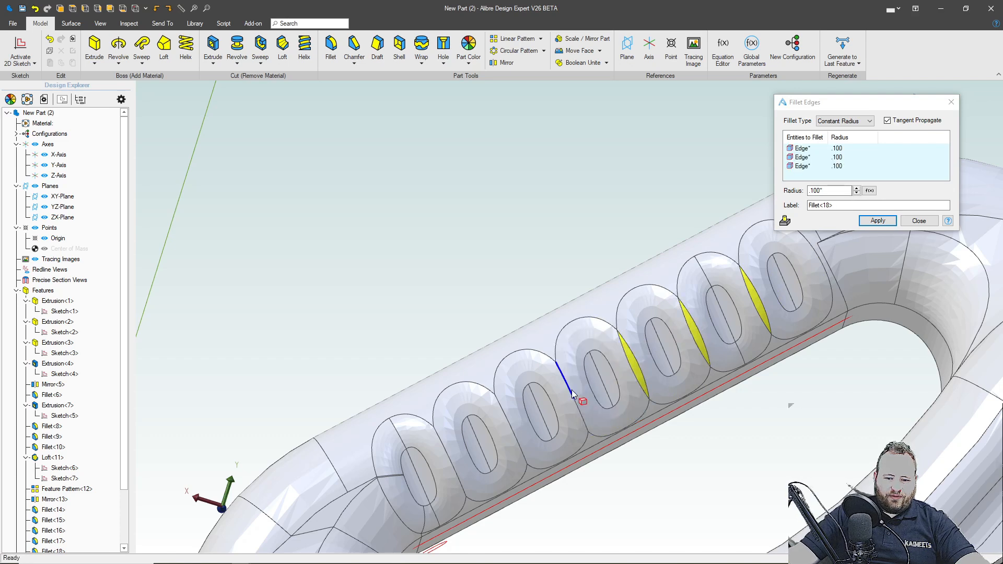
left_click(510, 411)
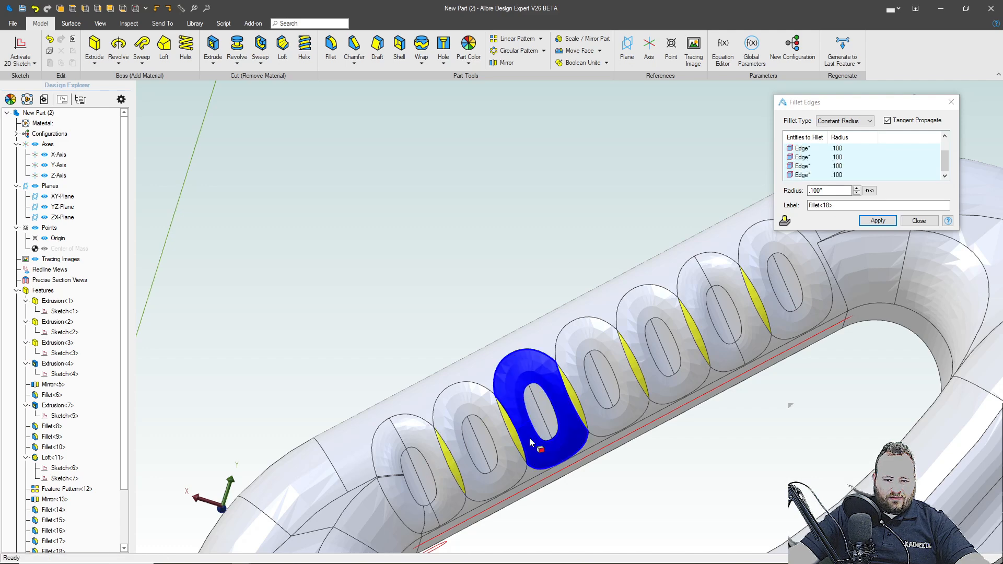
Add the ridge edges between the finger grips on the opposite side of the handle and apply the .100" fillet
middle_click_drag(405, 347, 457, 328)
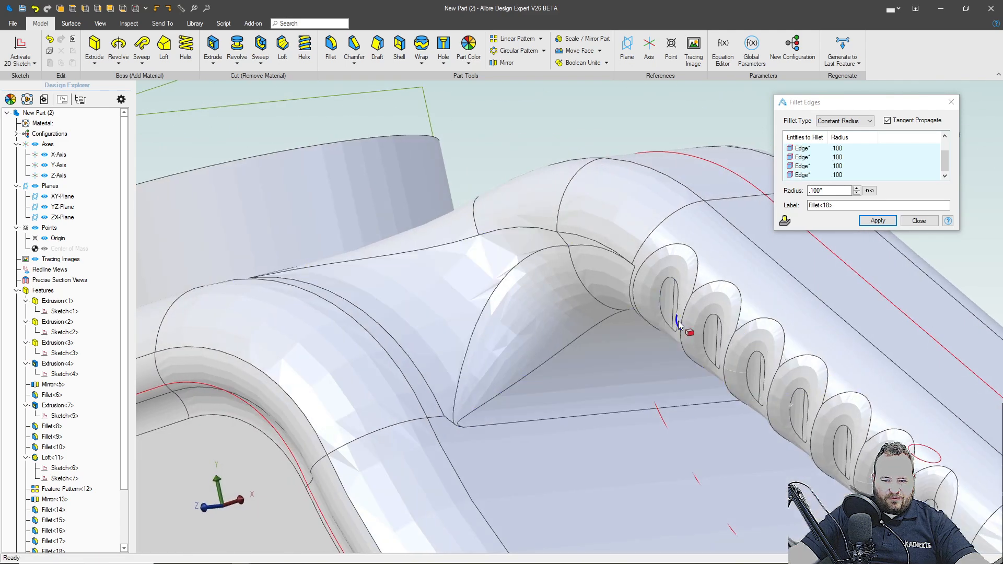
key("Return")
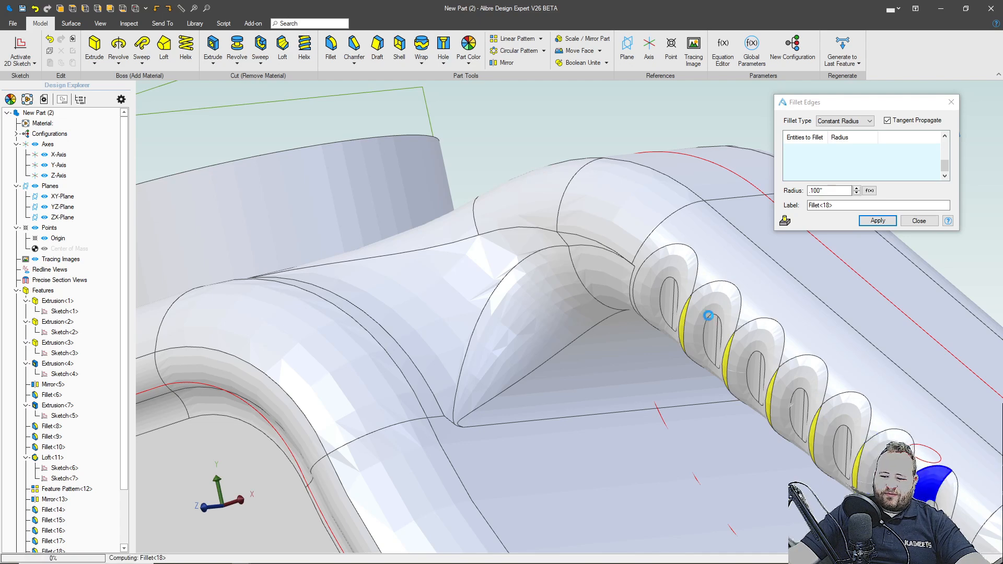
left_click(712, 320)
scroll(710, 320, "down", 3)
mouse_move(697, 377)
middle_mouse_down()
mouse_move(712, 385)
mouse_move(704, 379)
middle_mouse_up()
left_click(877, 222)
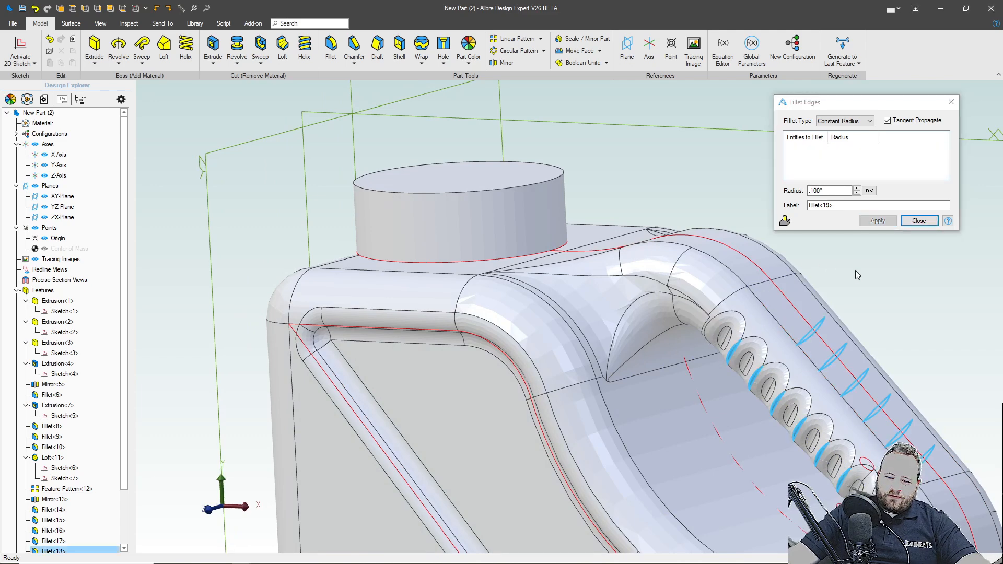
left_click(919, 221)
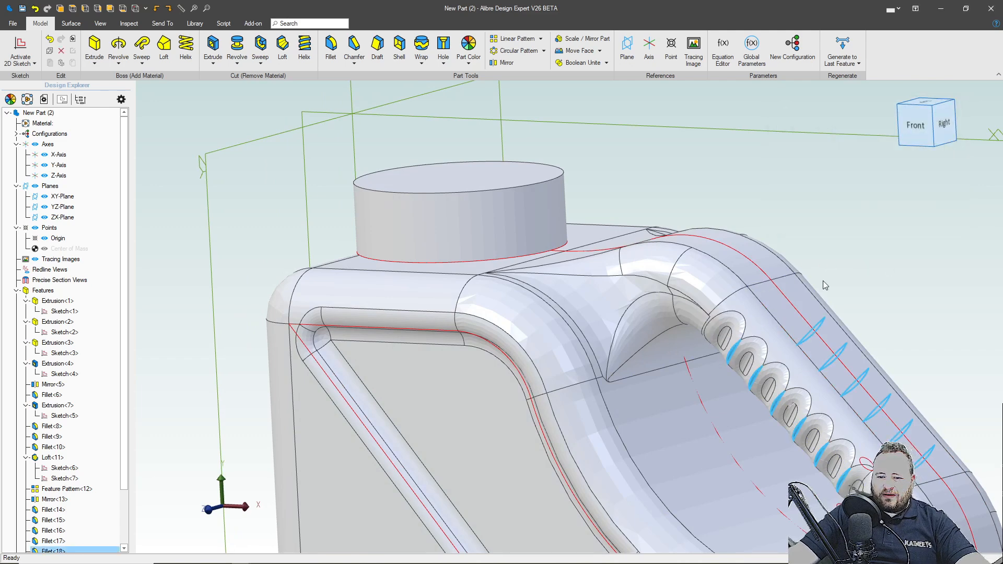
Fillet the edge where the cylindrical neck meets the container's top with a .250" radius
scroll(787, 281, "down", 6)
middle_click_drag(820, 499, 877, 533)
middle_click_drag(804, 408, 767, 405)
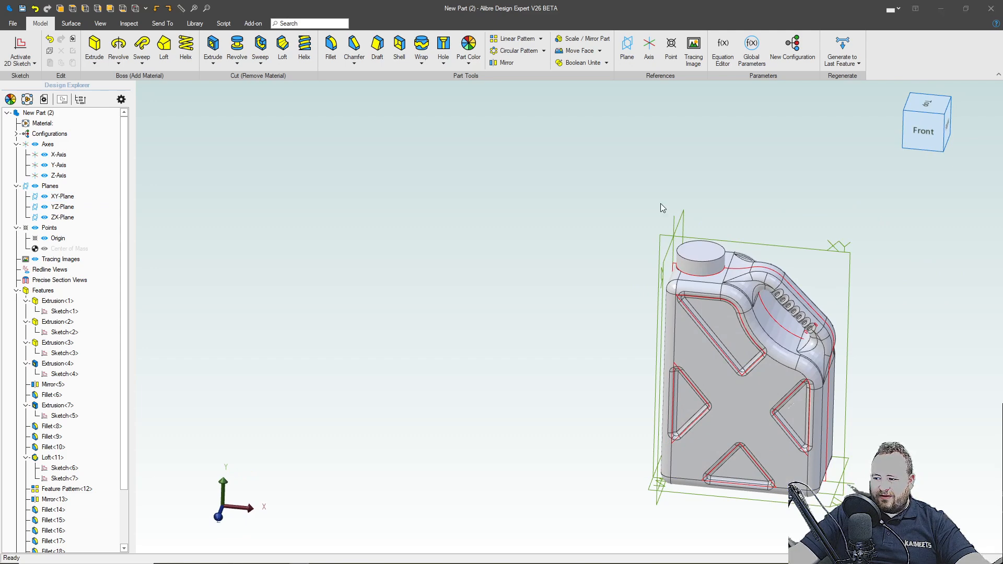
scroll(689, 214, "up", 5)
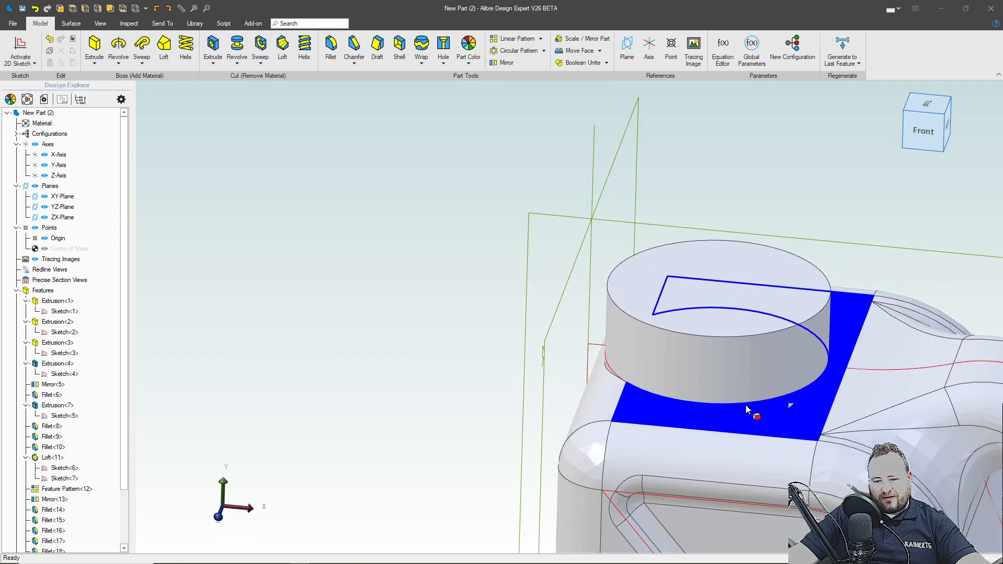
left_click(752, 403)
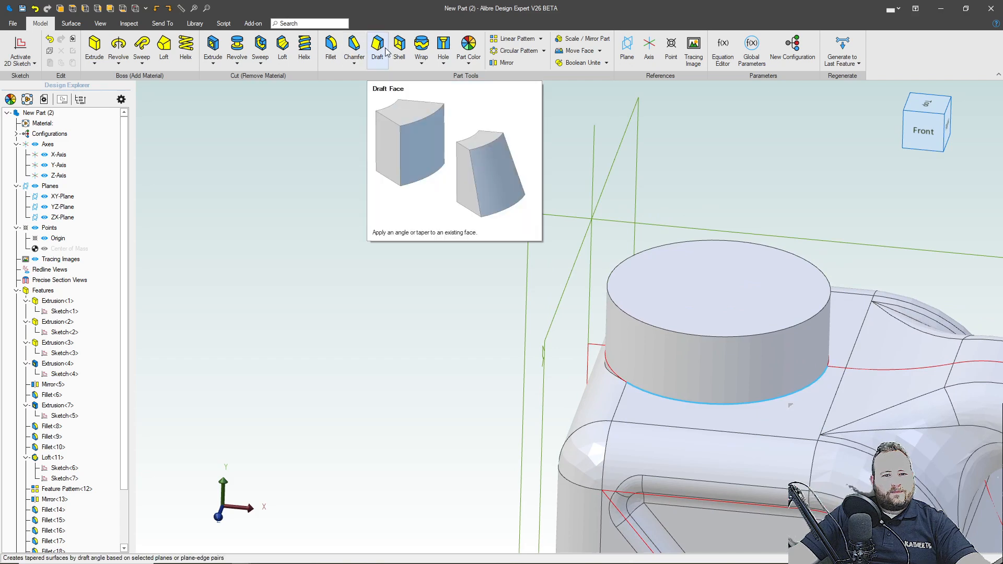
left_click(331, 47)
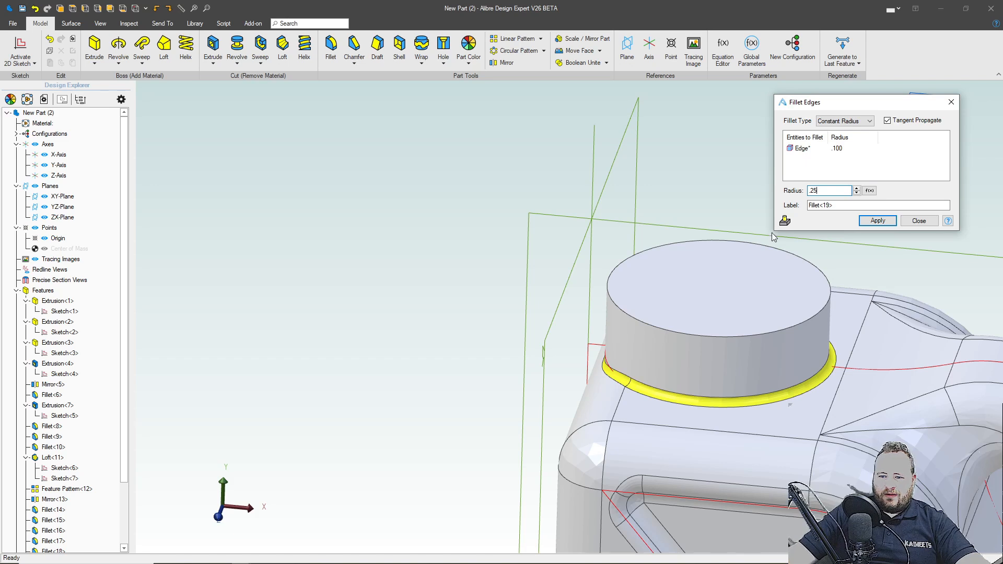
left_click(877, 221)
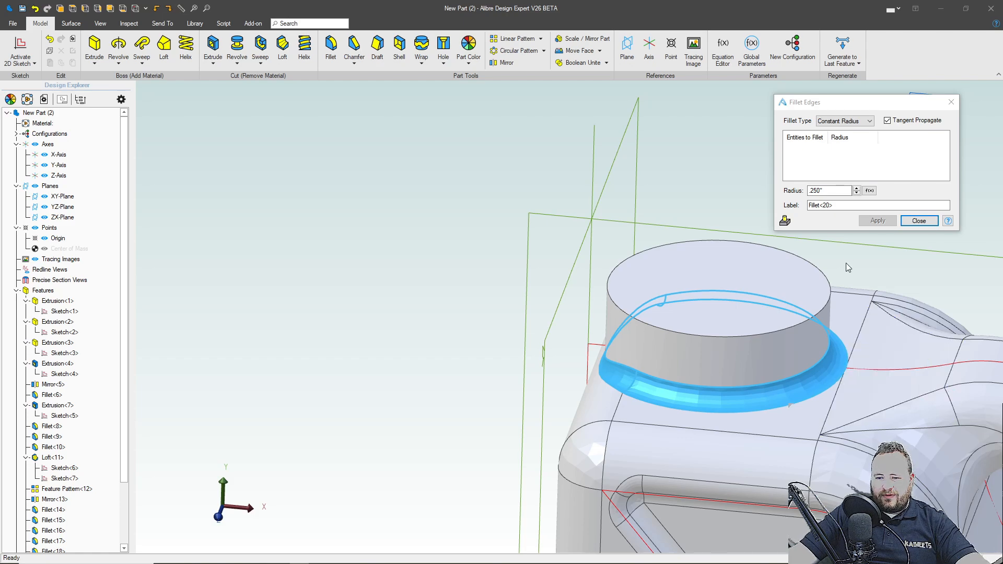
left_click(912, 221)
Try to shell the container with a .100" wall thickness, removing the neck's top face
right_click_drag(649, 298, 672, 269)
left_click(671, 269)
scroll(190, 180, "down", 6)
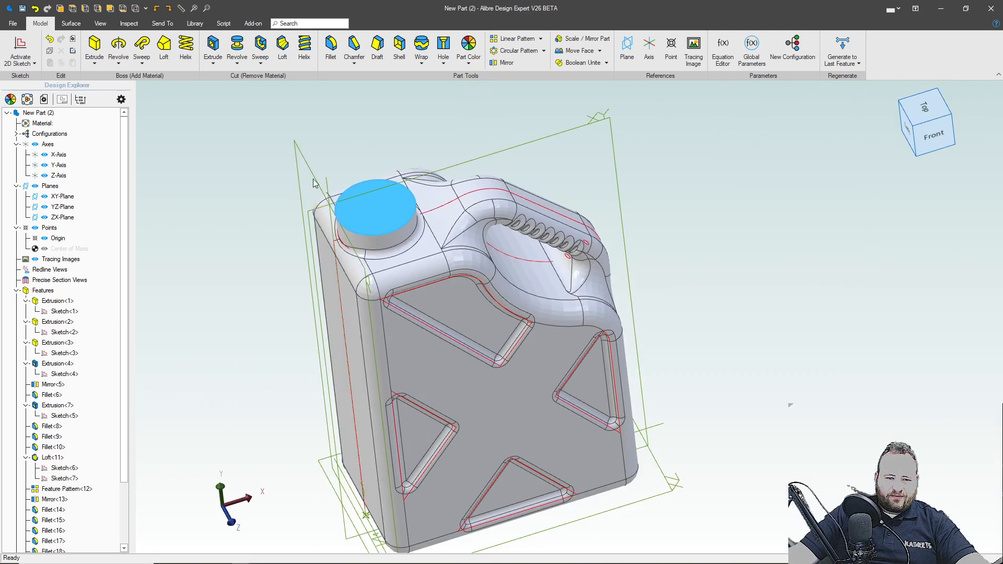
scroll(313, 180, "up", 4)
left_click(399, 47)
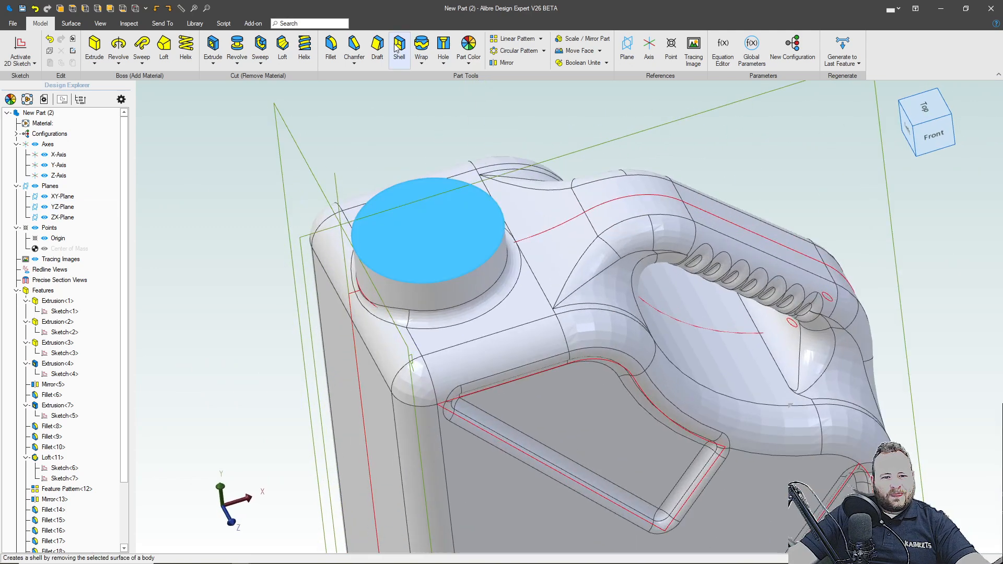
scroll(537, 248, "up", 3)
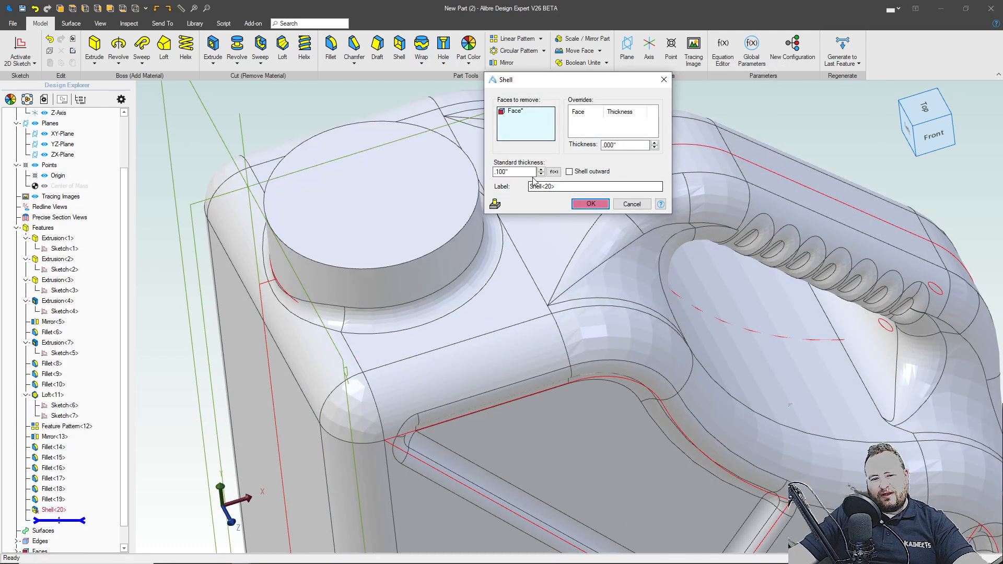
left_click(506, 172)
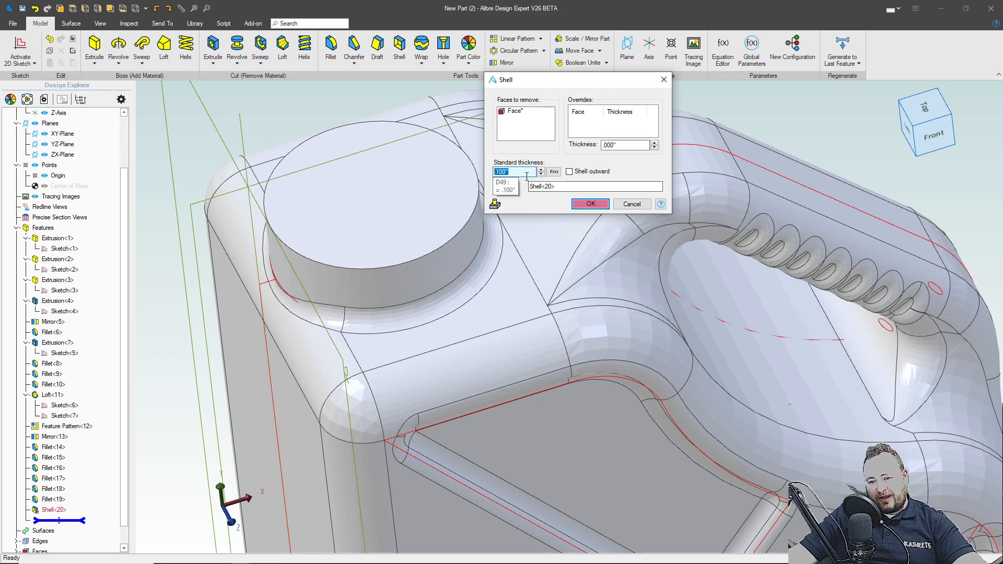
left_click(632, 205)
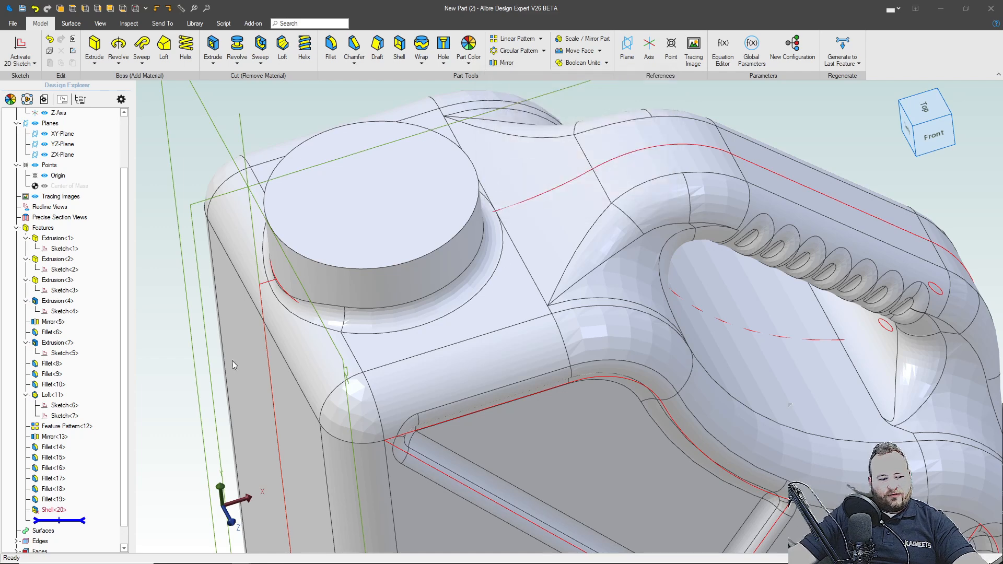
Edit the fillet on the ridges between the finger grips and set its radius to .175"
right_click(61, 491)
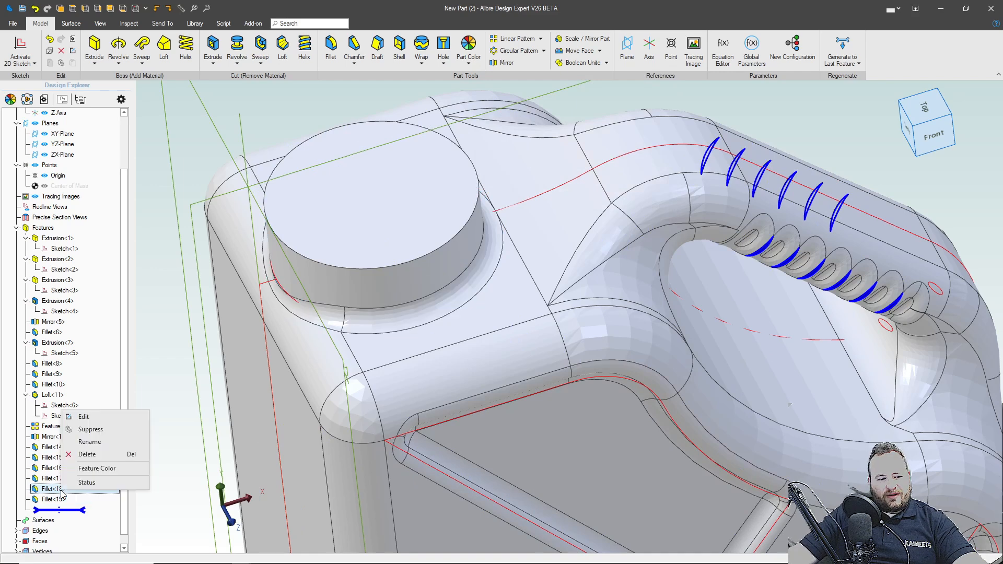
left_click(85, 423)
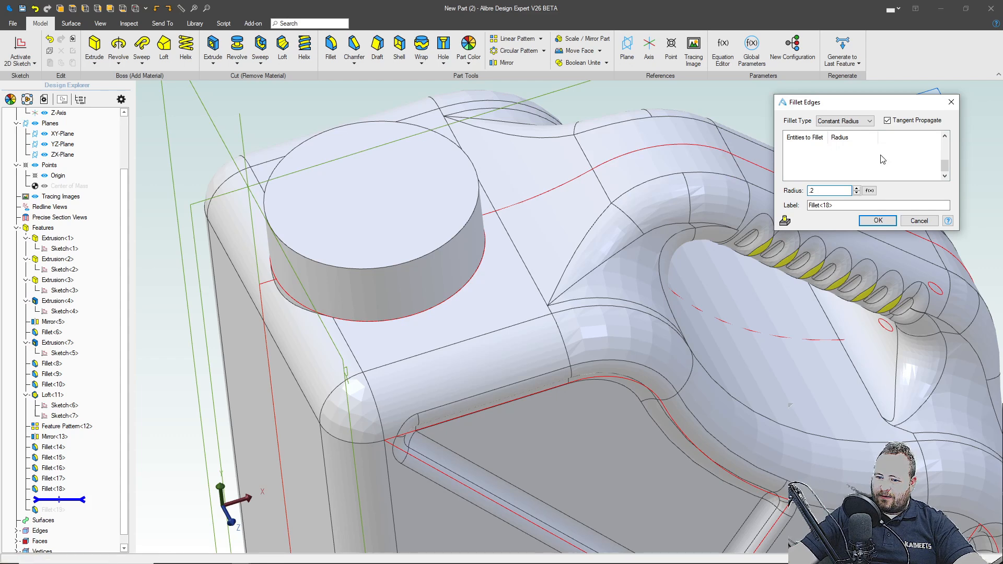
left_click_drag(842, 189, 793, 190)
type(".175")
key("Return")
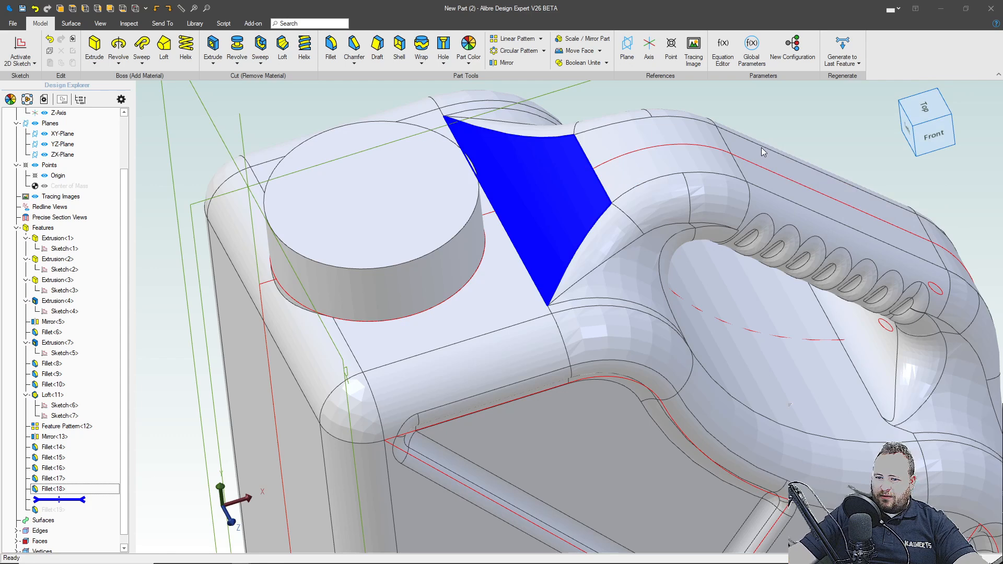
Start a shell with the neck's top face as the face to remove, leaving the neck's base fillet rolled back
left_click(791, 130)
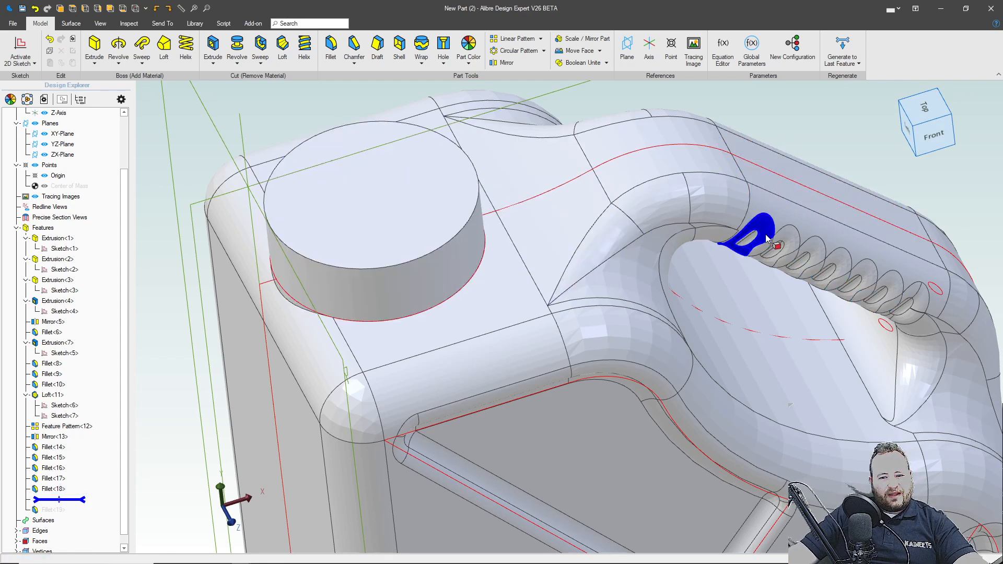
left_click(760, 256)
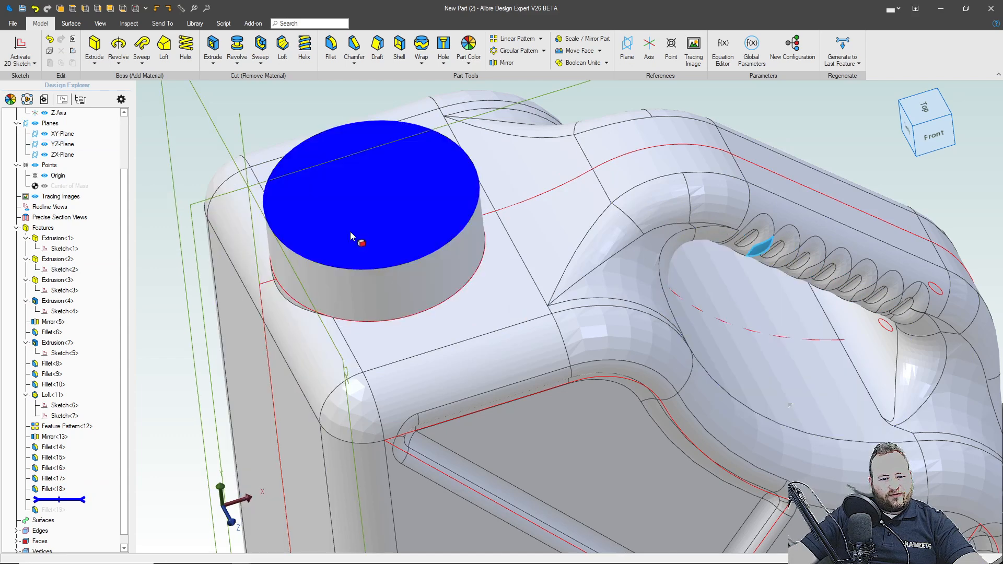
left_click(358, 190)
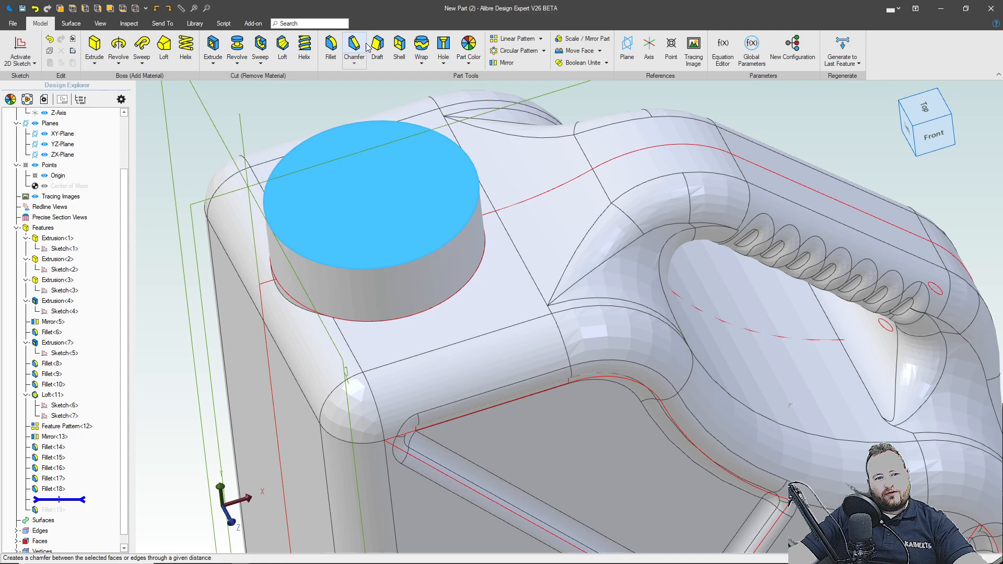
left_click(398, 45)
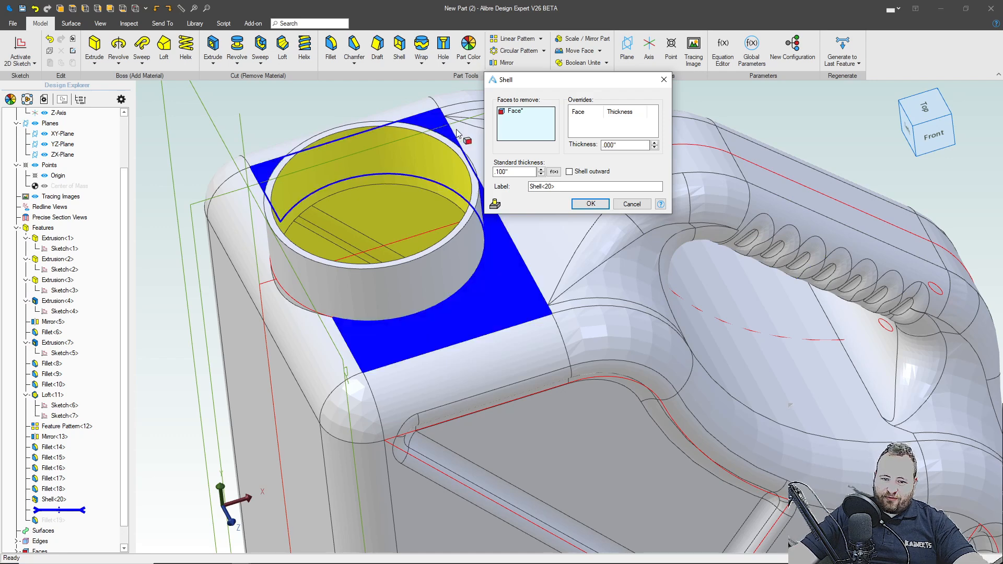
Try standard shell thicknesses of .150" and .175"
double_click(504, 171)
type(".15")
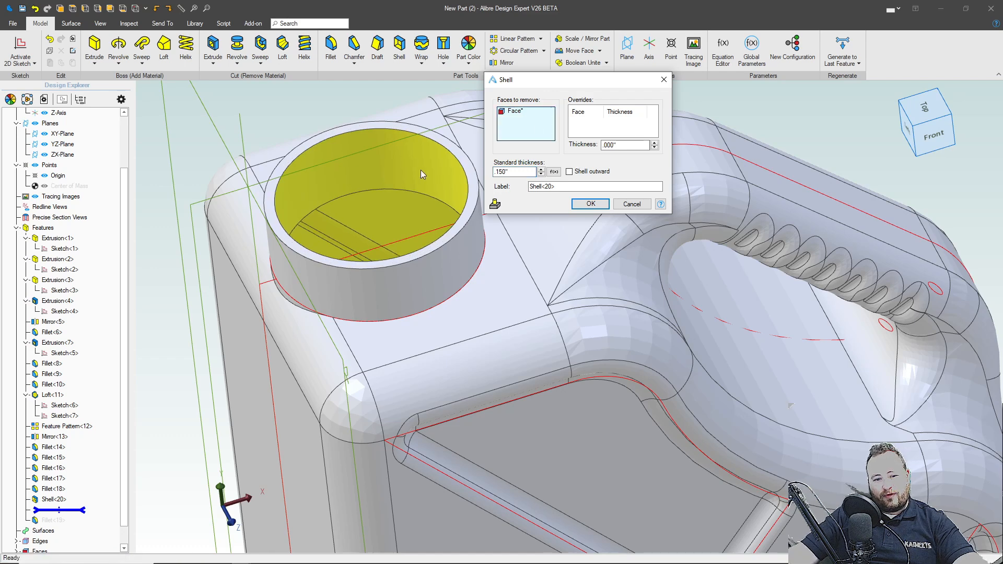
key("Tab")
type("1.7")
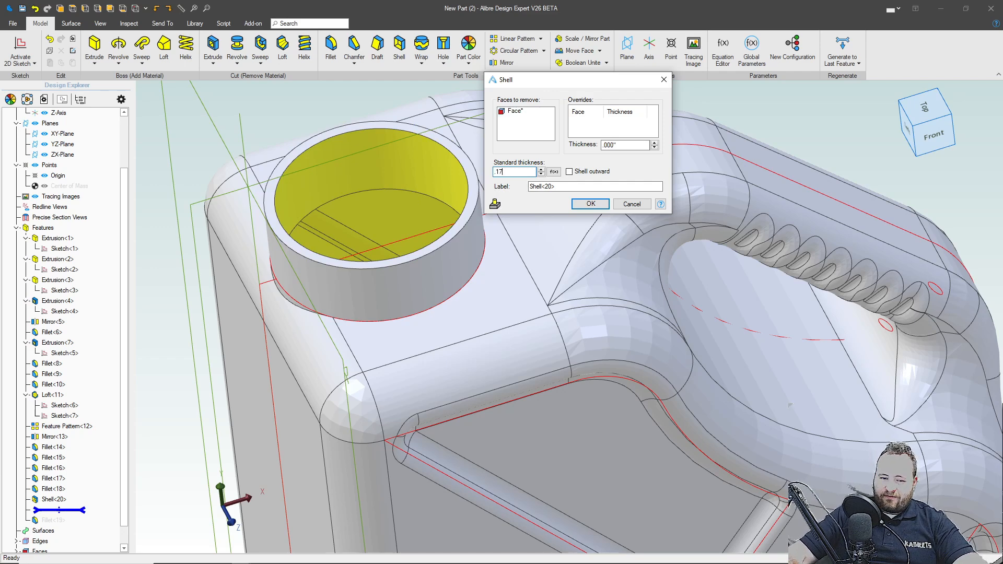
left_click(516, 126)
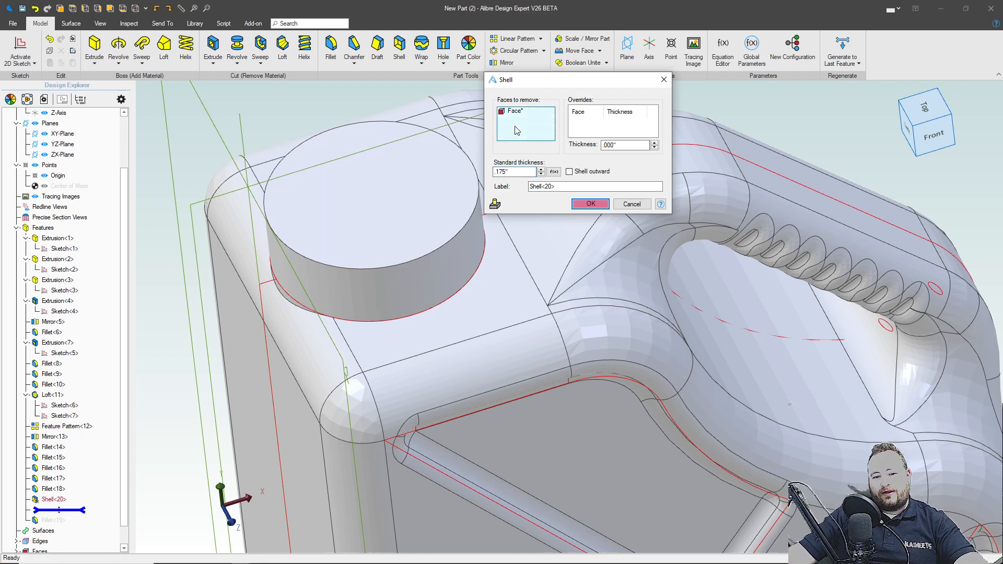
Replace the .175" standard thickness with a thinner wall and complete the shell
left_click_drag(527, 171, 306, 127)
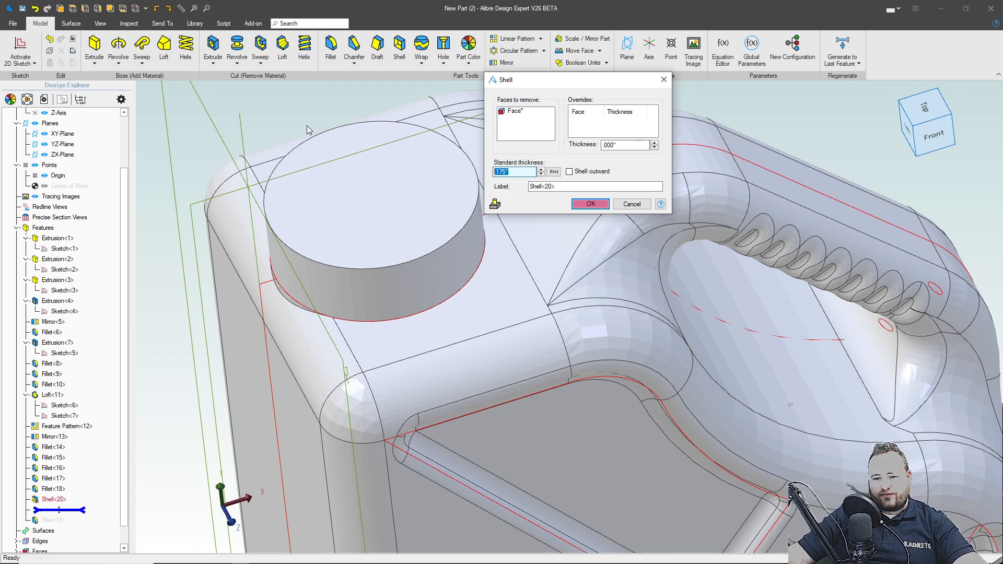
key("BackSpace")
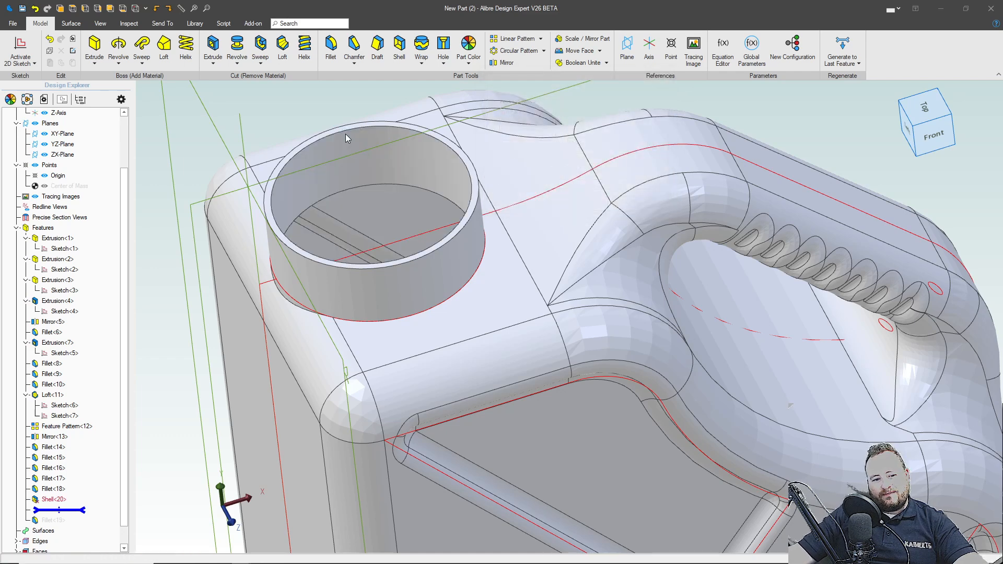
left_click(316, 98)
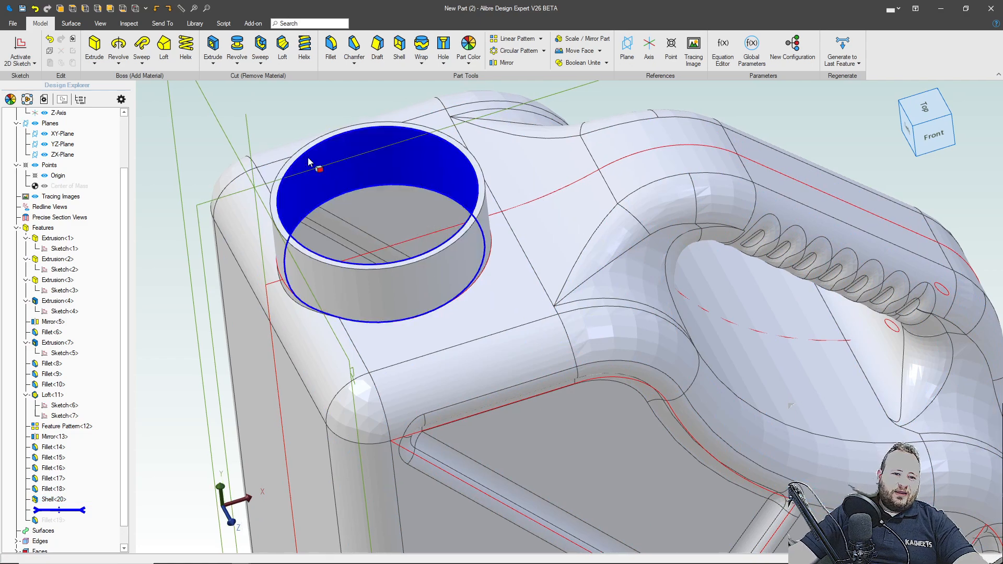
On the XY plane, sketch a closed triangle with one vertical side just above the outer edge of the neck's rim on the handle side
middle_click_drag(259, 139, 315, 180)
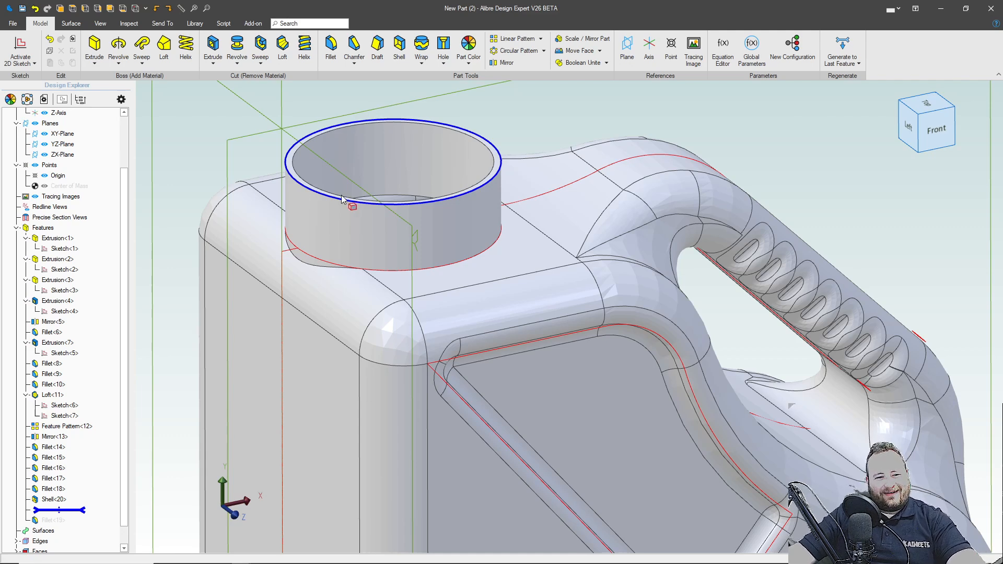
scroll(350, 220, "down", 3)
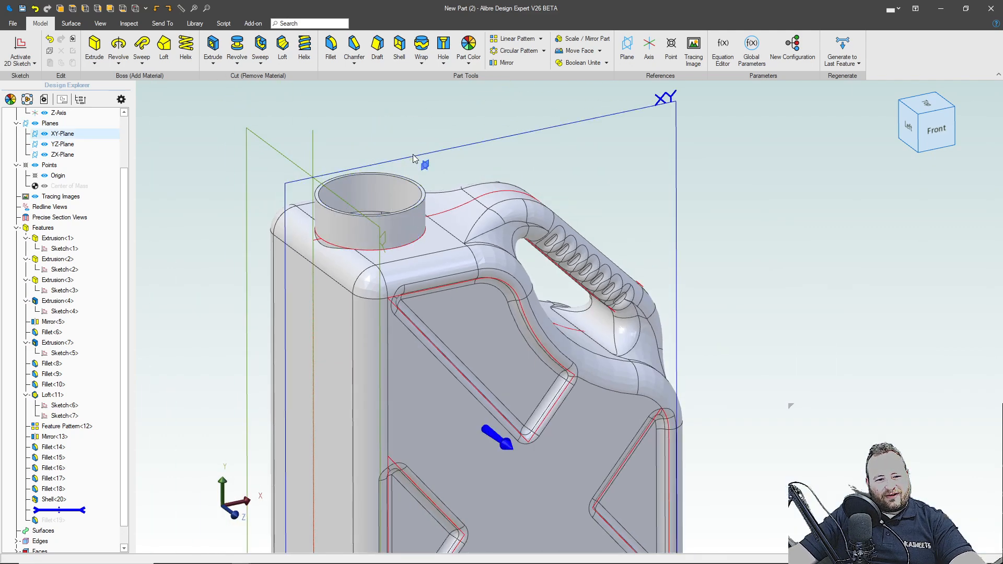
left_click(413, 155)
left_click(23, 50)
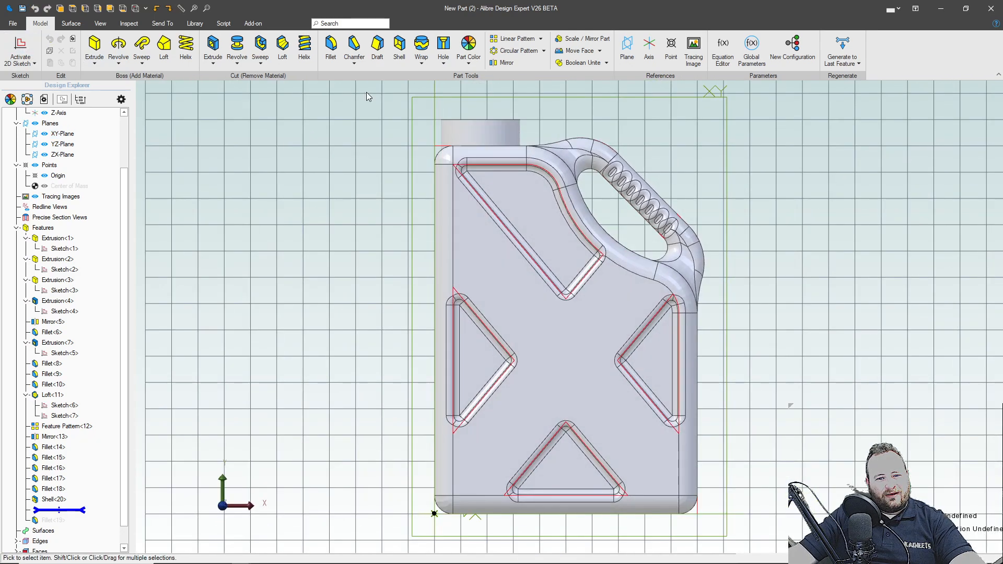
scroll(517, 109, "up", 5)
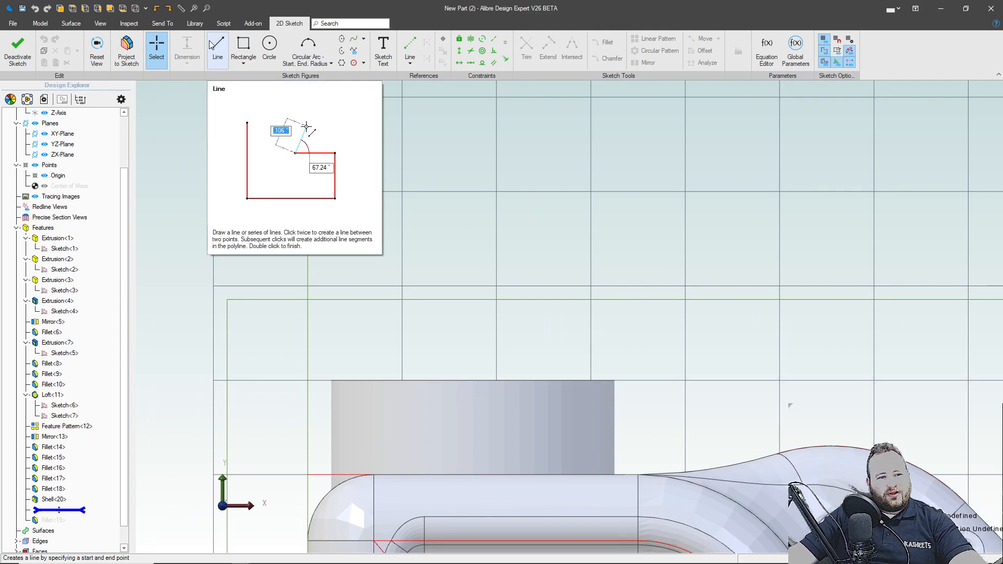
left_click(210, 43)
left_click(604, 307)
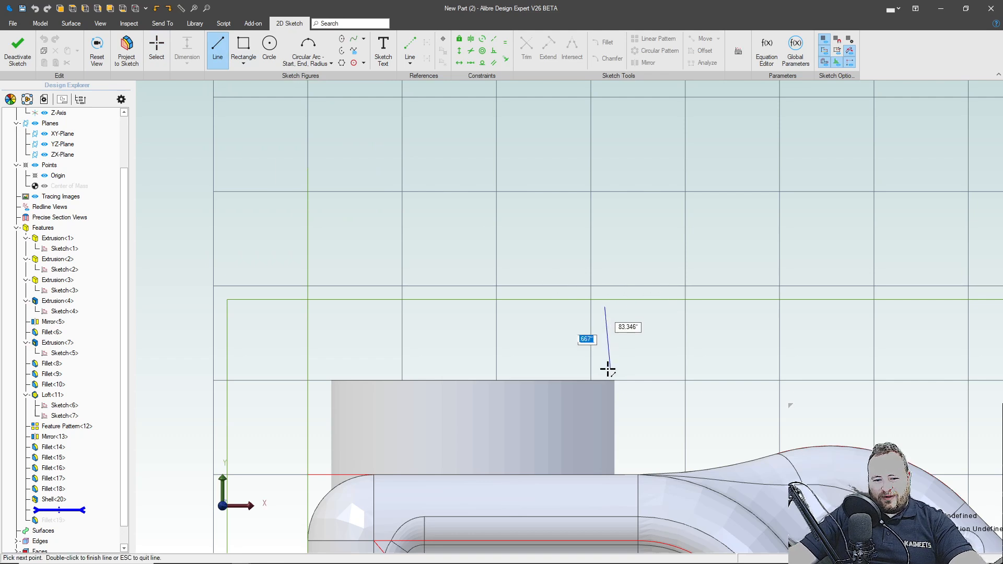
left_click(605, 368)
left_click(710, 340)
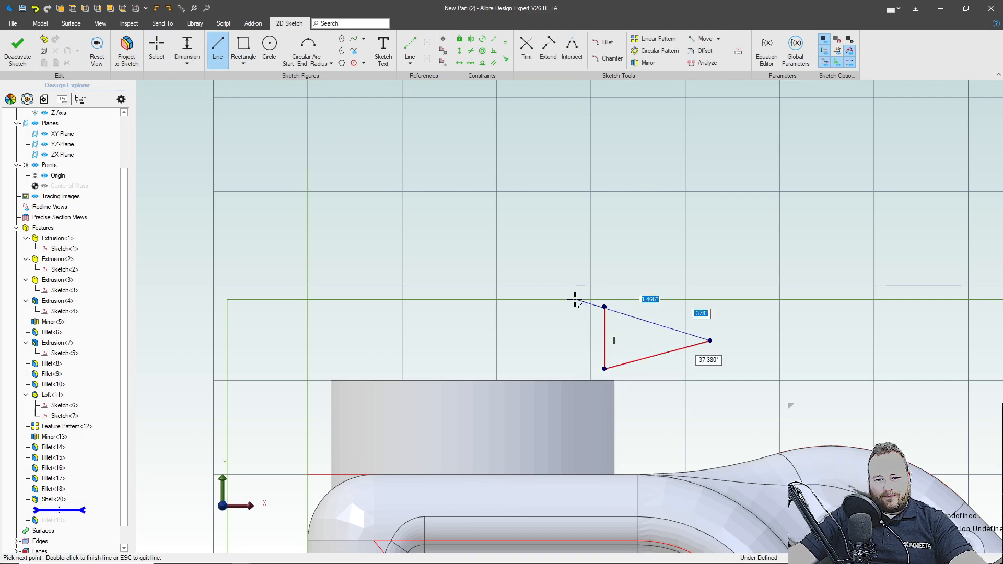
left_click(605, 308)
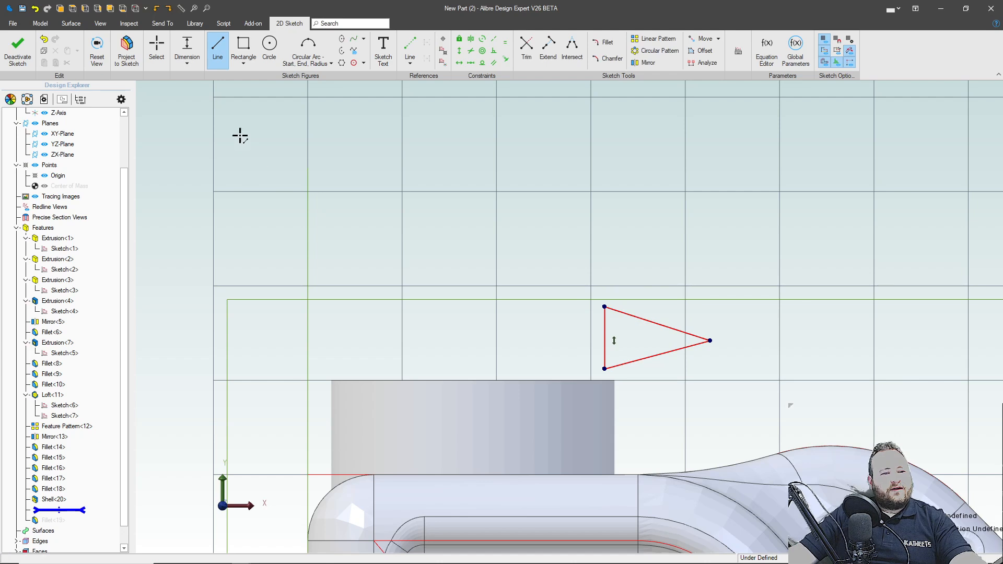
Dimension the angle between the triangle's two slanted sides as 60°
left_click(188, 48)
left_click(622, 364)
left_click(640, 319)
left_click(531, 329)
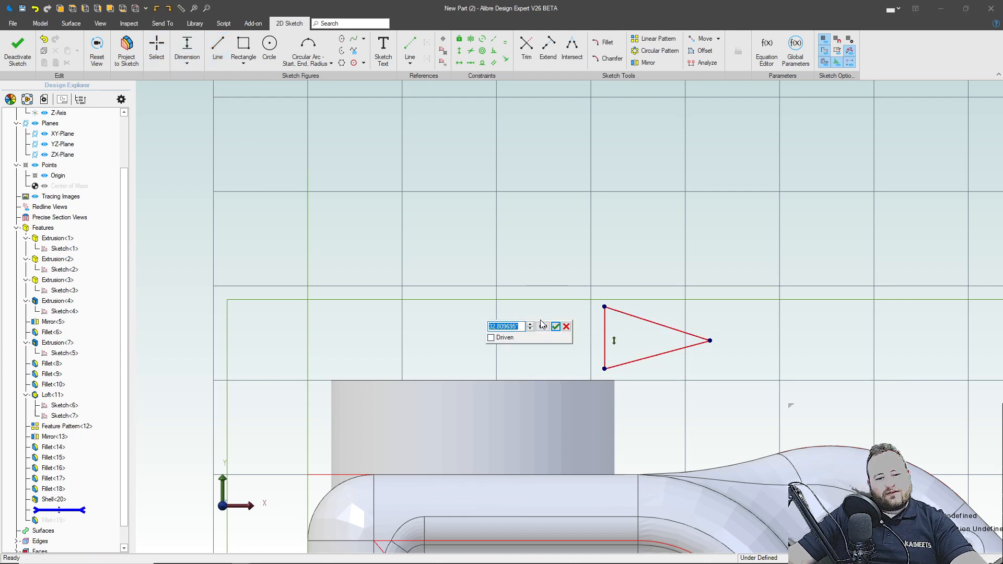
type("60")
key("Return")
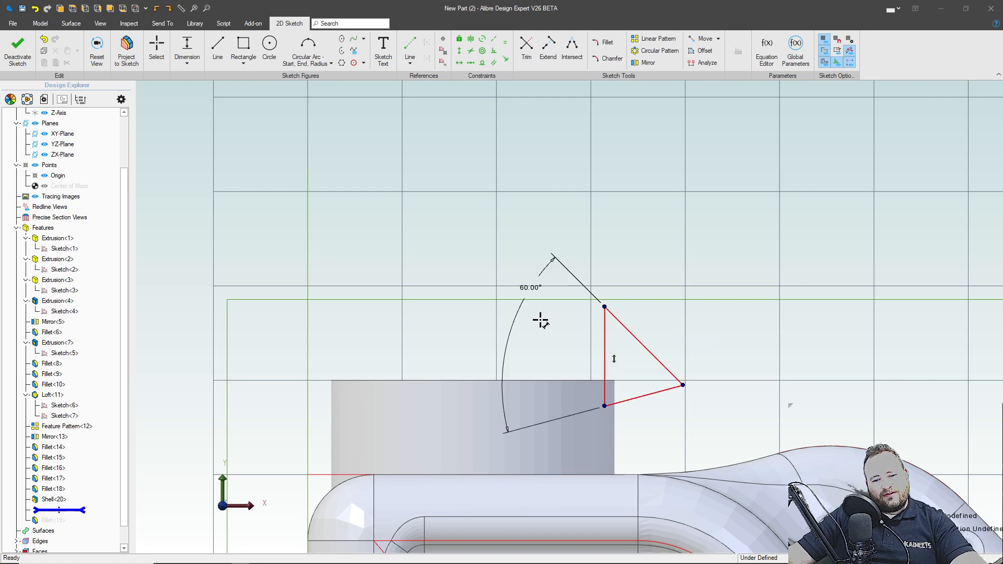
Make the triangle's two slanted sides equal in length and move the triangle slightly higher above the neck
left_click(505, 42)
left_click(644, 336)
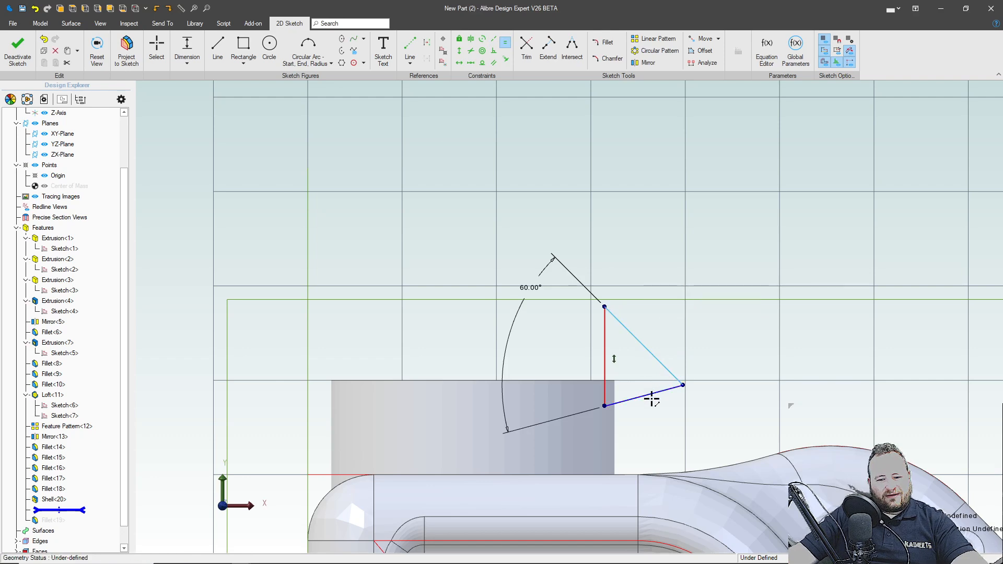
left_click(651, 392)
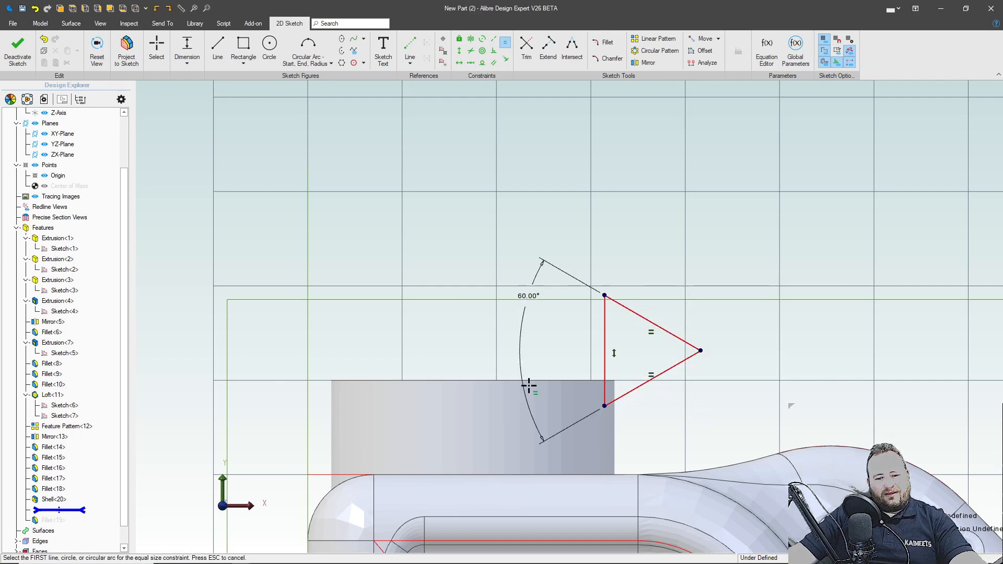
key("Escape")
left_click_drag(604, 295, 607, 254)
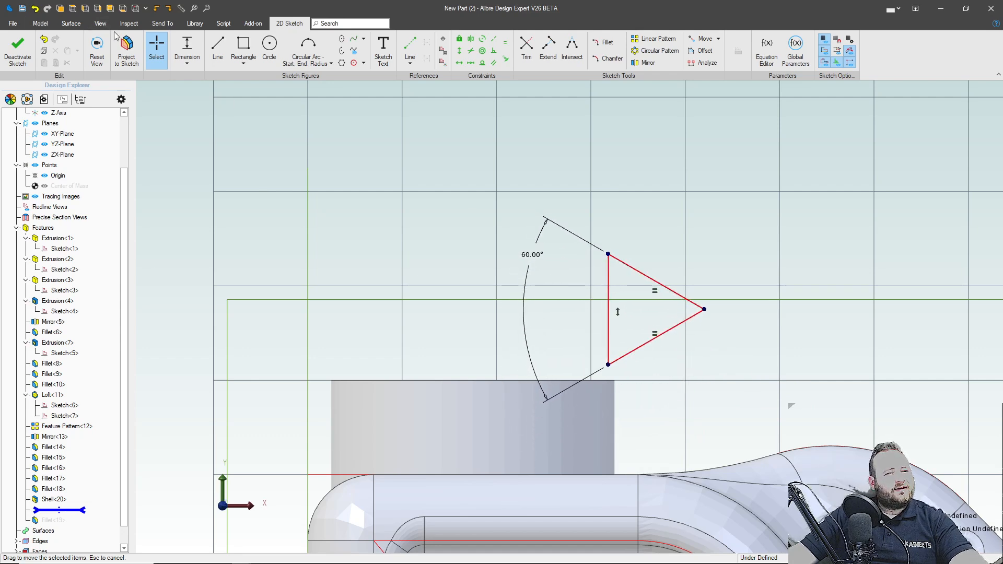
Dimension the triangle's vertical side as .25" and move the triangle down beside the outer edge of the neck's rim
left_click(202, 59)
left_click(608, 254)
left_click(607, 365)
left_click(562, 323)
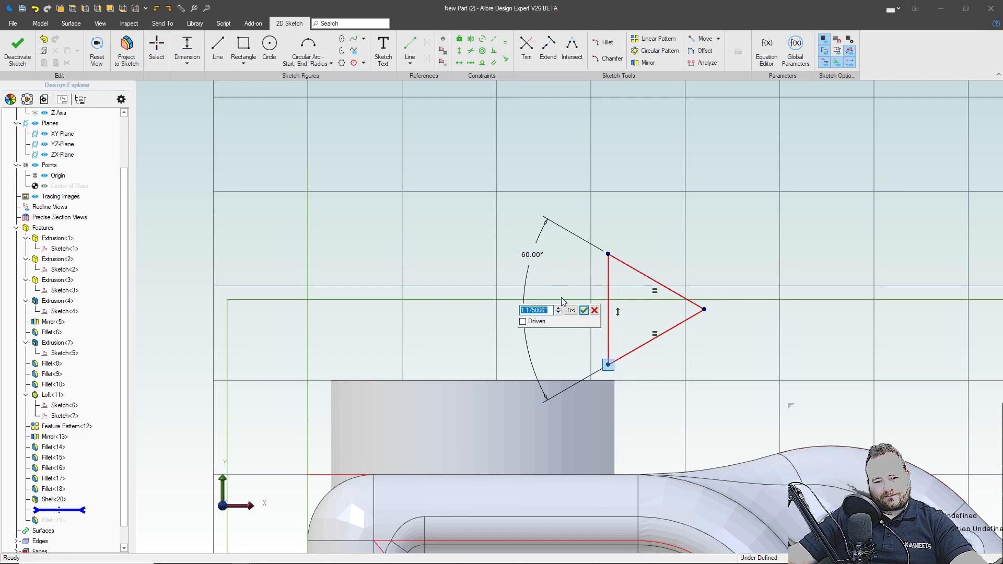
key("BackSpace")
type(".25")
key("Return")
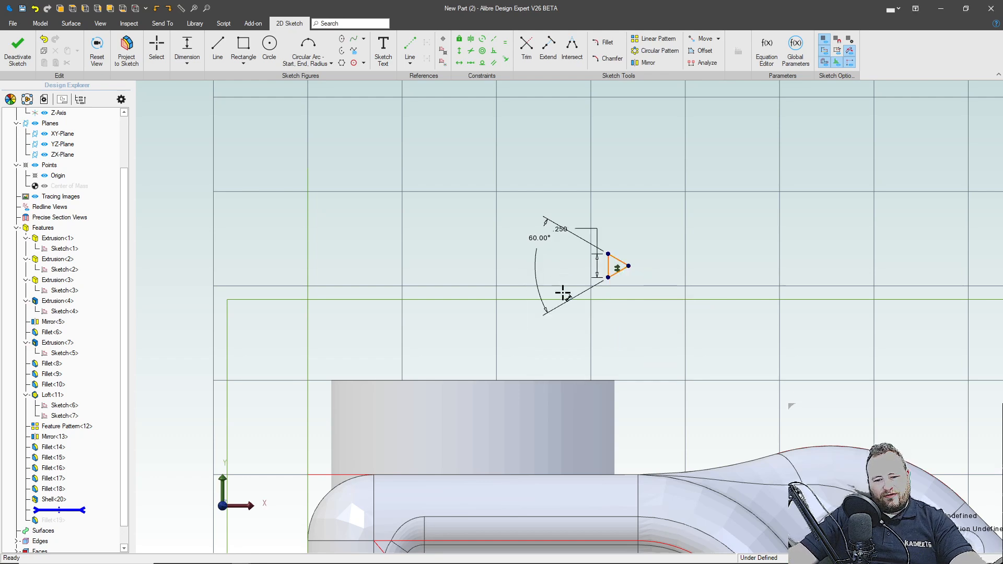
key("Escape")
left_click_drag(611, 274, 614, 375)
Project the neck's top outer edge into the sketch with association to its source, and convert the projected line to a reference figure
mouse_move(452, 299)
middle_mouse_down()
mouse_move(493, 308)
mouse_move(471, 284)
mouse_move(315, 204)
middle_mouse_up()
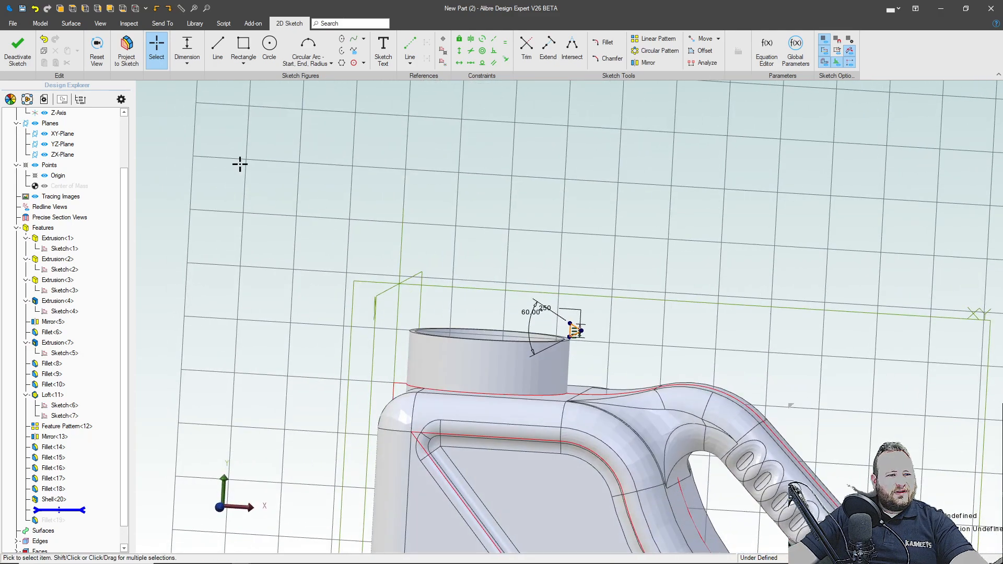
left_click(126, 50)
left_click(480, 341)
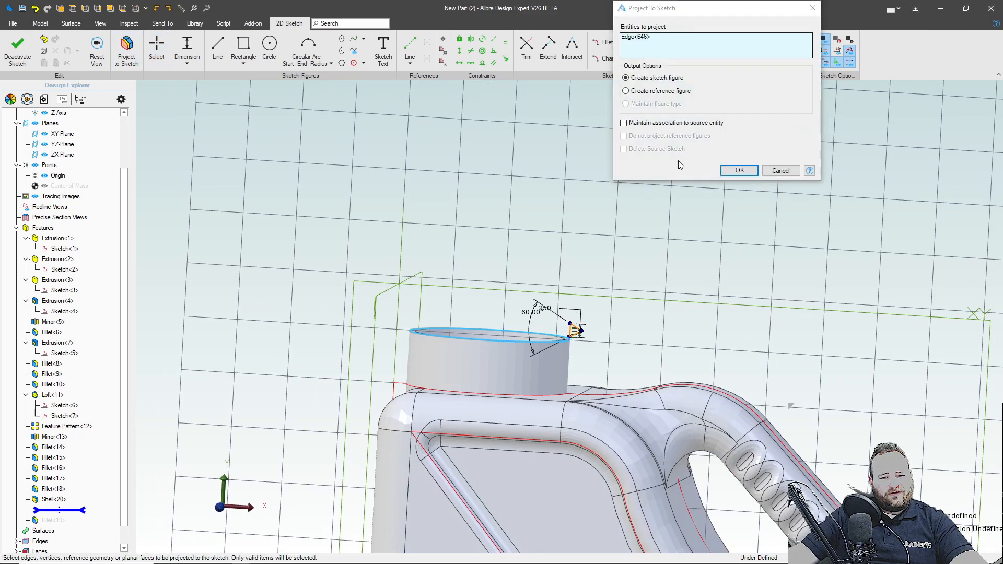
left_click(624, 123)
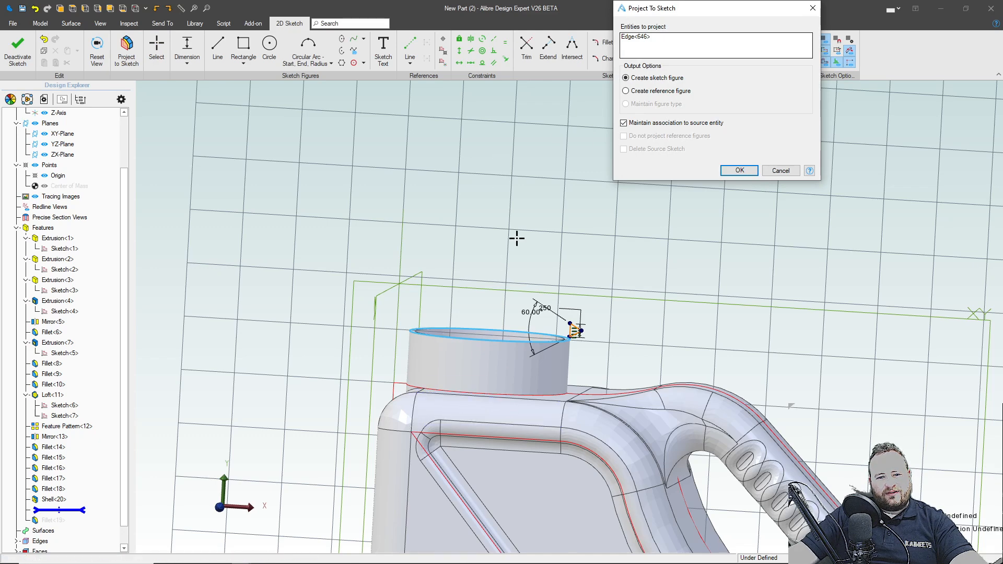
left_click(739, 170)
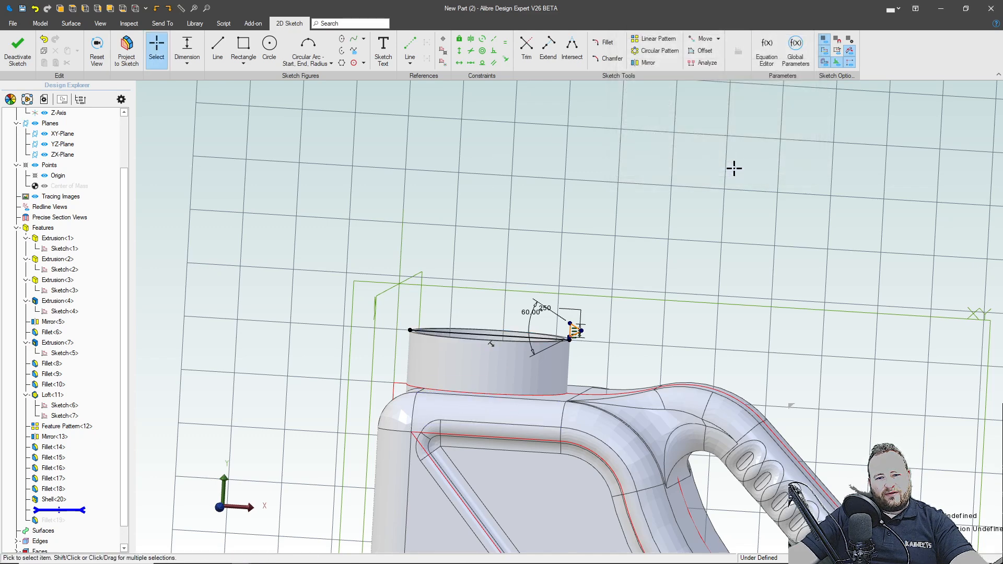
right_click(455, 334)
left_click(509, 284)
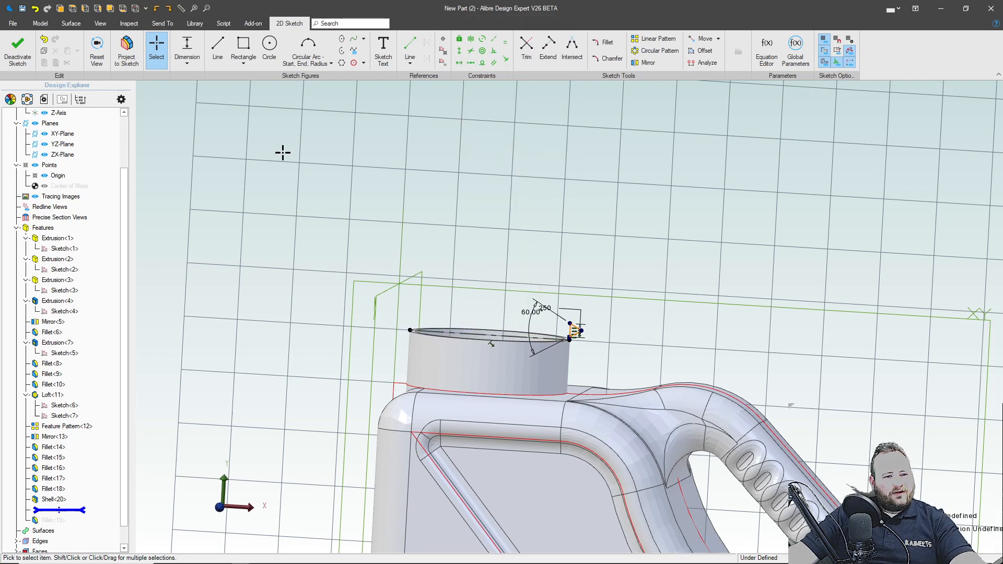
Draw a vertical reference line upward from the midpoint of the projected rim line as the neck's center axis
left_click(218, 47)
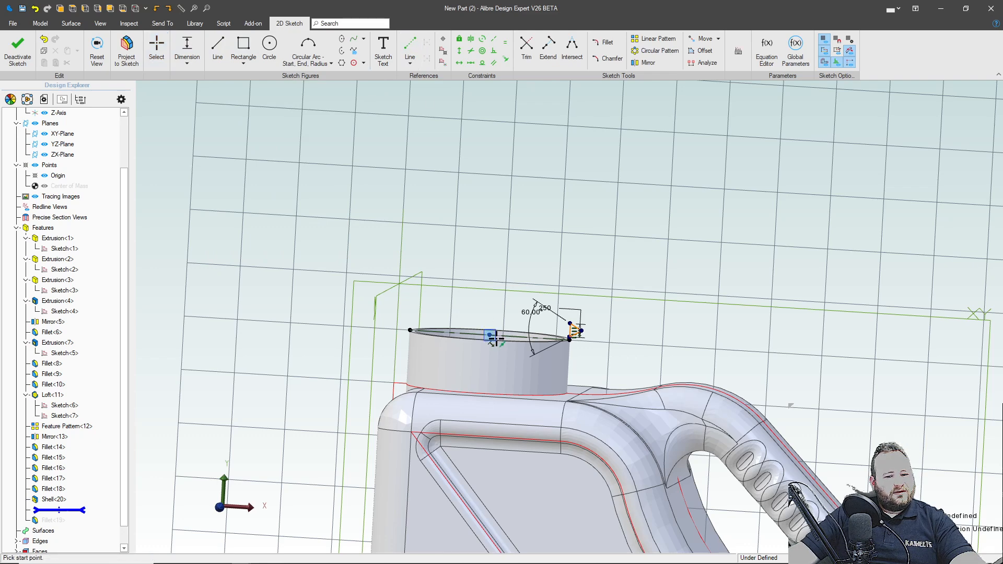
left_click(489, 335)
left_click(494, 238)
key("Escape")
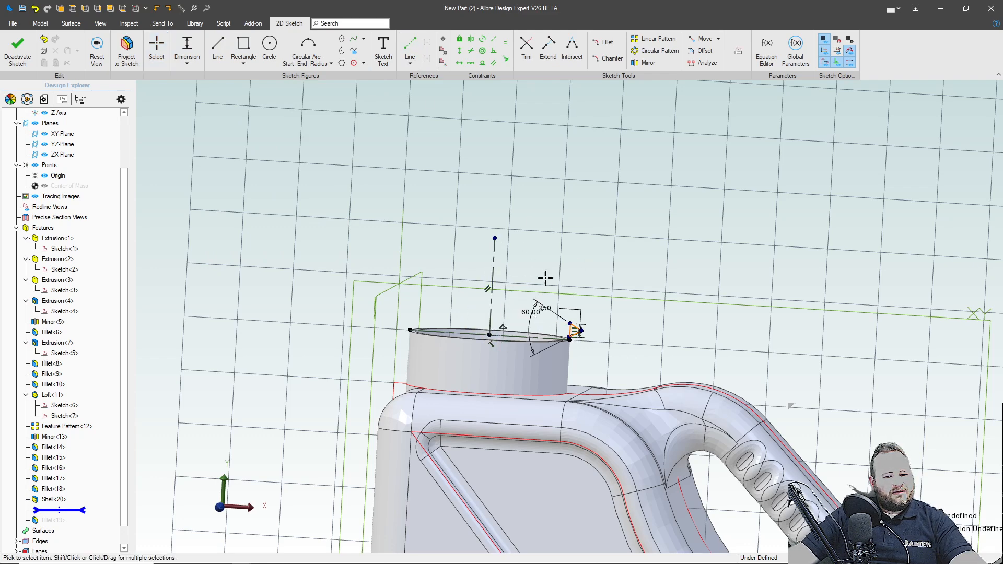
Align the triangle's lower corner vertically with the adjacent end of the projected rim line and dimension the gap between them as .010"
left_click(97, 46)
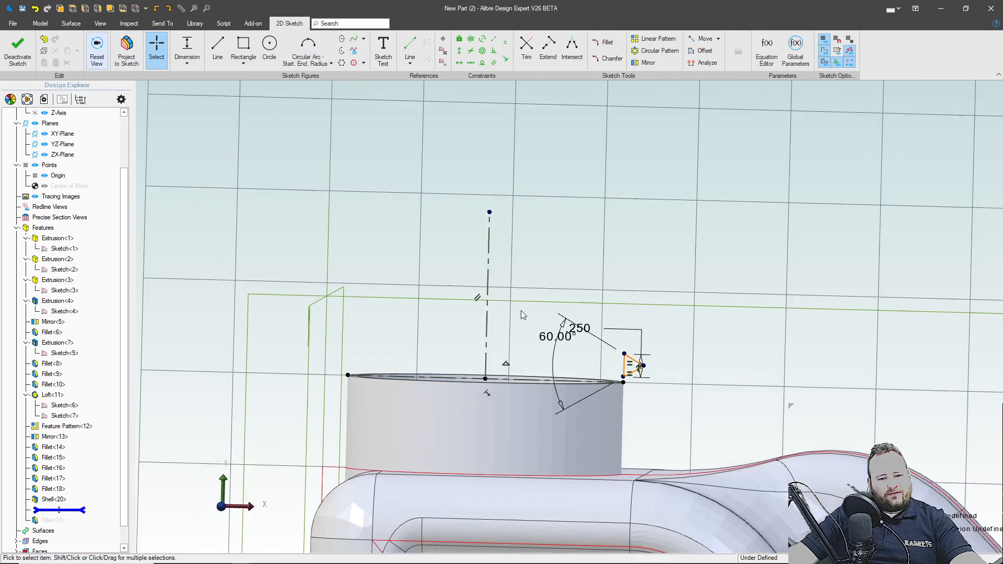
scroll(714, 316, "down", 2)
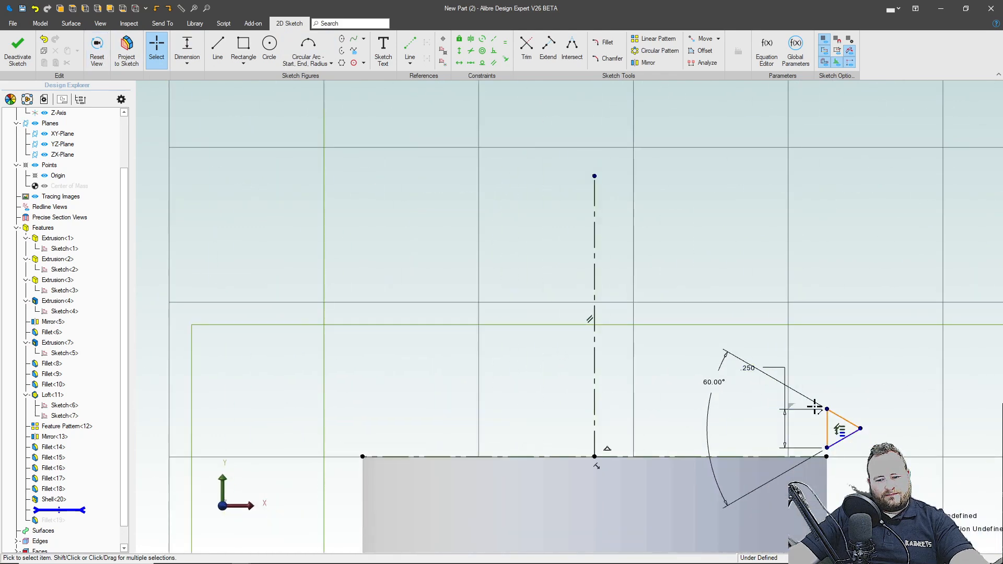
left_click(459, 50)
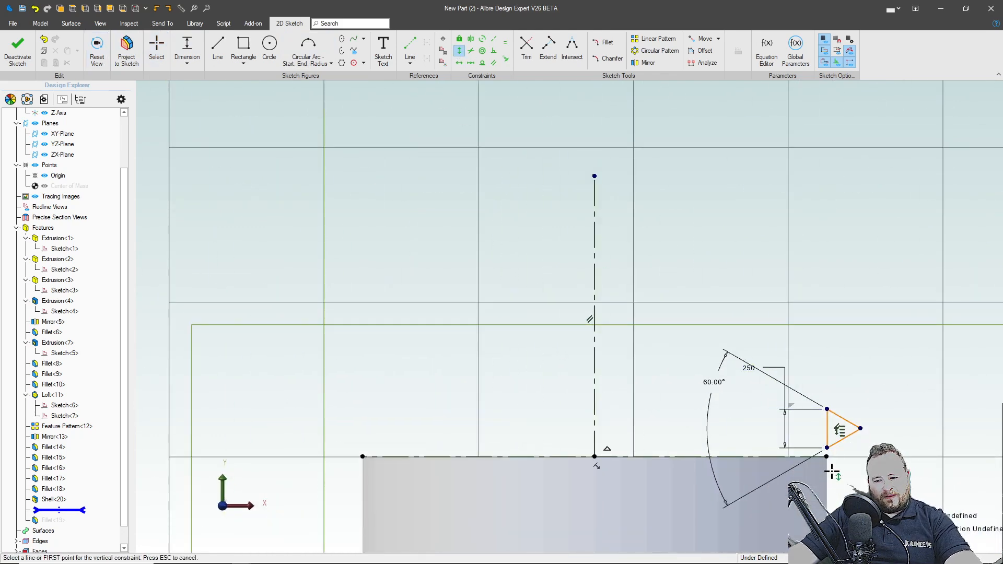
left_click(826, 448)
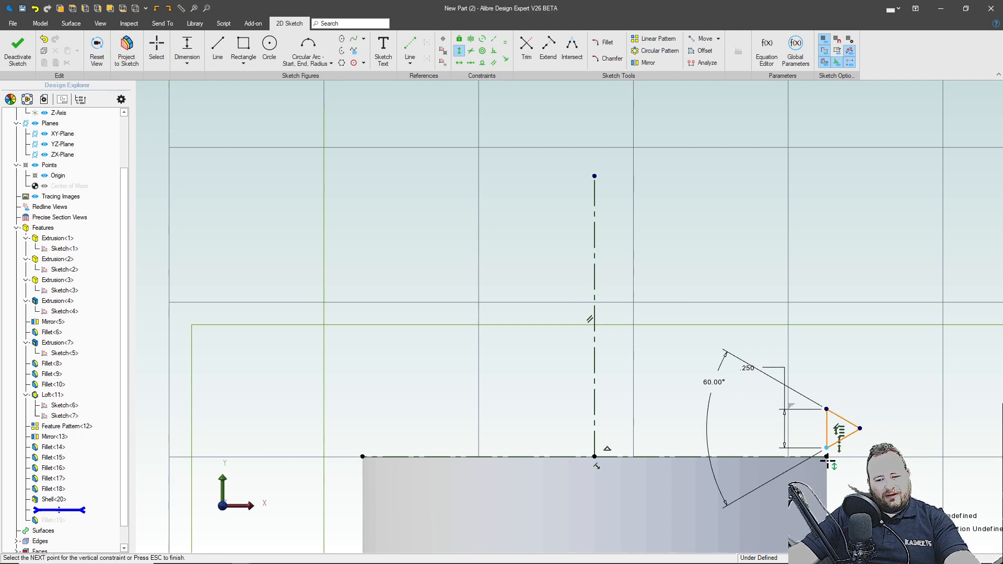
key("Escape")
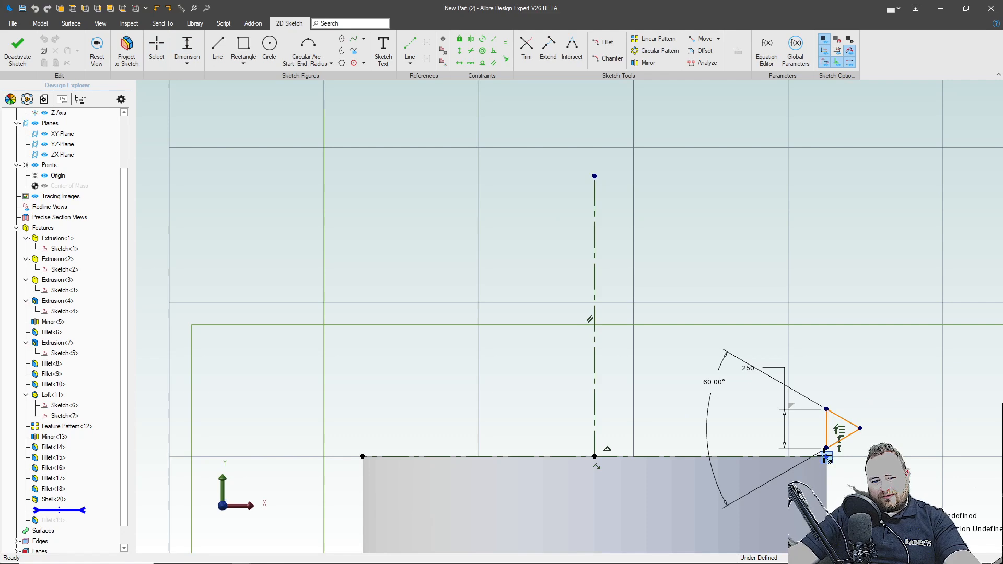
left_click(826, 449)
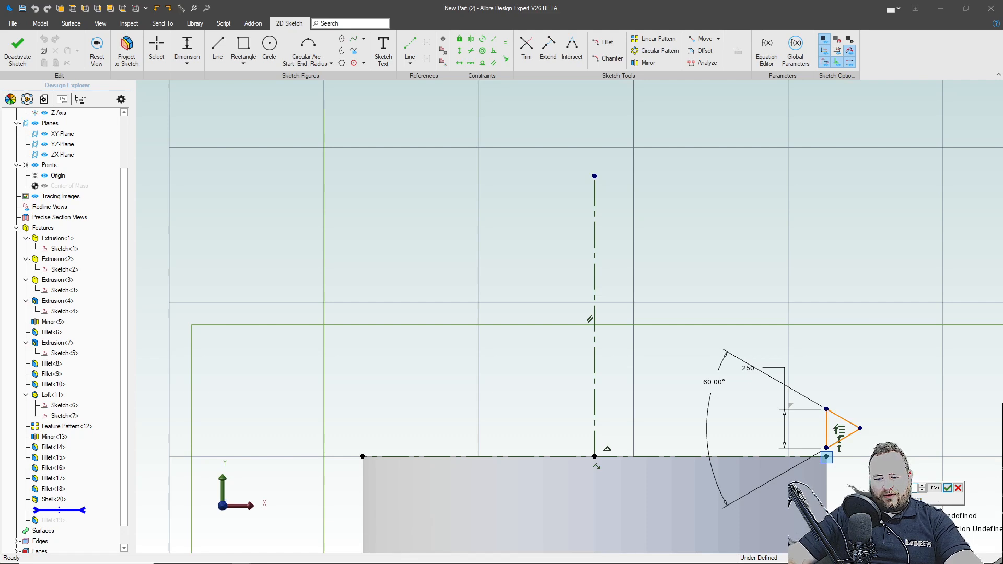
key("Return")
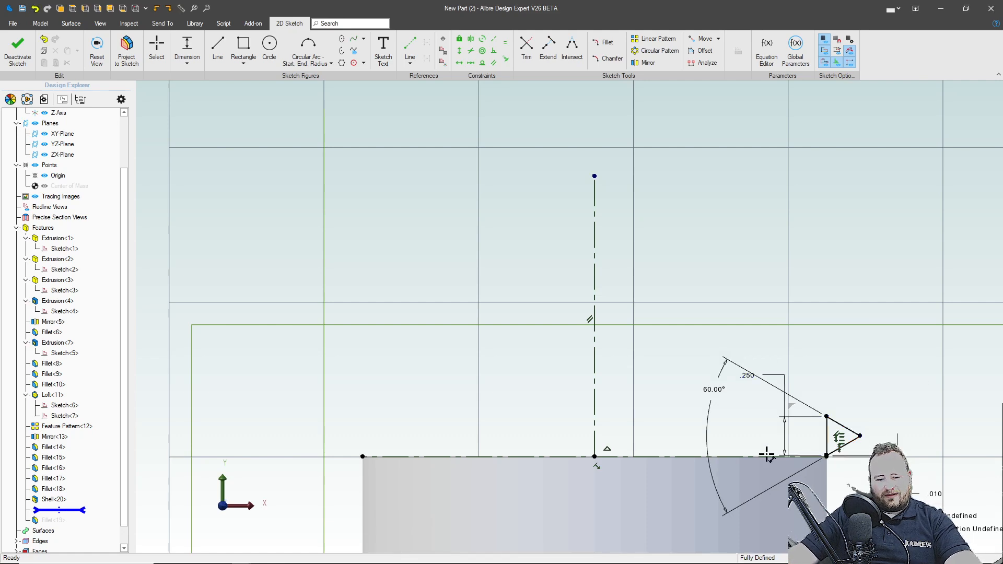
Finish the sketch and start a helical boss from the triangle profile, using the vertical reference line as its axis
scroll(727, 376, "down", 3)
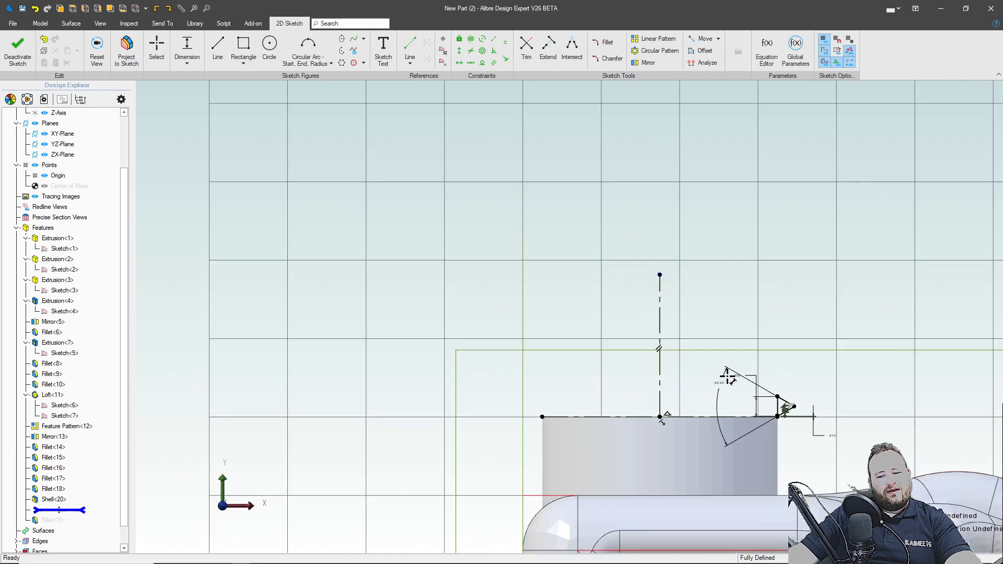
mouse_move(727, 376)
middle_mouse_down()
mouse_move(702, 383)
mouse_move(711, 385)
middle_mouse_up()
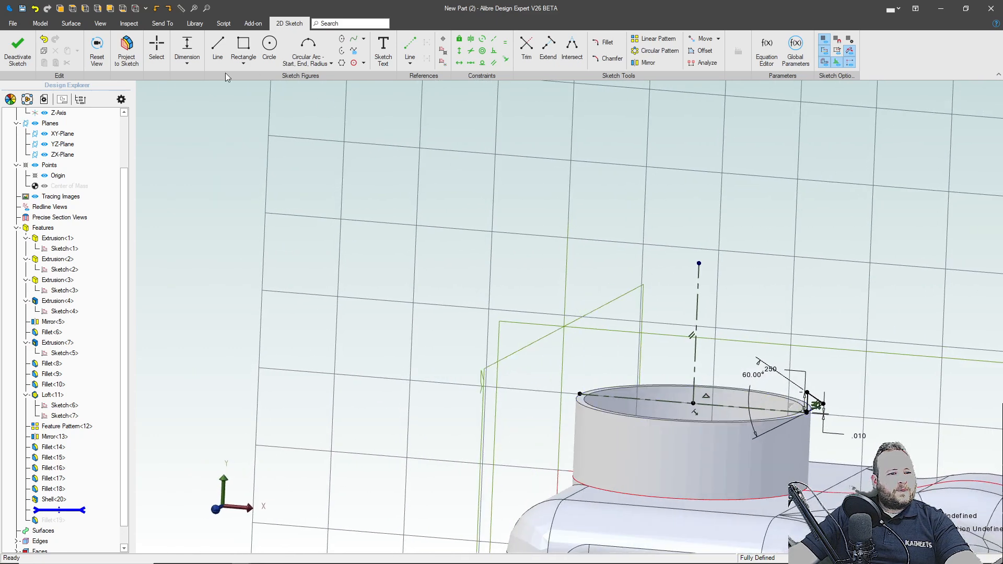
key("ctrl+k")
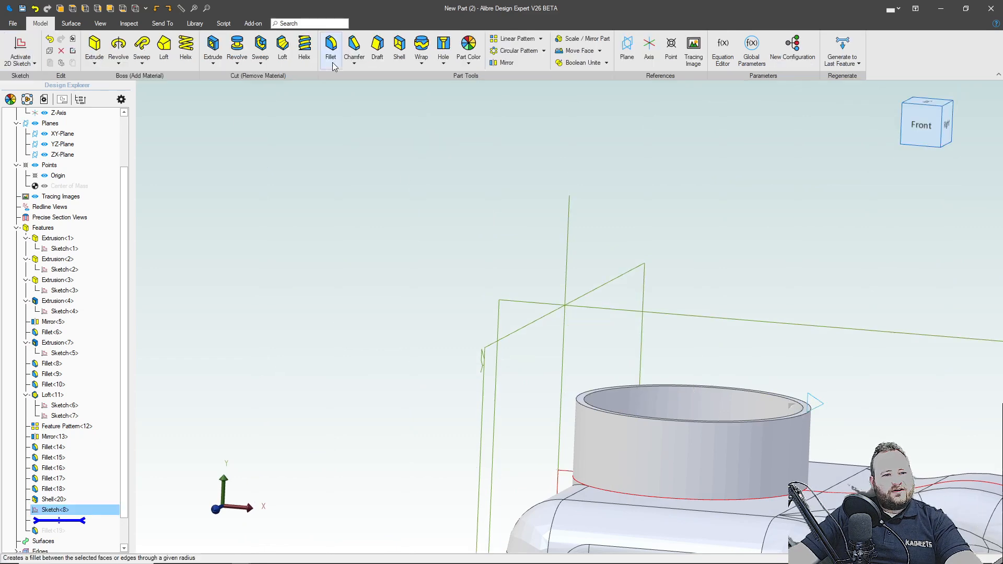
left_click(187, 52)
left_click(697, 313)
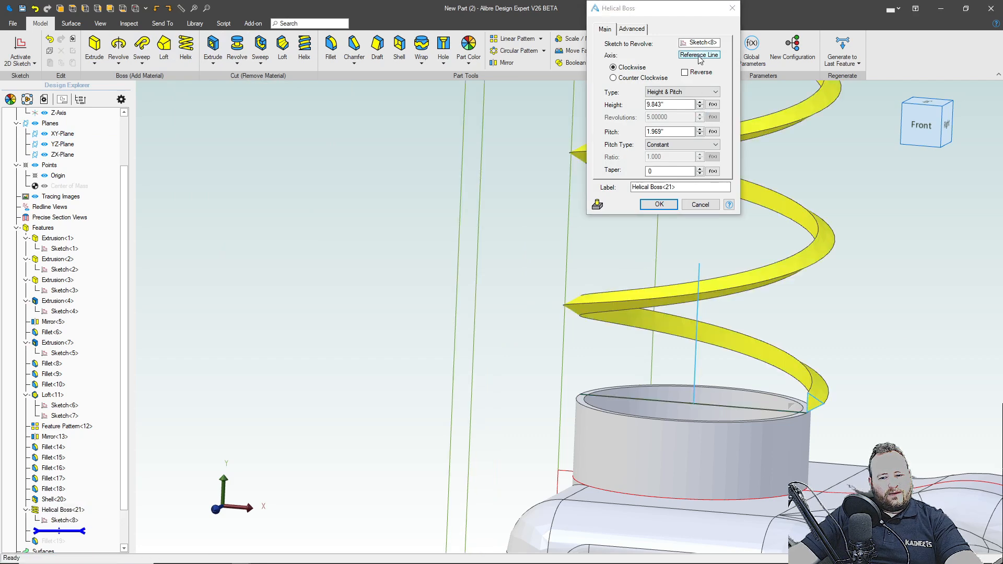
Set the helical boss to 1.000" height and .500" pitch, reverse it downward along the neck, and create the thread
double_click(670, 105)
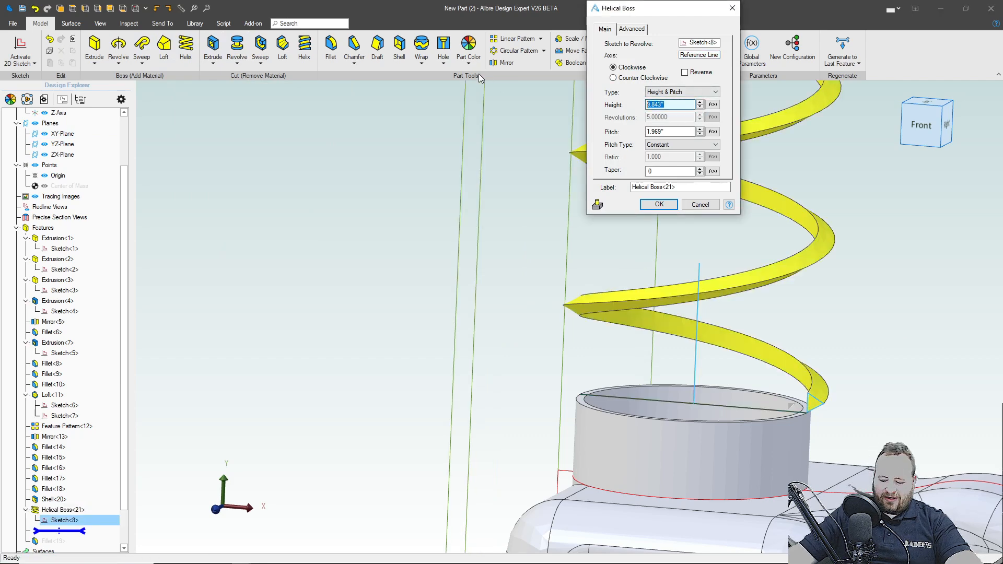
type("1")
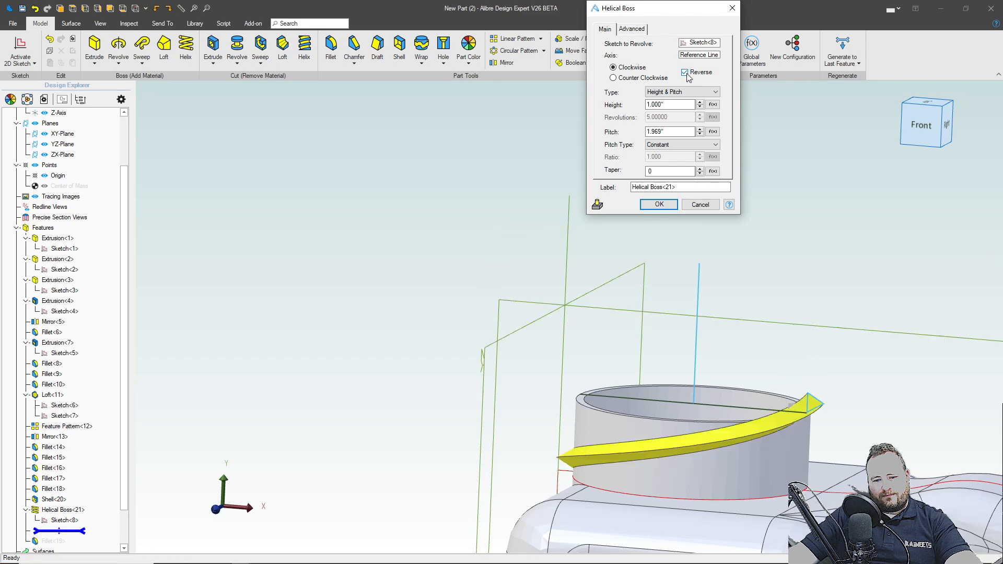
middle_click_drag(703, 343, 682, 349)
left_click_drag(670, 131, 451, 87)
type(".2")
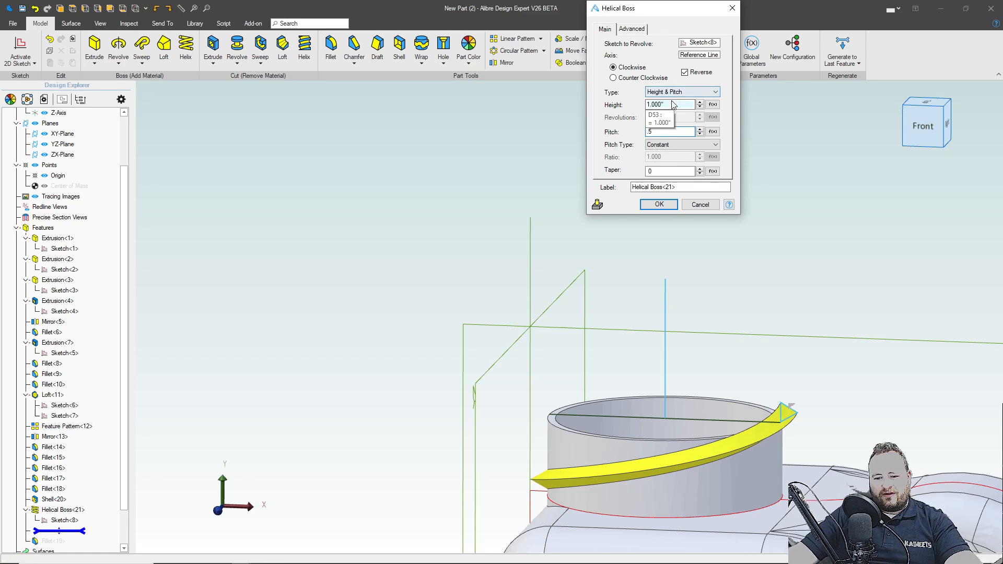
left_click(673, 104)
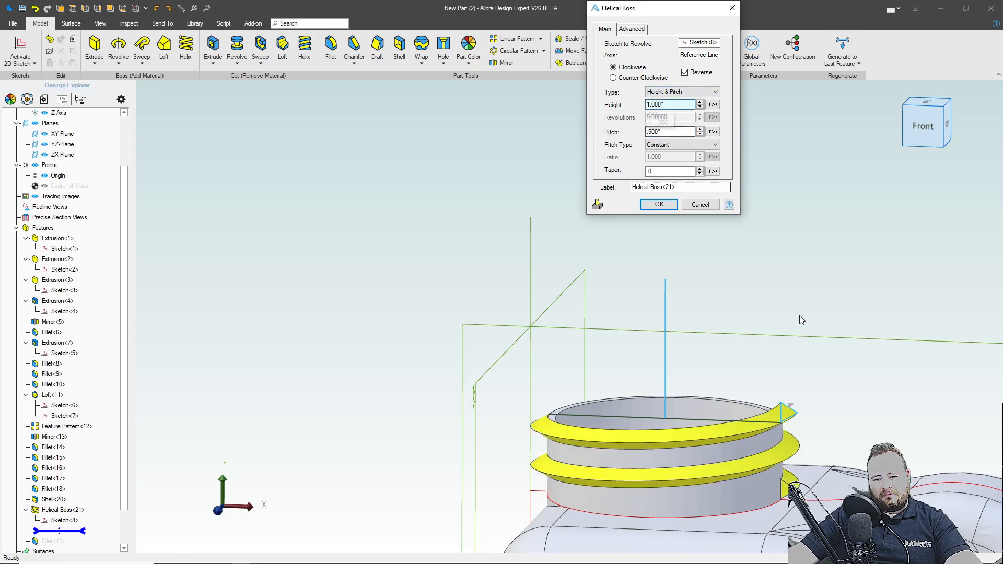
mouse_move(785, 331)
middle_mouse_down()
mouse_move(766, 324)
mouse_move(781, 337)
middle_mouse_up()
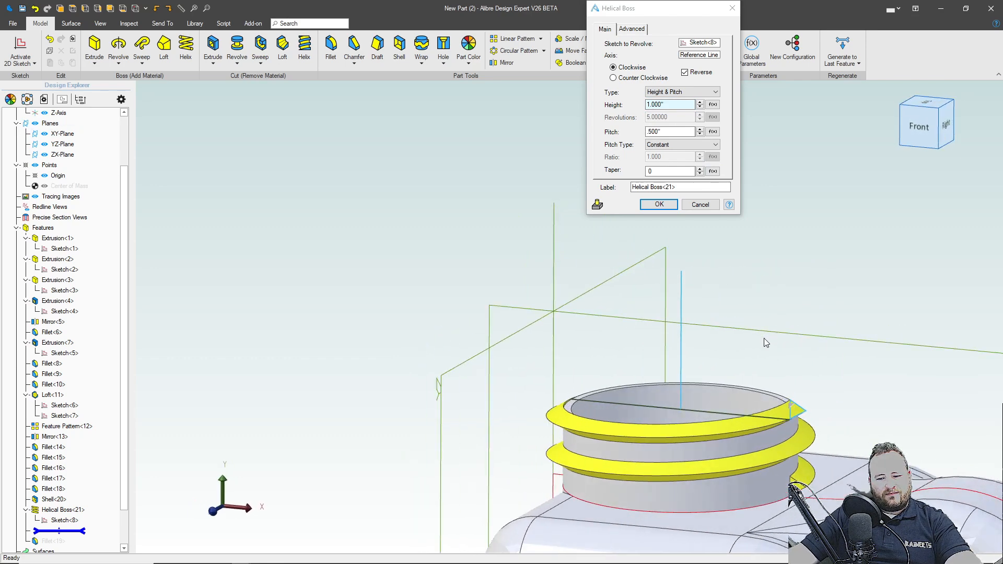
left_click(666, 205)
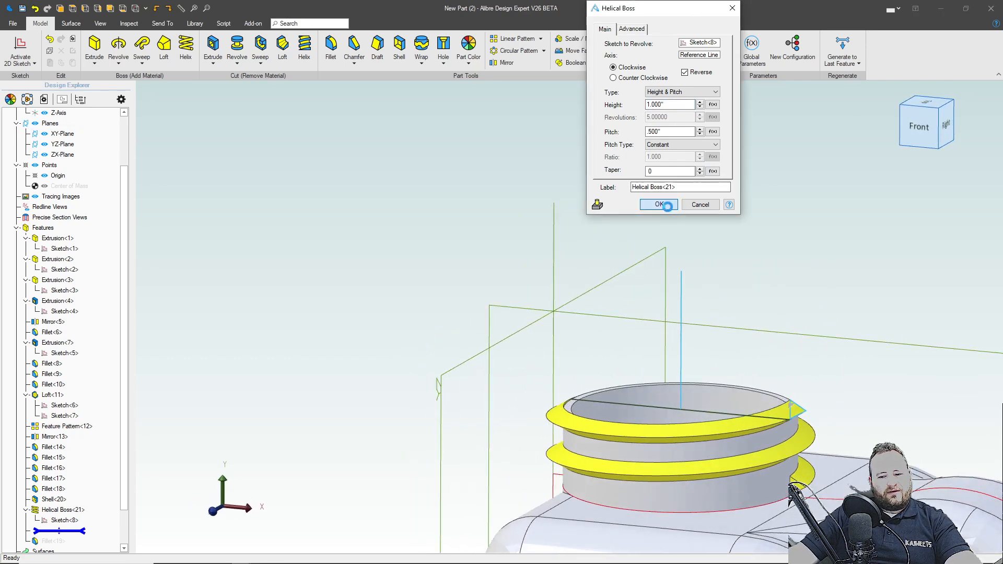
Sketch a circle on the neck's top rim face, centered on the neck and larger than the thread's outer diameter, and finish the sketch
left_click(769, 408)
scroll(773, 425, "up", 3)
scroll(798, 419, "up", 3)
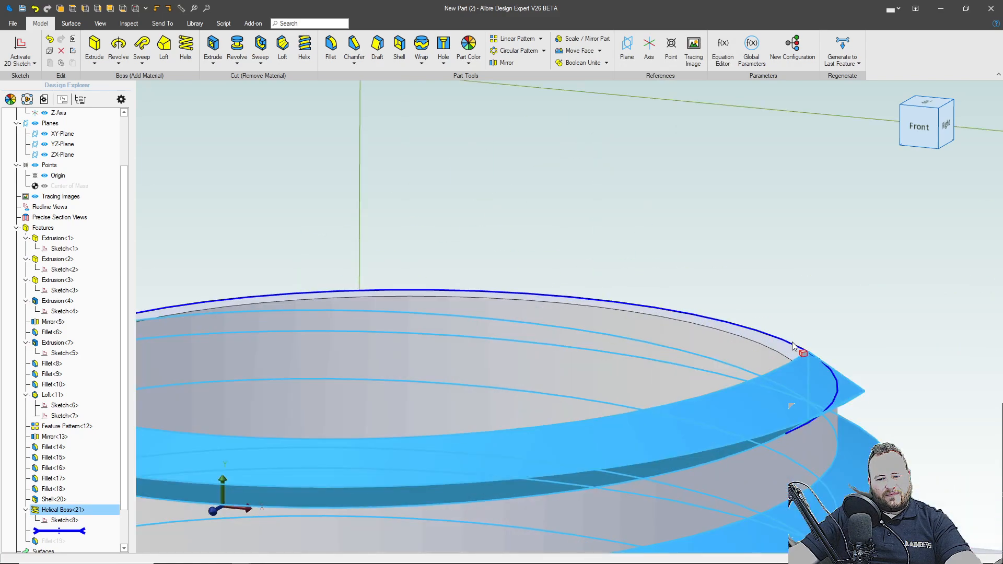
left_click(797, 351)
left_click(21, 47)
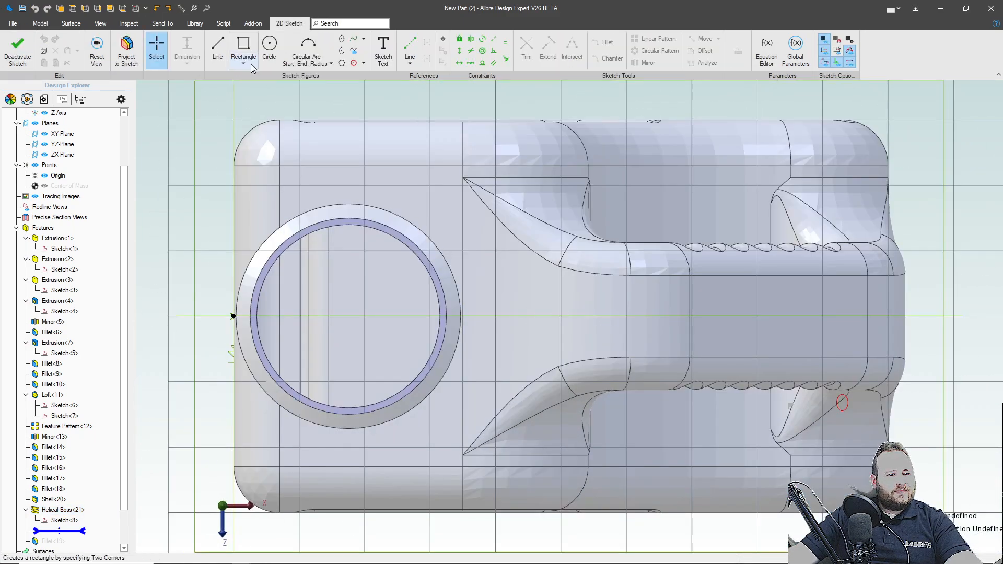
left_click(276, 62)
left_click(348, 315)
left_click(488, 209)
middle_click_drag(488, 209, 507, 237)
scroll(470, 217, "up", 3)
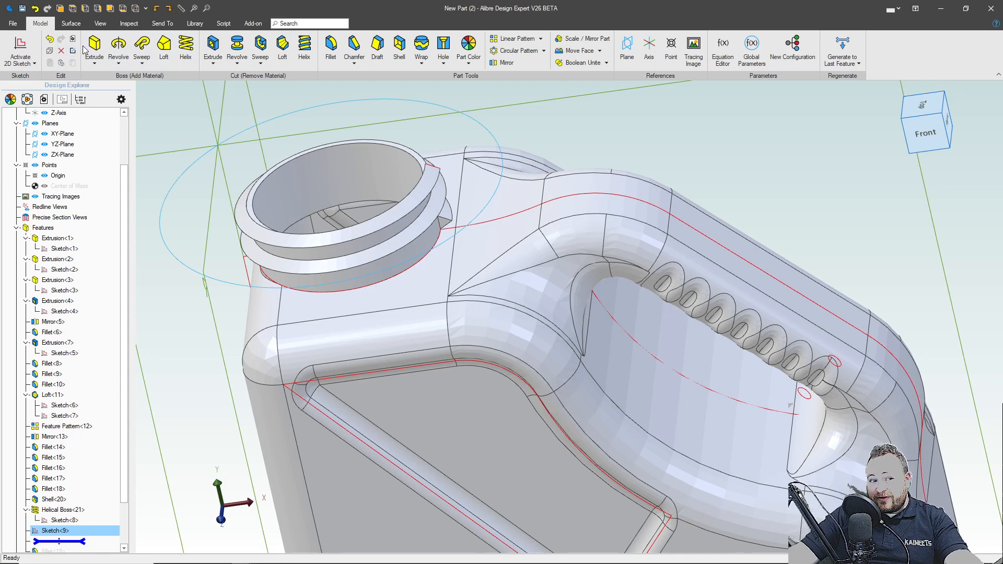
Extrude-cut the circle .250" outward from the rim, away from the container, to trim the thread protruding above the neck
left_click(215, 47)
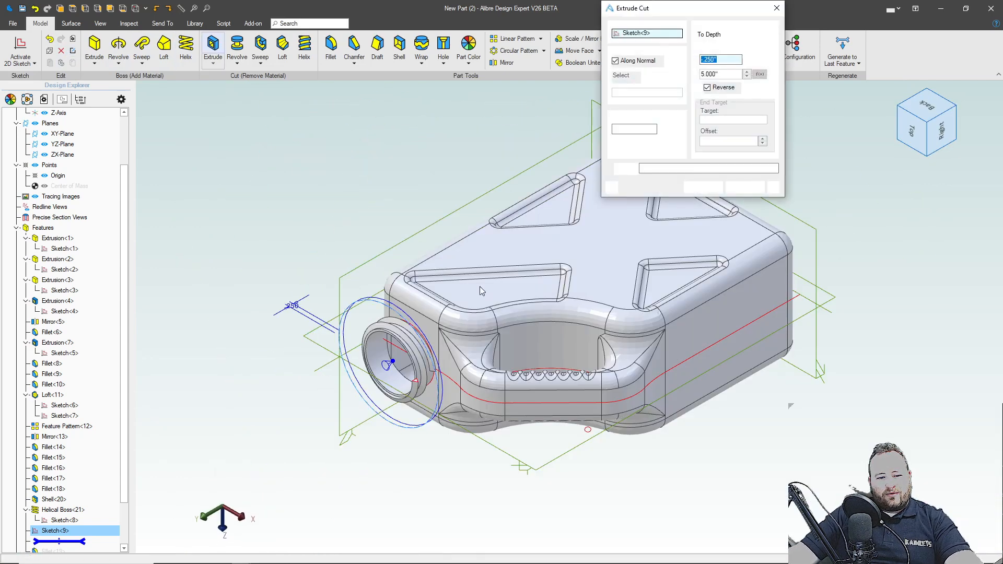
left_click(711, 88)
left_click(711, 88)
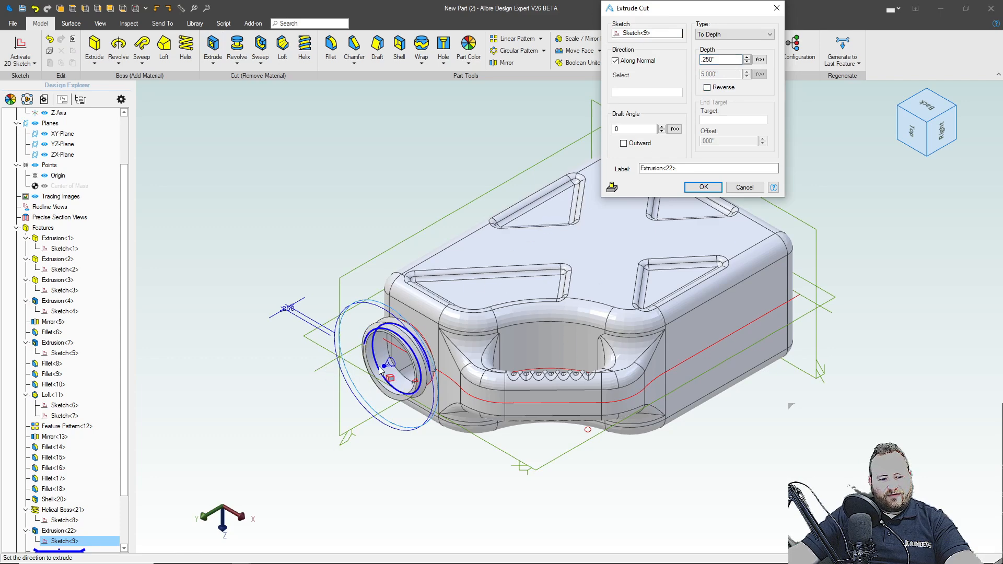
left_click_drag(331, 385, 241, 437)
left_click(700, 187)
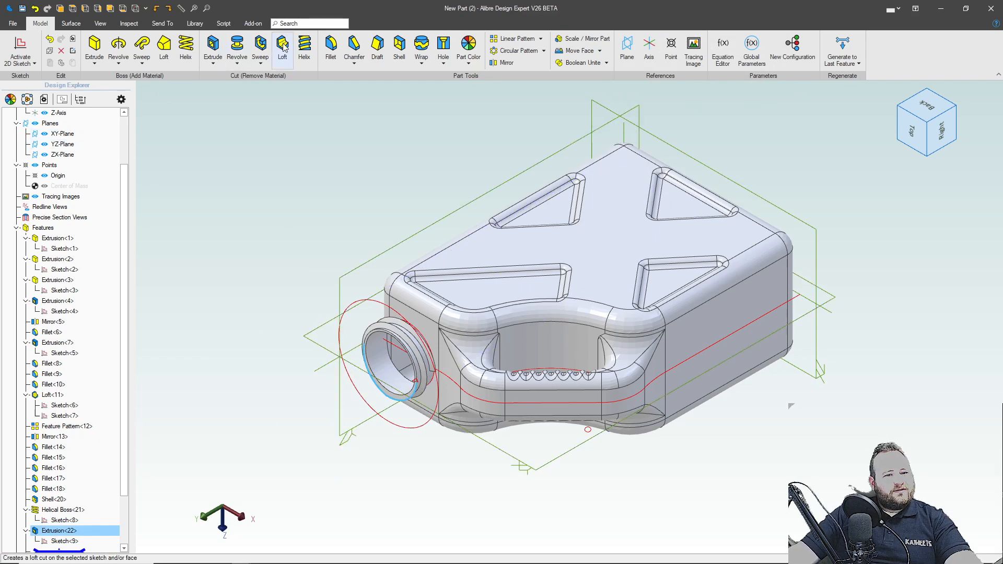
Start a constant-radius fillet with tangent propagation on the outer crest edge of the helical thread
left_click(331, 46)
scroll(361, 322, "up", 3)
scroll(361, 322, "up", 5)
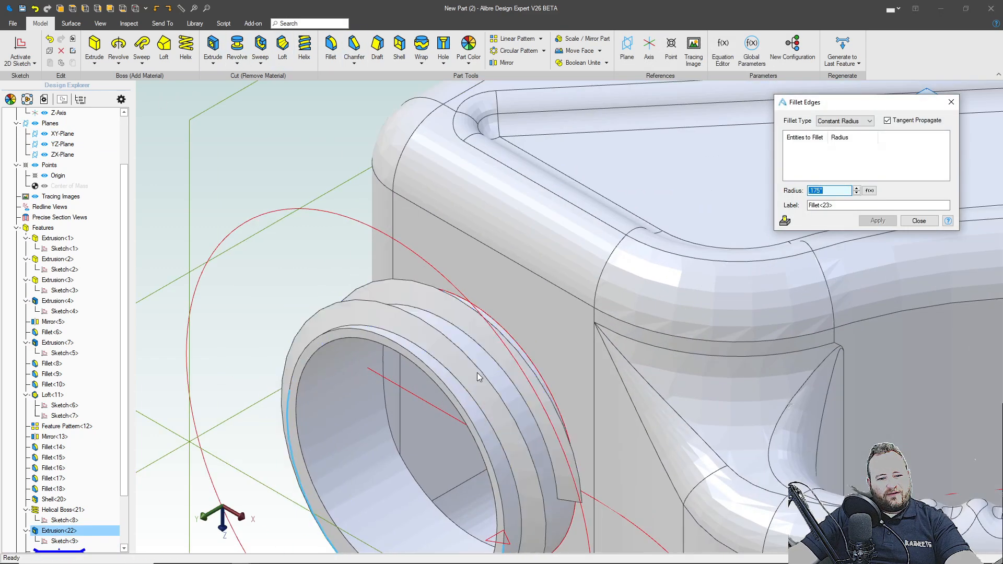
type(".02")
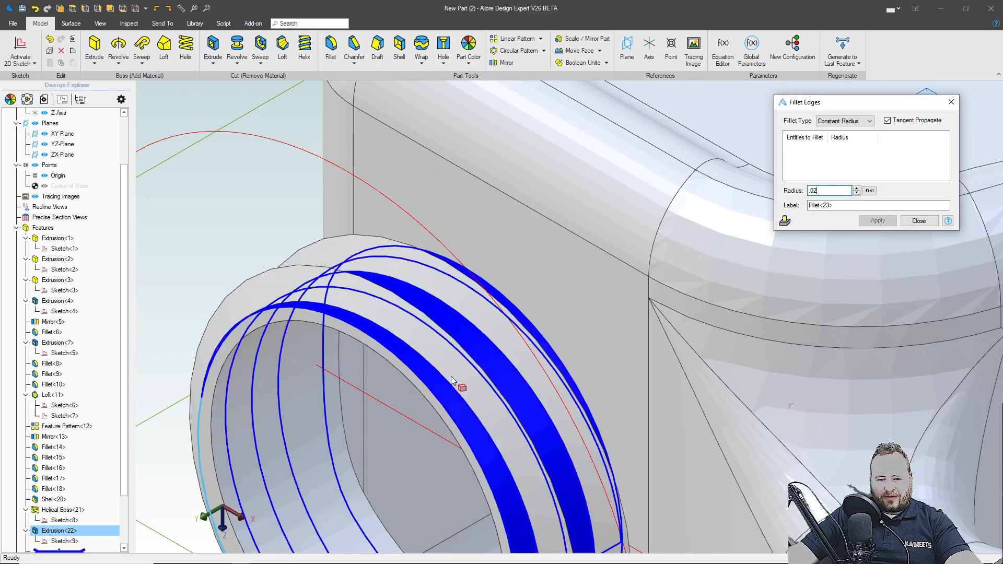
left_click(479, 367)
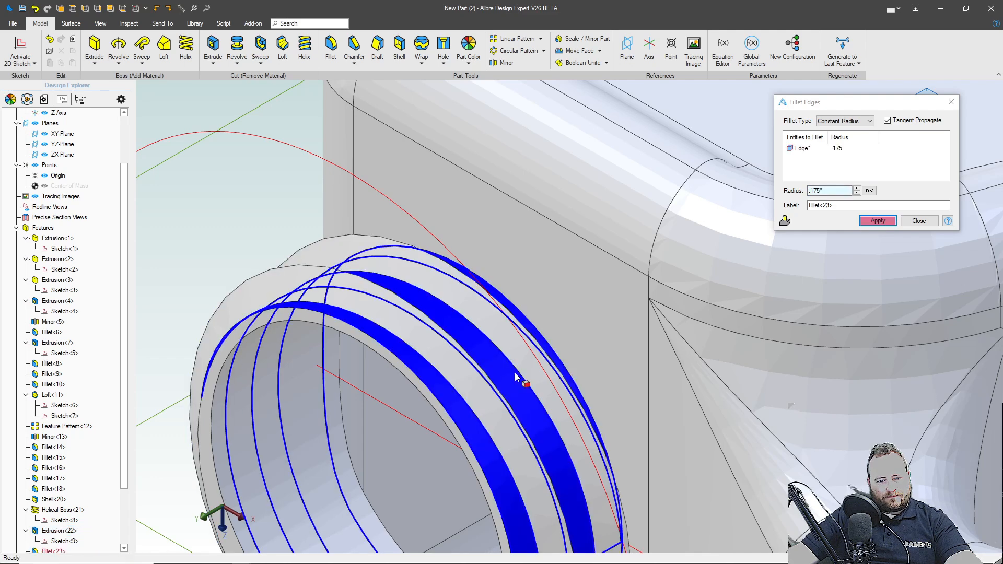
middle_click_drag(341, 369, 304, 349)
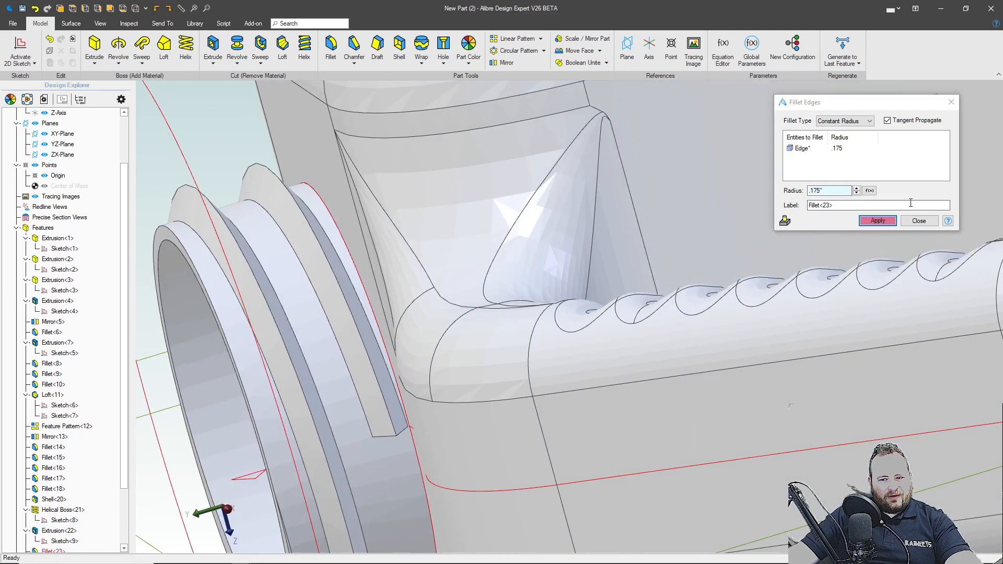
Try radii of .010" and .100" for the fillet on the thread's crest edge
double_click(834, 190)
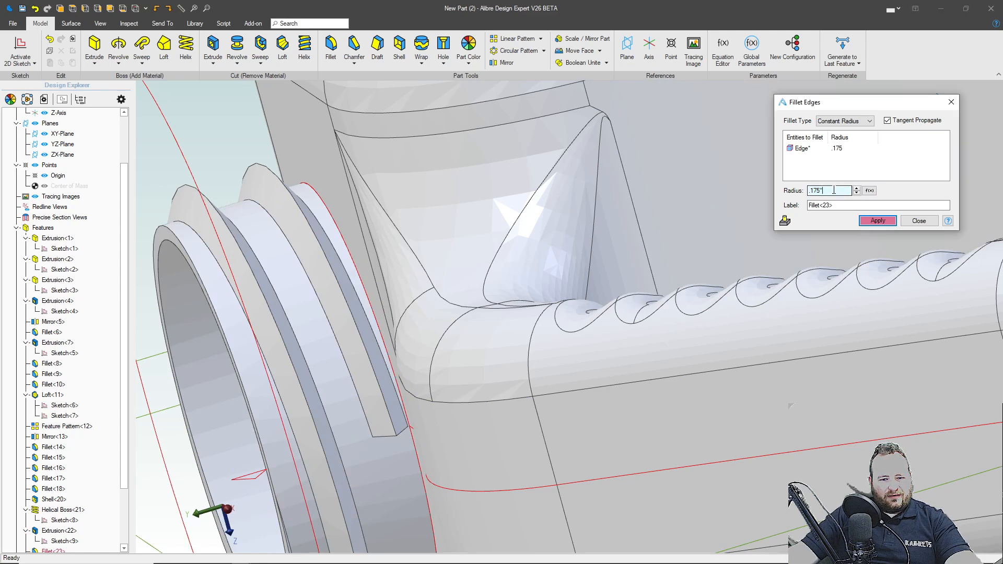
type(".01")
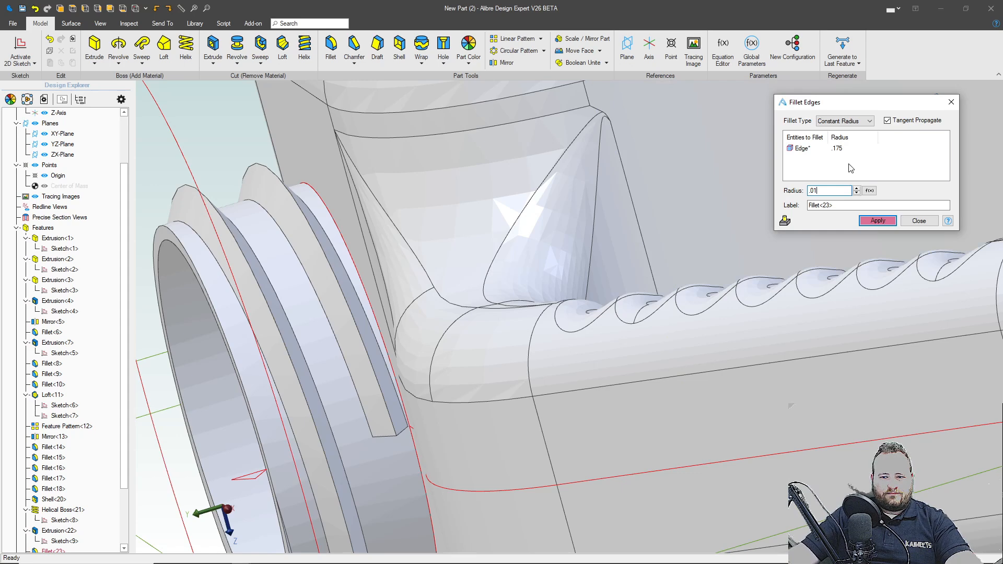
key("Return")
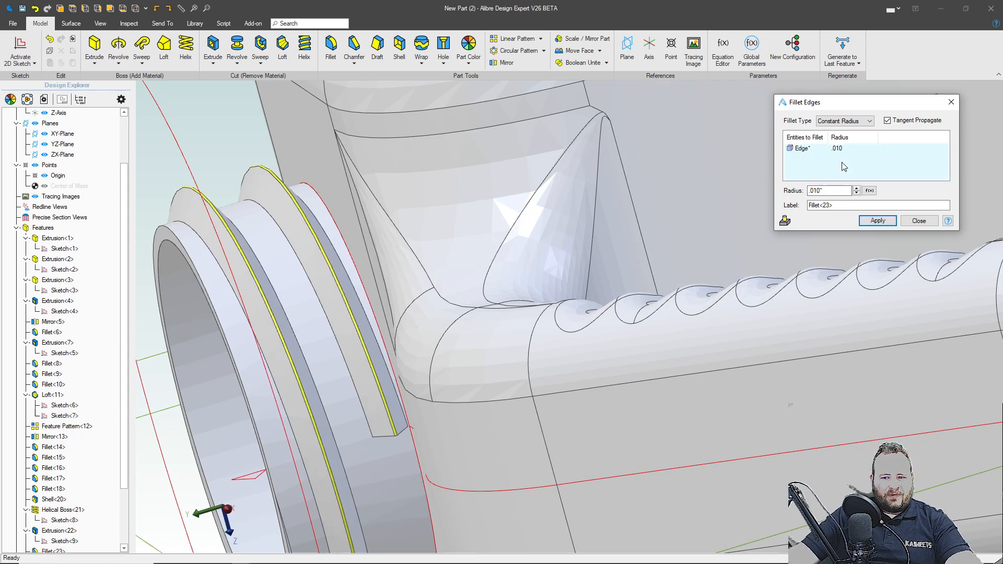
double_click(829, 190)
type(".1")
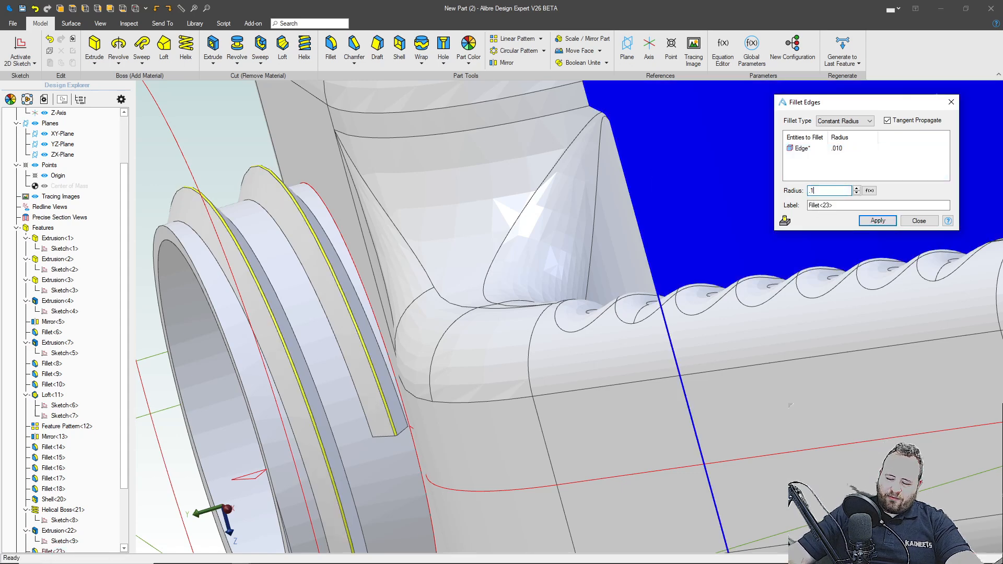
key("Return")
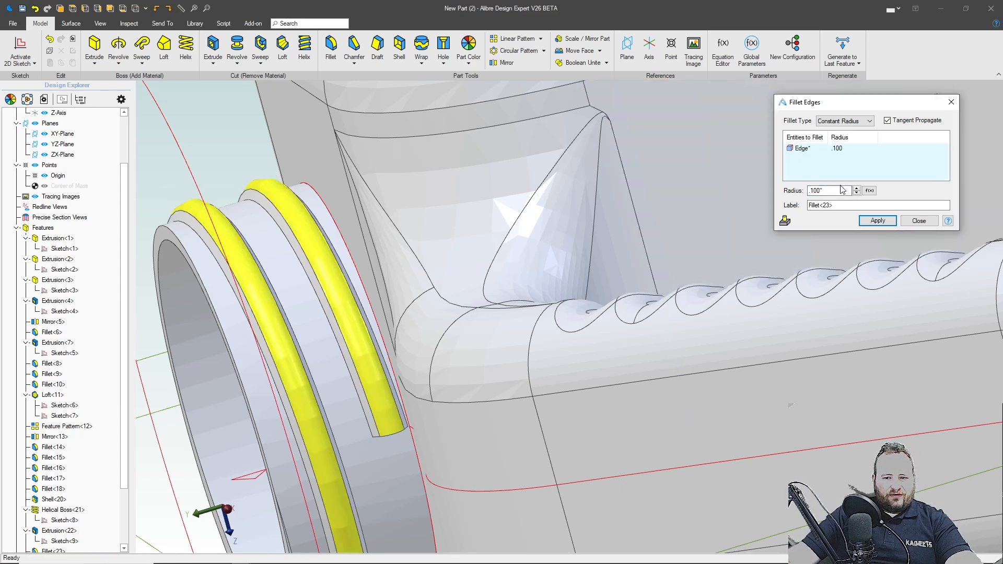
Set the thread crest fillet's radius to .075"
double_click(840, 190)
key("BackSpace")
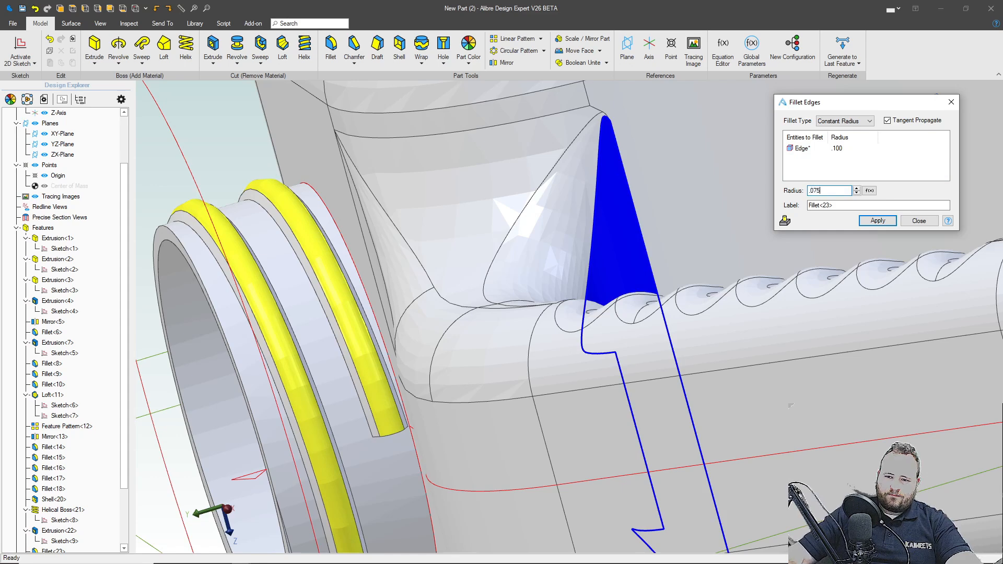
type(".075")
key("Return")
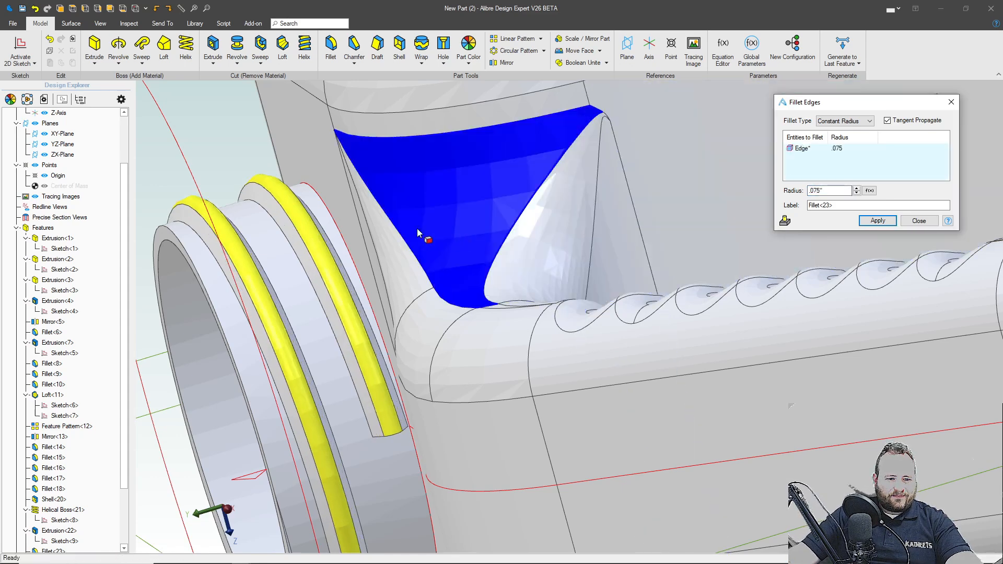
Add the thread's root edges on both sides, where it meets the neck, to the .075" fillet and apply it
left_click(301, 257)
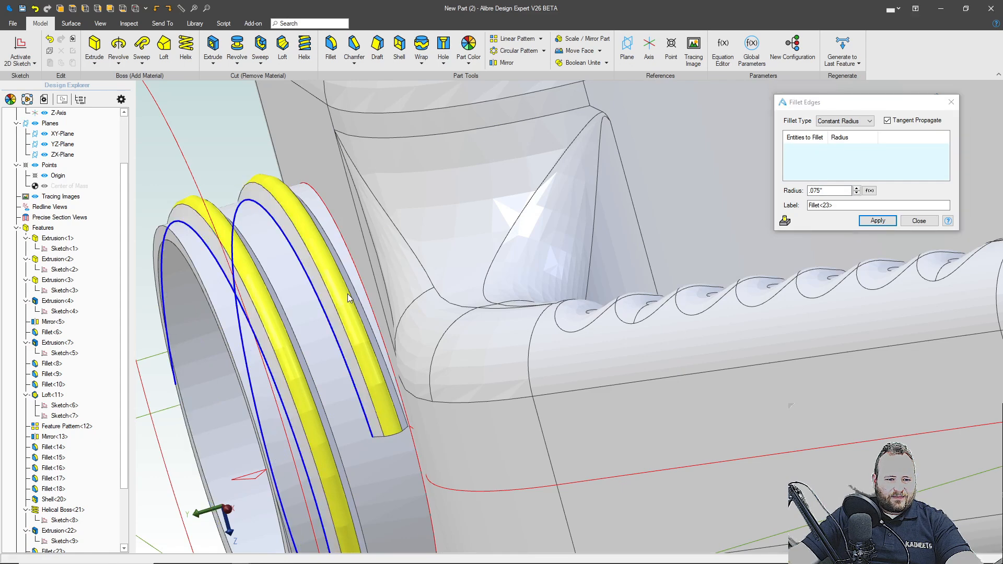
left_click(353, 295)
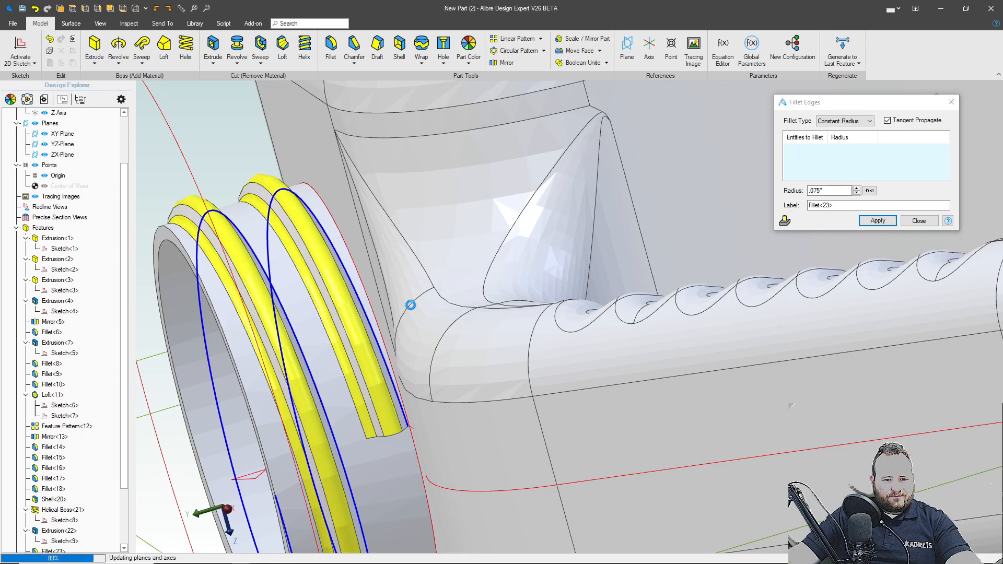
left_click(877, 221)
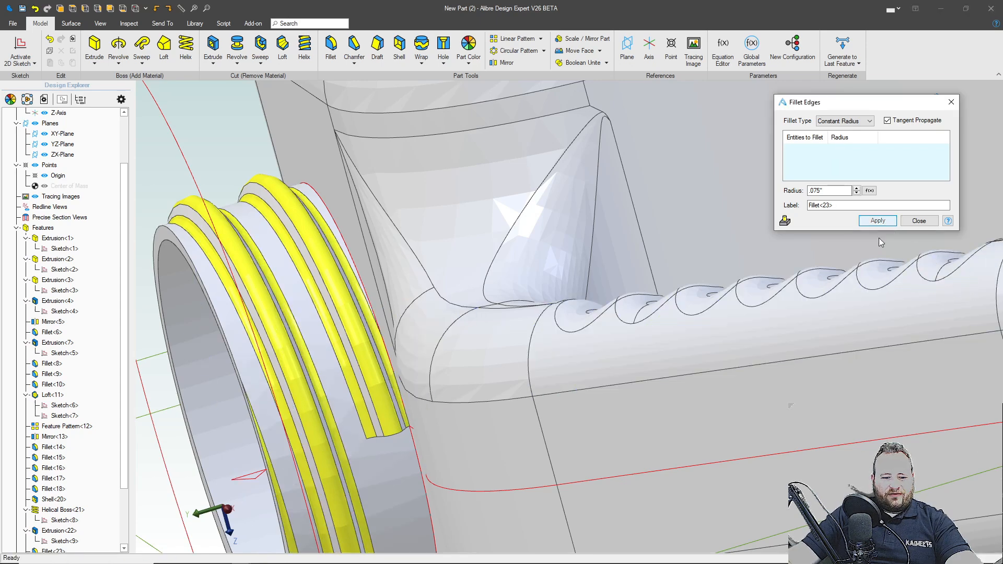
middle_click_drag(358, 411, 529, 389)
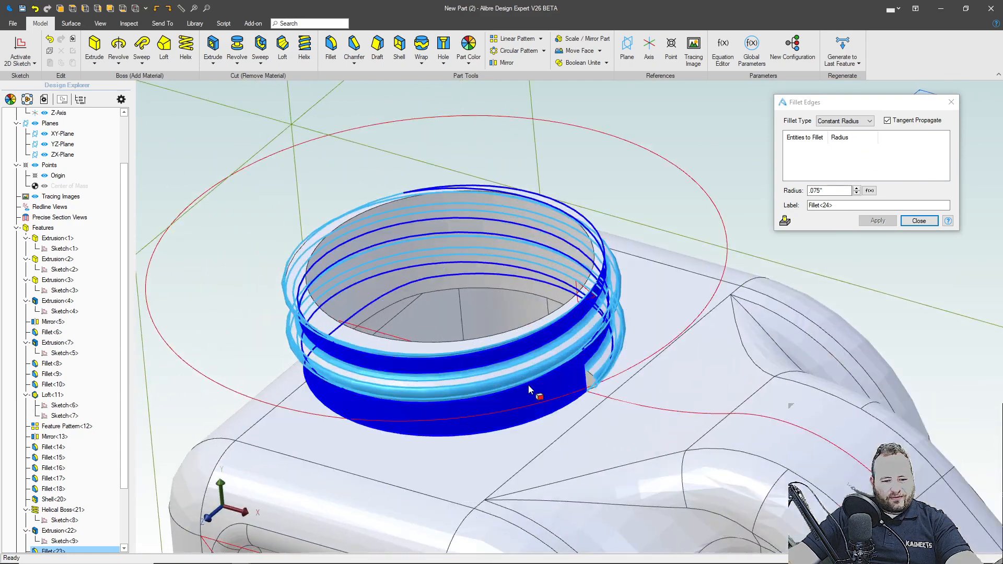
left_click(912, 226)
Round the edges of the thread's lower end face with a .075" constant-radius fillet
scroll(590, 376, "up", 5)
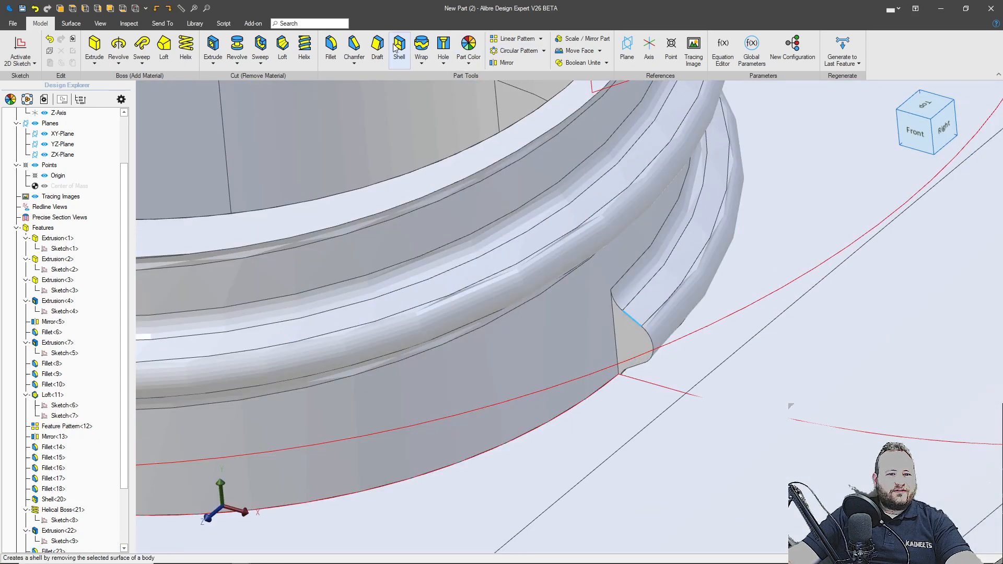
left_click(330, 46)
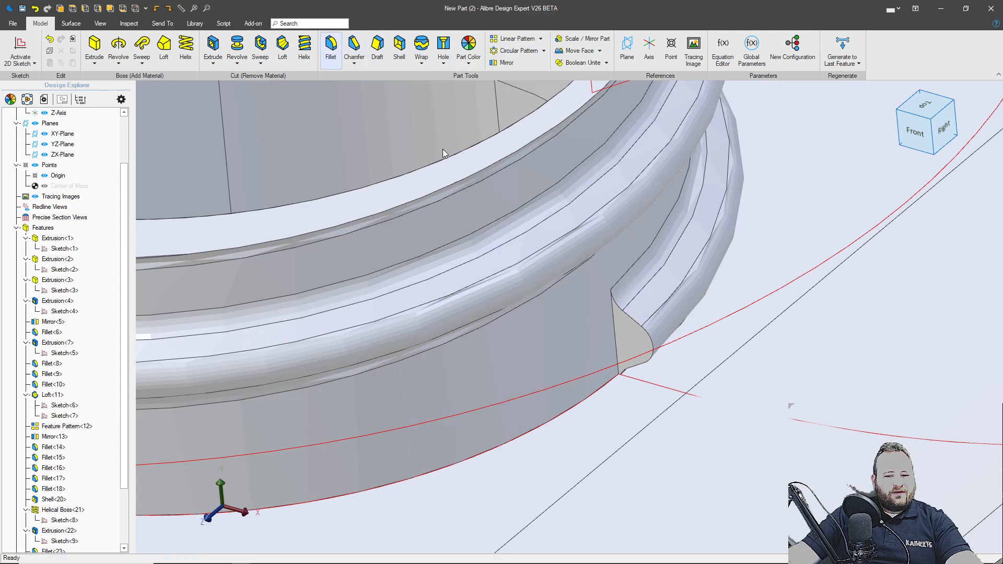
left_click(689, 178)
left_click(758, 241)
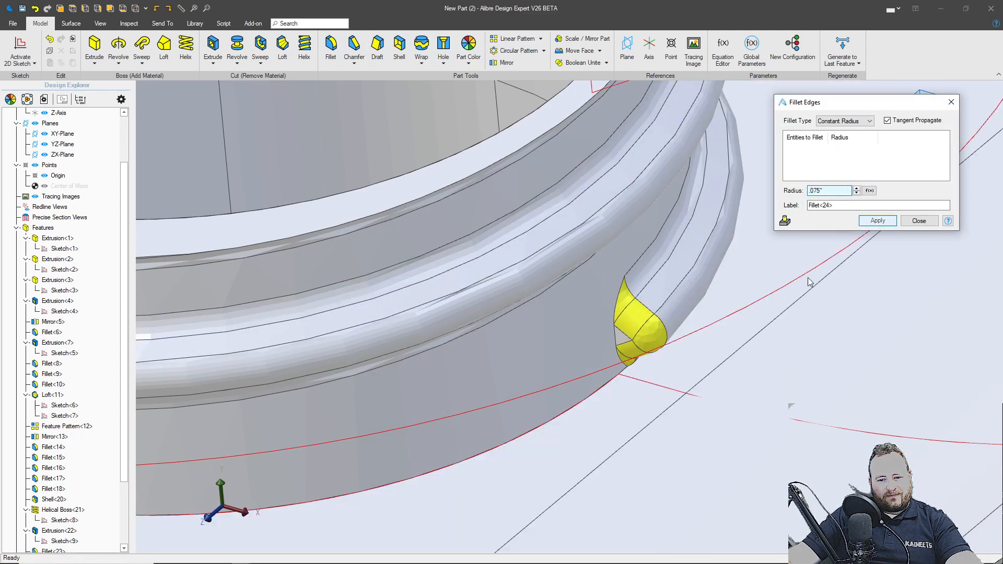
key("Return")
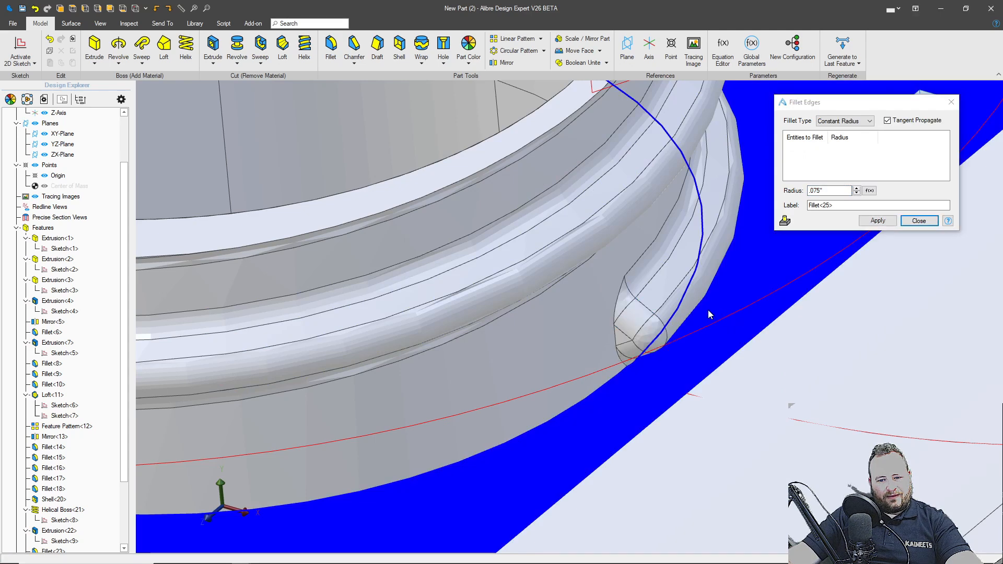
left_click(919, 220)
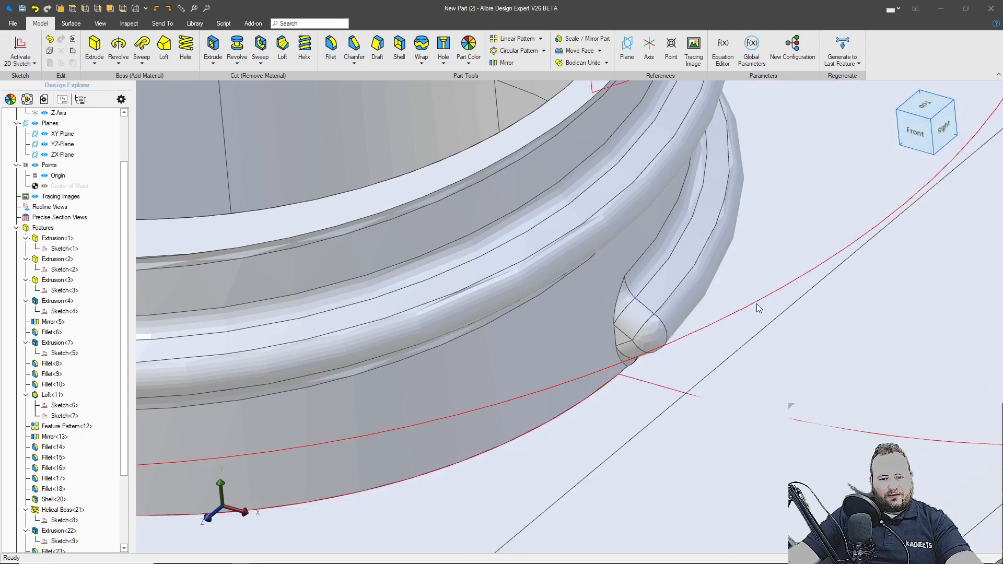
scroll(760, 310, "down", 5)
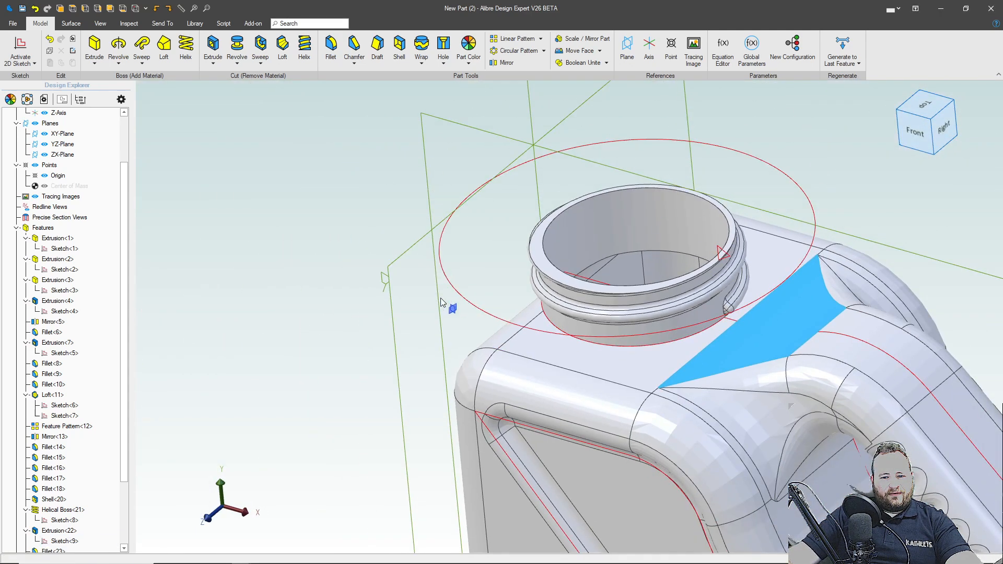
mouse_move(441, 300)
middle_mouse_down()
mouse_move(416, 314)
mouse_move(430, 299)
mouse_move(453, 308)
middle_mouse_up()
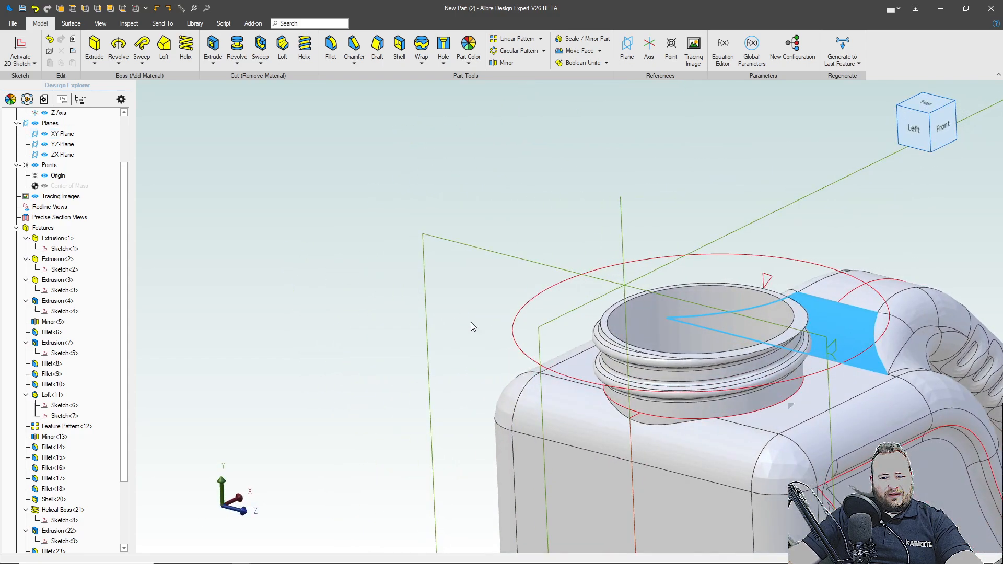
scroll(693, 362, "up", 5)
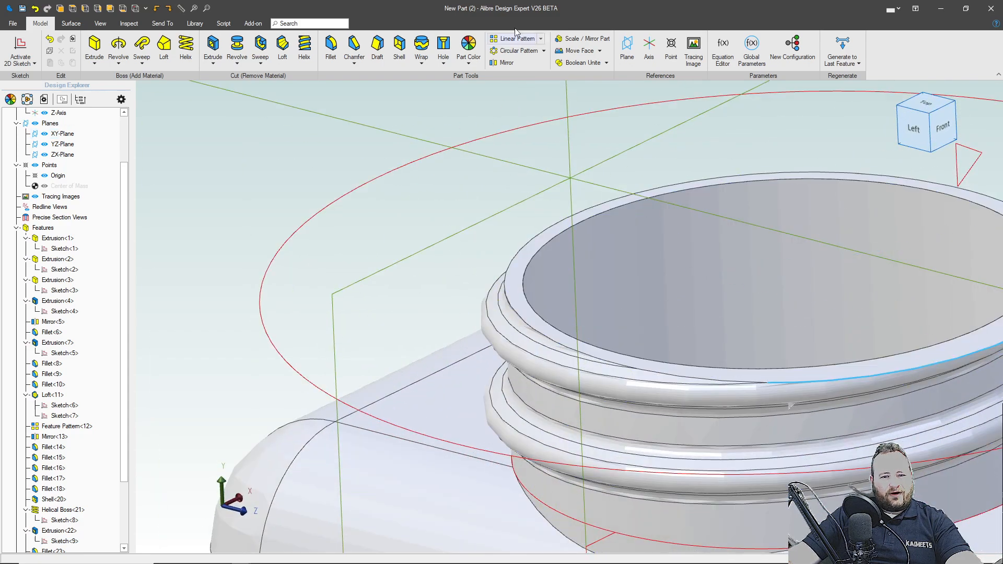
Round the outer rim edge of the threaded neck with a .075" constant-radius fillet using tangent propagation
left_click(330, 46)
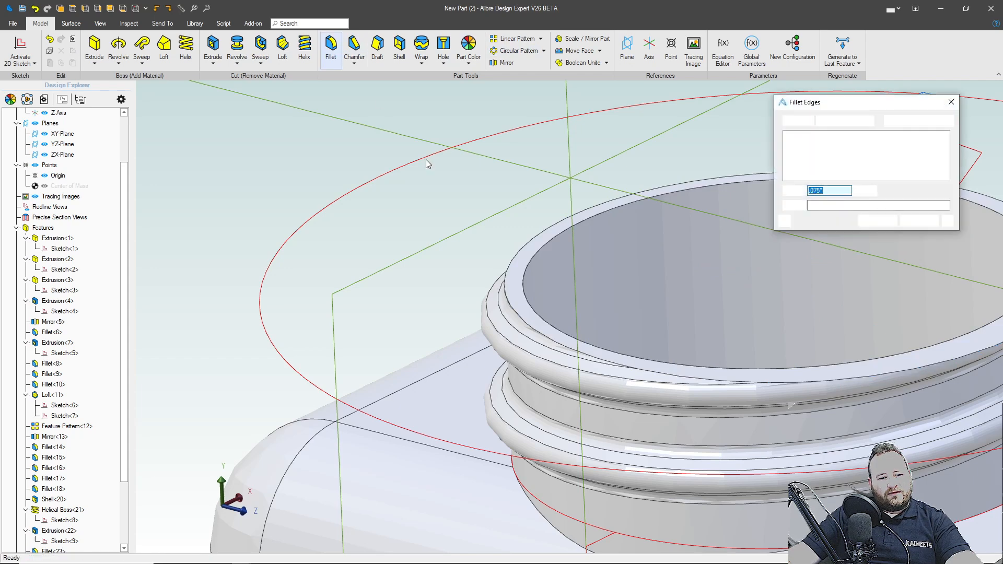
left_click(528, 234)
scroll(162, 381, "down", 3)
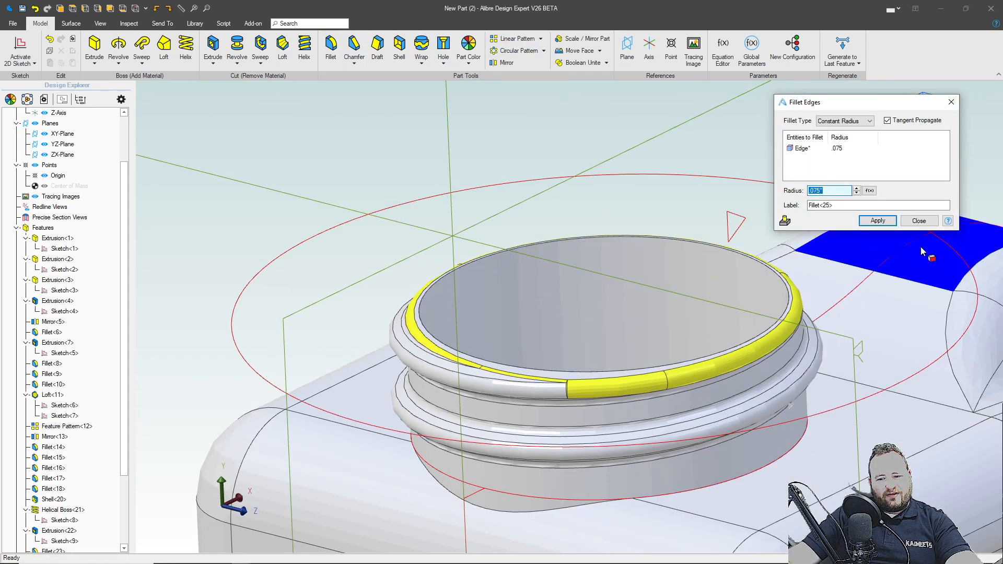
left_click(879, 221)
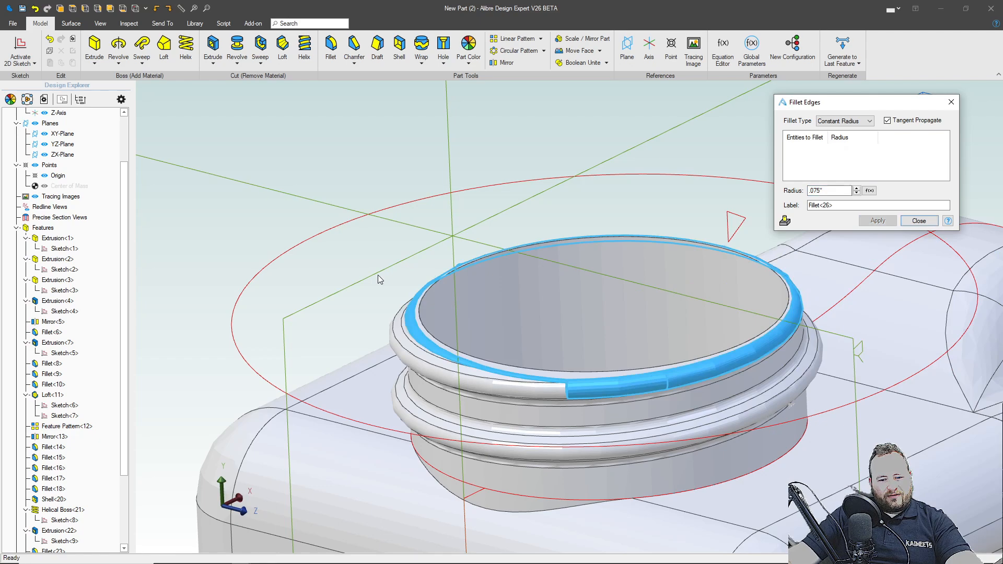
left_click(912, 221)
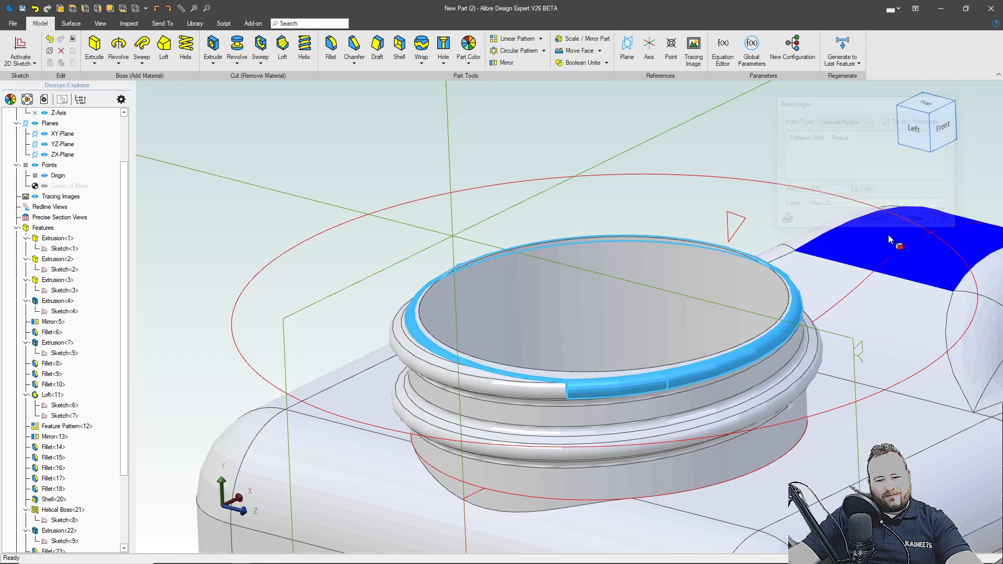
mouse_move(489, 293)
middle_mouse_down()
mouse_move(572, 278)
mouse_move(462, 281)
mouse_move(476, 293)
middle_mouse_up()
scroll(477, 293, "down", 8)
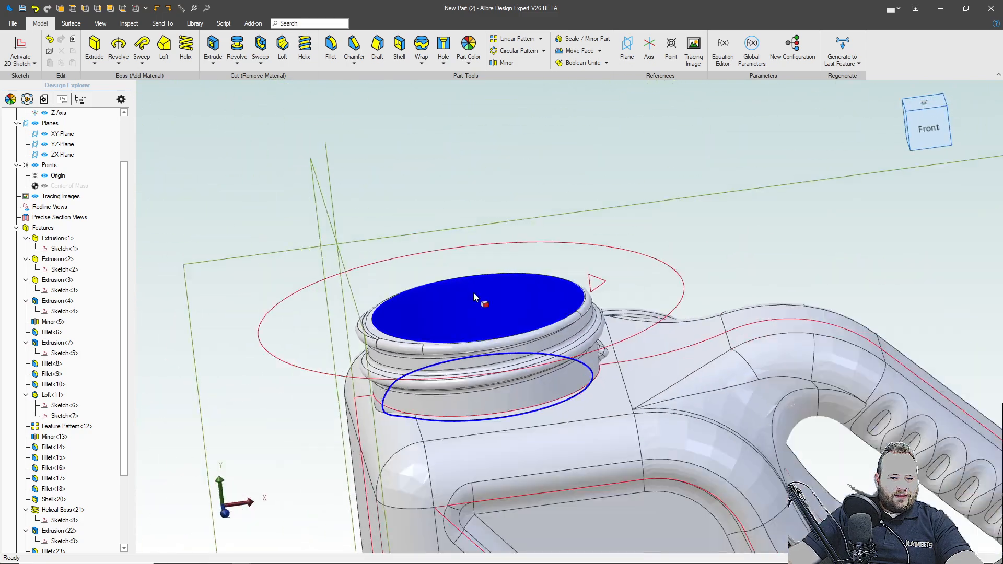
mouse_move(510, 384)
middle_mouse_down()
mouse_move(494, 385)
mouse_move(525, 384)
mouse_move(498, 378)
mouse_move(514, 374)
mouse_move(526, 409)
mouse_move(545, 412)
mouse_move(534, 416)
mouse_move(497, 358)
mouse_move(509, 382)
mouse_move(495, 380)
mouse_move(504, 380)
middle_mouse_up()
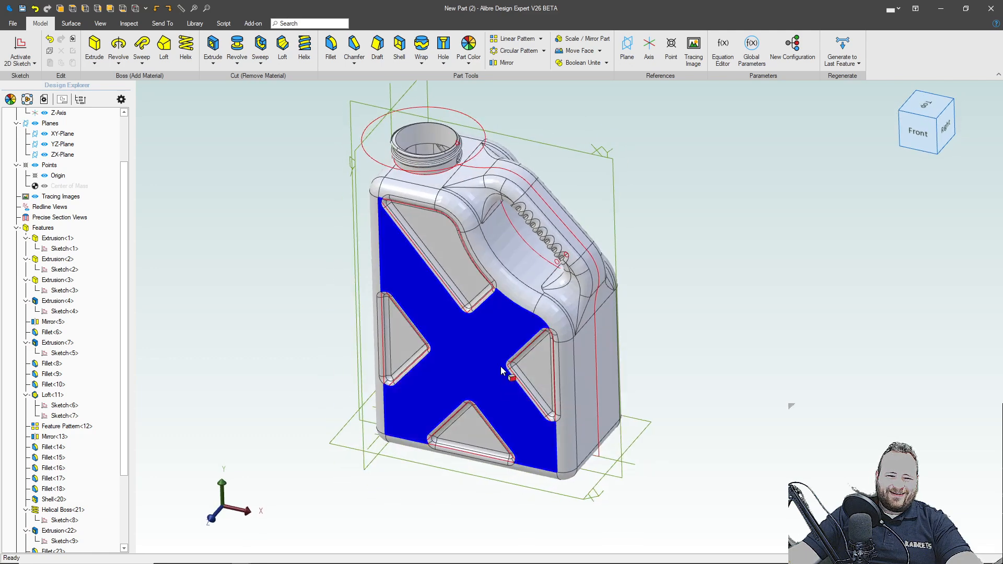
scroll(407, 224, "up", 2)
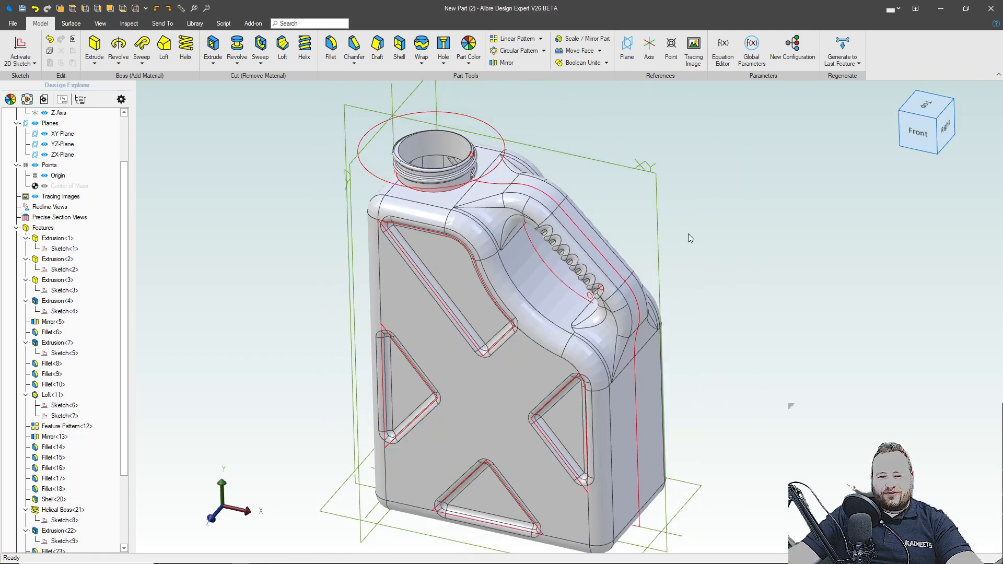
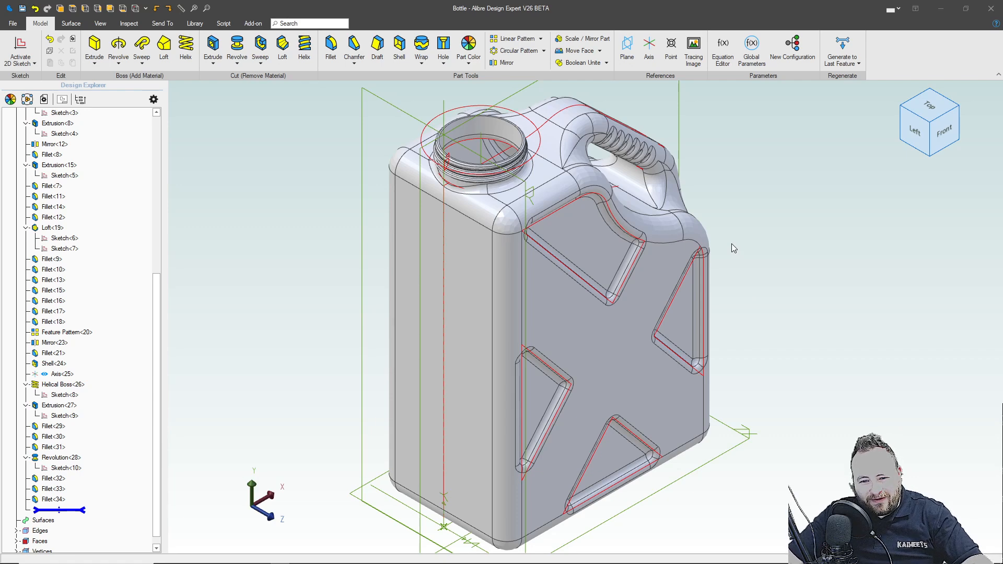
In the Bottle part, roll the feature history back to just before the Shell feature
scroll(407, 265, "down", 1)
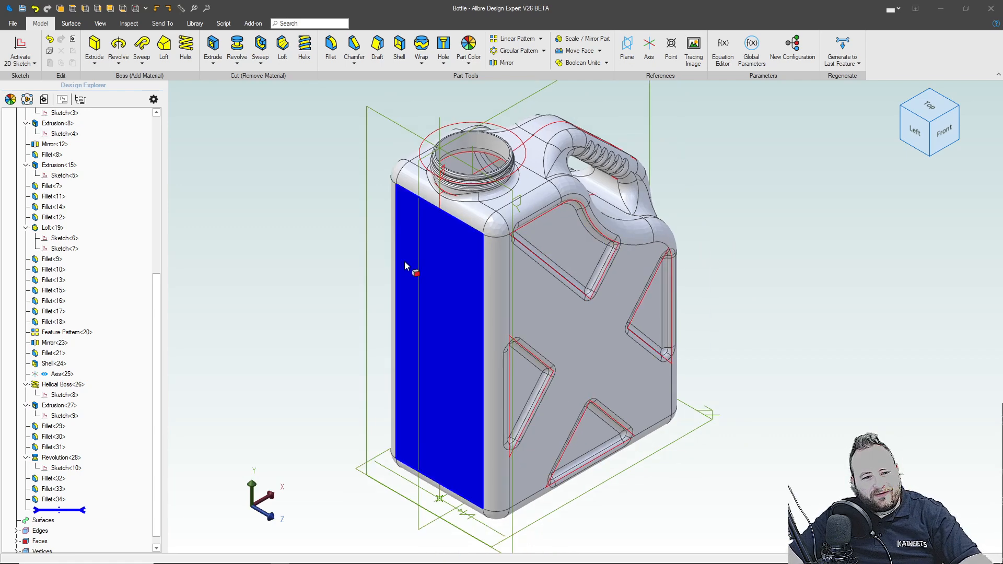
scroll(495, 123, "down", 2)
scroll(486, 129, "up", 3)
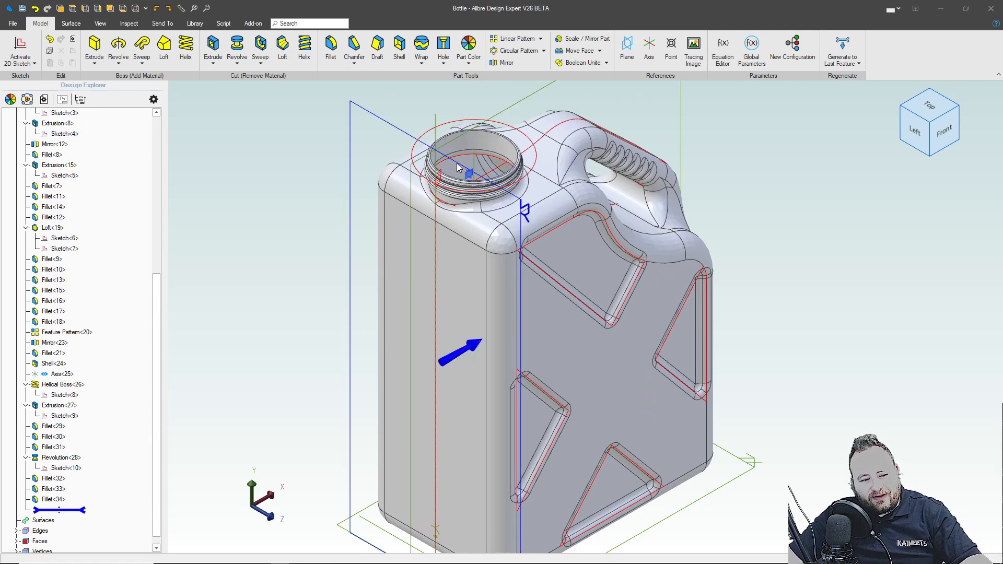
left_click_drag(76, 516, 72, 361)
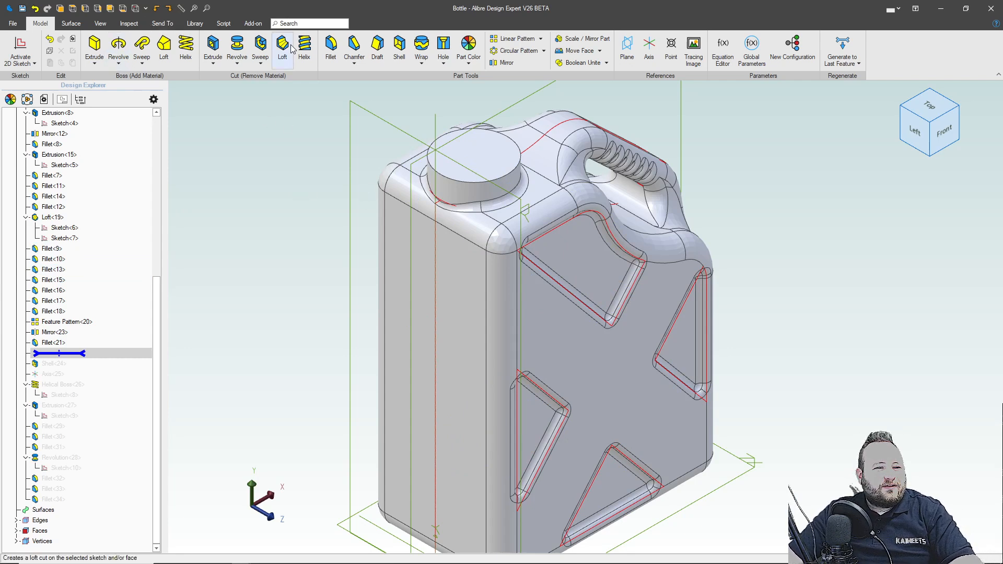
Delete the flat top face of the neck to turn the solid into an open surface body
left_click(71, 23)
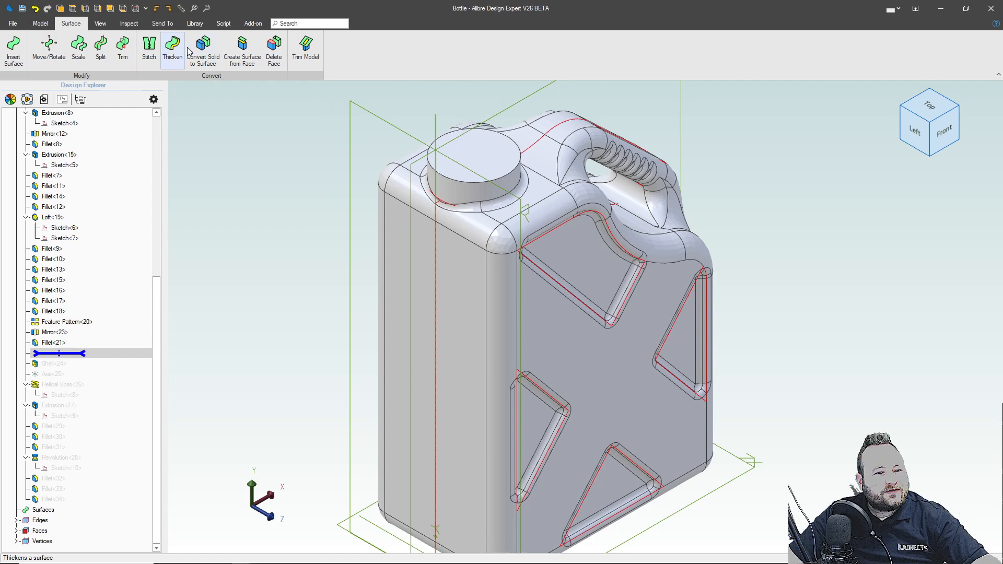
left_click(273, 48)
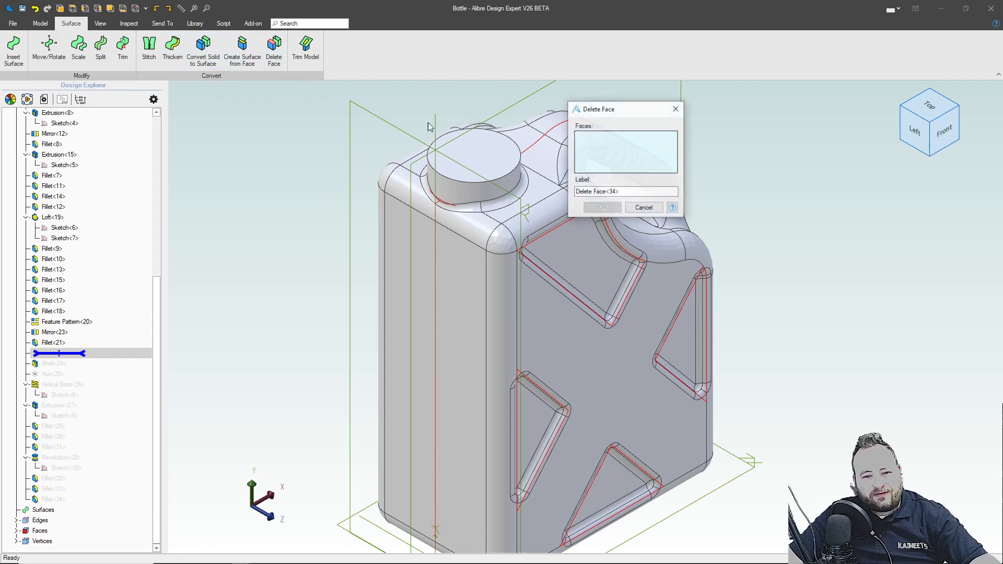
left_click(471, 157)
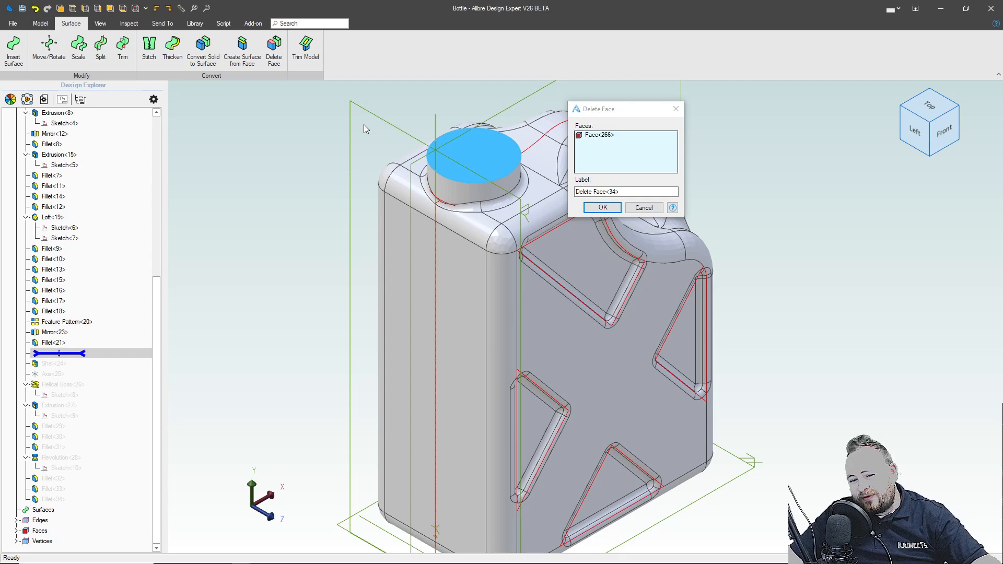
left_click(593, 205)
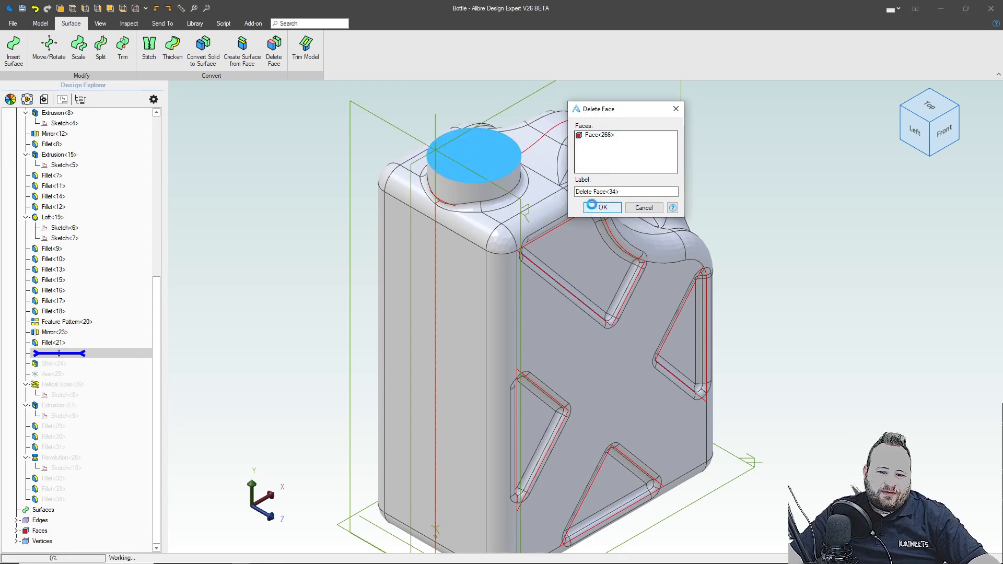
left_click(336, 183)
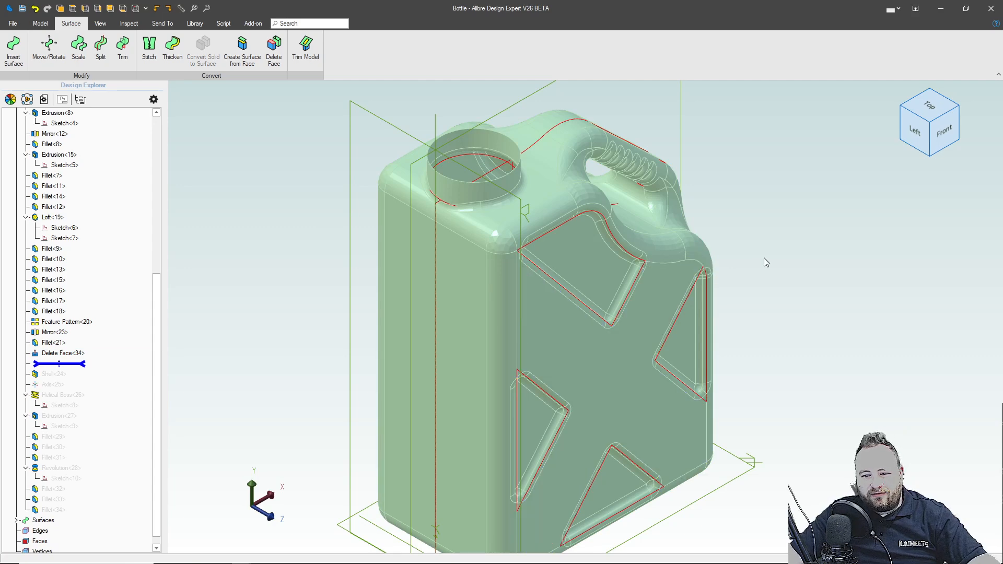
Switch the existing precise section view on to inspect the surface body, and switch it off again
mouse_move(762, 244)
middle_mouse_down()
mouse_move(767, 268)
mouse_move(768, 250)
mouse_move(723, 192)
mouse_move(737, 237)
mouse_move(767, 236)
mouse_move(752, 248)
middle_mouse_up()
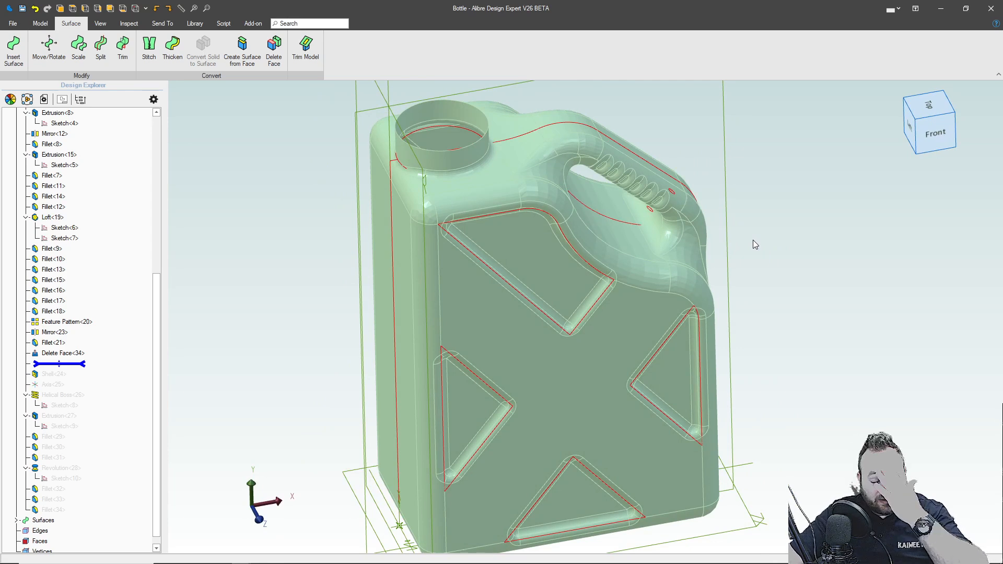
scroll(47, 286, "up", 8)
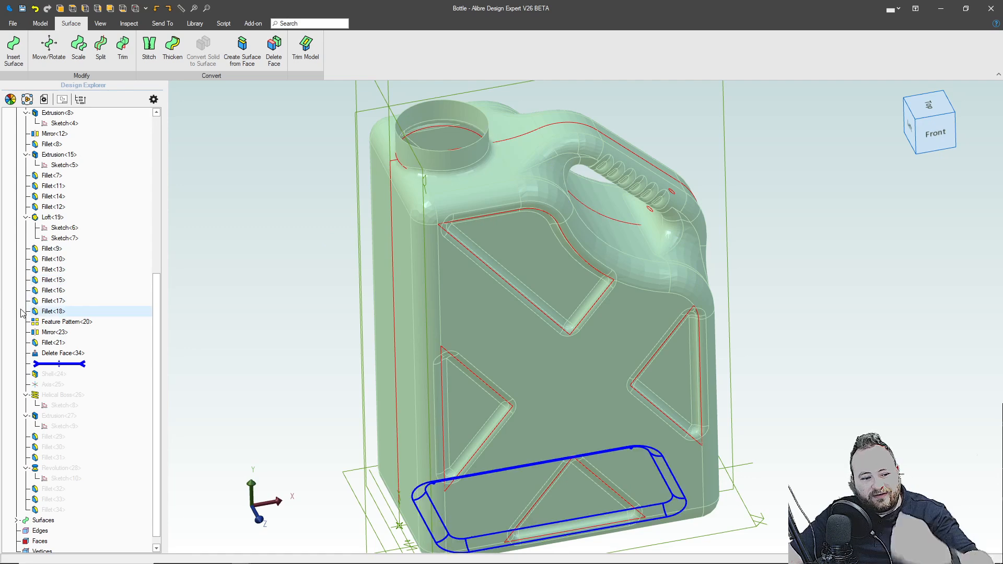
right_click(57, 293)
left_click(80, 298)
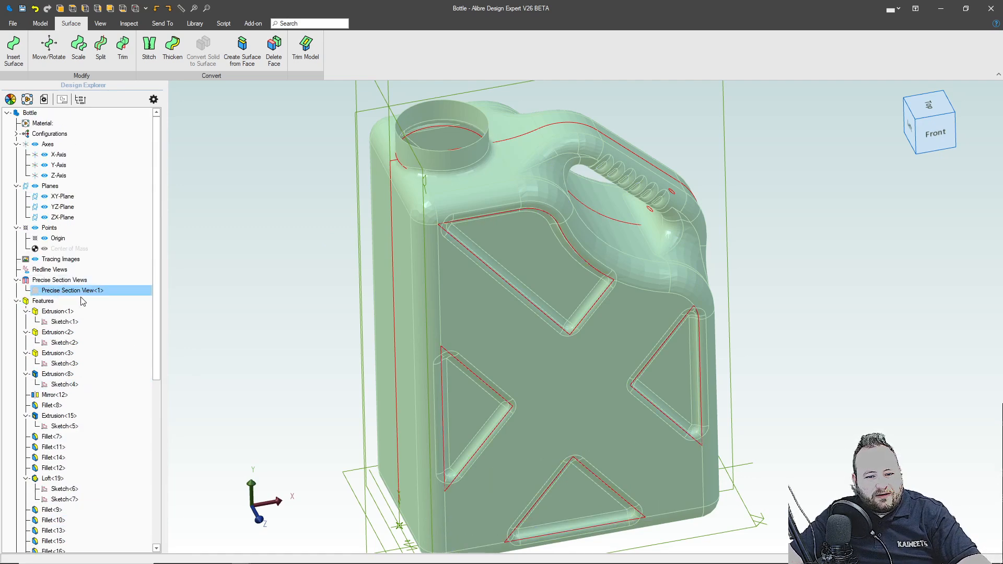
left_click(286, 275)
middle_click_drag(294, 269, 349, 280)
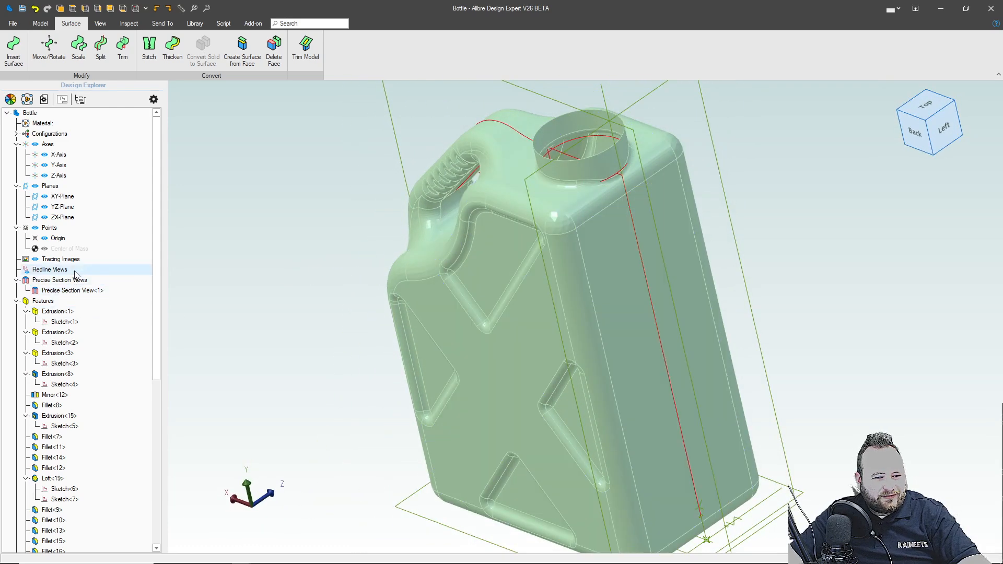
right_click(76, 293)
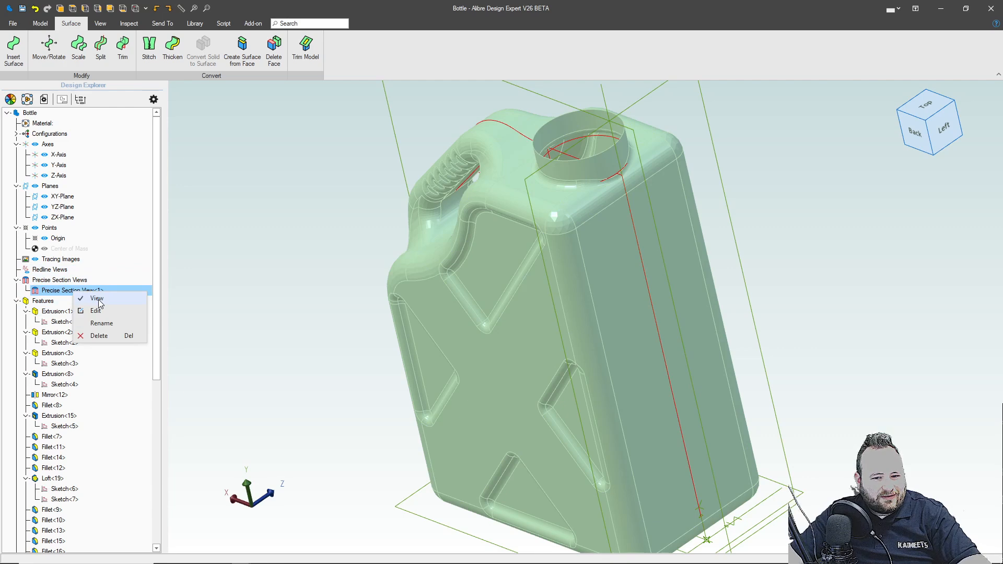
left_click(97, 299)
left_click(272, 291)
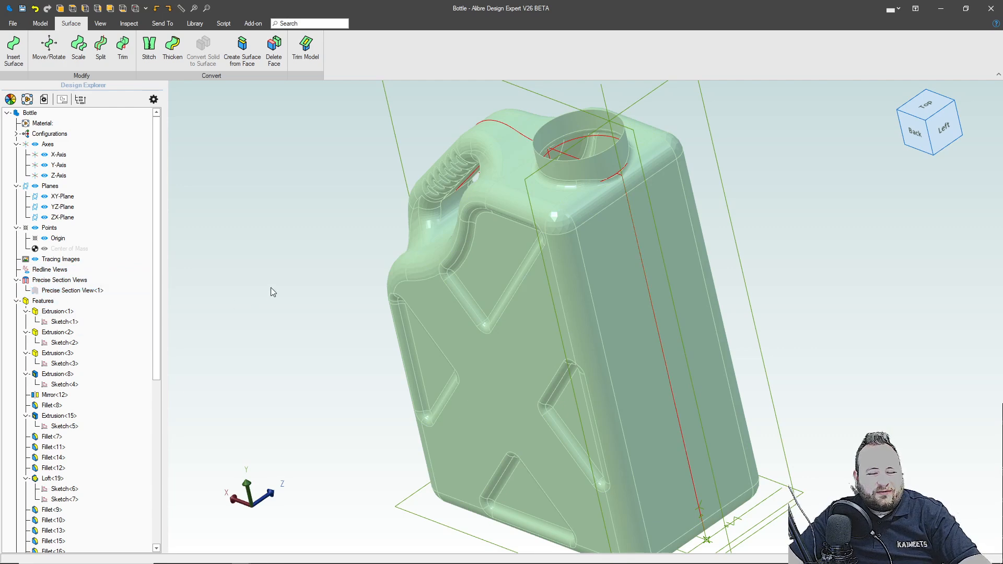
Examine the surface body and its open neck from several angles
scroll(540, 254, "down", 2)
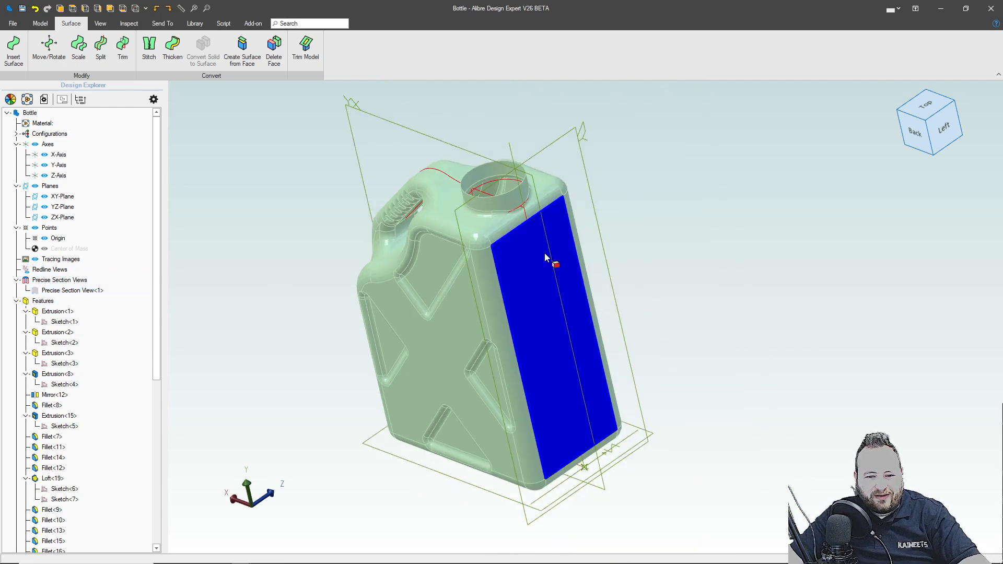
scroll(488, 117, "up", 6)
scroll(542, 128, "up", 5)
middle_click_drag(544, 148, 493, 149)
scroll(493, 148, "down", 10)
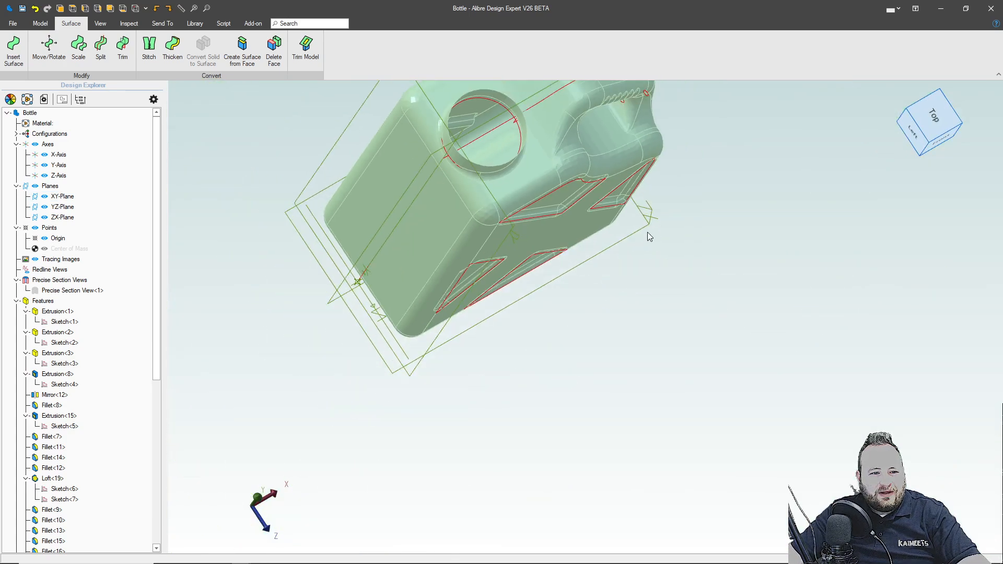
middle_click_drag(649, 236, 650, 348)
scroll(650, 349, "down", 5)
scroll(607, 174, "up", 8)
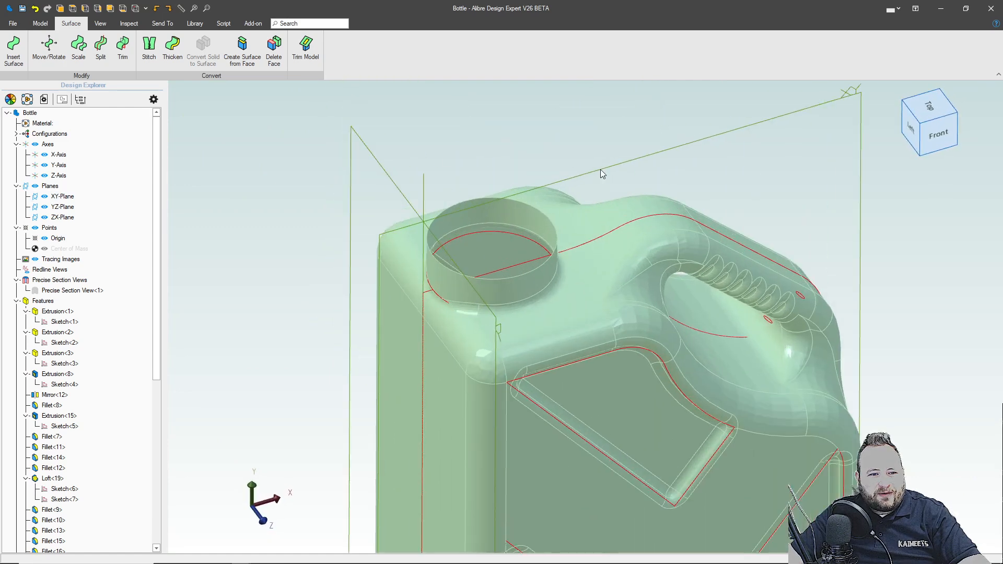
Thicken the open bottle surface inward by .100"
left_click(172, 44)
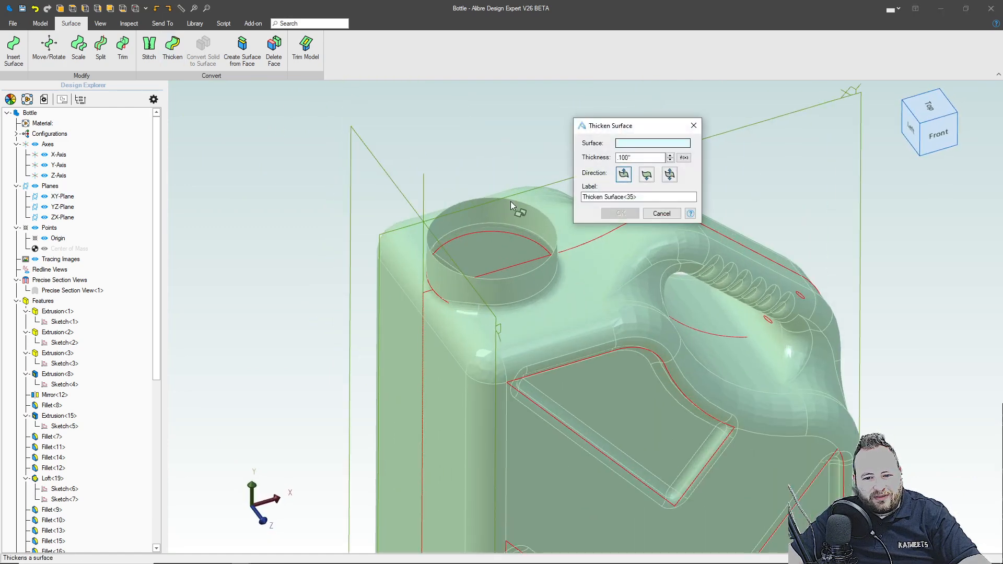
left_click(569, 244)
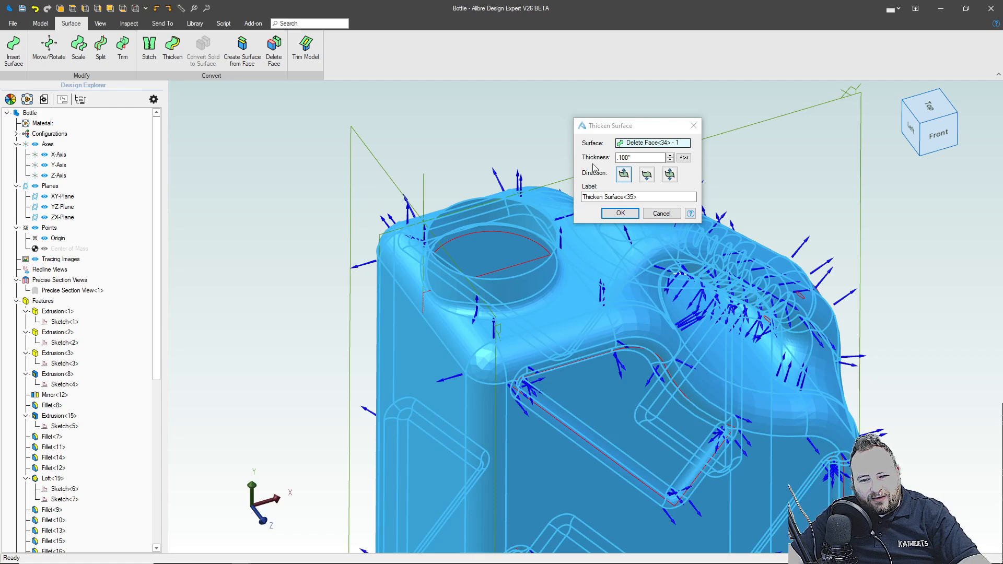
left_click(646, 174)
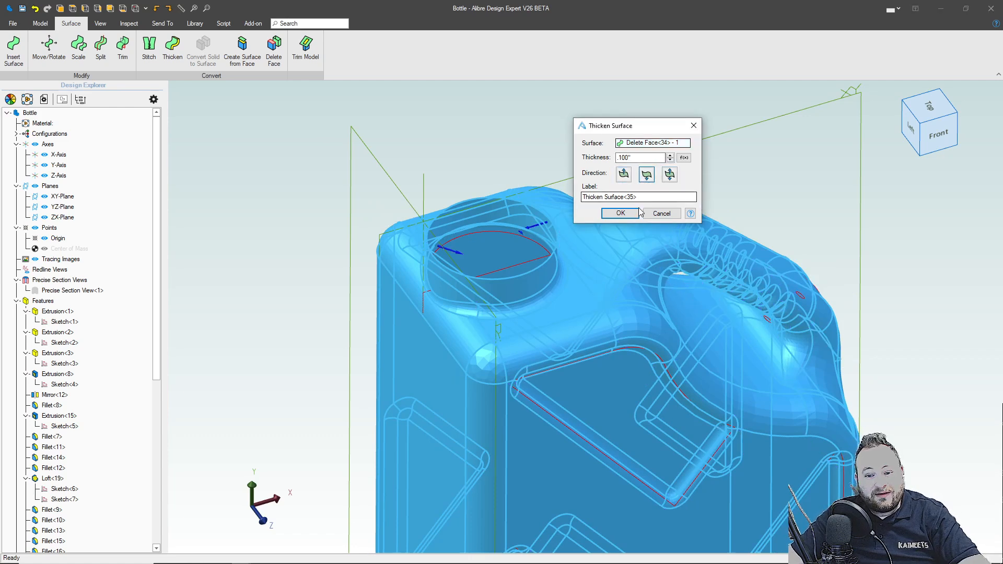
left_click(620, 213)
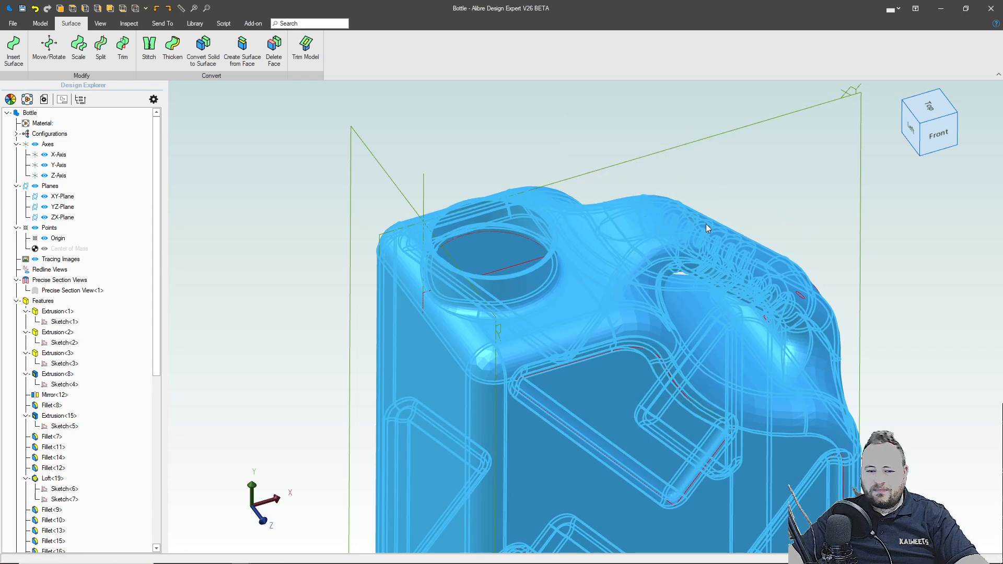
left_click(379, 171)
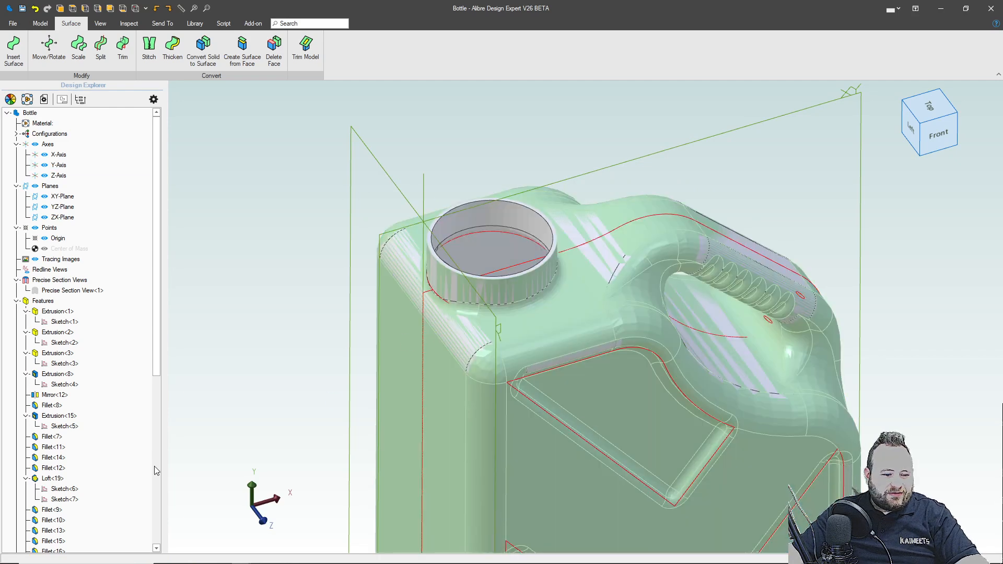
Hide the leftover Delete Face surface so only the thickened solid shows
scroll(92, 445, "down", 9)
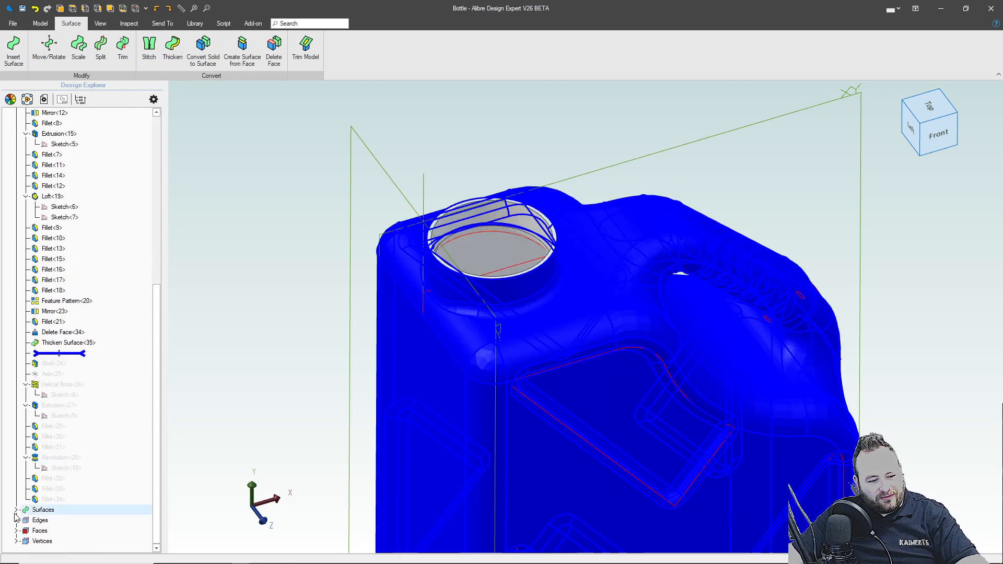
left_click(16, 510)
right_click(52, 521)
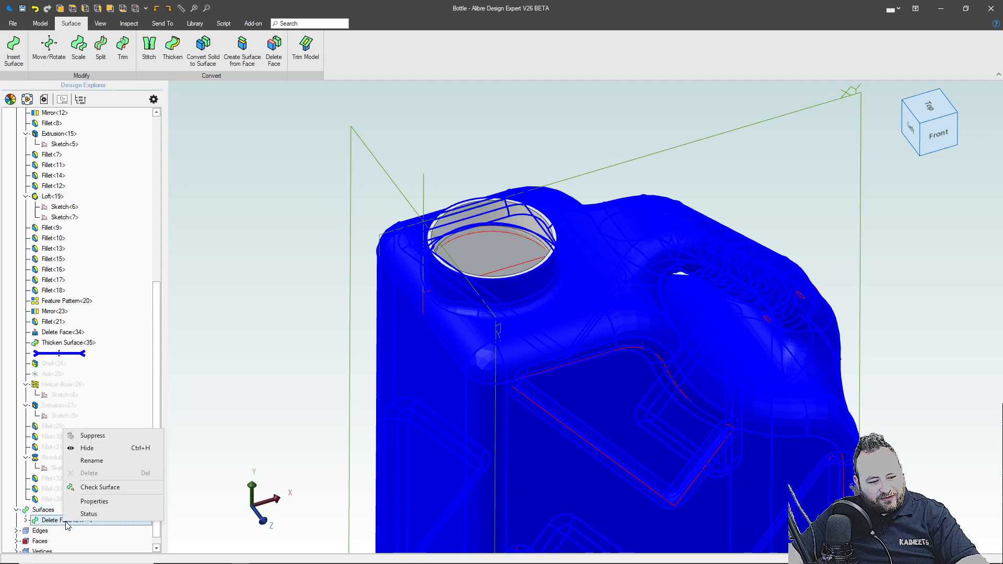
left_click(87, 448)
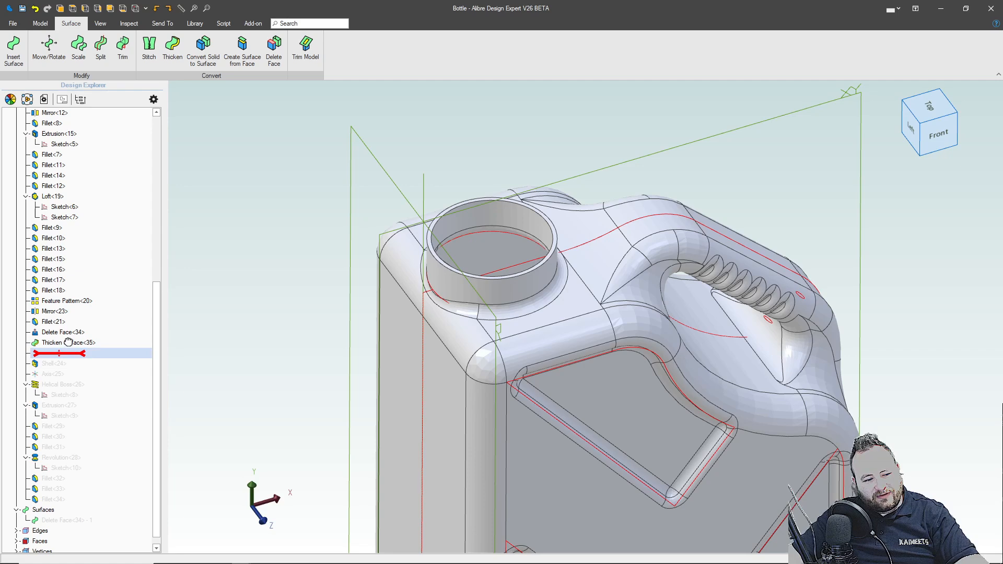
Roll the history back to before the Thicken Surface feature and show the Delete Face surface
left_click_drag(69, 354, 61, 342)
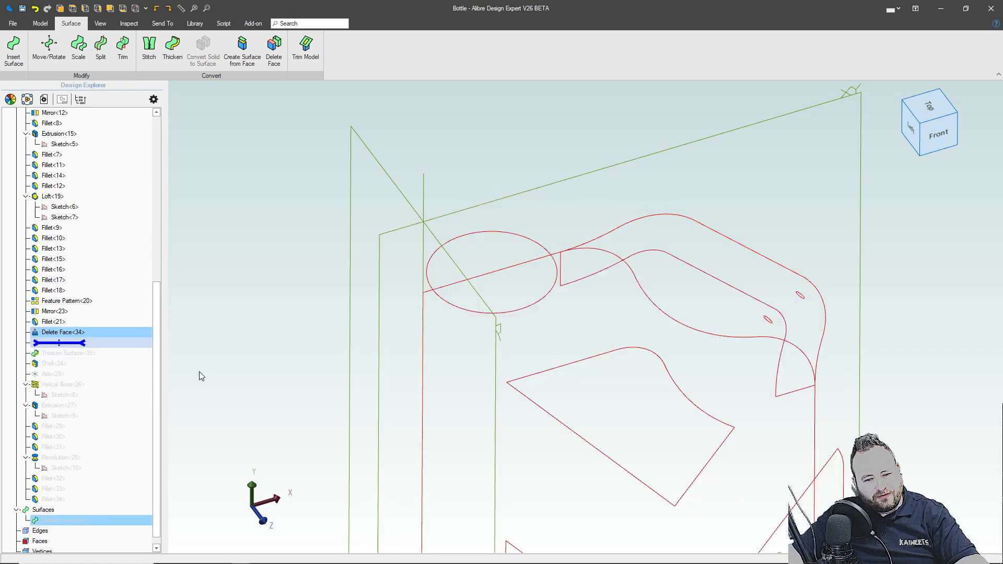
right_click(50, 519)
left_click(73, 448)
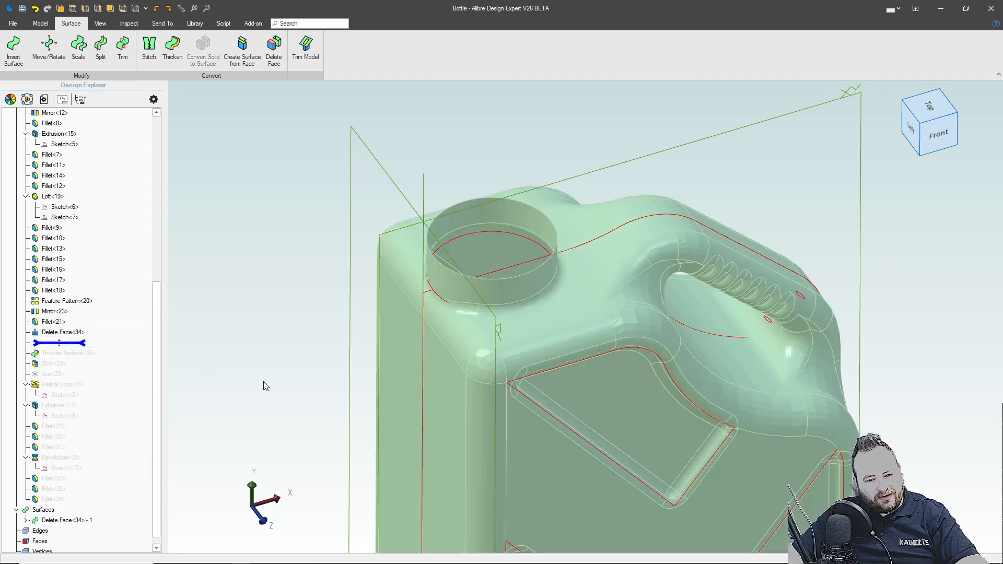
Calculate the physical properties of the open surface body at Medium accuracy and check its volume and mass
left_click(129, 23)
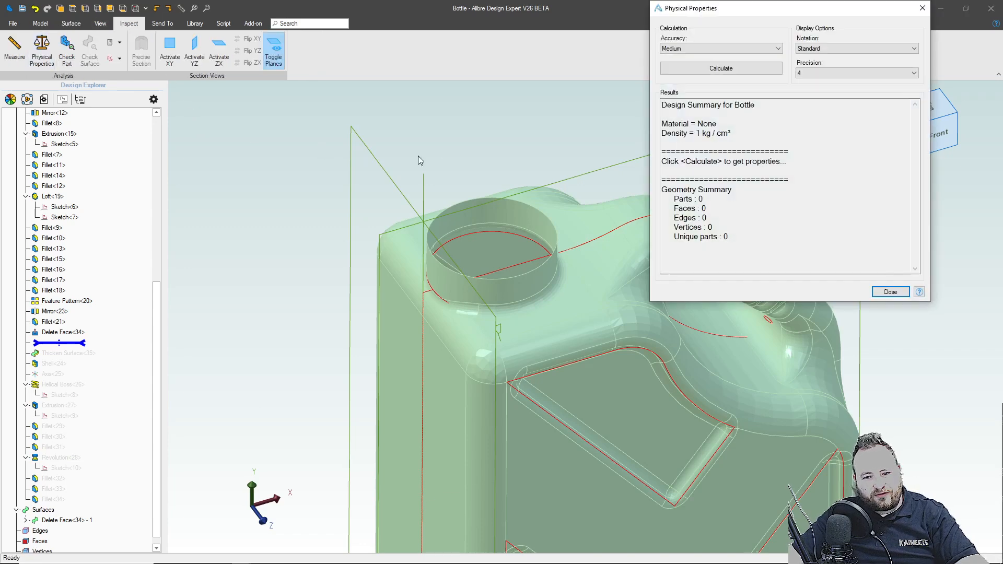
left_click(728, 67)
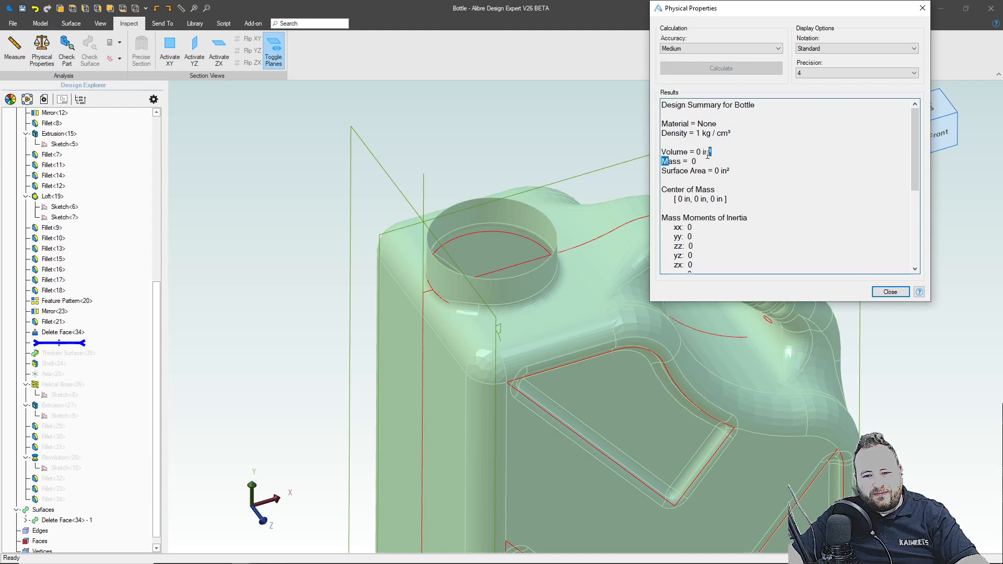
left_click_drag(680, 155, 741, 167)
left_click(616, 151)
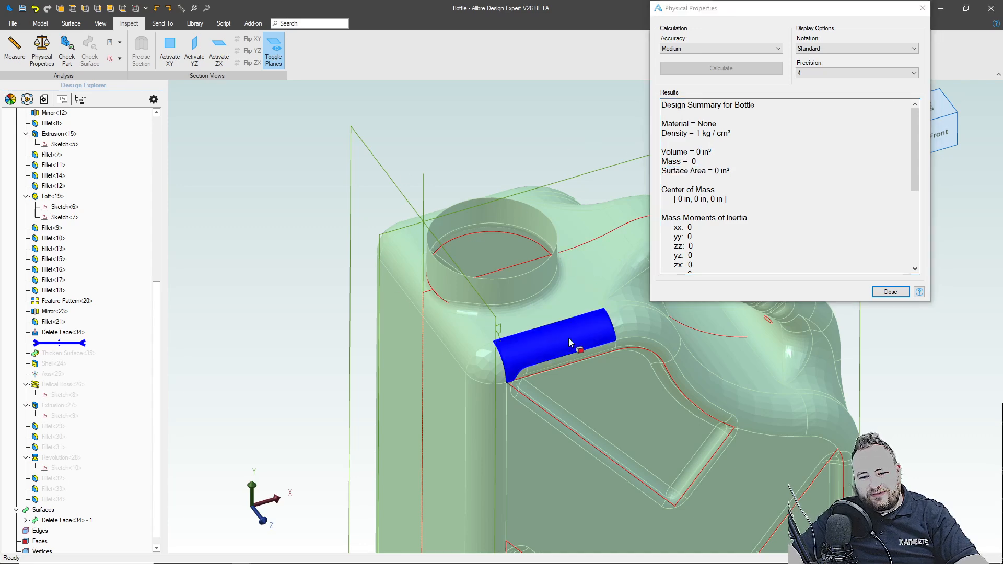
left_click(889, 292)
left_click(890, 292)
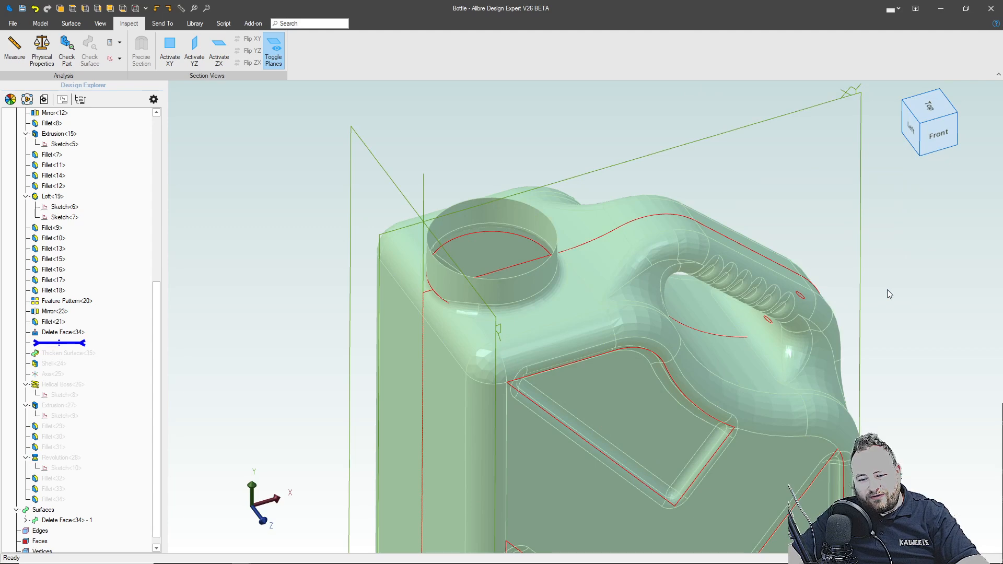
Roll the history forward past the Thicken Surface feature and calculate the bottle's physical properties at High accuracy
left_click_drag(57, 343, 49, 353)
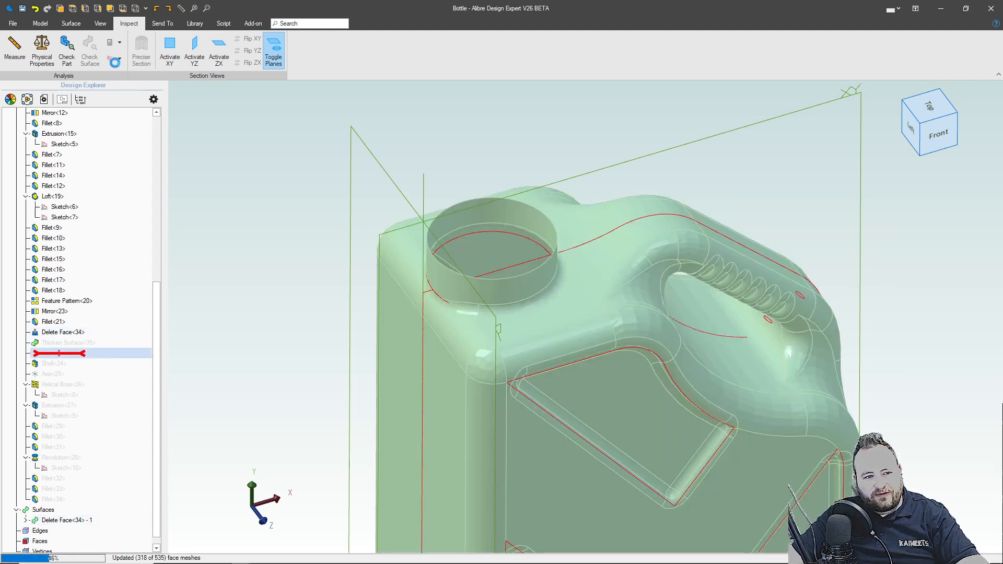
left_click(49, 62)
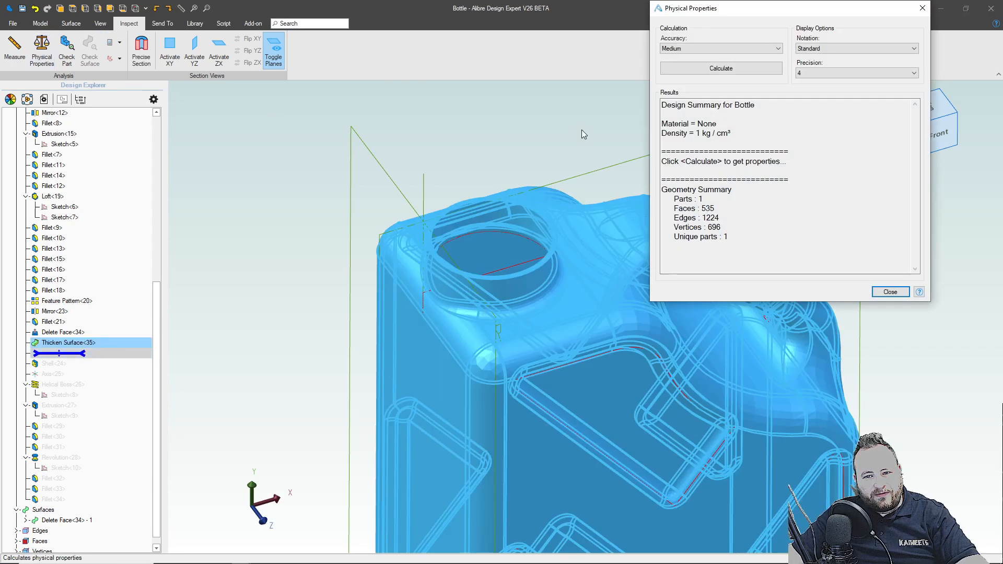
left_click(684, 48)
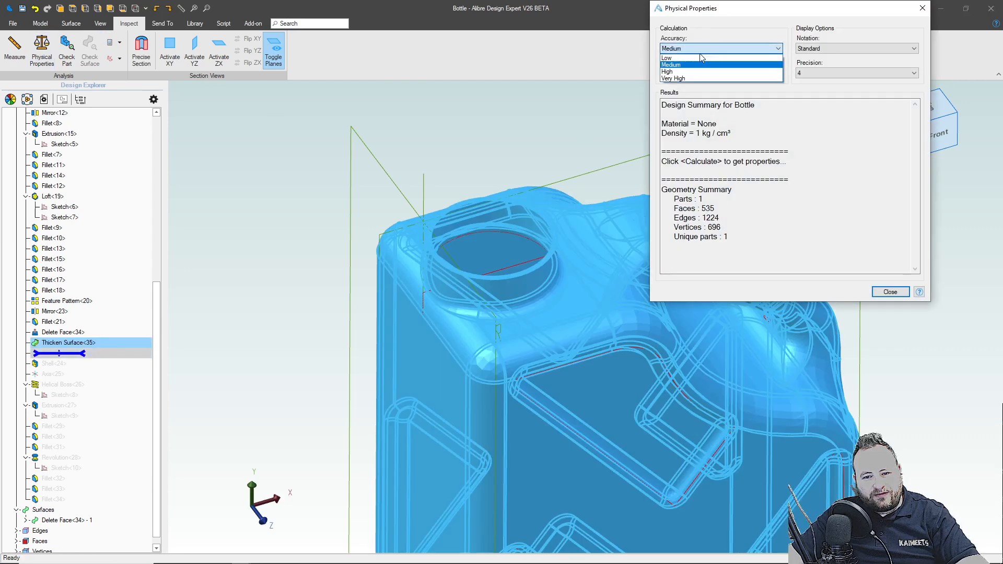
left_click(673, 72)
left_click(723, 68)
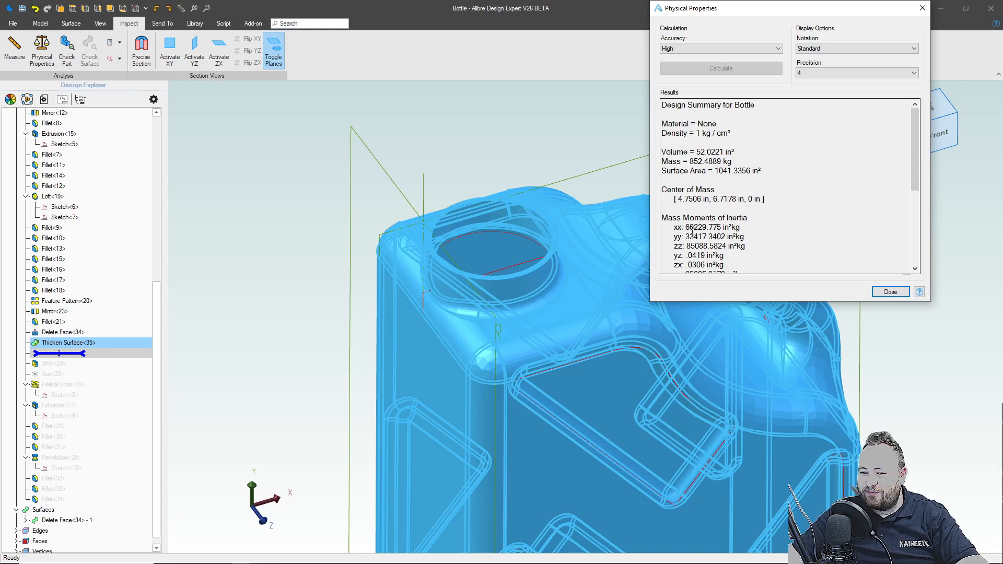
left_click(895, 293)
Hide the Delete Face surface so only the thickened solid is displayed
left_click(561, 180)
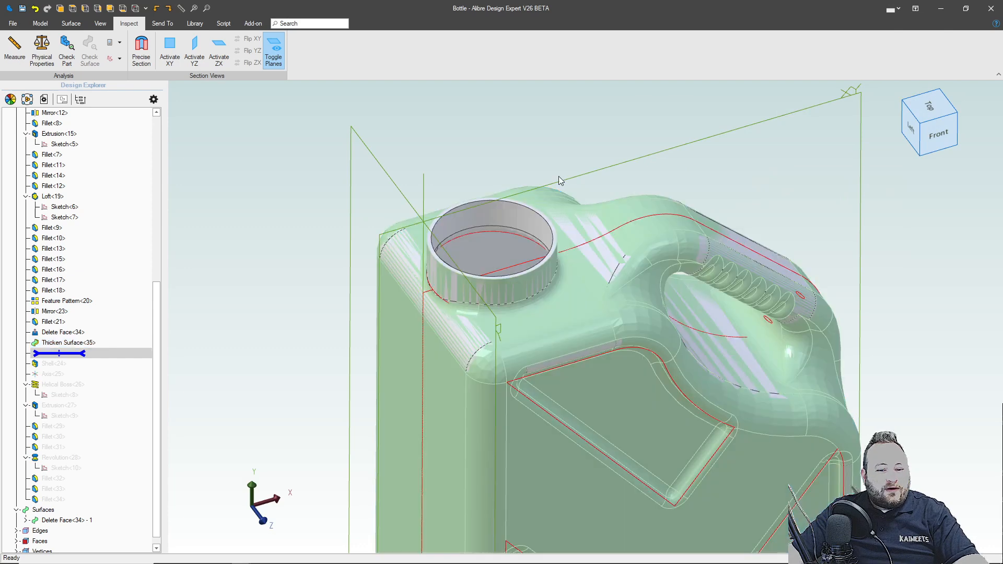
right_click(88, 520)
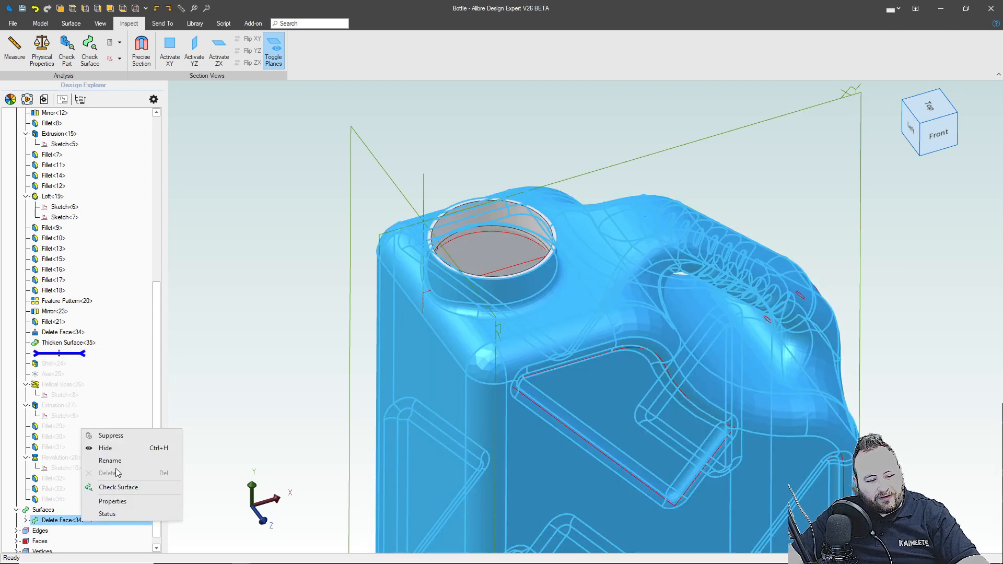
left_click(107, 448)
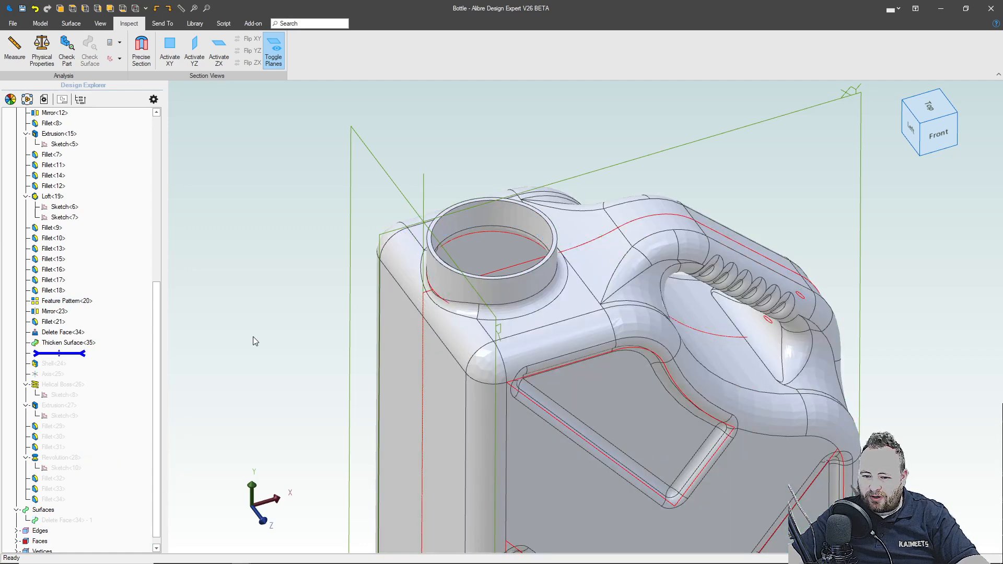
Examine the thickened bottle's neck, handle and side recesses up close and as a whole
scroll(249, 328, "down", 4)
scroll(447, 309, "up", 3)
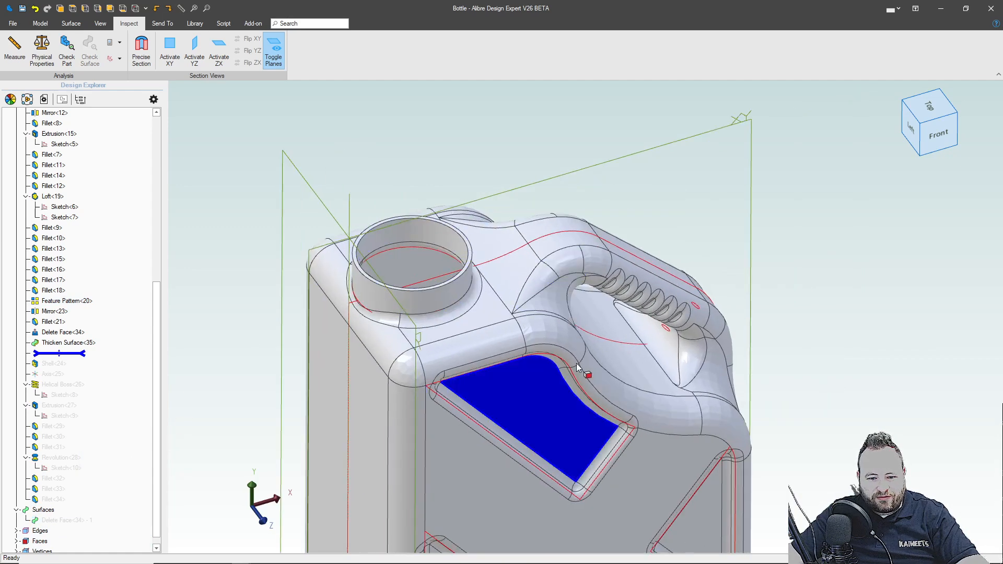
scroll(522, 418, "down", 3)
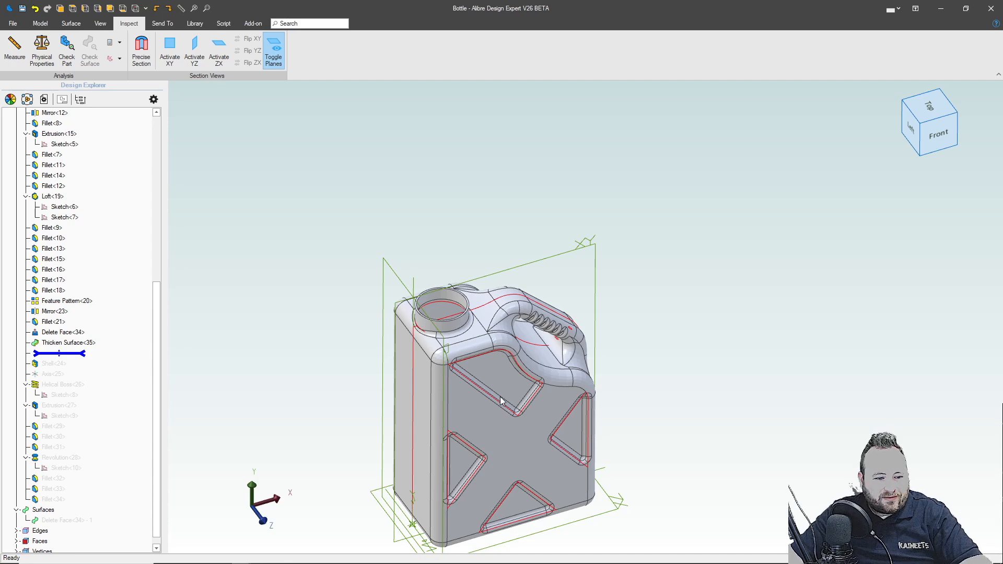
scroll(438, 373, "up", 3)
scroll(450, 253, "down", 4)
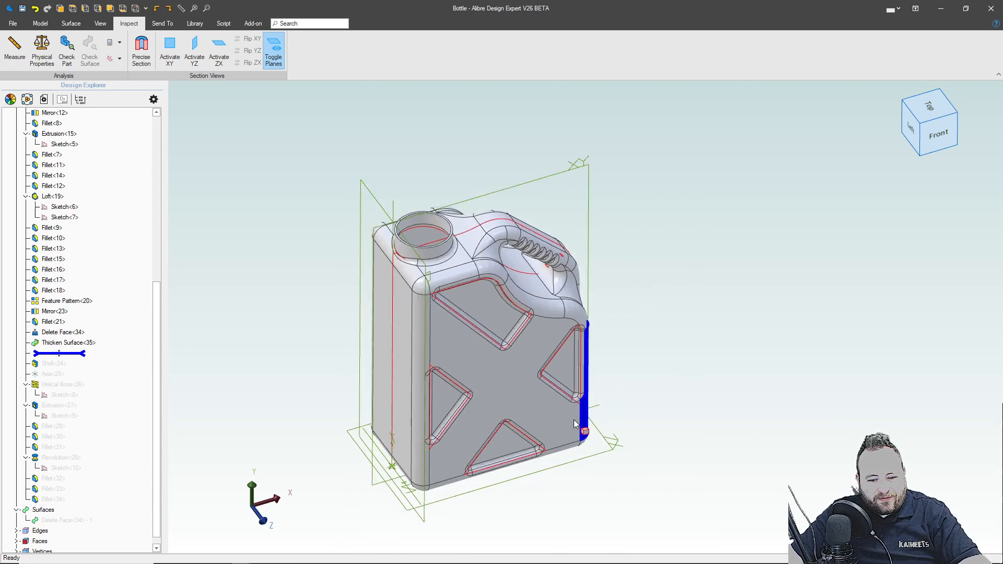
scroll(582, 412, "up", 3)
scroll(459, 287, "up", 2)
scroll(518, 318, "down", 1)
middle_click_drag(431, 317, 511, 297)
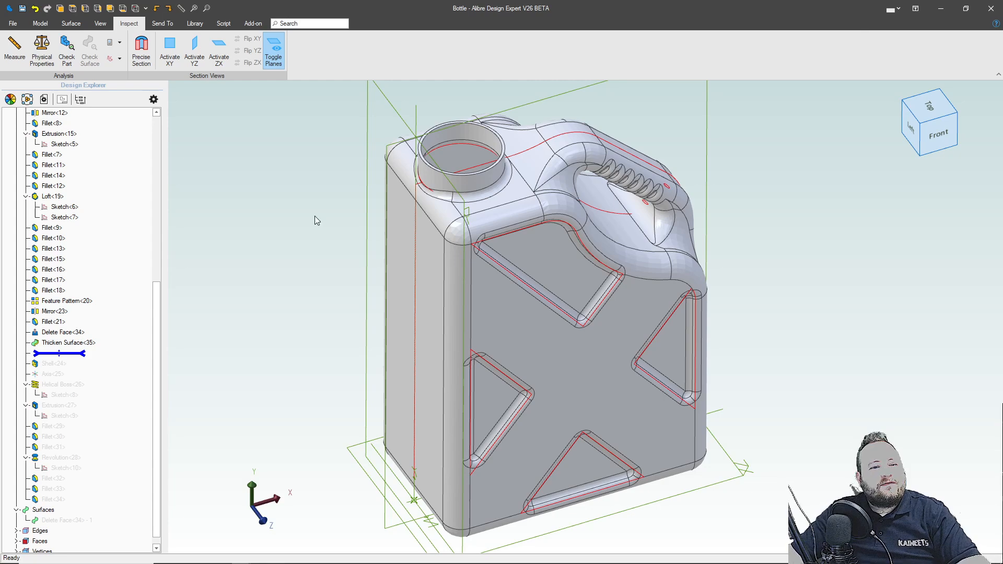
Create a new part file
left_click(13, 24)
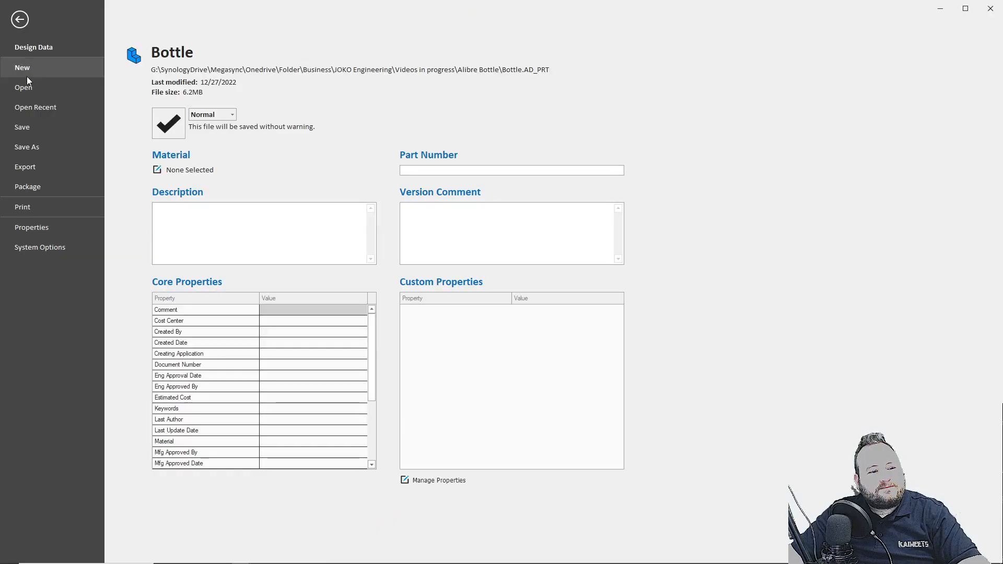
left_click(29, 75)
left_click(186, 73)
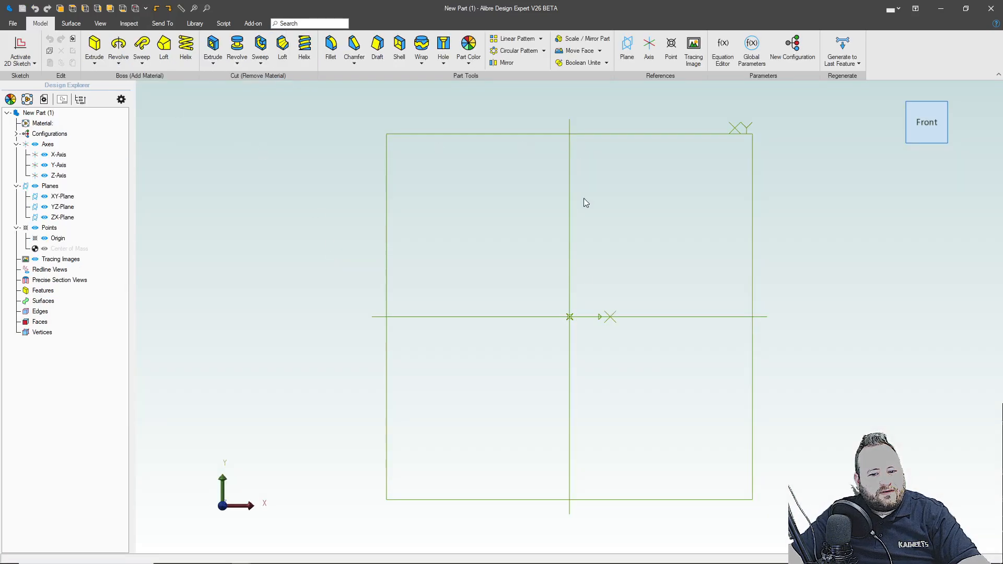
Sketch a center rectangle about 2.94" by .82" on the ZX plane, centred on the origin
left_click(671, 319)
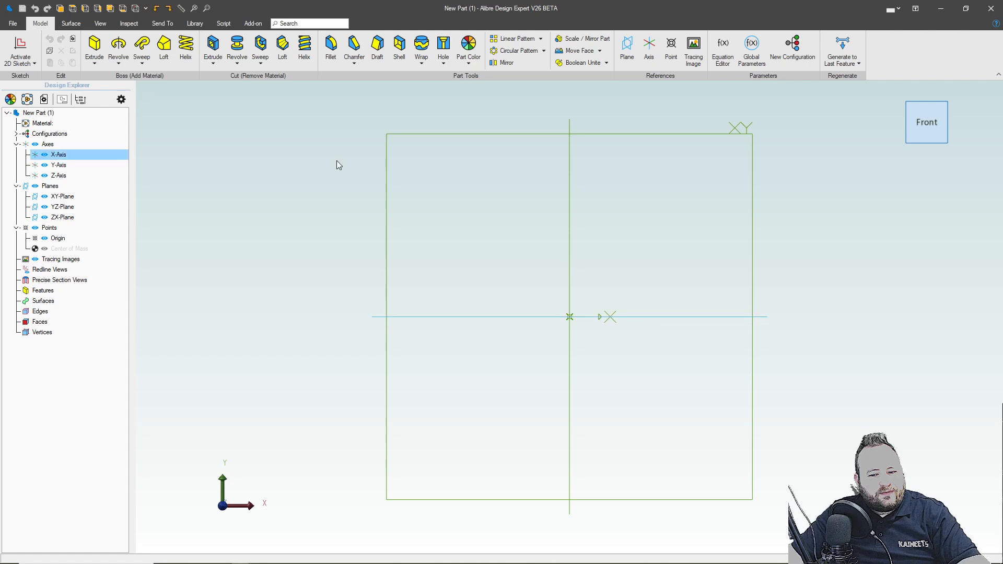
left_click(29, 58)
left_click(34, 64)
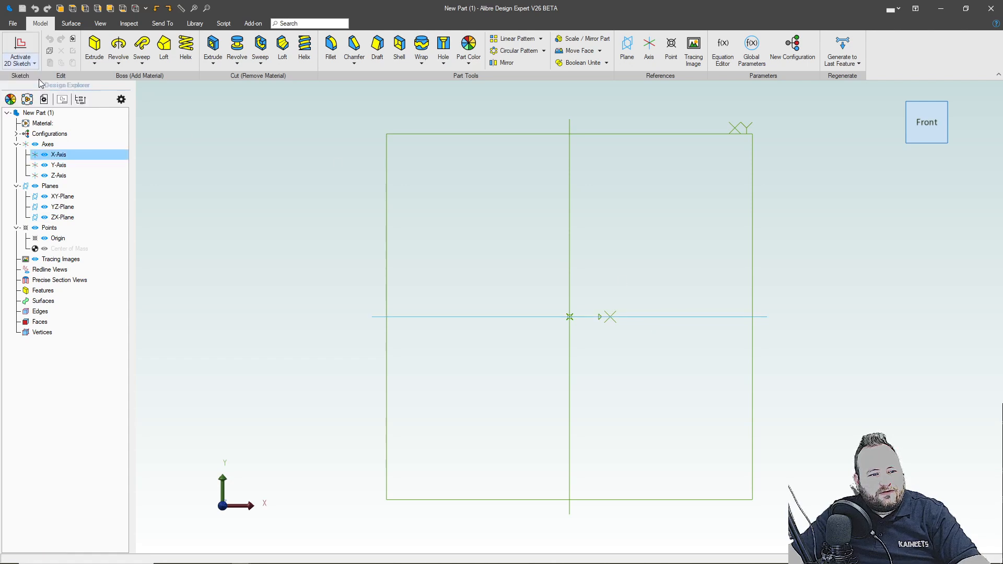
left_click(277, 49)
left_click(511, 318)
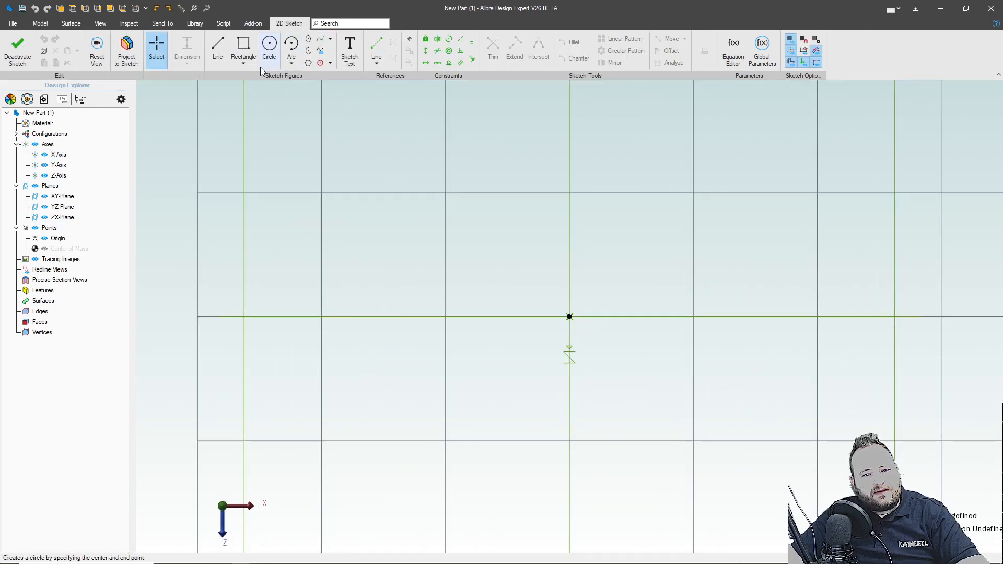
left_click(243, 63)
left_click(248, 116)
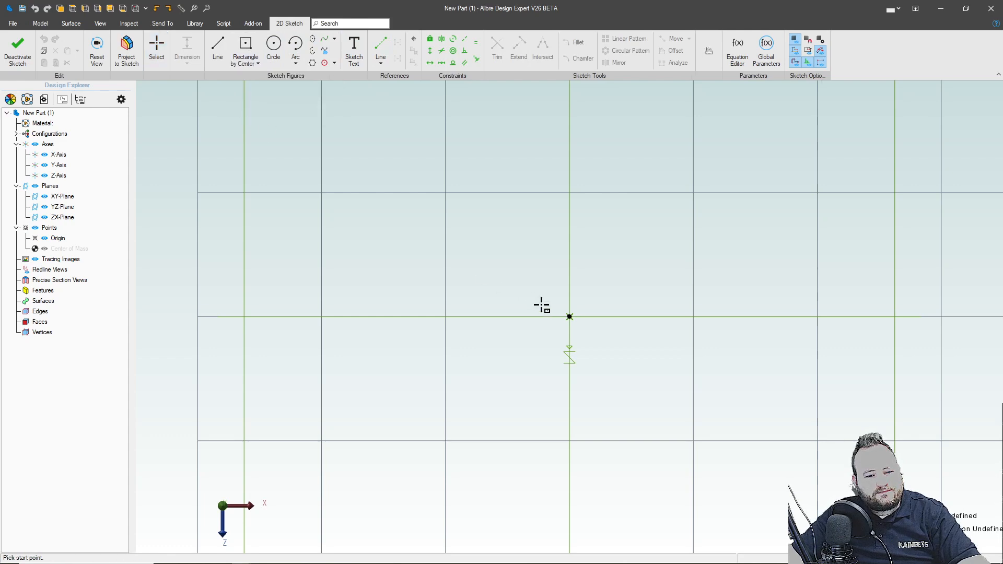
left_click(569, 316)
left_click(751, 266)
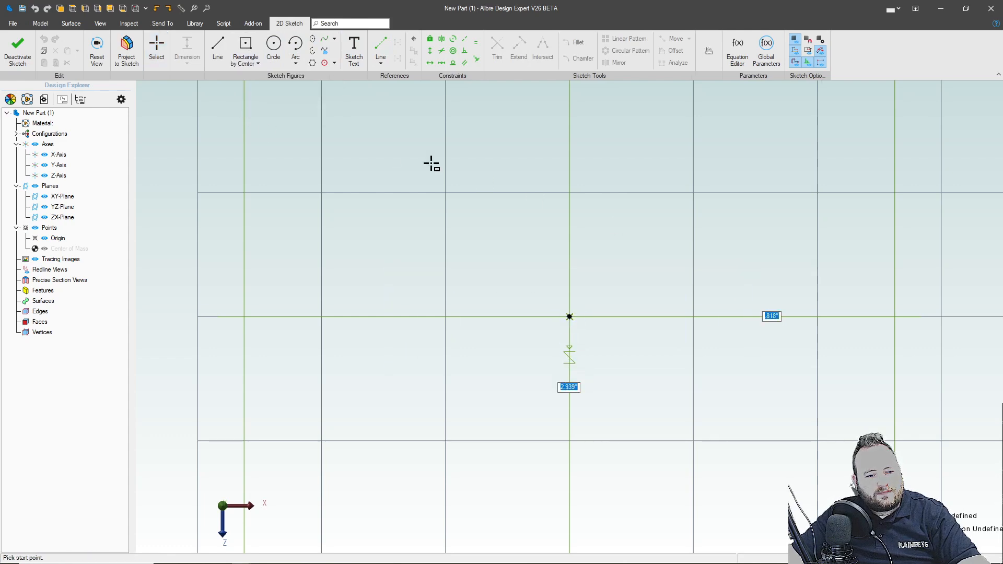
Make two adjacent sides of the rectangle equal and dimension the side length to 16"
left_click(476, 42)
left_click(472, 266)
left_click(387, 305)
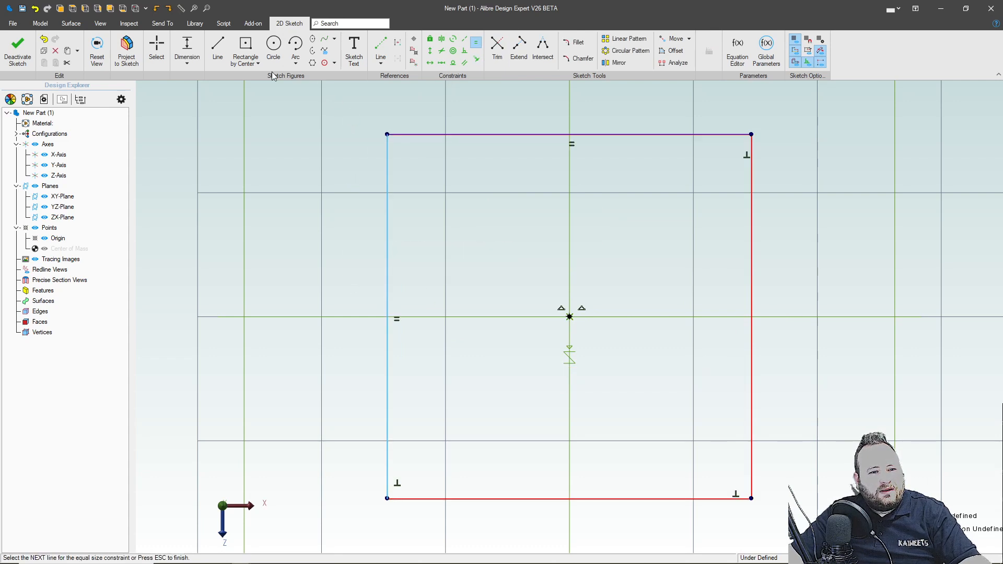
left_click(188, 47)
left_click(308, 241)
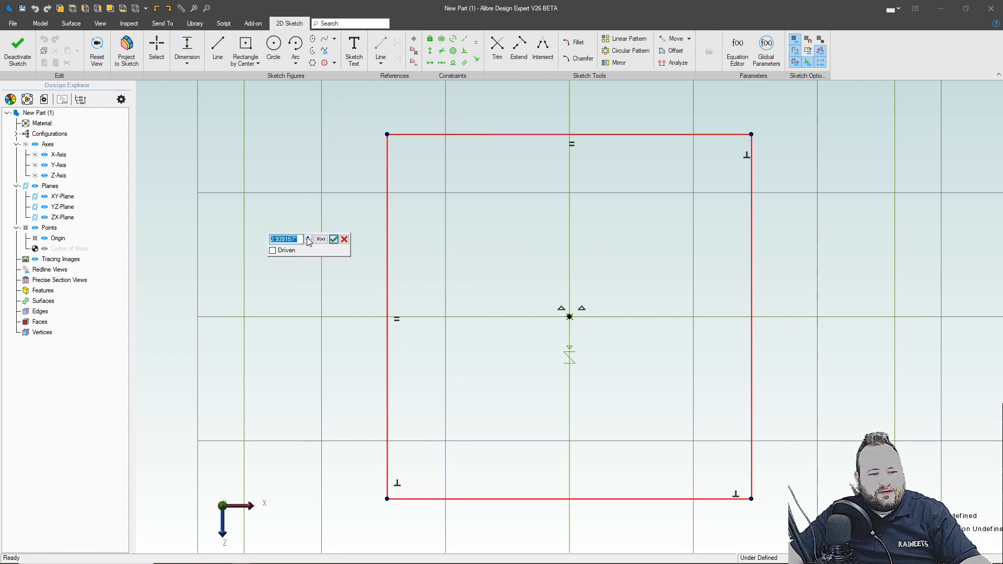
type("10")
key("Return")
scroll(412, 302, "down", 8)
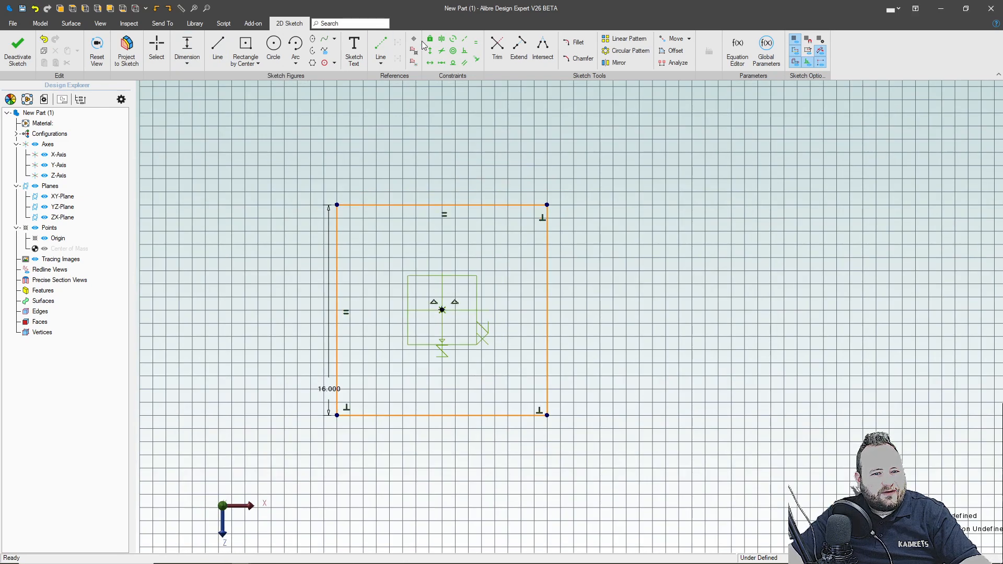
Constrain the square's upper edge to horizontal and finish the sketch
left_click(461, 205)
left_click(430, 62)
left_click(19, 52)
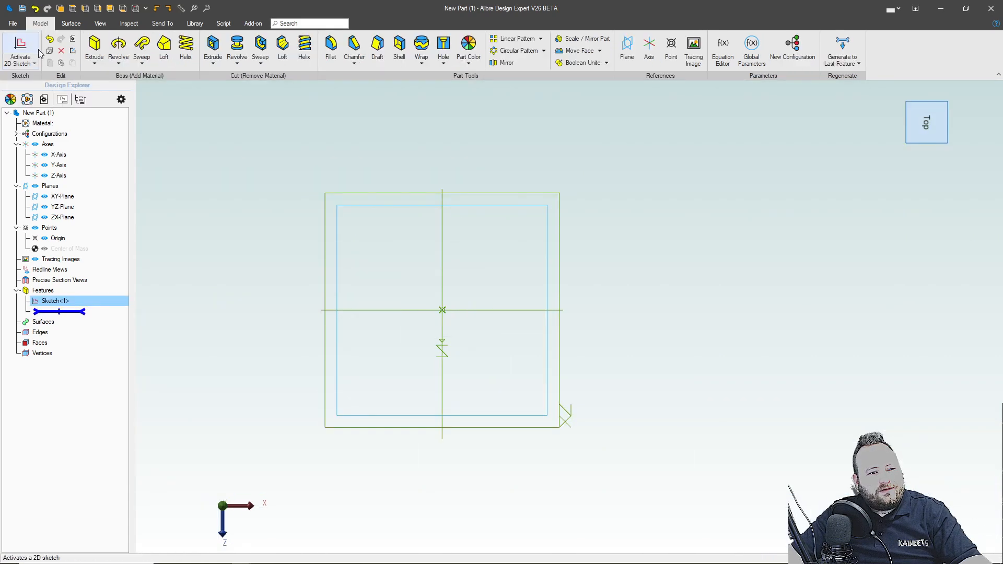
Extrude the square sketch to a depth of 16" as a solid block
left_click(94, 47)
type("16")
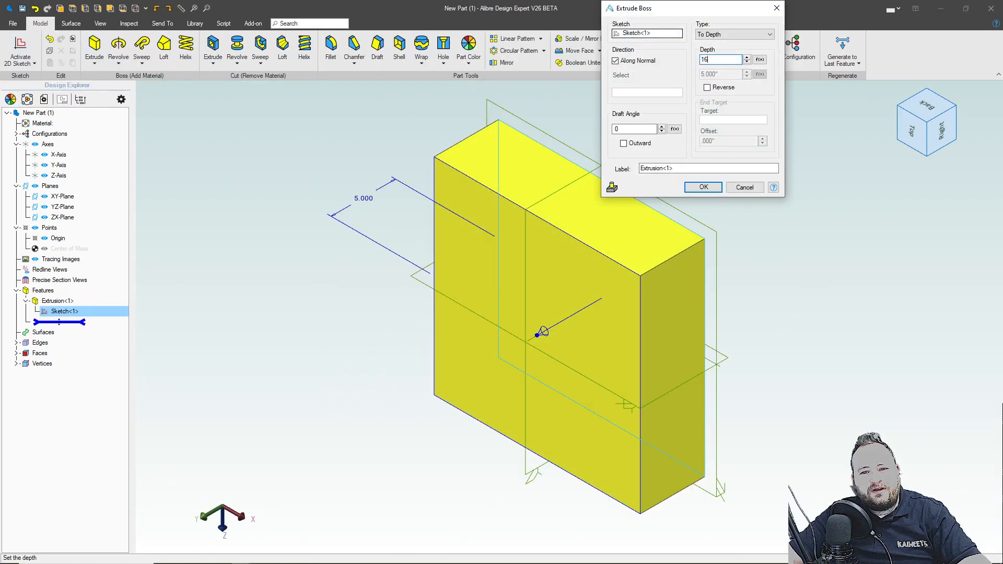
key("Return")
left_click(368, 149)
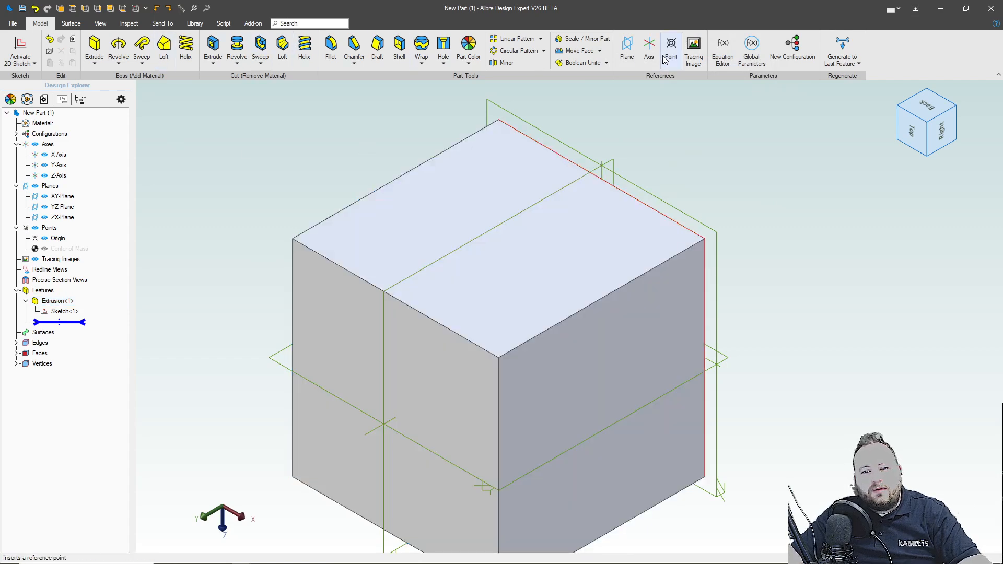
Start a Boolean Subtract on the block and insert one copy of the Bottle part as the tool
left_click(607, 62)
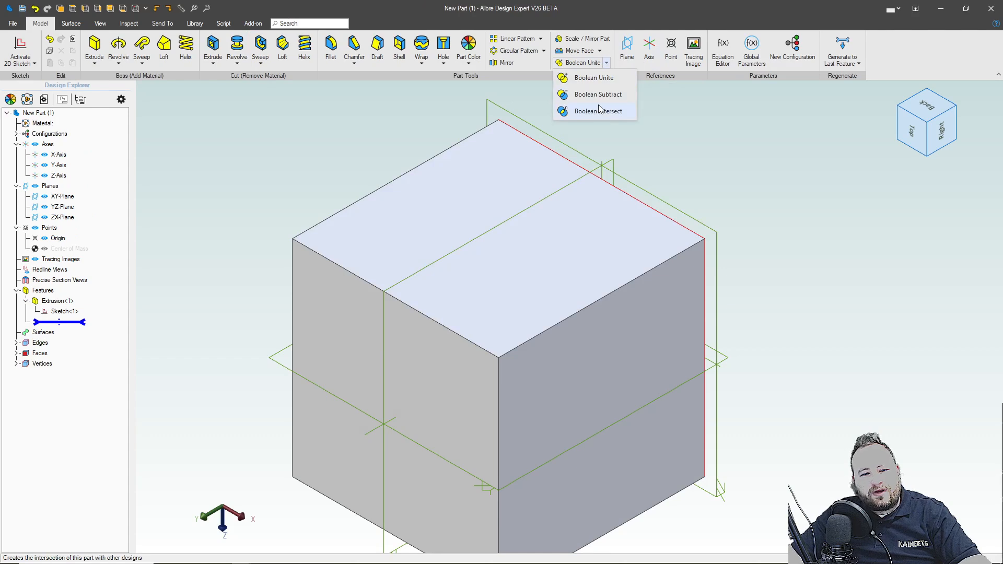
left_click(598, 94)
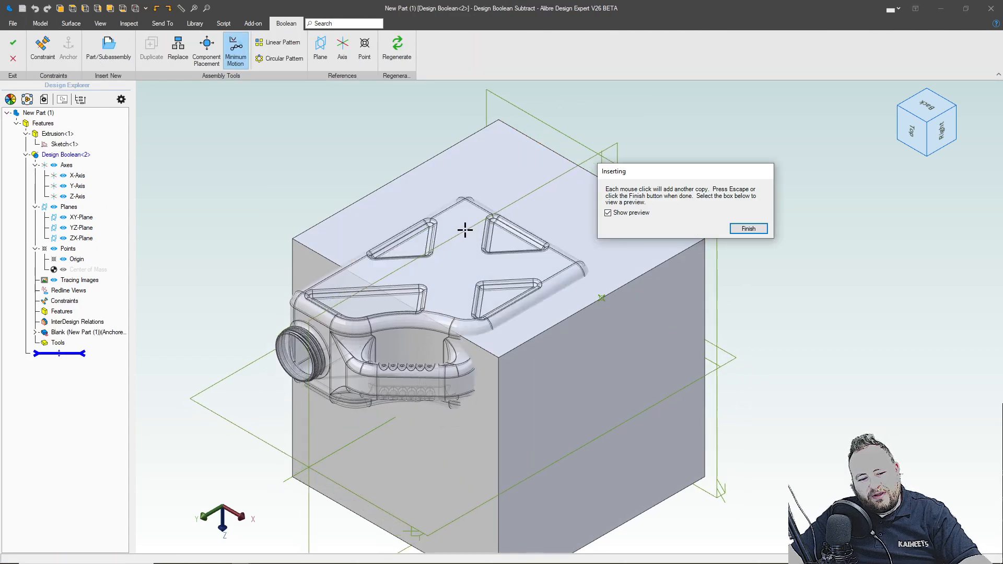
left_click(391, 108)
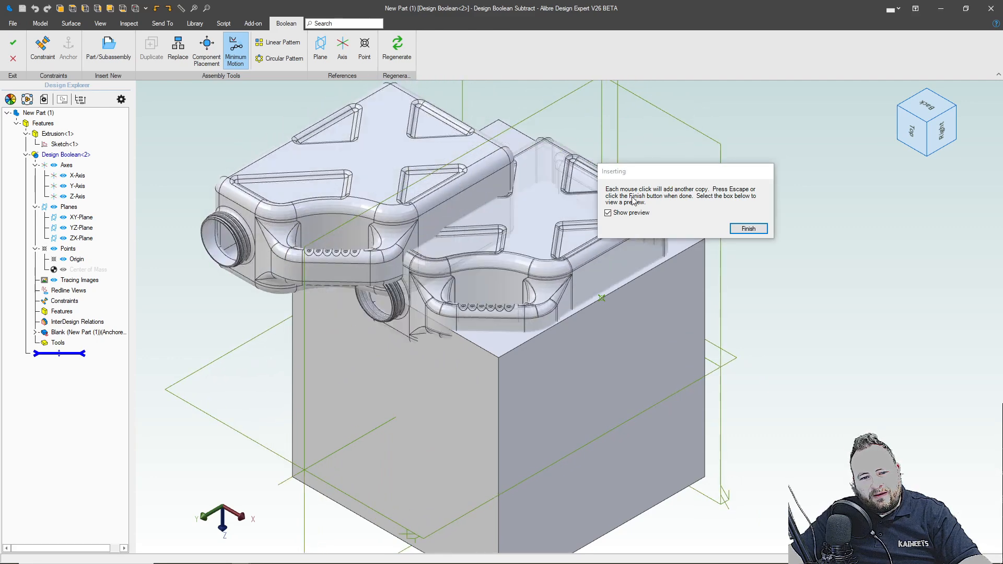
left_click(749, 228)
Add a coincident constraint between the flat shoulder face beside the bottle's neck and the block's upper face
scroll(253, 240, "up", 5)
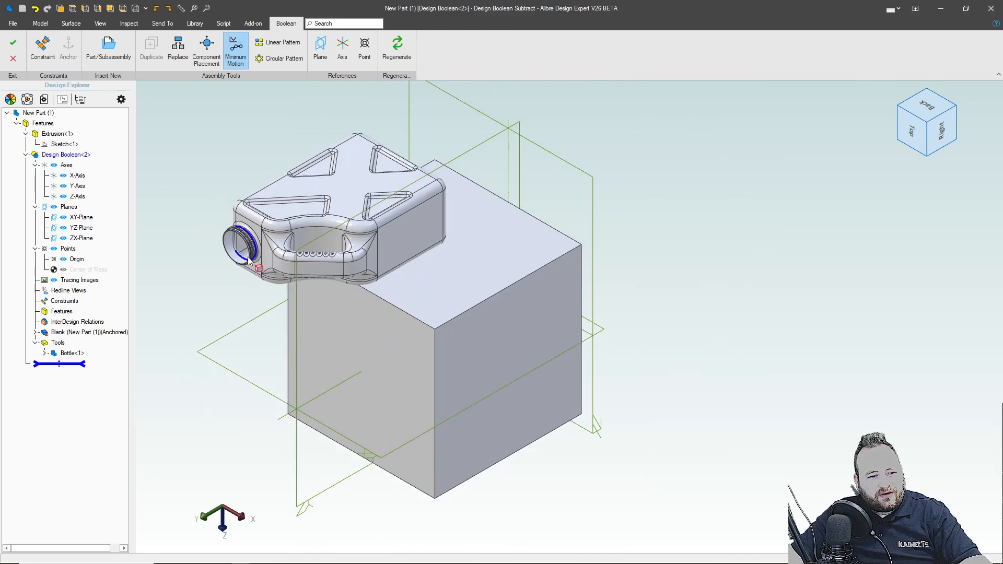
middle_click_drag(253, 239, 285, 216)
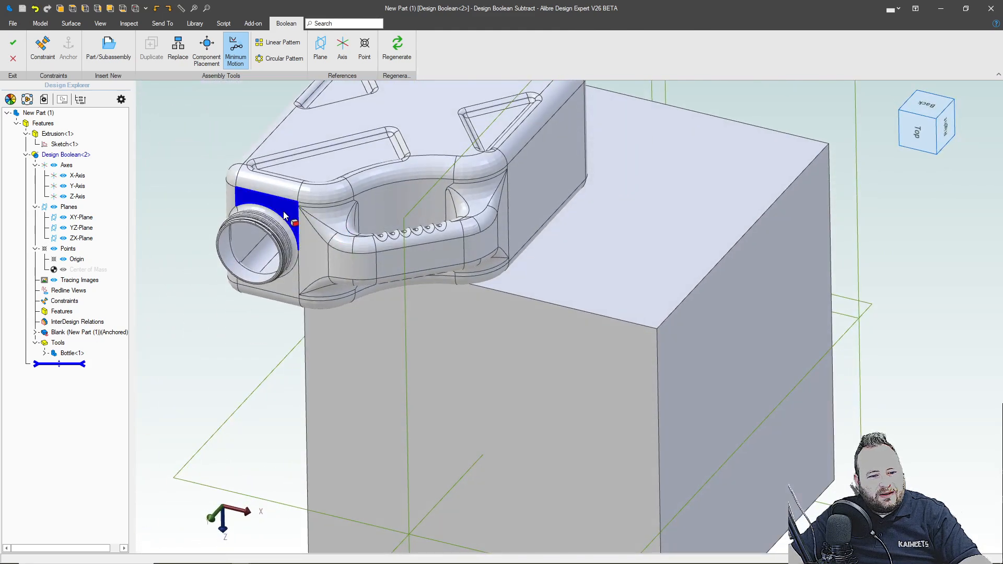
left_click(284, 215)
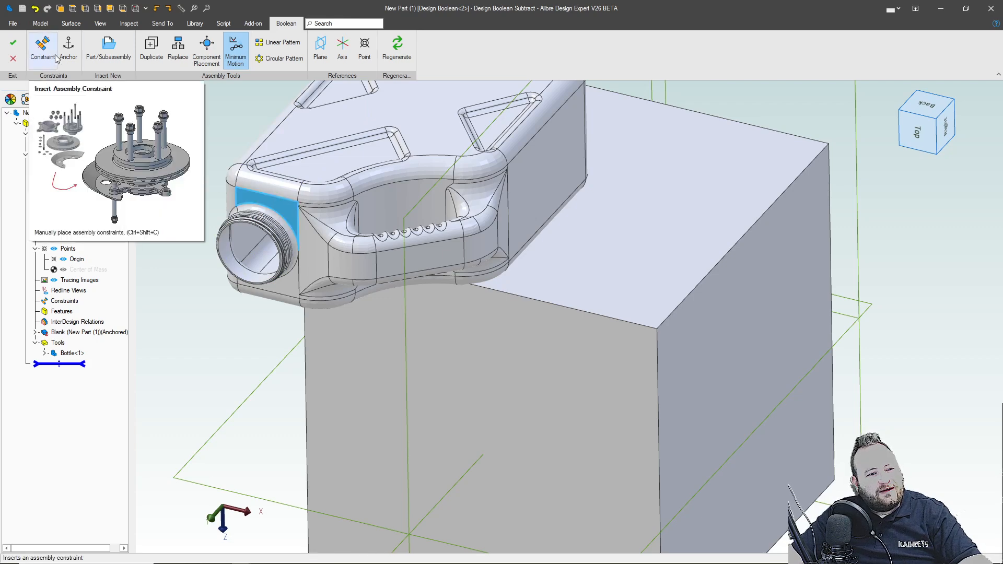
left_click(647, 241)
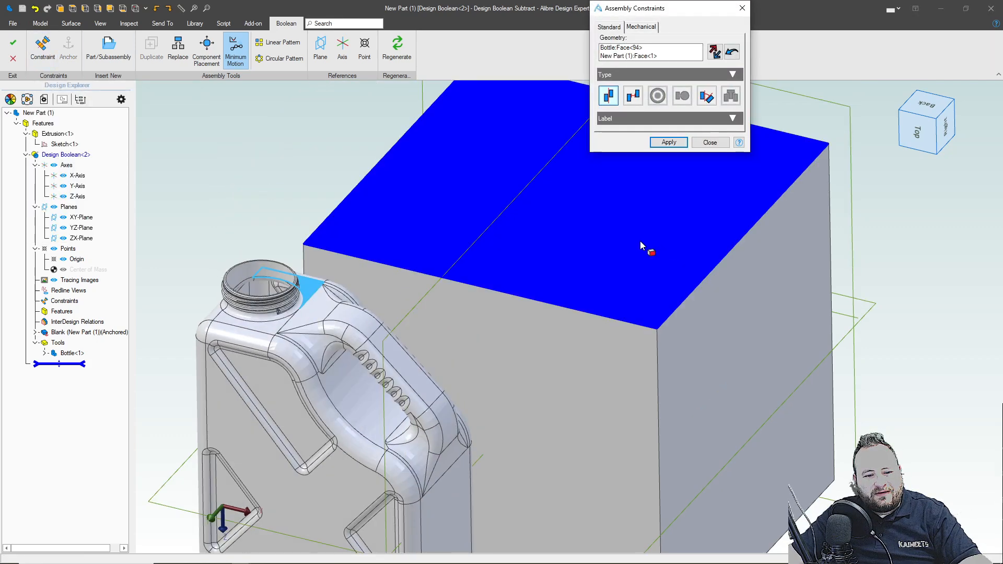
left_click(668, 143)
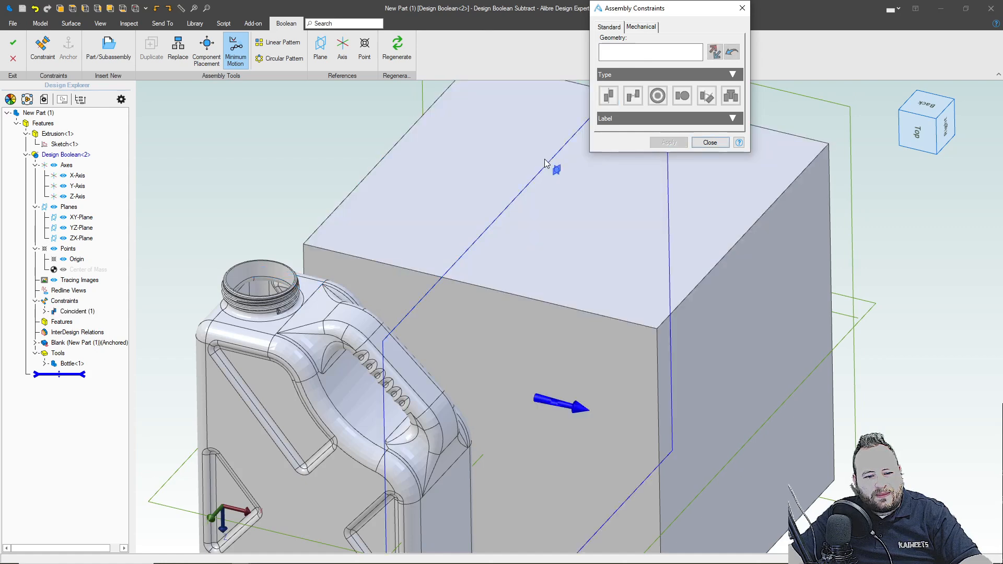
Slide the bottle inward until its body lies within the block, and finish the Boolean Subtract
left_click_drag(484, 198, 547, 152)
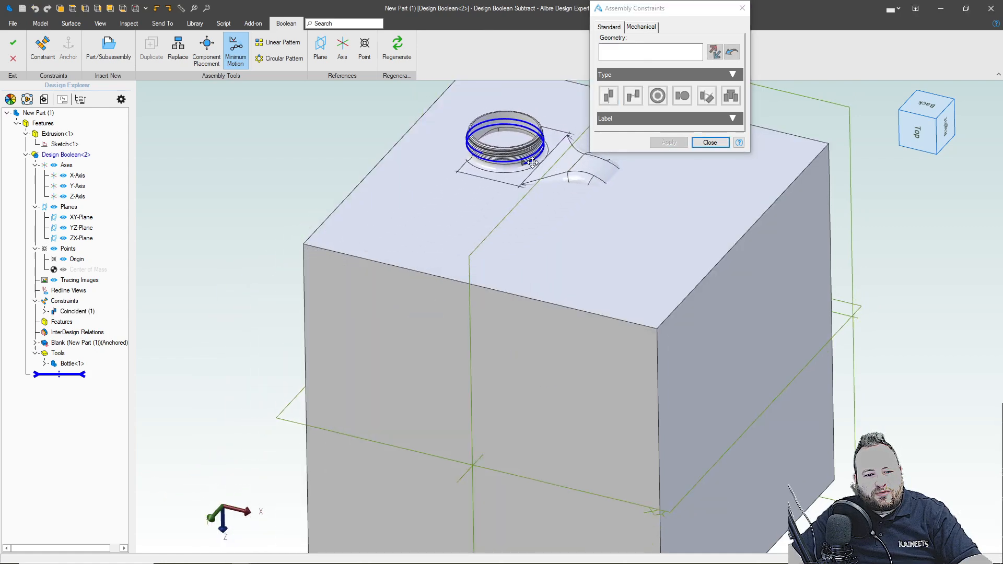
left_click(713, 143)
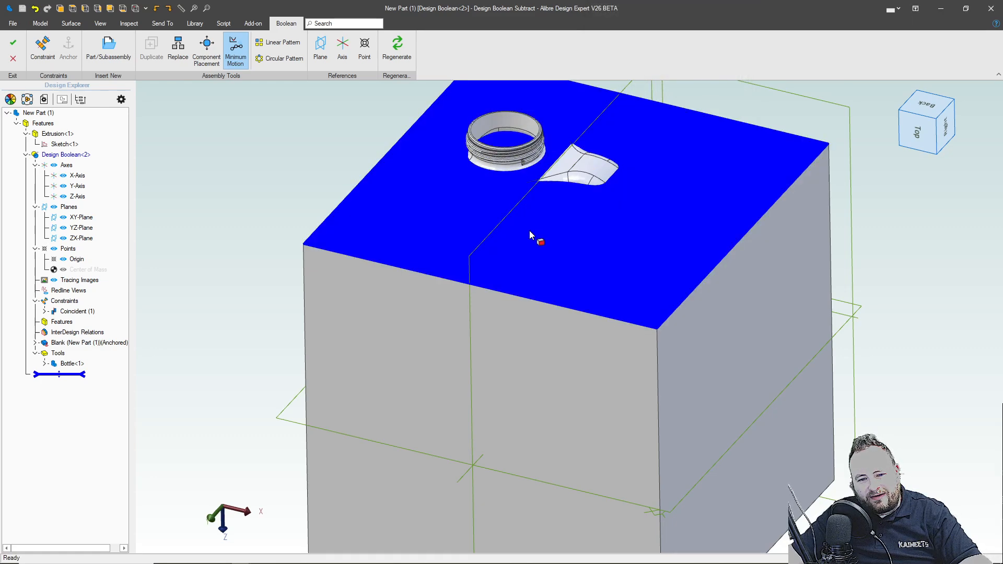
left_click_drag(574, 181, 594, 191)
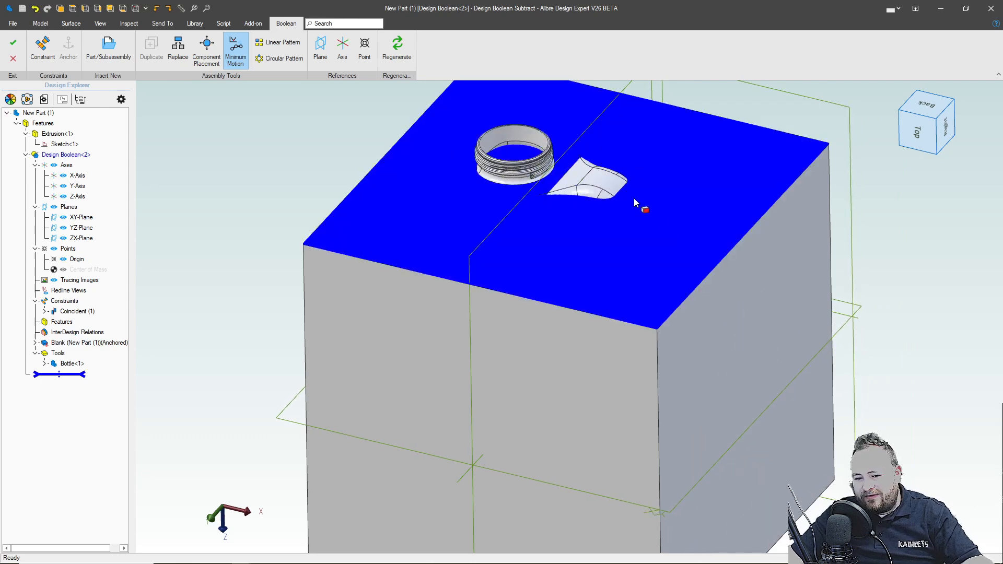
left_click_drag(597, 192, 636, 204)
middle_click_drag(892, 316, 678, 253)
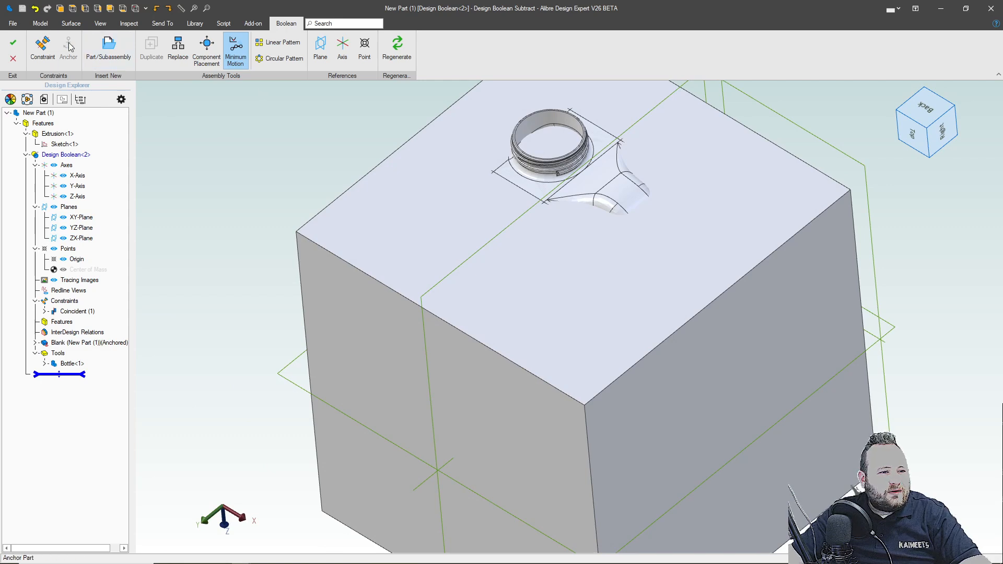
left_click(18, 44)
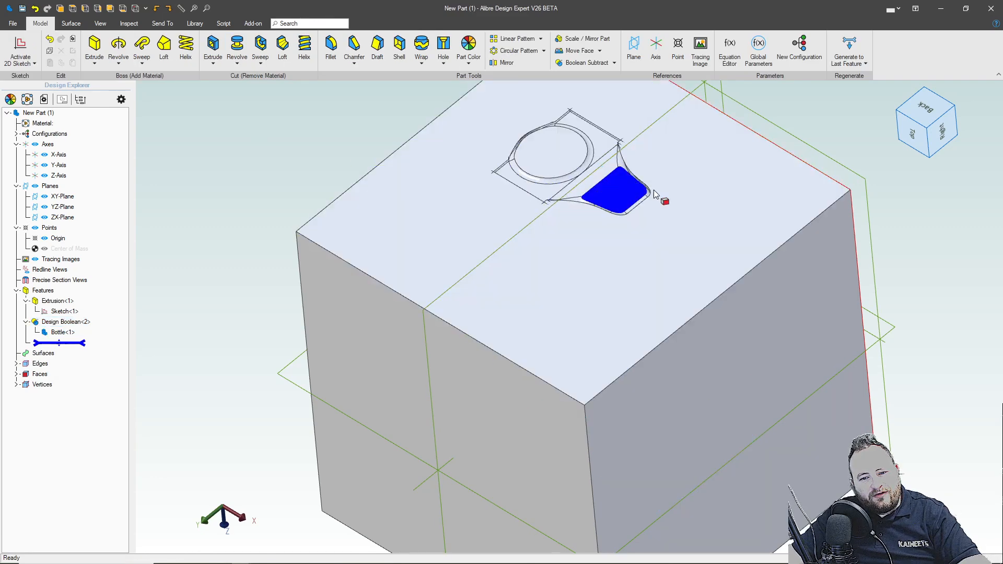
Remove the block's upper outer face around the bottle outline with Delete Face
scroll(690, 187, "up", 3)
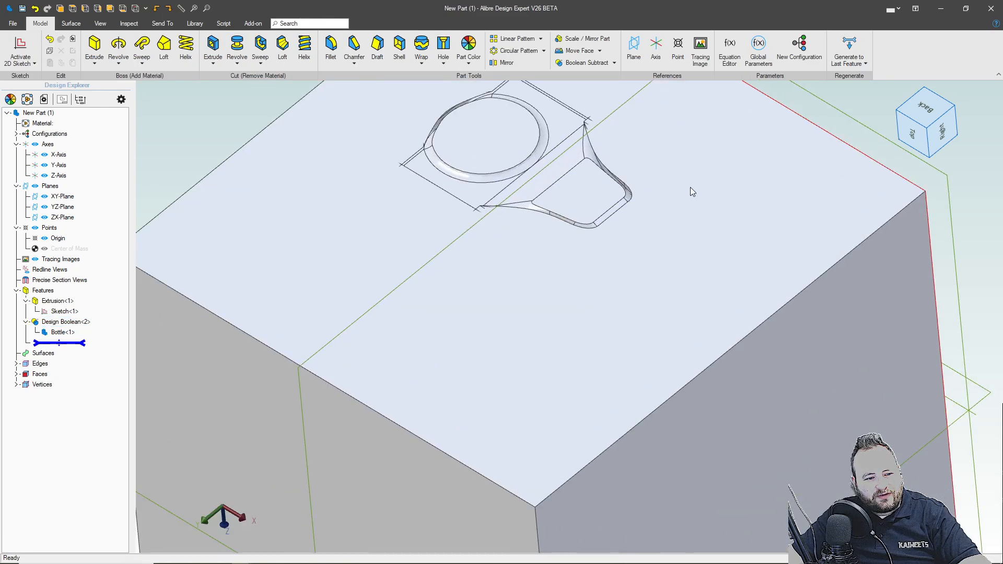
left_click(684, 190)
left_click(509, 171)
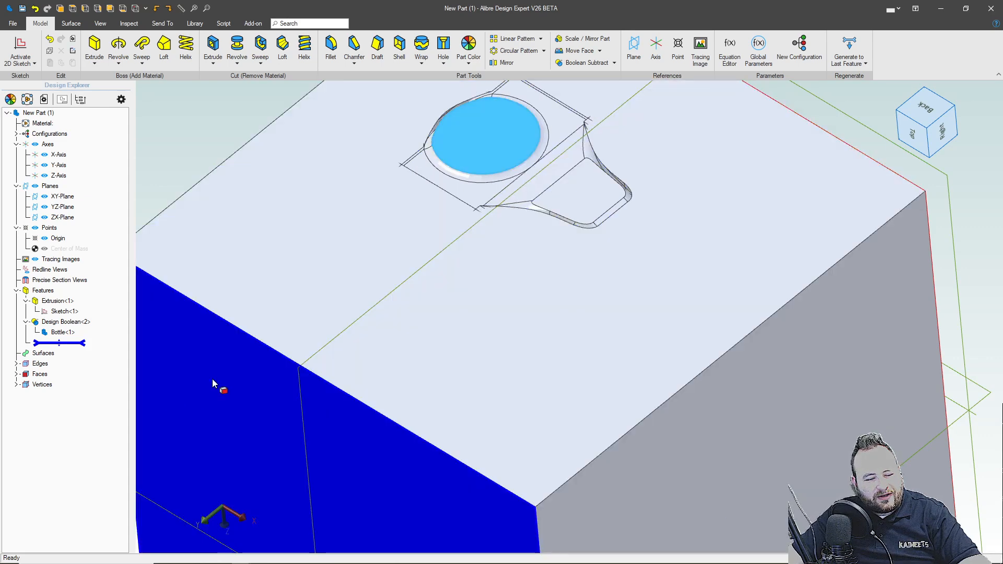
scroll(214, 384, "down", 3)
right_click_drag(378, 249, 487, 236)
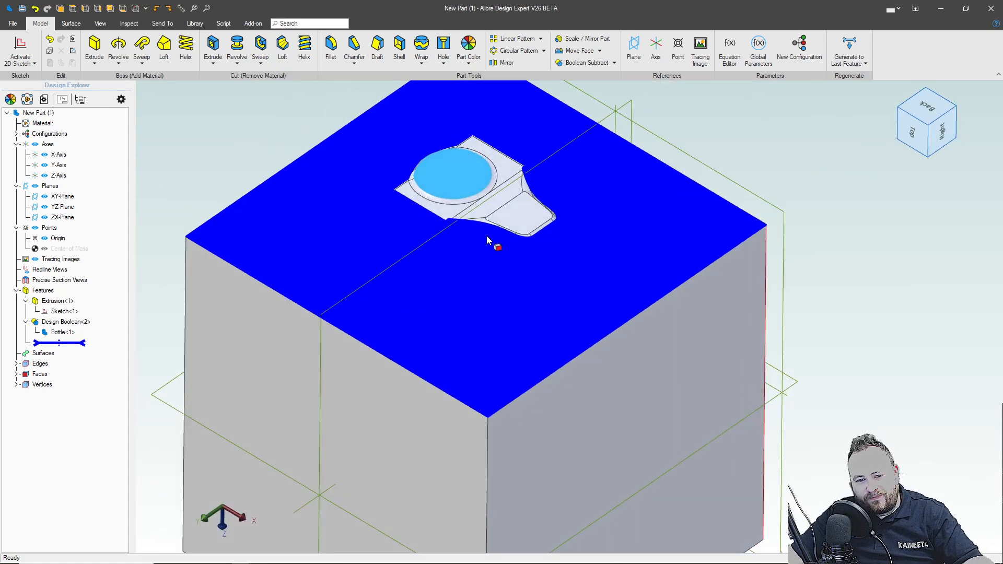
right_click_drag(338, 257, 356, 237)
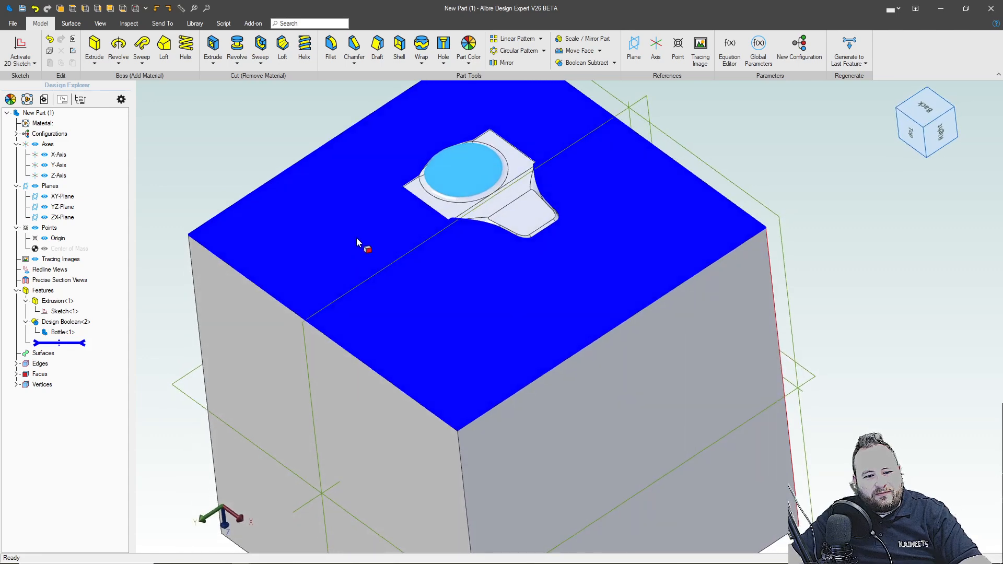
left_click(267, 190)
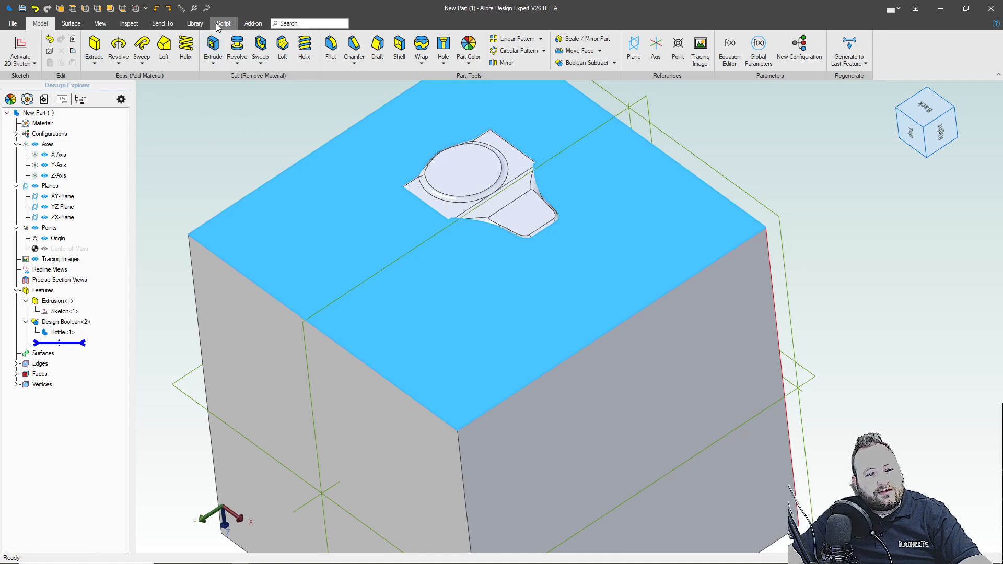
left_click(71, 23)
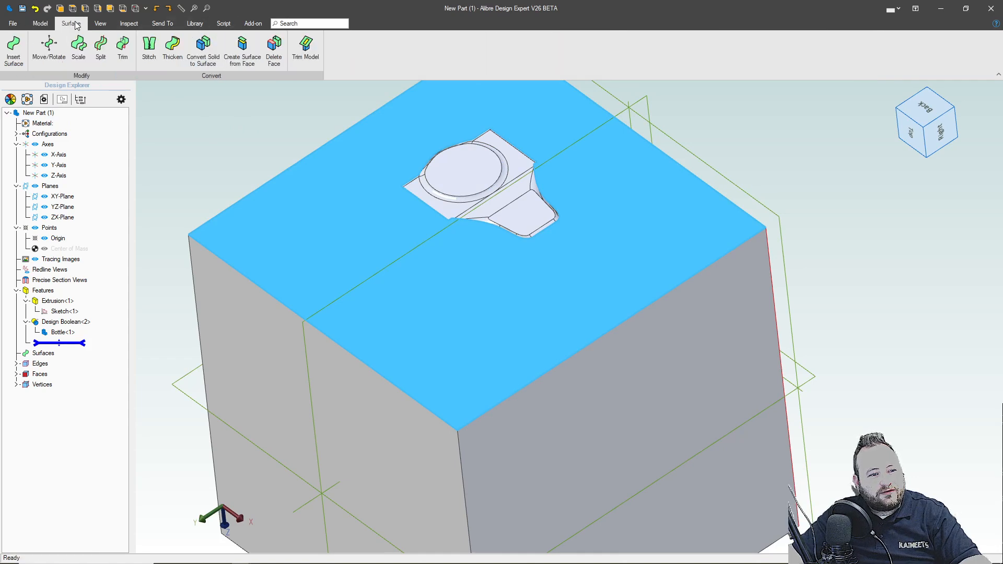
left_click(276, 48)
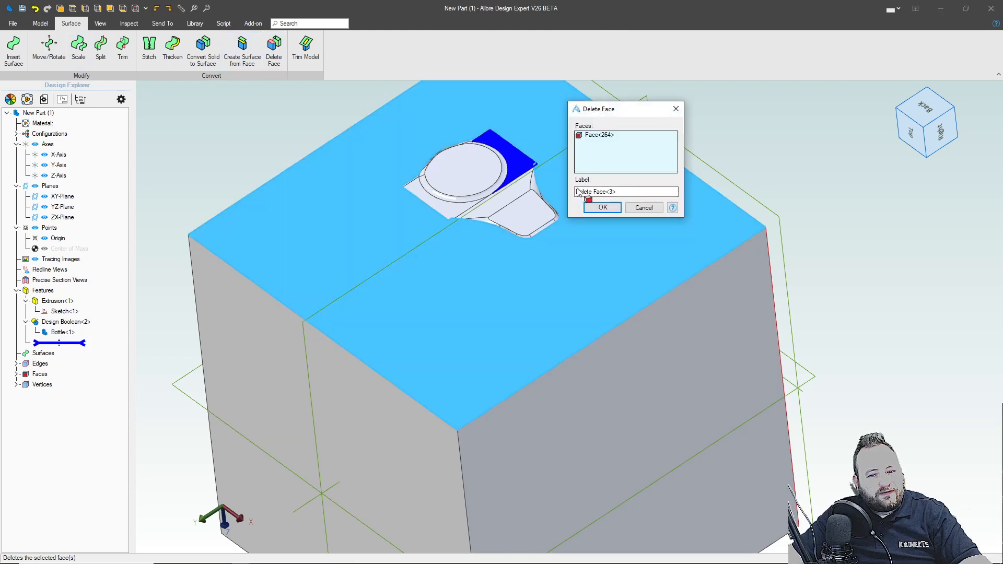
left_click(601, 206)
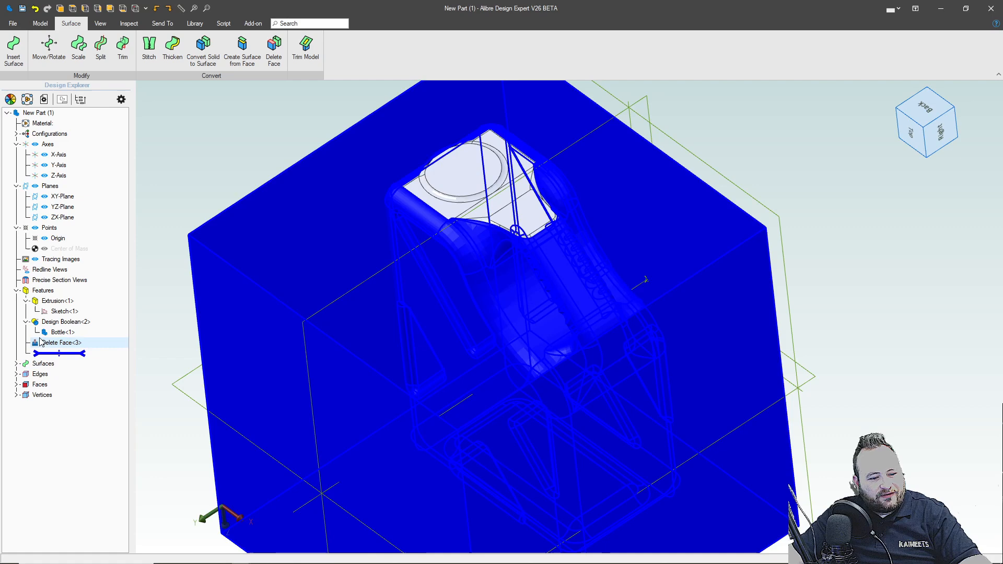
Hide both surfaces produced by Delete Face, leaving only the solid inner body displayed
left_click(42, 342)
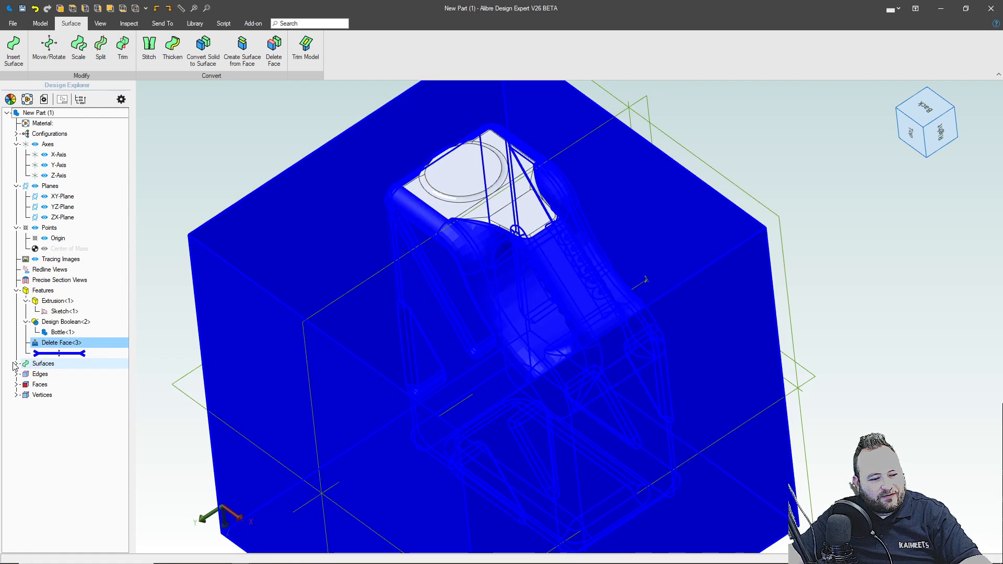
left_click(18, 364)
left_click(62, 375)
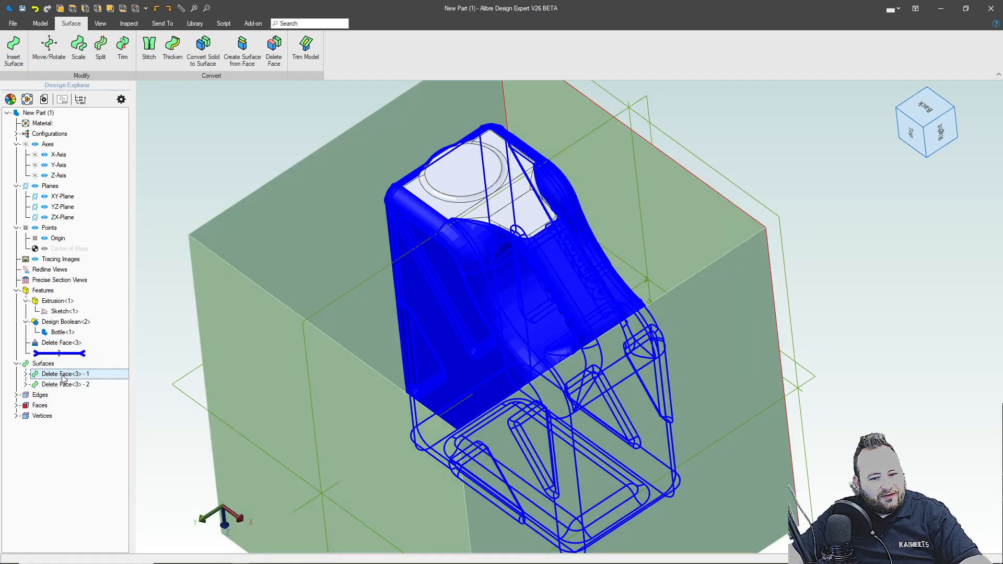
right_click(68, 385)
left_click(91, 399)
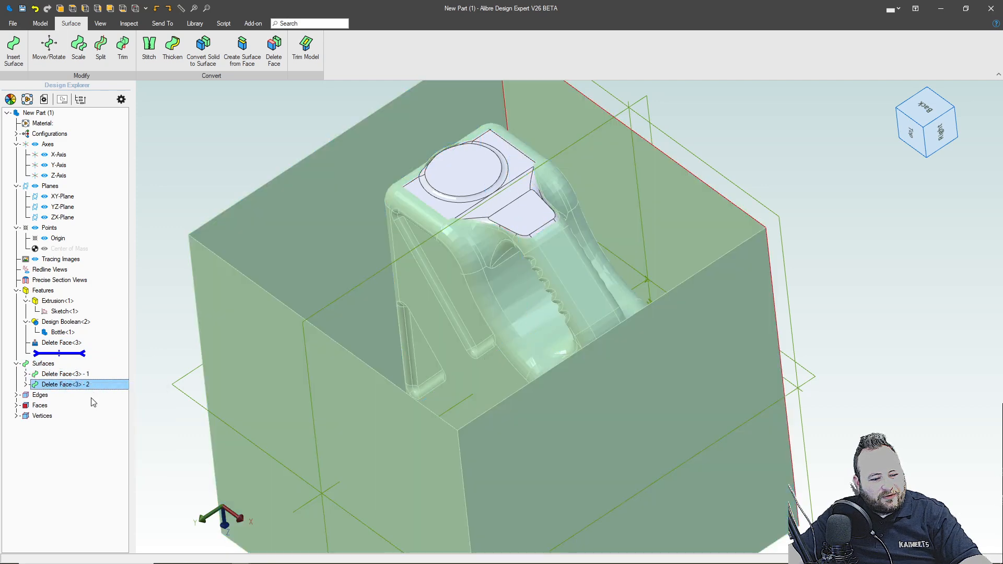
left_click(79, 375)
right_click(77, 377)
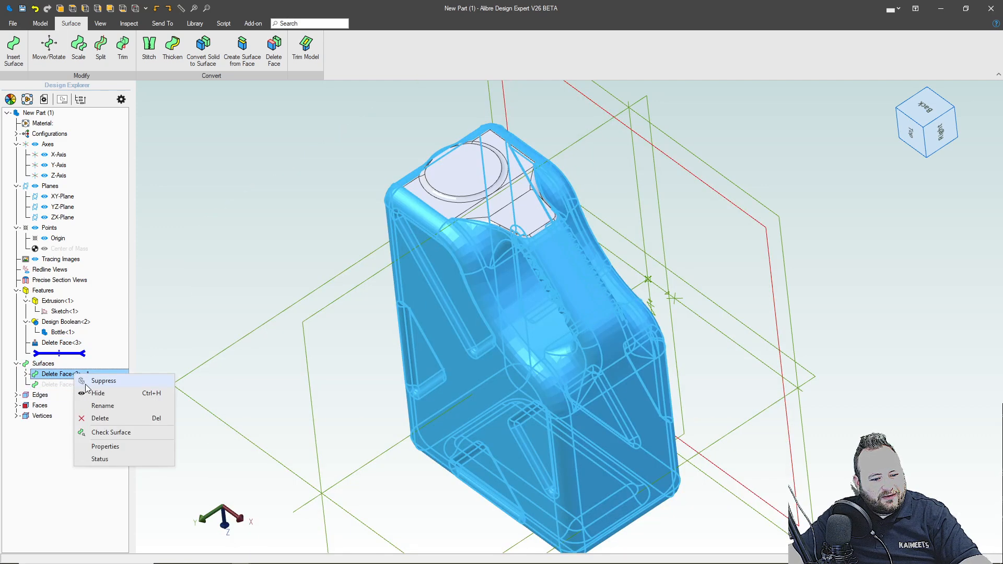
left_click(97, 393)
left_click(541, 291)
Examine the solid inner body of the bottle from several angles, including the handle opening and neck
mouse_move(541, 291)
middle_mouse_down()
mouse_move(591, 270)
mouse_move(551, 291)
mouse_move(559, 290)
middle_mouse_up()
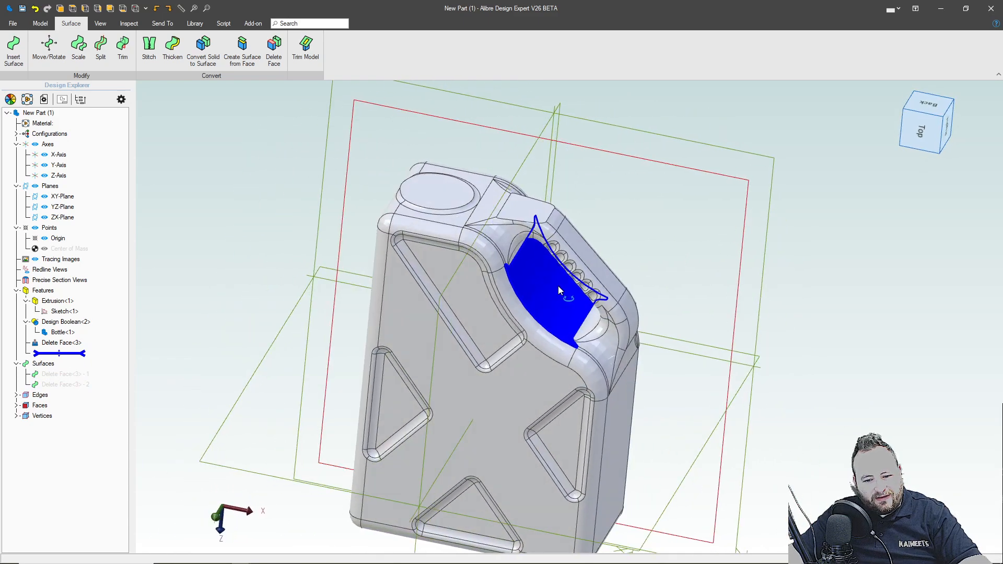
scroll(515, 214, "up", 3)
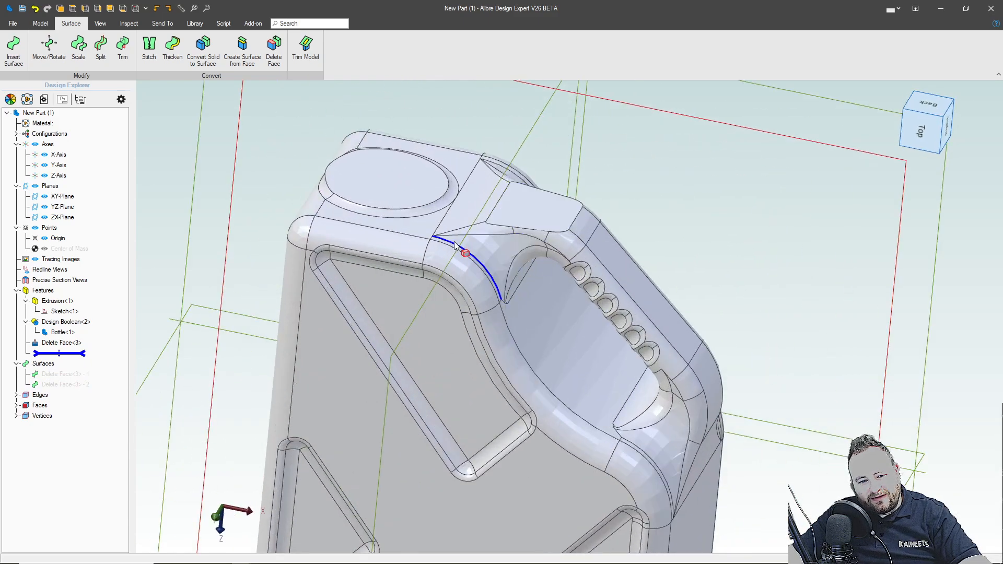
scroll(452, 240, "up", 2)
middle_click_drag(435, 244, 438, 232)
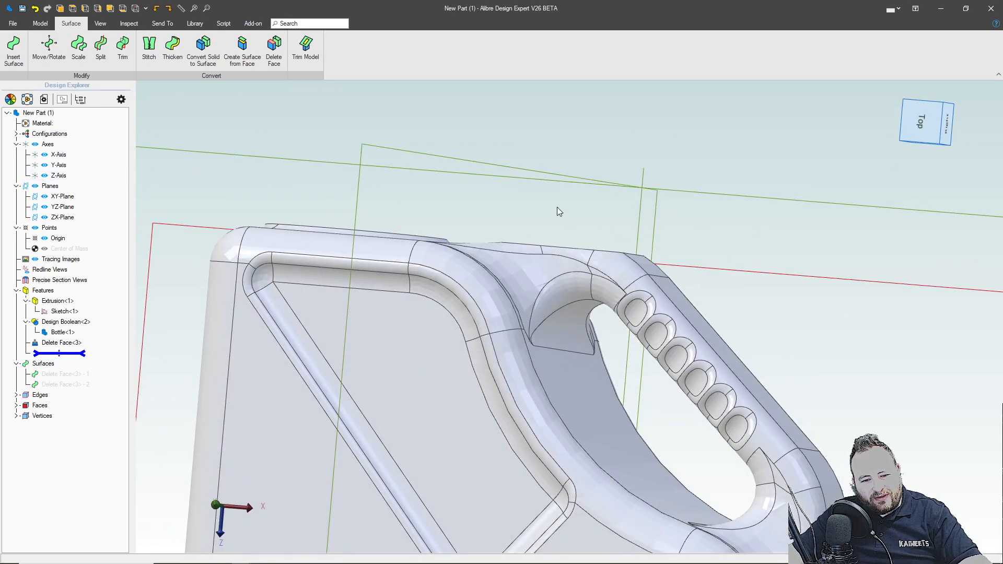
middle_click_drag(511, 228, 499, 251)
scroll(485, 310, "down", 5)
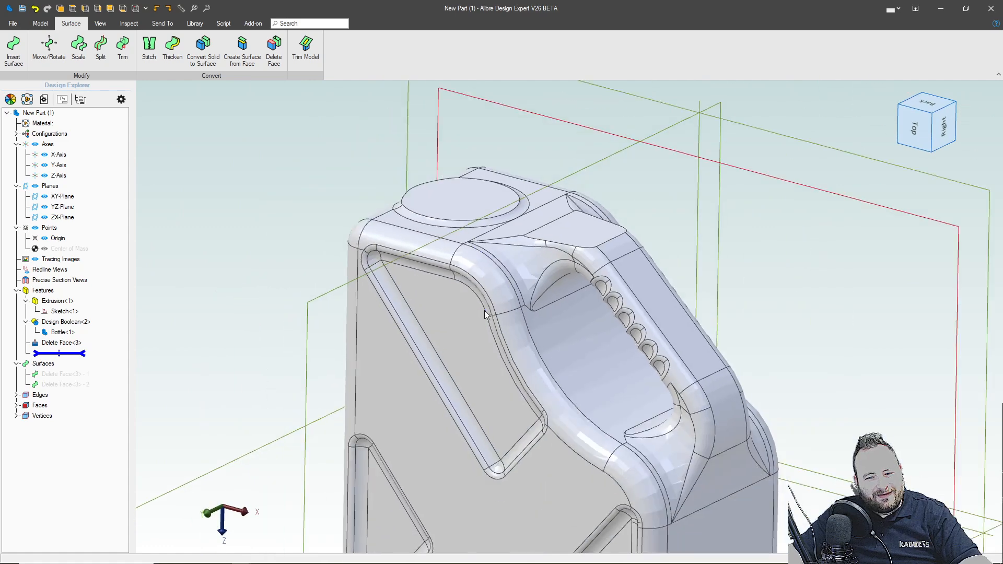
scroll(485, 311, "down", 5)
scroll(537, 440, "up", 8)
scroll(497, 341, "down", 3)
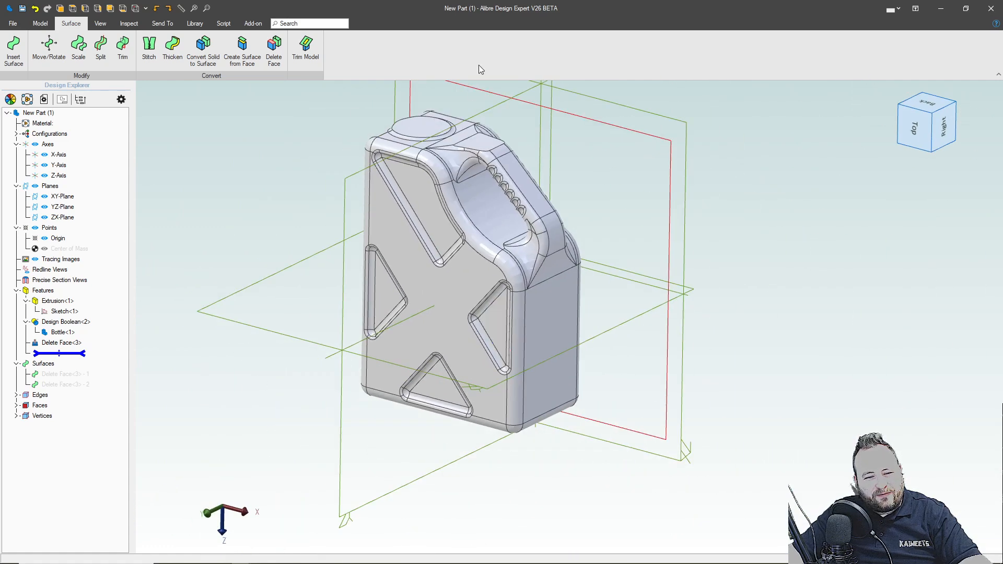
scroll(480, 130, "up", 1)
scroll(481, 134, "up", 3)
scroll(481, 138, "down", 3)
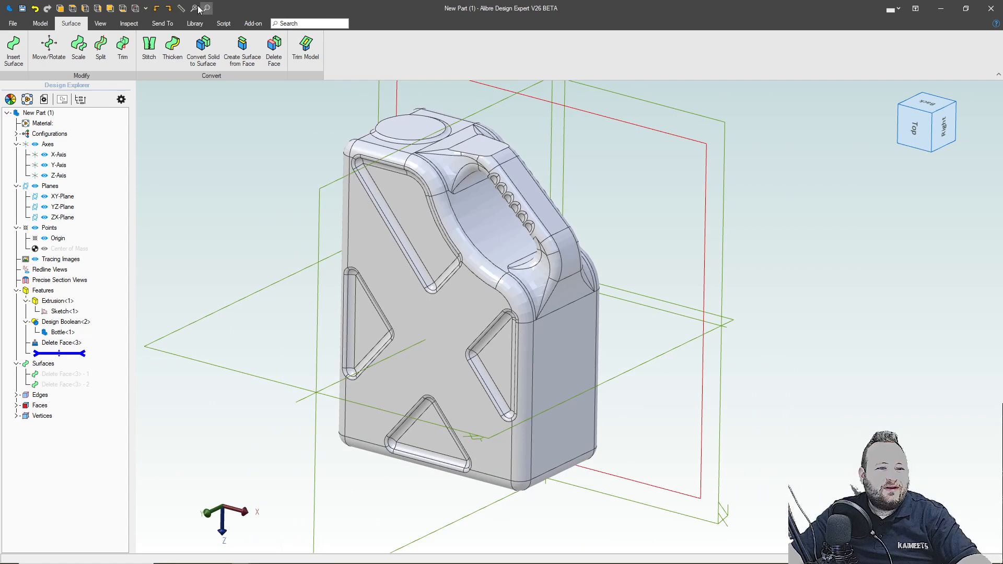
Calculate the inner body's physical properties at Very High accuracy
left_click(127, 25)
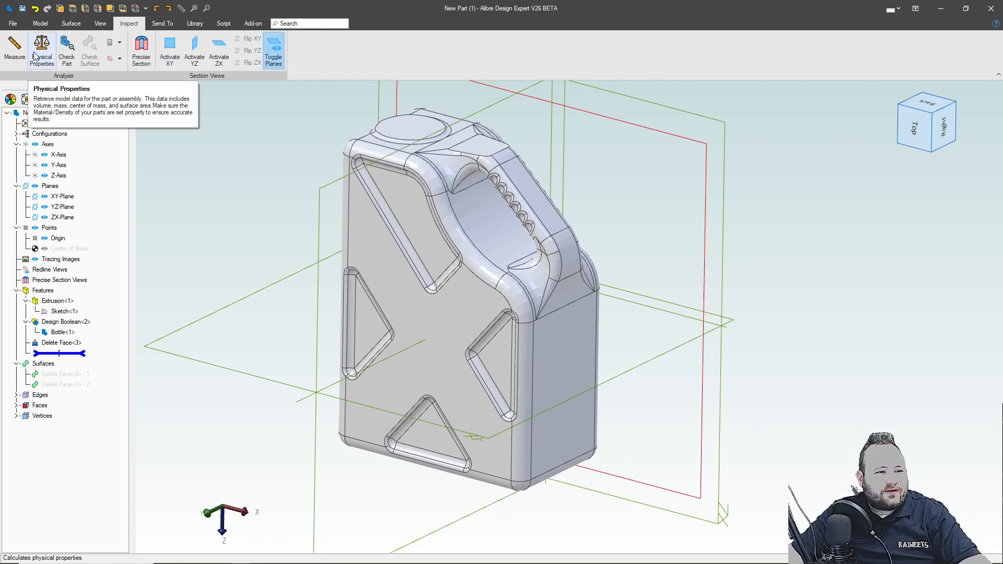
left_click(55, 55)
left_click(705, 48)
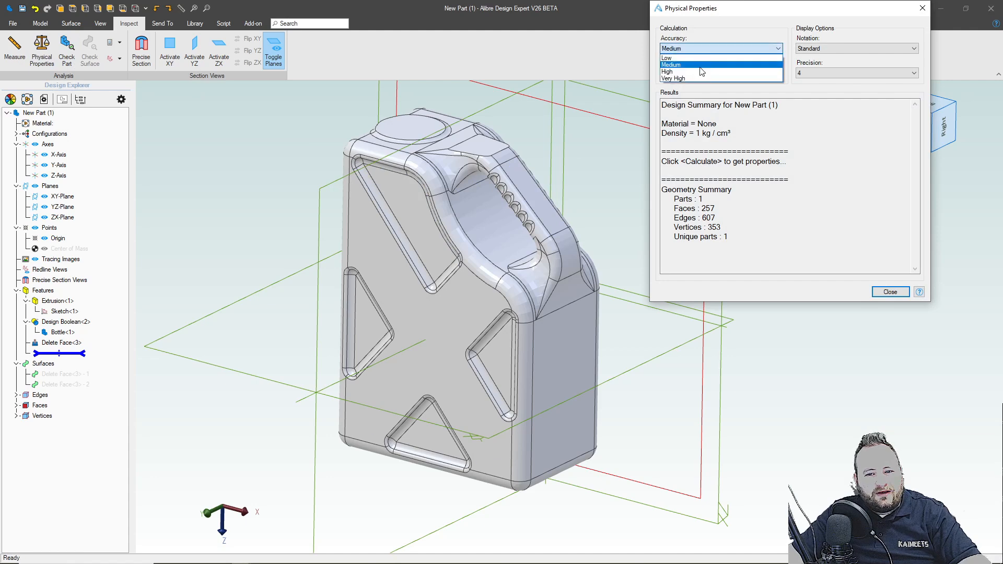
left_click(674, 78)
left_click(700, 69)
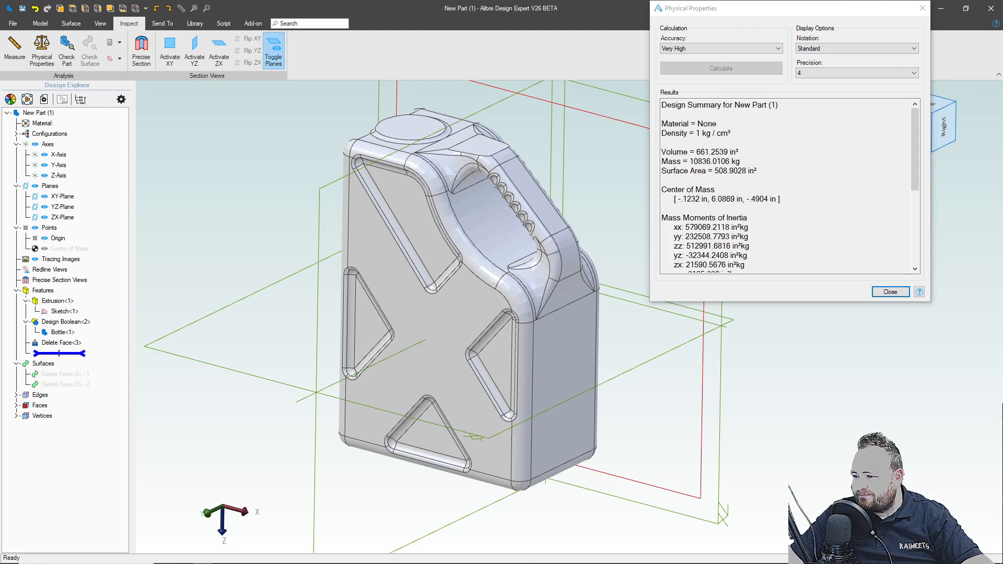
Switch to the web browser's unit converter, convert 661.2539 cubic inches to gallons, and return to close the physical properties
left_click_drag(1002, 75, 454, 74)
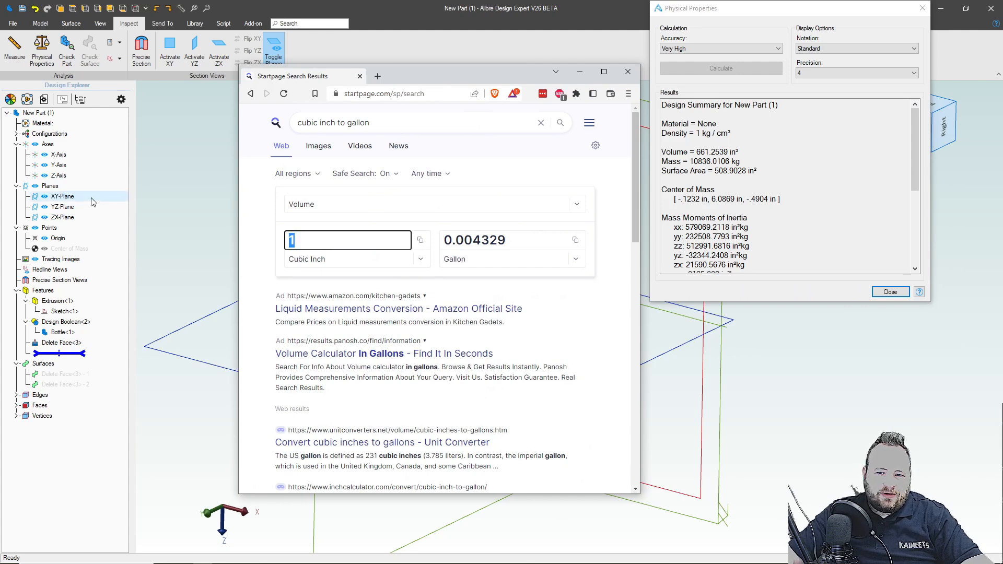
type("661.2539")
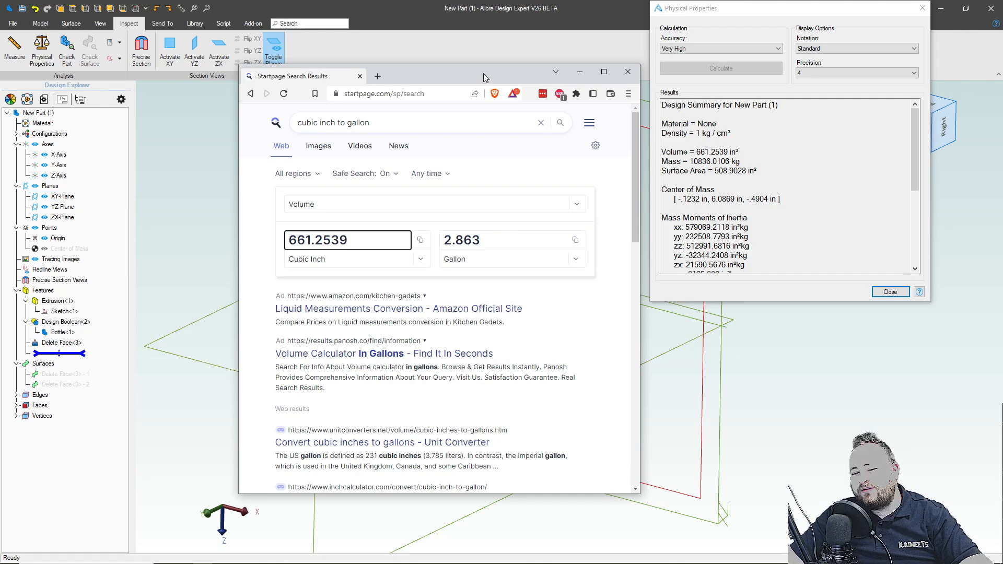
left_click_drag(483, 77, 1002, 81)
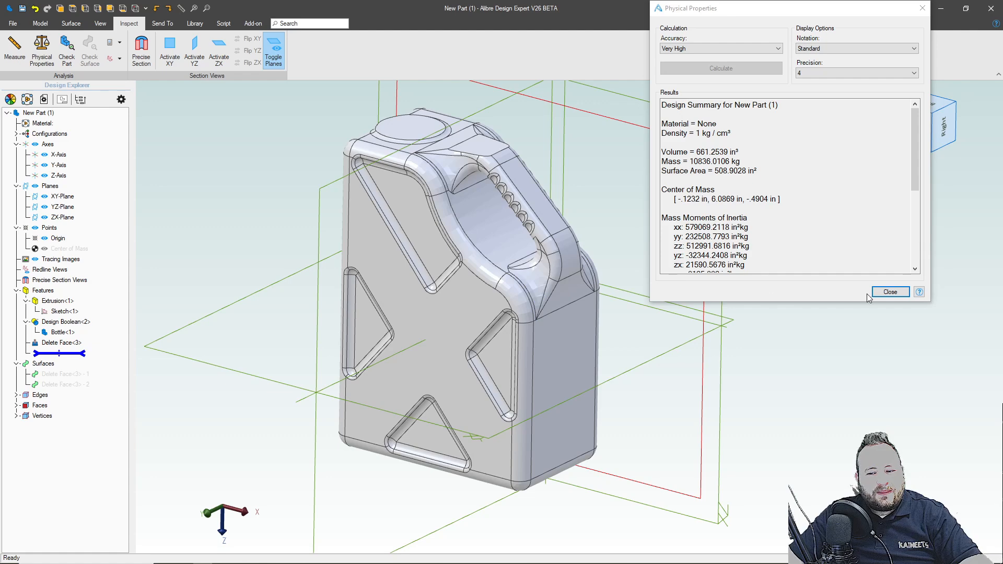
left_click(883, 293)
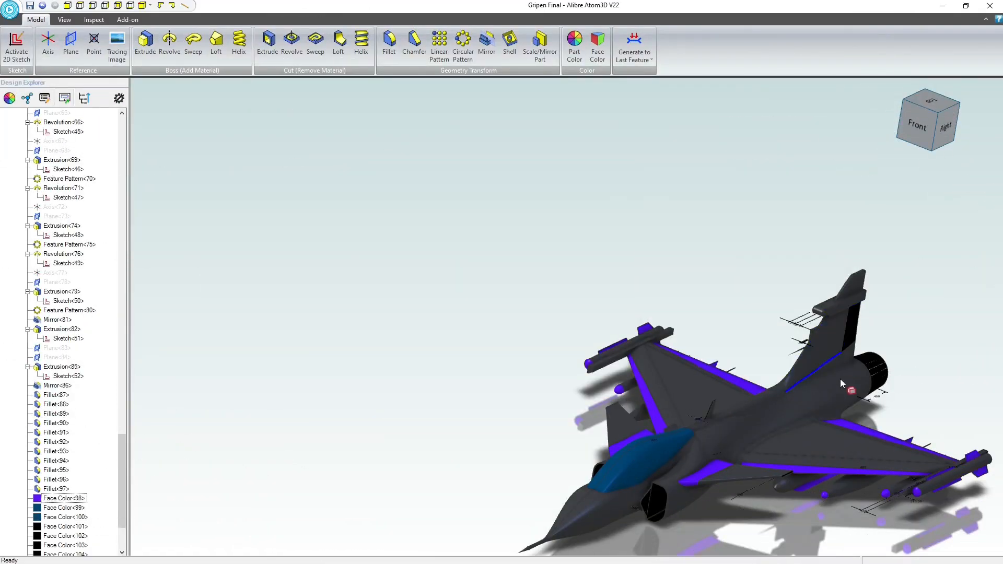
middle_click_drag(839, 378, 719, 330)
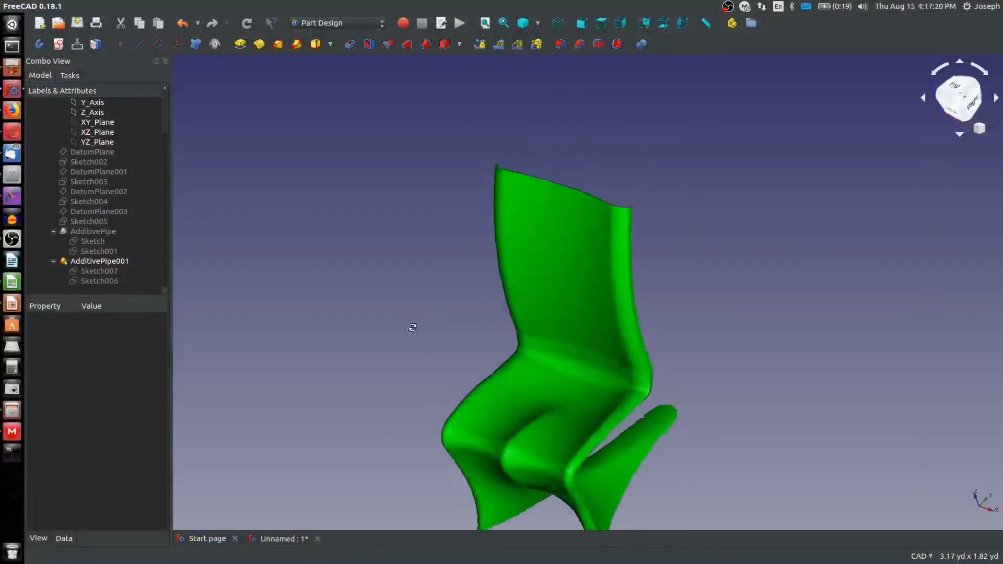
middle_click_drag(413, 327, 588, 250)
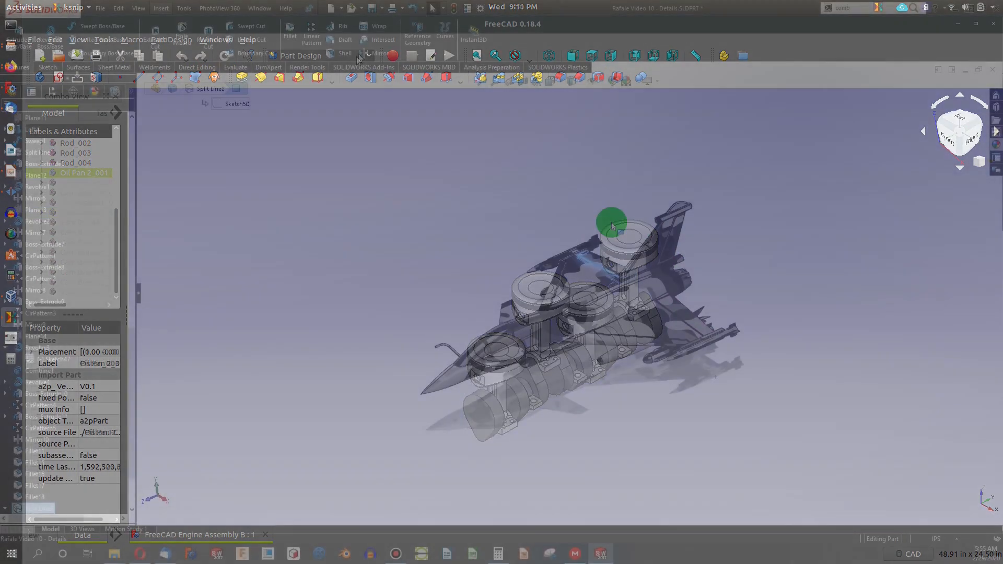
middle_click_drag(554, 243, 575, 226)
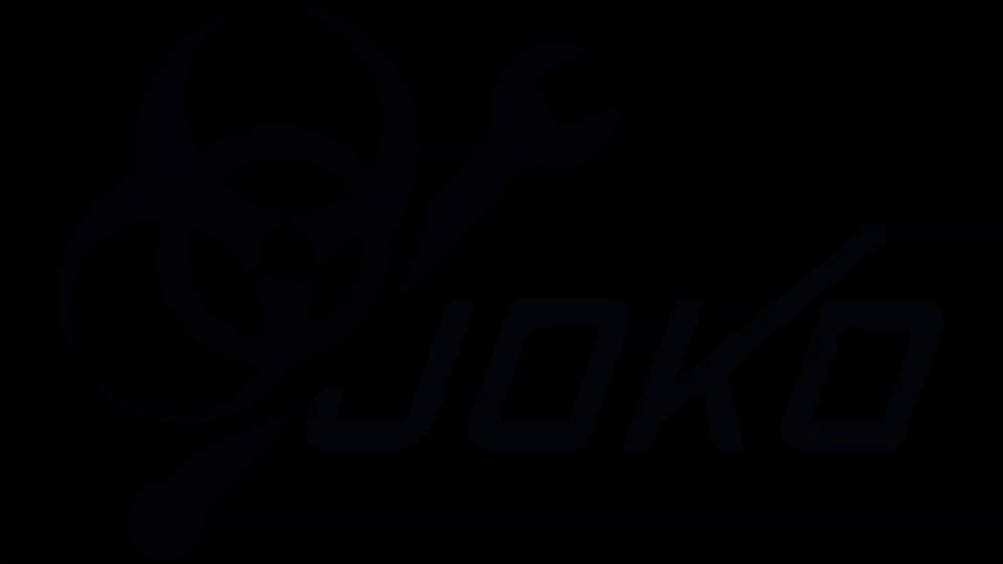